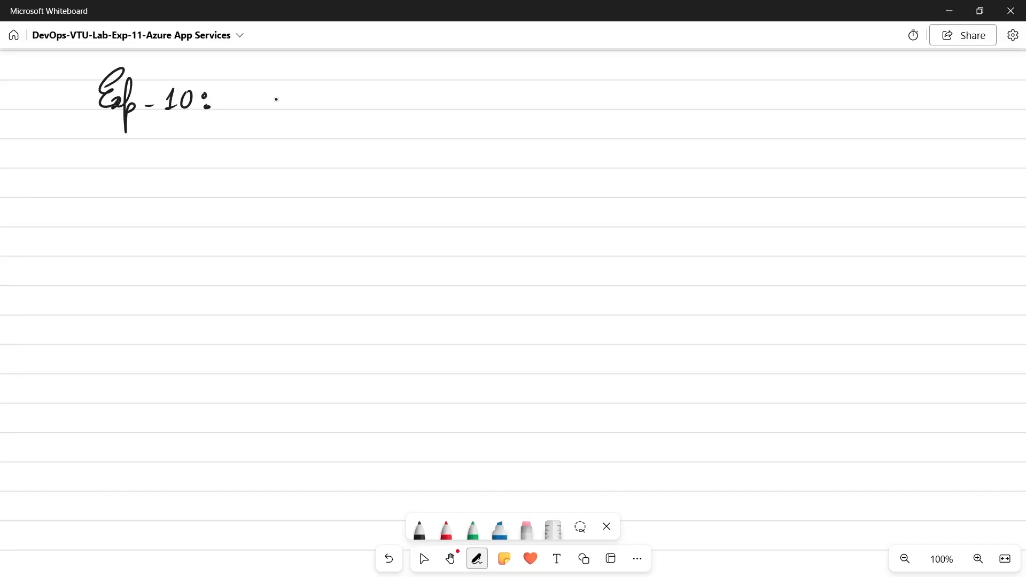
Handwrite "Eclipse → Dynamic Web Project" in black after the "Exp-10:" heading.
mouse_move(270, 87)
mouse_down()
mouse_move(267, 108)
mouse_move(279, 108)
mouse_up()
drag(289, 99, 310, 108)
click(308, 93)
mouse_move(318, 85)
mouse_down()
mouse_move(315, 111)
mouse_move(328, 109)
mouse_up()
drag(338, 105, 409, 99)
drag(396, 91, 397, 113)
drag(438, 83, 433, 112)
mouse_move(453, 98)
mouse_down()
mouse_move(462, 99)
mouse_move(453, 120)
mouse_up()
mouse_move(477, 98)
mouse_down()
mouse_move(475, 110)
mouse_move(486, 109)
mouse_up()
drag(494, 100, 518, 107)
drag(530, 98, 536, 110)
mouse_move(555, 88)
mouse_down()
mouse_move(554, 101)
mouse_move(581, 85)
mouse_move(629, 111)
mouse_move(634, 95)
mouse_up()
drag(636, 99, 653, 107)
mouse_move(661, 102)
mouse_down()
mouse_move(663, 128)
mouse_move(654, 118)
mouse_up()
drag(669, 105, 680, 112)
mouse_move(699, 82)
mouse_down()
mouse_move(694, 111)
mouse_move(712, 85)
mouse_up()
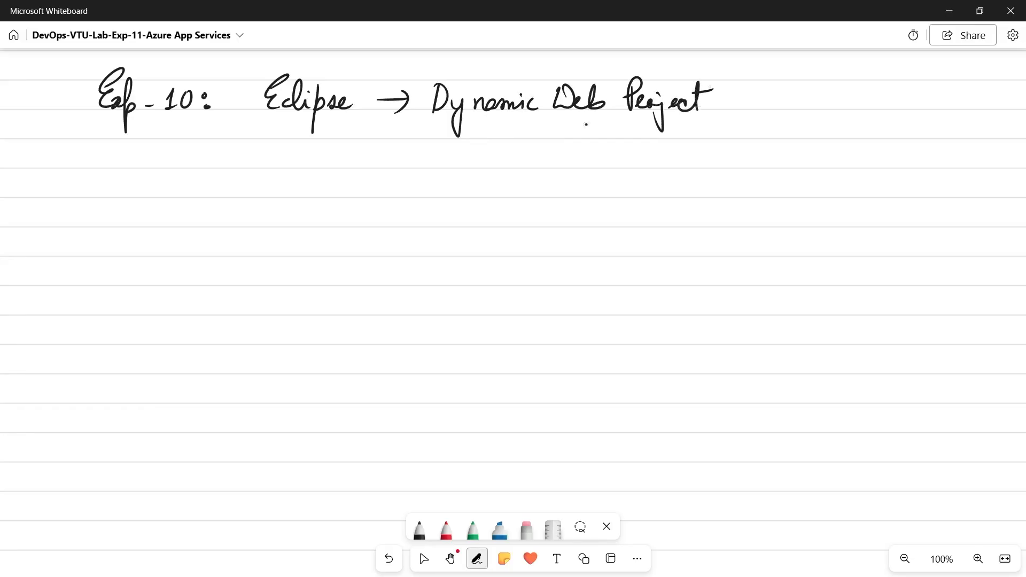
Handwrite "index.jsp → Exported" in black on the line below the Eclipse note.
drag(375, 156, 377, 162)
drag(380, 161, 386, 164)
mouse_move(390, 155)
mouse_down()
mouse_move(415, 183)
mouse_move(448, 158)
mouse_move(519, 155)
mouse_up()
click(413, 158)
drag(500, 148, 502, 167)
mouse_move(570, 133)
mouse_down()
mouse_move(556, 140)
mouse_move(565, 163)
mouse_up()
drag(563, 152, 565, 165)
drag(584, 140, 581, 183)
drag(582, 155, 640, 152)
Continue the index.jsp line with "→ MyWebApp.war" and draw a downward arrow beneath "war".
mouse_move(665, 153)
mouse_down()
mouse_move(690, 165)
mouse_move(737, 145)
mouse_move(747, 160)
mouse_up()
mouse_move(750, 151)
mouse_down()
mouse_move(762, 154)
mouse_move(757, 183)
mouse_up()
mouse_move(776, 145)
mouse_down()
mouse_move(775, 157)
mouse_move(801, 143)
mouse_move(817, 155)
mouse_move(833, 137)
mouse_up()
drag(834, 138, 843, 177)
mouse_move(855, 150)
mouse_down()
mouse_move(856, 177)
mouse_move(863, 160)
mouse_move(898, 149)
mouse_move(928, 158)
mouse_move(905, 201)
mouse_up()
click(879, 154)
drag(897, 194, 917, 184)
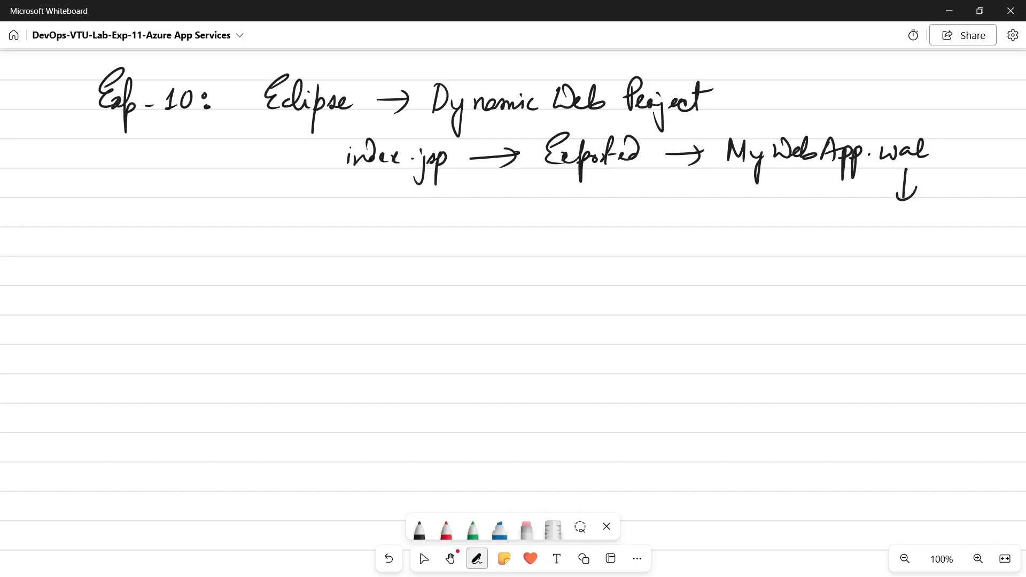
Handwrite "Web Applicⁿ Archive" on two lines under the downward arrow from MyWebApp.war.
mouse_move(772, 228)
mouse_down()
mouse_move(812, 230)
mouse_move(833, 245)
mouse_move(865, 224)
mouse_move(910, 246)
mouse_up()
drag(921, 229, 933, 231)
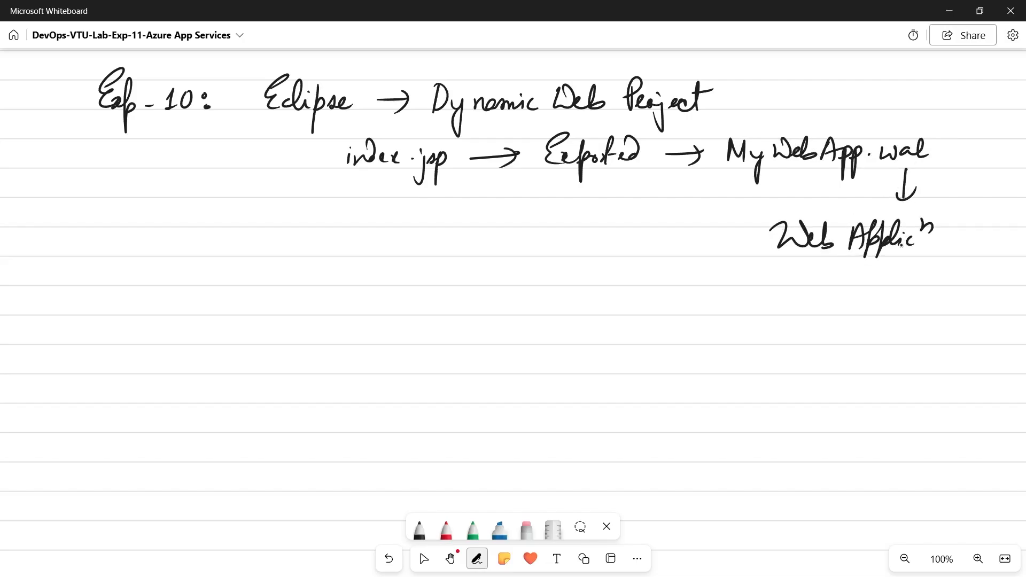
mouse_move(817, 270)
mouse_down()
mouse_move(813, 292)
mouse_move(832, 291)
mouse_up()
drag(812, 282, 876, 288)
drag(882, 278, 914, 288)
drag(916, 278, 942, 287)
Handwrite "jar → java applicⁿ archive" below the index.jsp line, level with the web archive note.
drag(158, 216, 137, 239)
click(144, 204)
mouse_move(161, 226)
mouse_down()
mouse_move(169, 216)
mouse_move(220, 221)
mouse_up()
drag(214, 213, 230, 241)
drag(251, 219, 331, 224)
click(319, 217)
mouse_move(329, 211)
mouse_down()
mouse_move(329, 238)
mouse_move(392, 210)
mouse_move(428, 228)
mouse_move(439, 219)
mouse_up()
mouse_move(448, 219)
mouse_down()
mouse_move(452, 198)
mouse_move(462, 228)
mouse_up()
click(467, 210)
mouse_move(466, 219)
mouse_down()
mouse_move(469, 230)
mouse_move(486, 214)
mouse_up()
drag(491, 220, 504, 226)
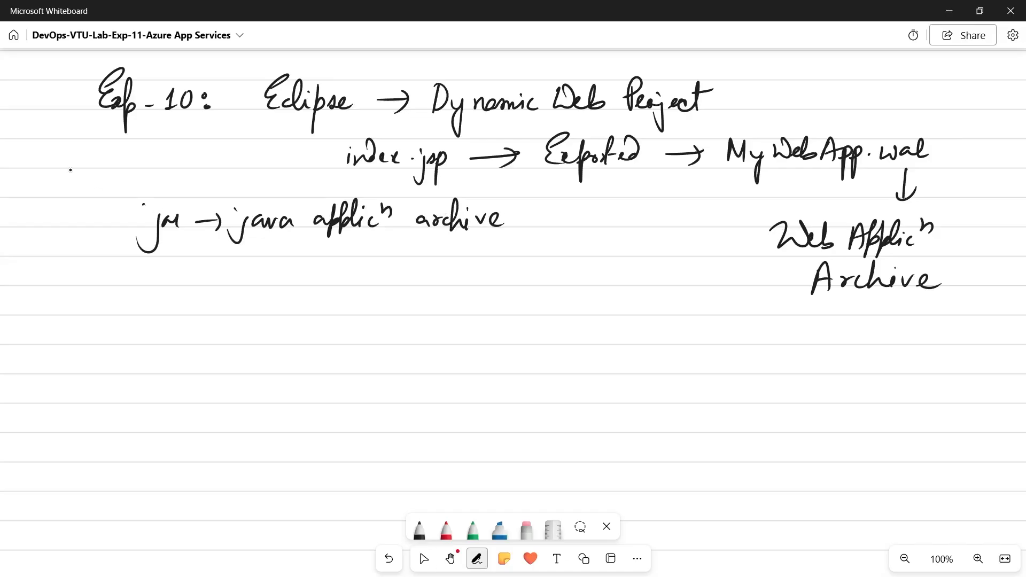
Draw a box labelled "Java" with an elbow arrow to the jar note, and another elbow arrow pointing to "Web Applicⁿ".
mouse_move(53, 138)
mouse_down()
mouse_move(88, 138)
mouse_move(52, 174)
mouse_up()
mouse_move(103, 148)
mouse_down()
mouse_move(103, 161)
mouse_move(139, 150)
mouse_up()
drag(150, 152, 151, 166)
mouse_move(73, 186)
mouse_down()
mouse_move(117, 218)
mouse_move(107, 230)
mouse_up()
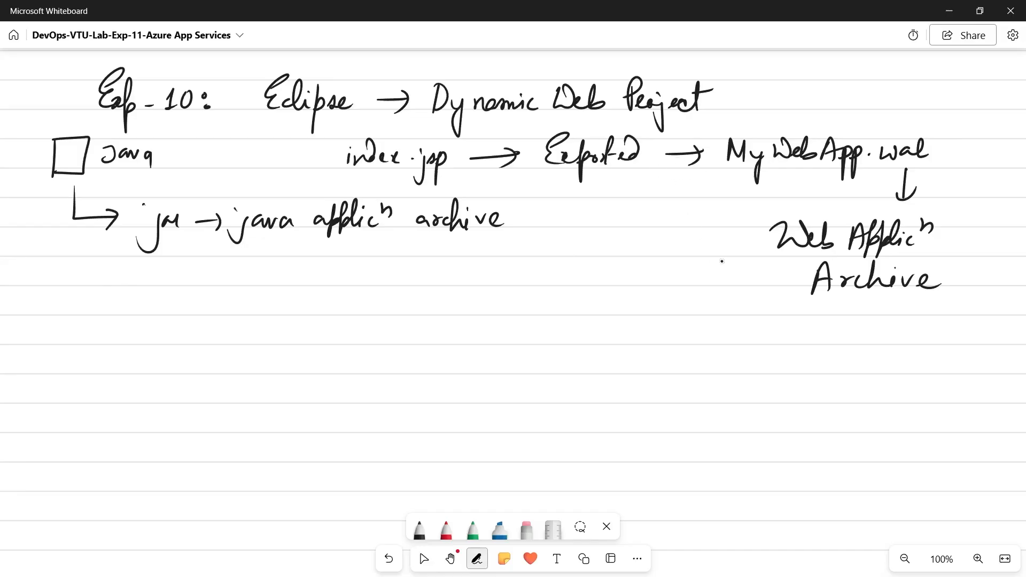
mouse_move(695, 204)
mouse_down()
mouse_move(686, 250)
mouse_move(764, 245)
mouse_move(751, 251)
mouse_up()
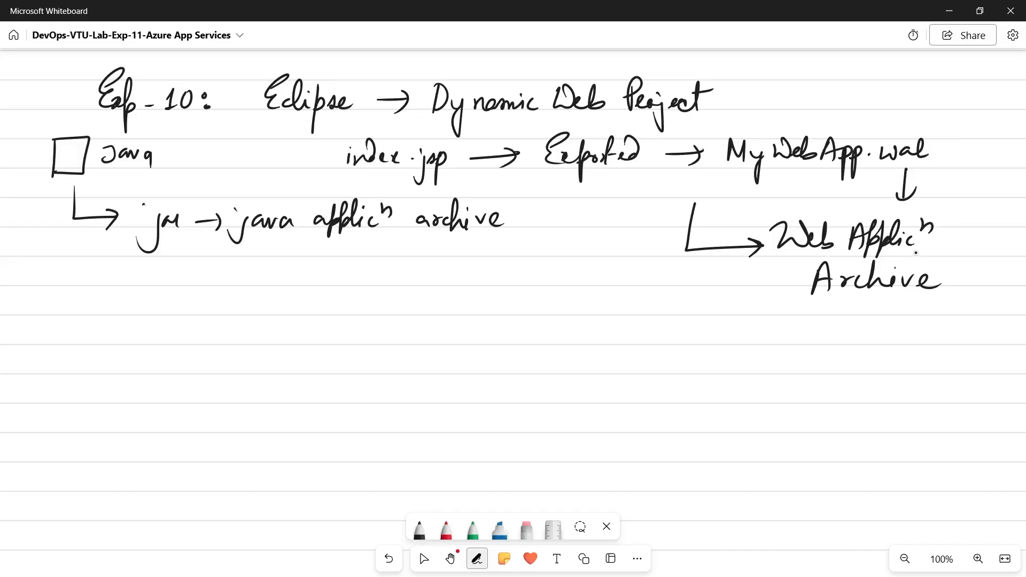
Handwrite "Project → Github → Azure Pipelines" on a new line below the jar note.
mouse_move(121, 289)
mouse_down()
mouse_move(140, 304)
mouse_move(190, 291)
mouse_move(263, 314)
mouse_move(274, 302)
mouse_move(316, 316)
mouse_move(397, 303)
mouse_move(394, 321)
mouse_up()
mouse_move(422, 288)
mouse_down()
mouse_move(417, 303)
mouse_move(446, 331)
mouse_move(488, 307)
mouse_move(519, 318)
mouse_up()
drag(520, 281, 524, 306)
drag(539, 305, 556, 336)
mouse_move(556, 305)
mouse_down()
mouse_move(568, 314)
mouse_move(593, 287)
mouse_move(602, 316)
mouse_move(631, 316)
mouse_up()
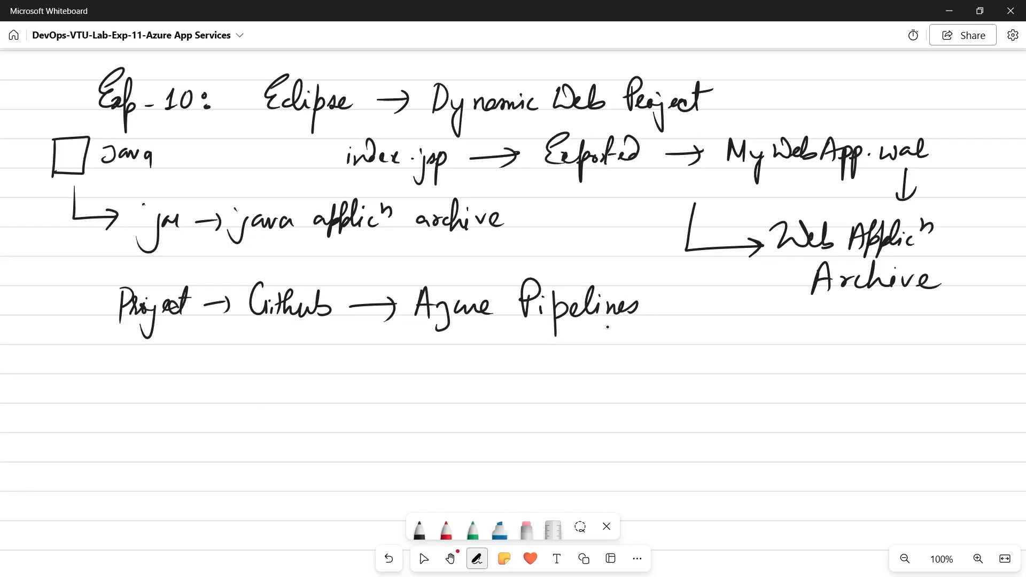
Draw an elbow arrow under "Azure Pipelines" and handwrite "azure-pipelines.yml" beside it.
mouse_move(466, 336)
mouse_down()
mouse_move(495, 354)
mouse_move(487, 367)
mouse_up()
mouse_move(534, 353)
mouse_down()
mouse_move(547, 346)
mouse_move(539, 373)
mouse_up()
mouse_move(559, 353)
mouse_down()
mouse_move(643, 356)
mouse_move(656, 380)
mouse_move(674, 355)
mouse_up()
click(609, 356)
drag(675, 352, 694, 357)
mouse_move(701, 342)
mouse_down()
mouse_move(704, 354)
mouse_move(776, 350)
mouse_move(768, 387)
mouse_up()
click(752, 350)
drag(786, 344, 810, 353)
drag(812, 353, 825, 353)
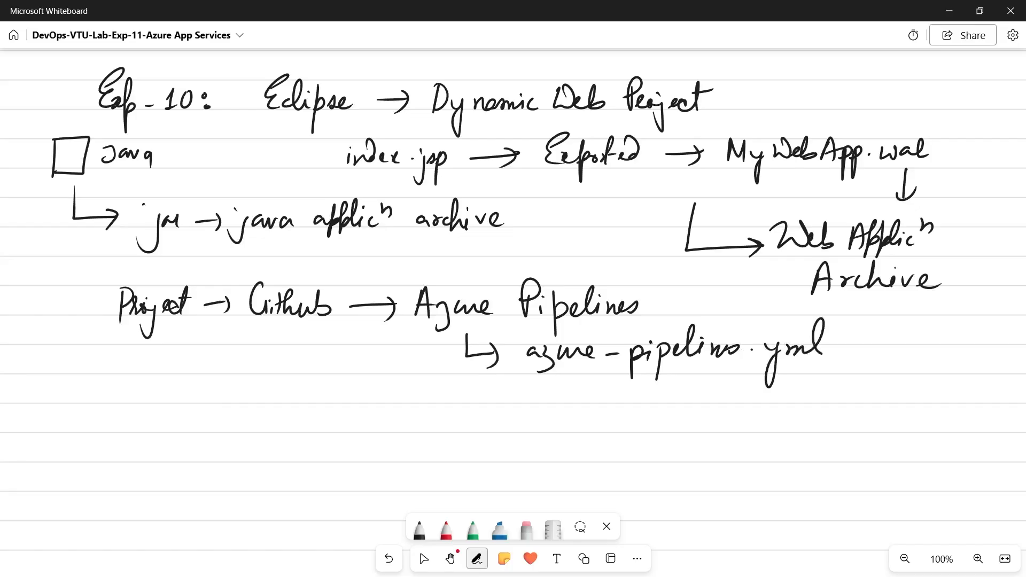
click(836, 324)
click(424, 559)
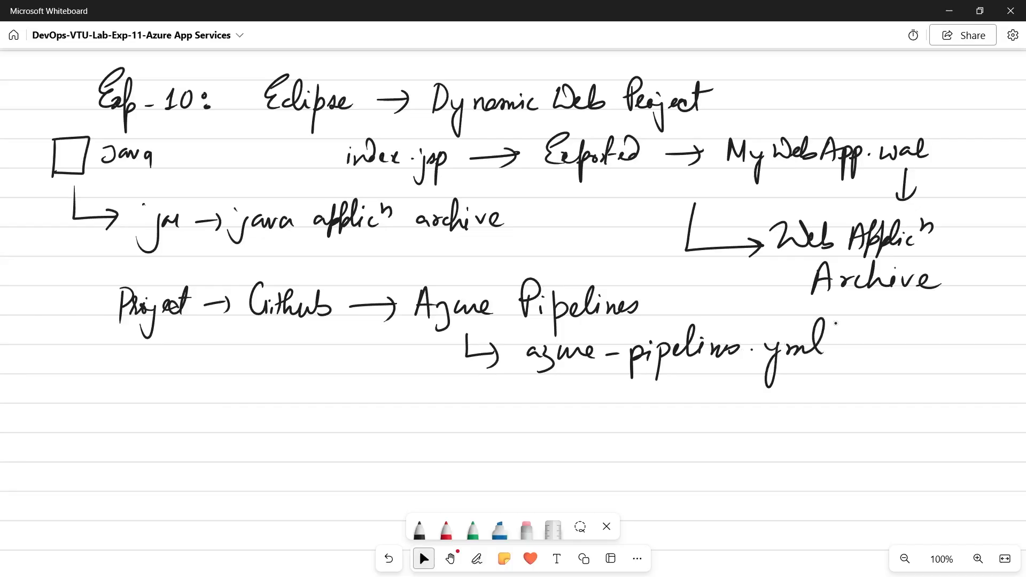
Draw an elbow arrow and handwrite "copy files" in black below the azure-pipelines.yml note.
click(477, 558)
drag(356, 392, 408, 433)
drag(450, 406, 497, 442)
mouse_move(540, 386)
mouse_down()
mouse_move(529, 441)
mouse_move(555, 395)
mouse_move(584, 425)
mouse_up()
Draw another elbow arrow and handwrite "published build artifacts" below "copy files".
mouse_move(372, 442)
mouse_down()
mouse_move(424, 473)
mouse_move(534, 442)
mouse_move(556, 467)
mouse_move(574, 468)
mouse_move(598, 441)
mouse_move(684, 470)
mouse_move(706, 435)
mouse_move(745, 463)
mouse_move(756, 451)
mouse_up()
click(623, 464)
drag(755, 432, 774, 464)
drag(790, 423, 781, 494)
mouse_move(781, 457)
mouse_down()
mouse_move(811, 450)
mouse_move(836, 460)
mouse_move(827, 460)
mouse_up()
drag(839, 427, 837, 461)
drag(848, 443, 846, 451)
With the green pen, draw an elbow arrow and handwrite "ubuntu-latest → Azure Cloud" below the build artifacts note.
click(473, 529)
drag(379, 488, 443, 507)
mouse_move(473, 490)
mouse_down()
mouse_move(490, 504)
mouse_move(522, 505)
mouse_up()
mouse_move(523, 496)
mouse_down()
mouse_move(536, 491)
mouse_move(548, 506)
mouse_up()
mouse_move(548, 484)
mouse_down()
mouse_move(554, 508)
mouse_move(558, 495)
mouse_up()
click(572, 505)
mouse_move(555, 494)
mouse_down()
mouse_move(566, 508)
mouse_move(610, 505)
mouse_move(650, 501)
mouse_move(671, 482)
mouse_move(641, 489)
mouse_up()
drag(672, 492, 755, 496)
drag(739, 486, 740, 512)
mouse_move(815, 477)
mouse_down()
mouse_move(802, 510)
mouse_move(819, 510)
mouse_up()
mouse_move(819, 500)
mouse_down()
mouse_move(837, 496)
mouse_move(838, 520)
mouse_up()
mouse_move(844, 497)
mouse_down()
mouse_move(858, 508)
mouse_move(908, 505)
mouse_up()
mouse_move(915, 492)
mouse_down()
mouse_move(926, 505)
mouse_move(966, 493)
mouse_up()
drag(966, 495, 972, 468)
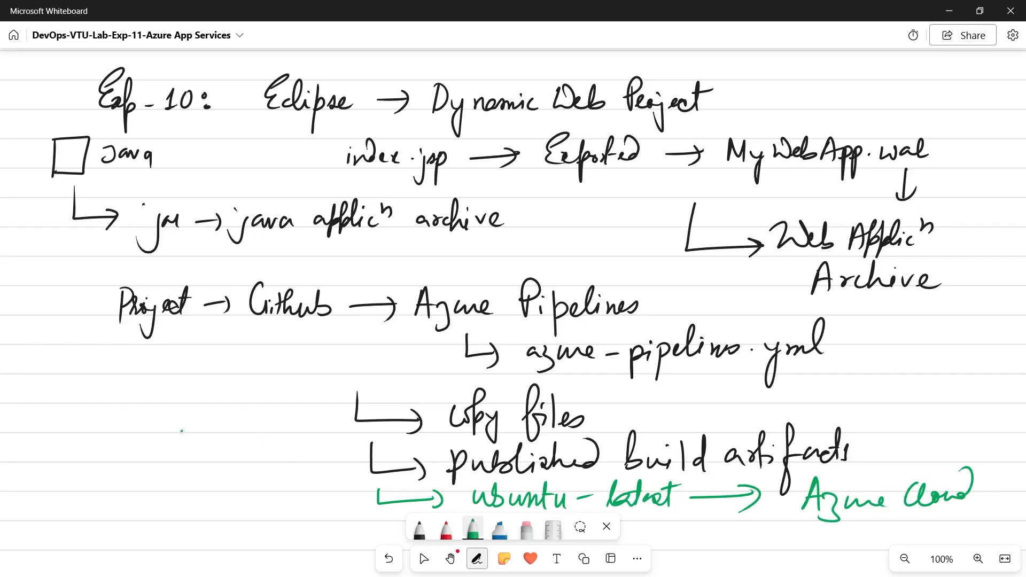
Handwrite "Free Services" in green beside the ubuntu-latest line, and "war" in a box beneath its arrow to Azure Cloud.
mouse_move(207, 494)
mouse_down()
mouse_move(208, 524)
mouse_move(230, 490)
mouse_up()
drag(210, 506, 235, 501)
mouse_move(238, 508)
mouse_down()
mouse_move(266, 514)
mouse_move(198, 544)
mouse_move(293, 529)
mouse_up()
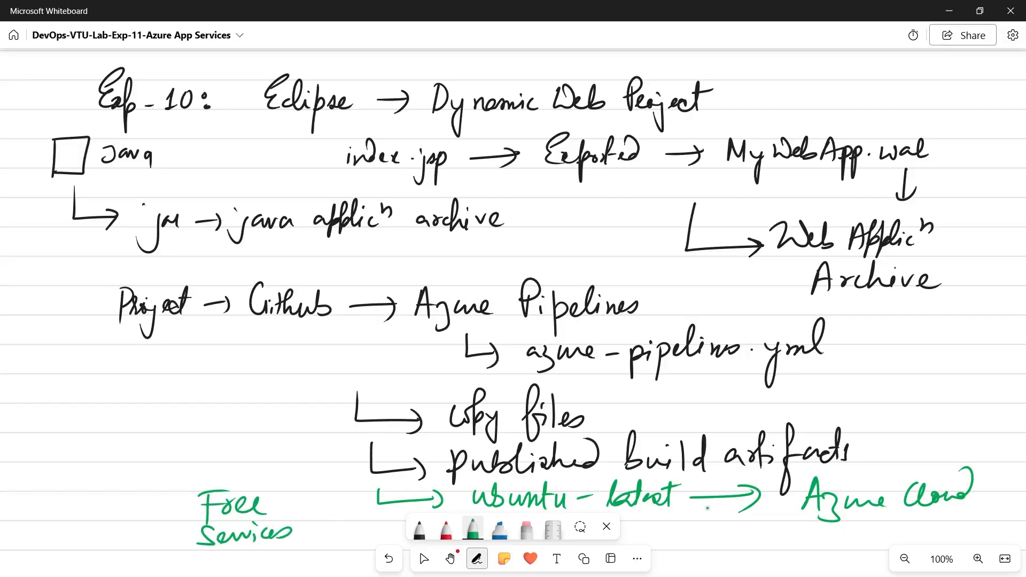
drag(717, 529, 780, 539)
mouse_move(705, 523)
mouse_down()
mouse_move(706, 558)
mouse_move(794, 521)
mouse_move(713, 561)
mouse_up()
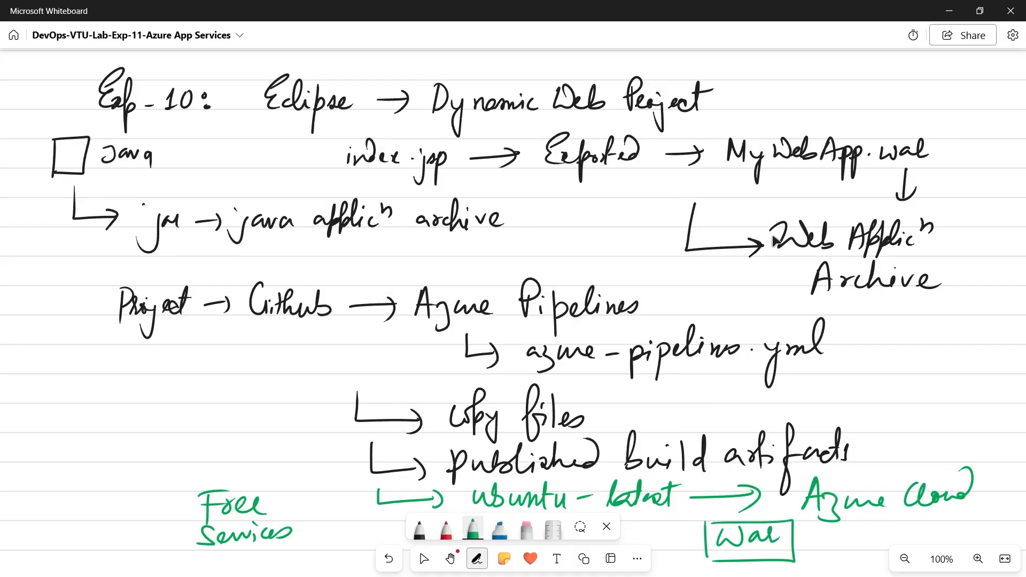
Switch to Azure DevOps in the browser and open the latest run of the MyWebApp-AzureDevOps pipeline.
key(alt+Tab)
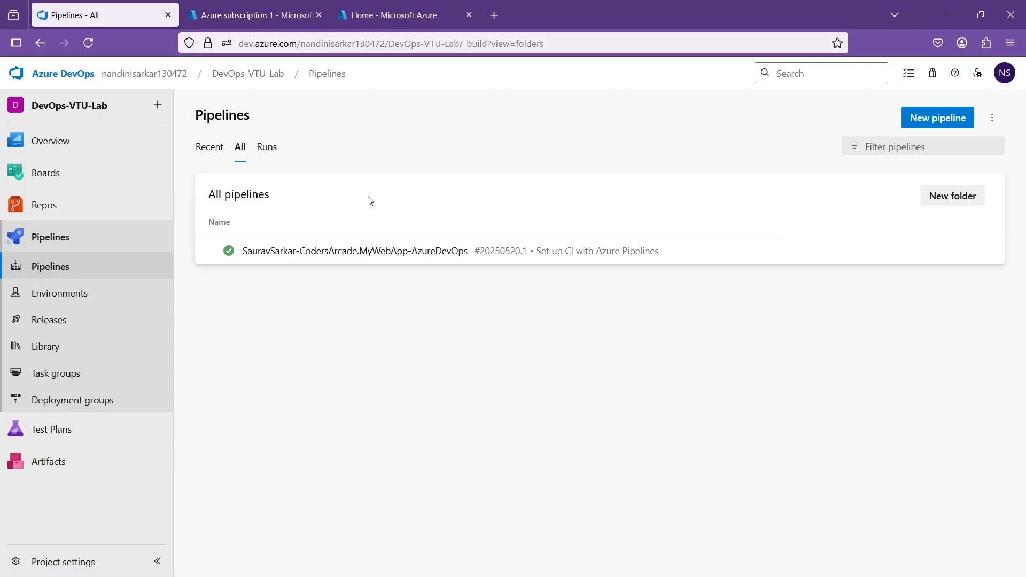
click(211, 151)
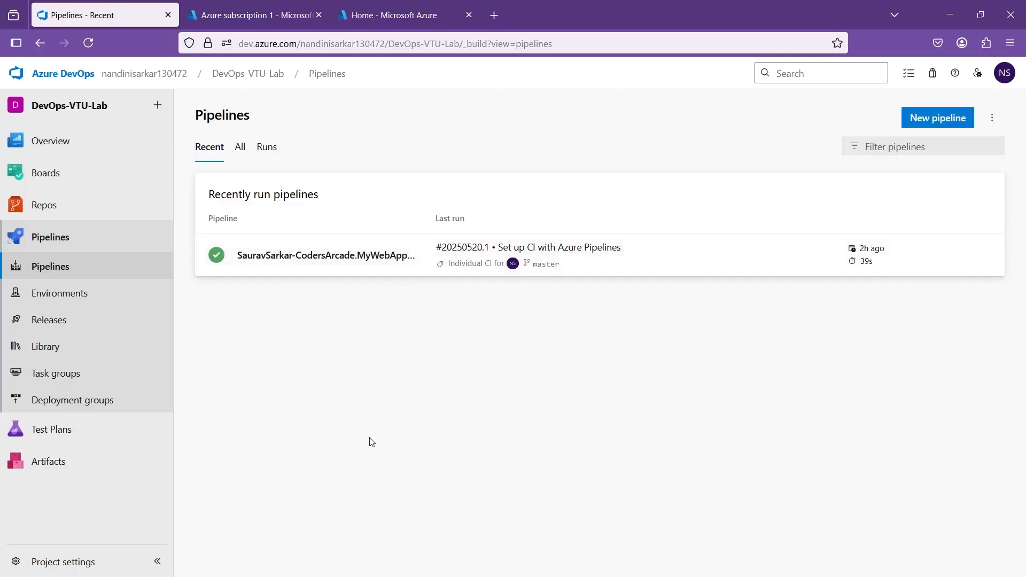
click(313, 257)
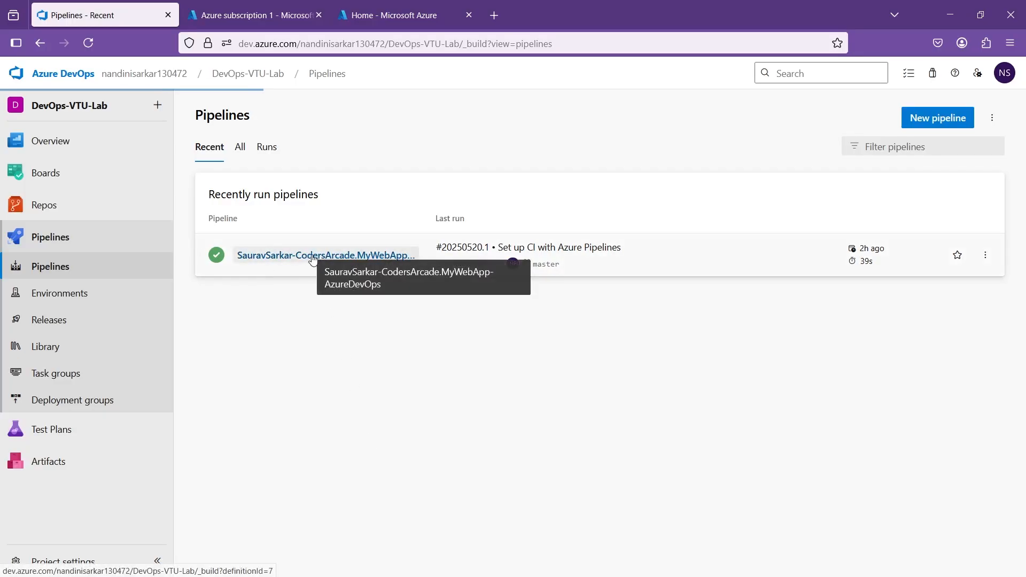
click(355, 216)
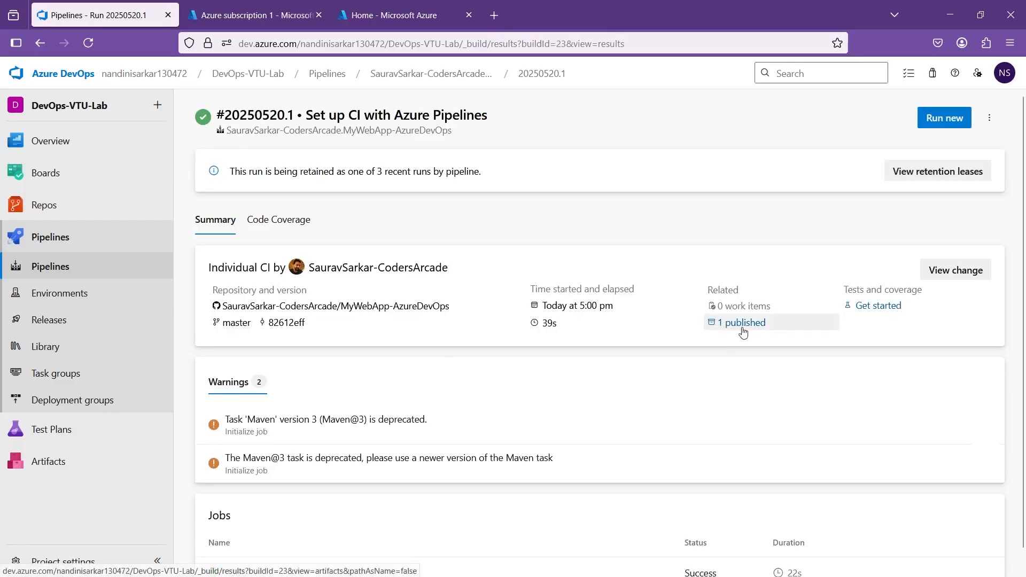
Open the run's published artifacts and expand the drop and target folders to inspect the packaged file.
scroll(732, 327, up, 5)
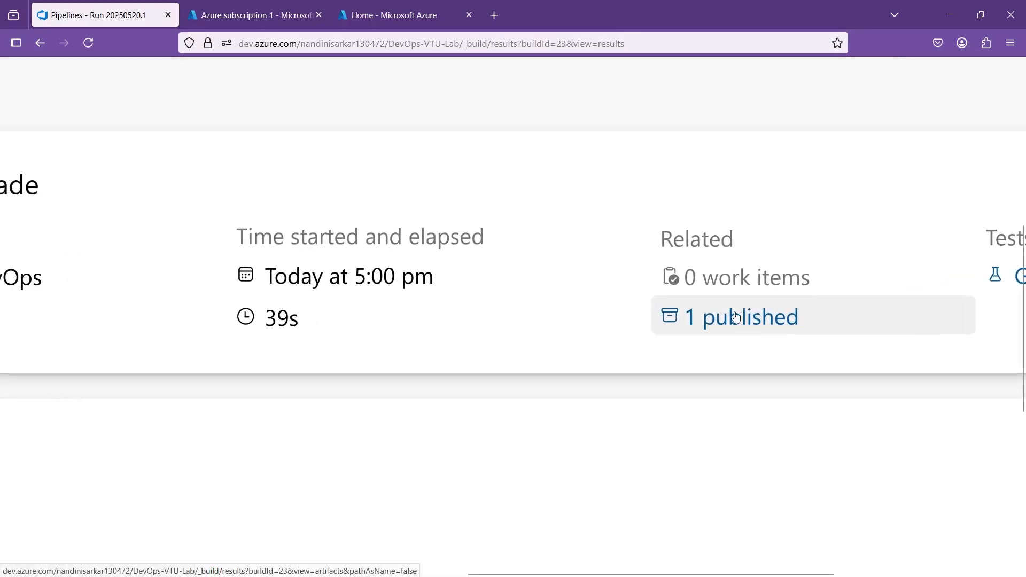
click(734, 317)
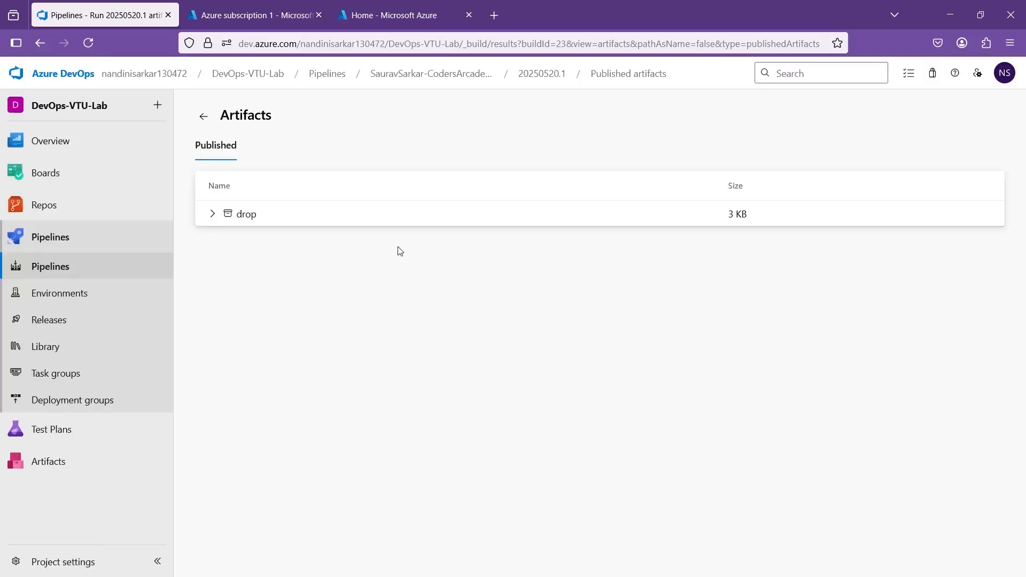
click(212, 213)
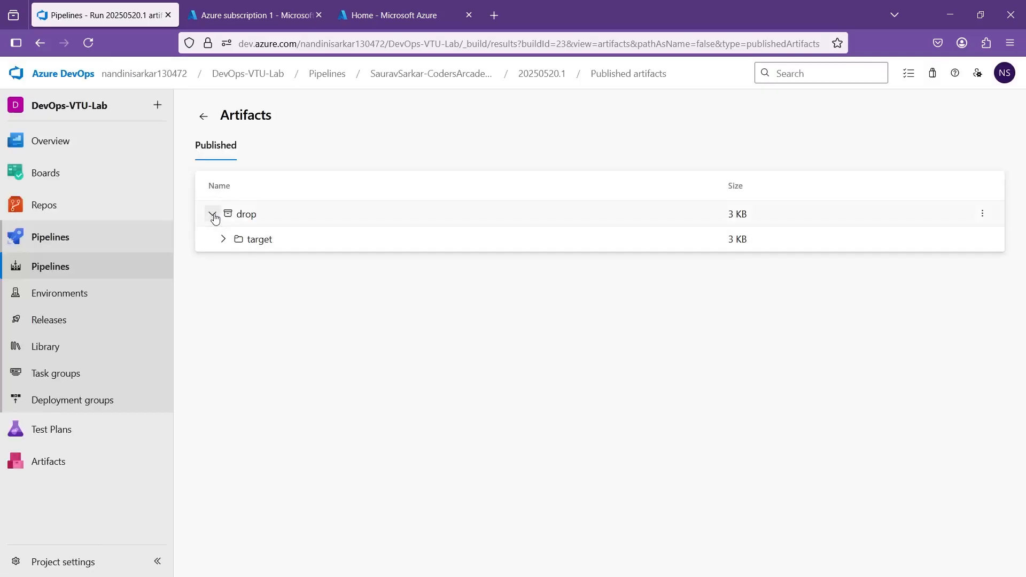
click(223, 240)
scroll(305, 270, up, 5)
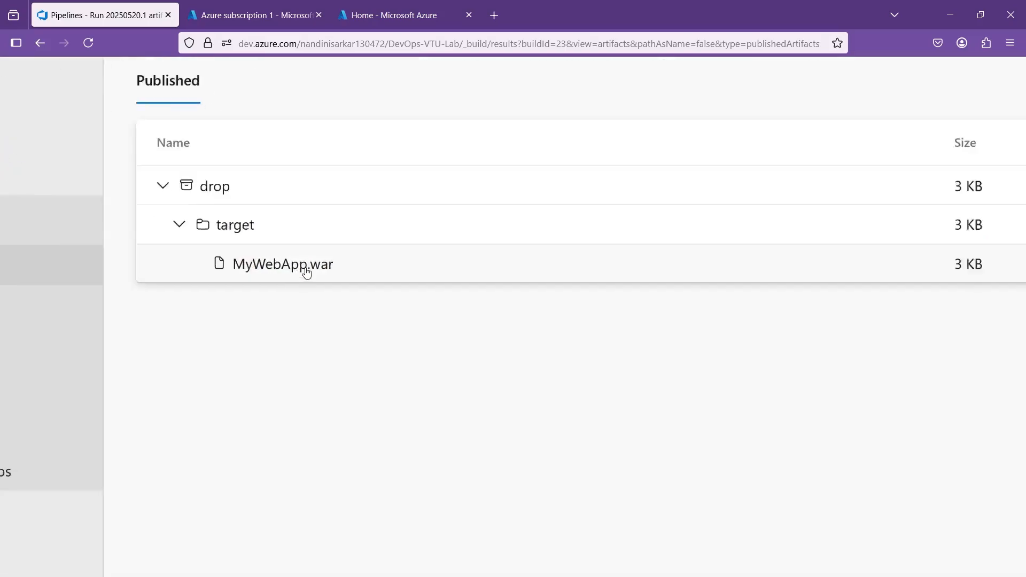
scroll(306, 273, down, 5)
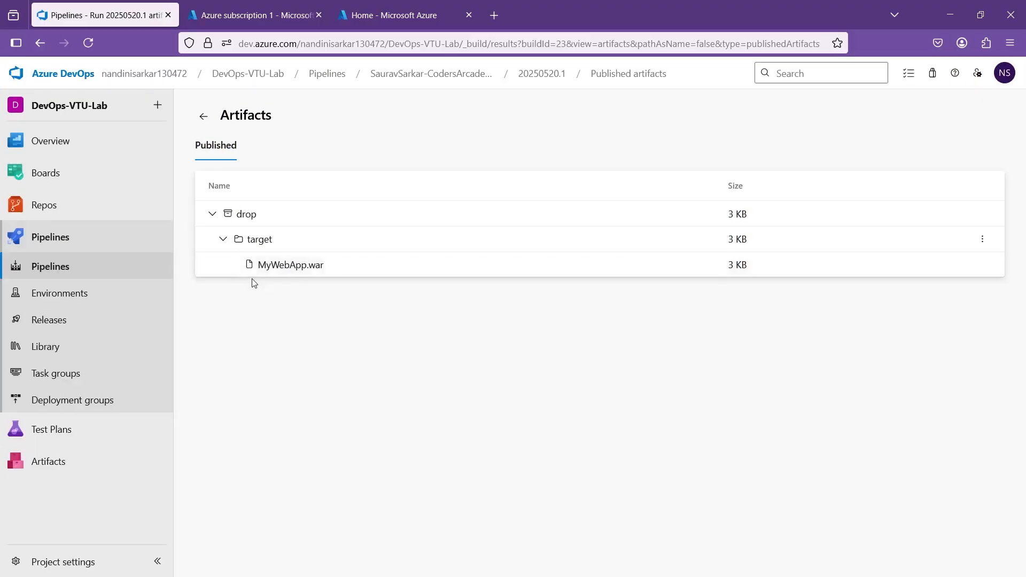
Switch back to Microsoft Whiteboard and handwrite the green heading "Release Pipeline:" in the blank area below the existing notes.
key(alt+Tab)
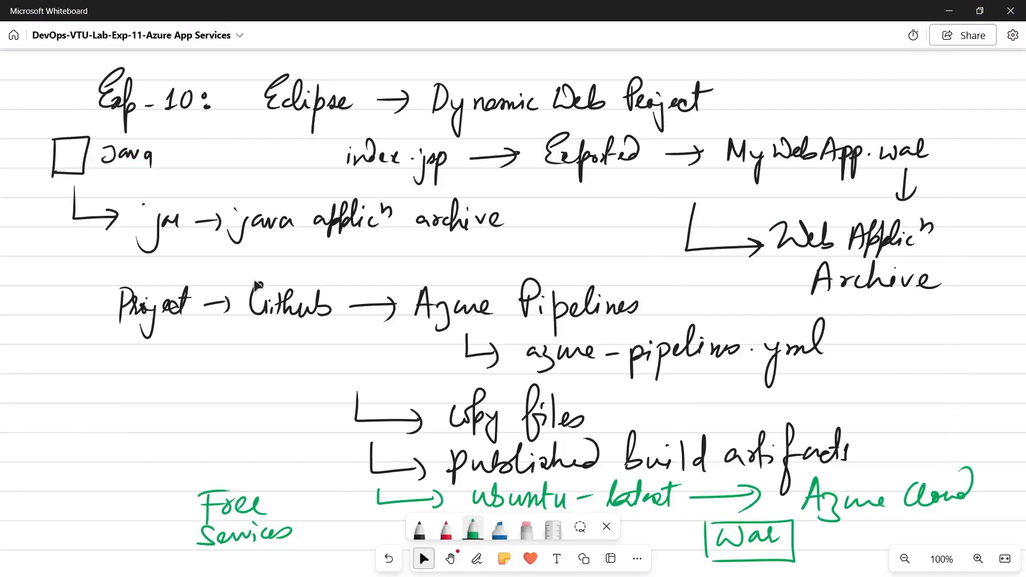
click(607, 528)
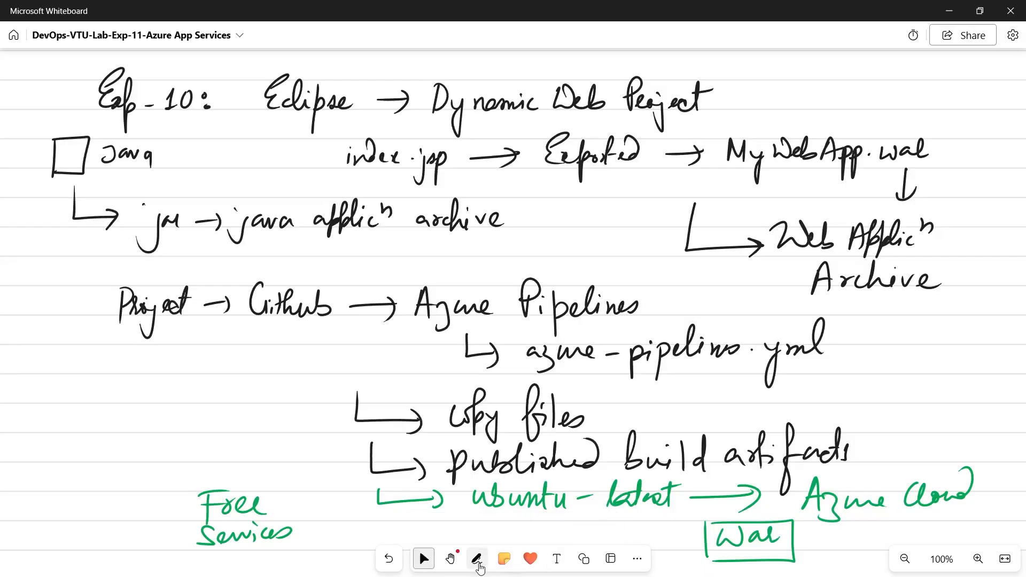
click(451, 560)
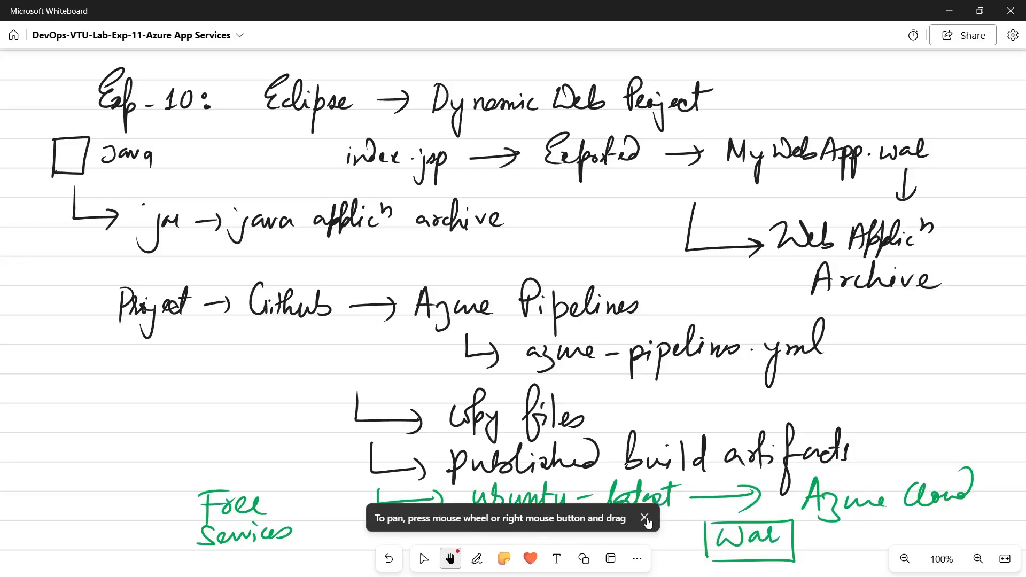
scroll(658, 527, down, 5)
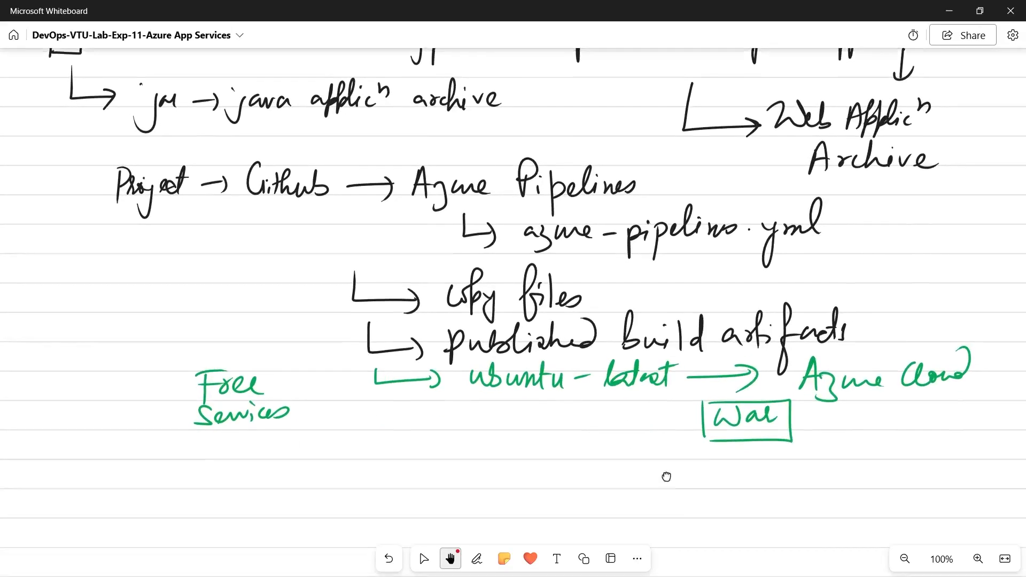
drag(678, 430, 655, 337)
drag(662, 408, 671, 521)
scroll(639, 422, up, 4)
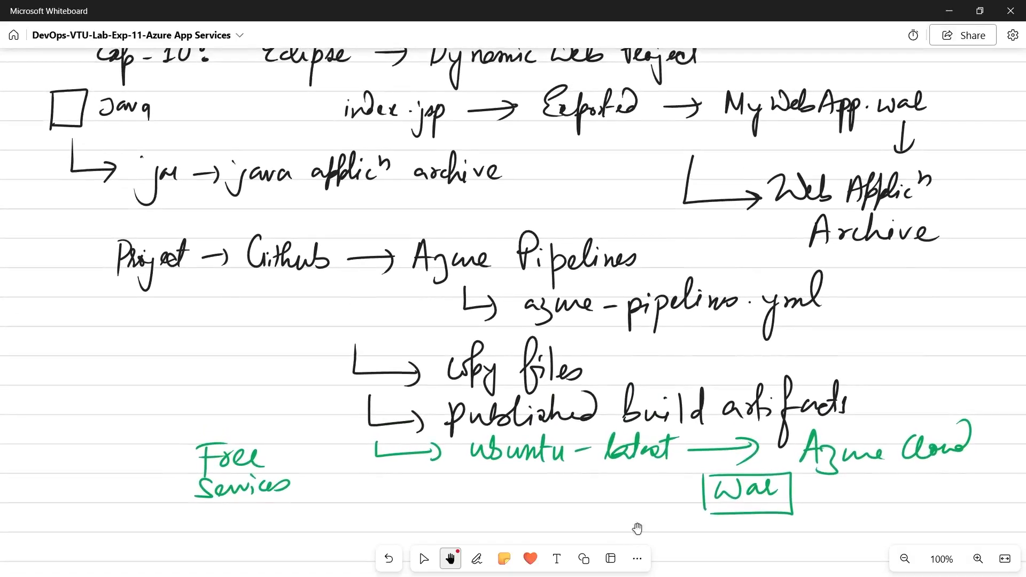
drag(635, 500, 627, 256)
drag(639, 375, 607, 132)
click(477, 559)
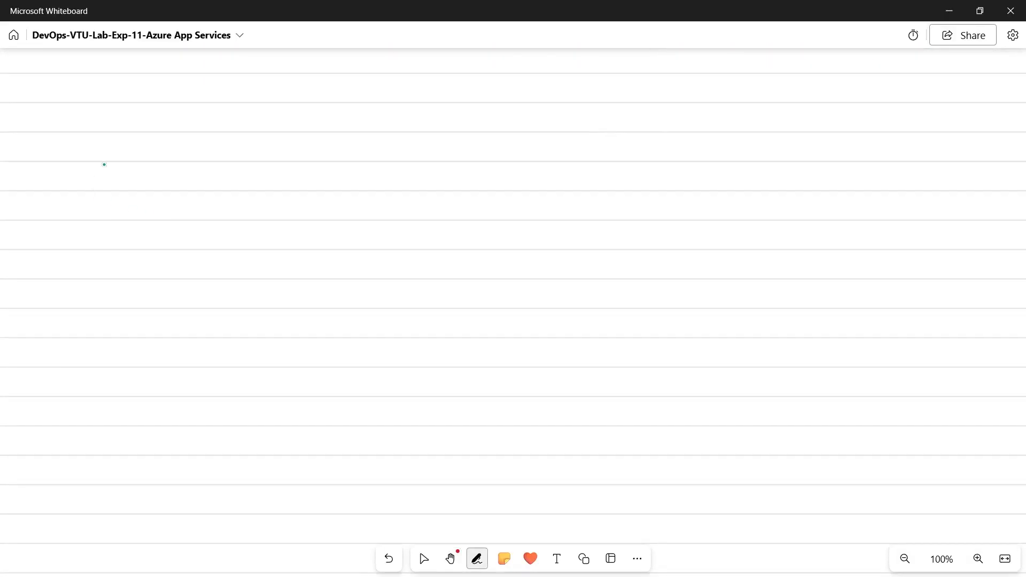
mouse_move(114, 100)
mouse_down()
mouse_move(112, 134)
mouse_move(195, 126)
mouse_up()
drag(228, 94, 229, 130)
mouse_move(225, 103)
mouse_down()
mouse_move(240, 109)
mouse_move(243, 129)
mouse_up()
mouse_move(252, 97)
mouse_down()
mouse_move(252, 134)
mouse_move(319, 121)
mouse_up()
Handwrite "Building → war → Azure" in green under the heading, with "CI" beneath "war".
mouse_move(130, 182)
mouse_down()
mouse_move(134, 209)
mouse_move(164, 206)
mouse_up()
mouse_move(170, 181)
mouse_down()
mouse_move(172, 204)
mouse_move(198, 203)
mouse_move(223, 250)
mouse_up()
drag(246, 198, 291, 195)
mouse_move(282, 185)
mouse_down()
mouse_move(284, 204)
mouse_move(329, 196)
mouse_up()
drag(348, 196, 425, 190)
mouse_move(416, 182)
mouse_down()
mouse_move(426, 190)
mouse_move(417, 198)
mouse_up()
mouse_move(438, 199)
mouse_down()
mouse_move(445, 177)
mouse_move(450, 198)
mouse_up()
drag(441, 192, 452, 190)
mouse_move(454, 190)
mouse_down()
mouse_move(462, 201)
mouse_move(450, 206)
mouse_move(507, 194)
mouse_up()
click(468, 190)
drag(340, 230, 347, 255)
mouse_move(359, 230)
mouse_down()
mouse_move(368, 229)
mouse_move(366, 256)
mouse_up()
drag(360, 256, 372, 253)
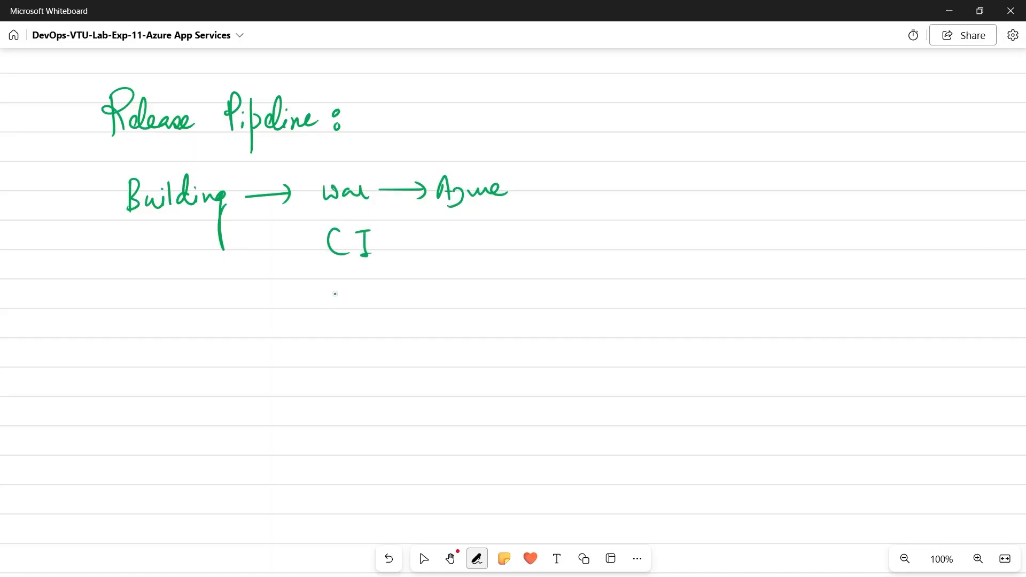
Extend the Building line with an arrow to "Release Pipeline" and handwrite "CD" beneath it.
mouse_move(536, 188)
mouse_down()
mouse_move(593, 186)
mouse_move(595, 198)
mouse_up()
mouse_move(650, 160)
mouse_down()
mouse_move(657, 198)
mouse_move(654, 183)
mouse_up()
mouse_move(685, 180)
mouse_down()
mouse_move(675, 194)
mouse_move(758, 190)
mouse_up()
mouse_move(774, 160)
mouse_down()
mouse_move(779, 194)
mouse_move(781, 176)
mouse_up()
drag(792, 183, 896, 185)
drag(731, 225, 731, 245)
drag(739, 221, 744, 247)
Handwrite "war → localhost:8081" in green below "CI", undoing and rewriting the last two digits of the port.
click(476, 558)
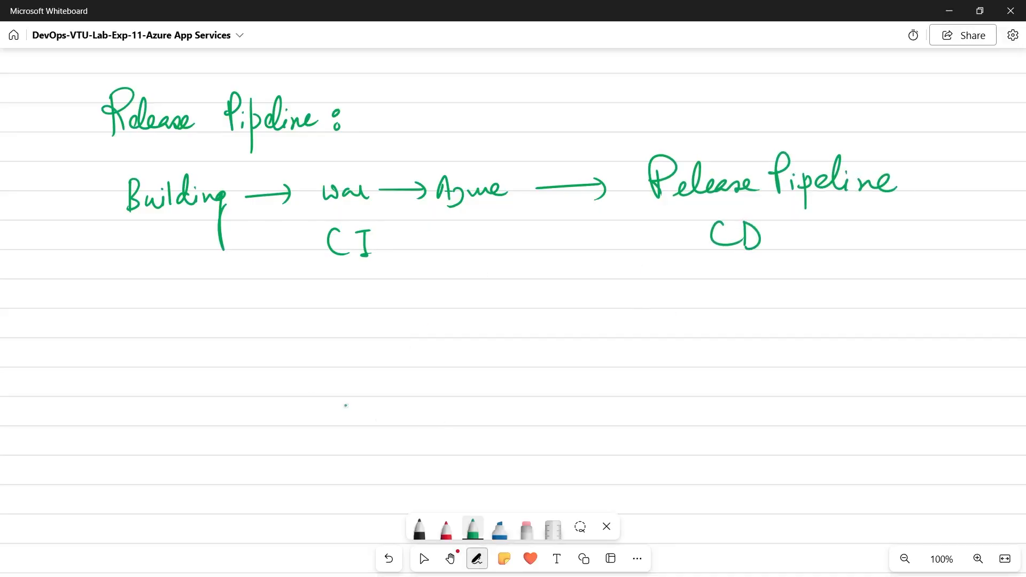
mouse_move(202, 300)
mouse_down()
mouse_move(224, 288)
mouse_move(243, 302)
mouse_move(299, 293)
mouse_up()
drag(292, 284, 292, 301)
mouse_move(327, 299)
mouse_down()
mouse_move(380, 293)
mouse_move(393, 277)
mouse_move(411, 294)
mouse_move(430, 283)
mouse_move(439, 297)
mouse_move(473, 295)
mouse_up()
drag(483, 283, 486, 297)
drag(502, 278, 498, 297)
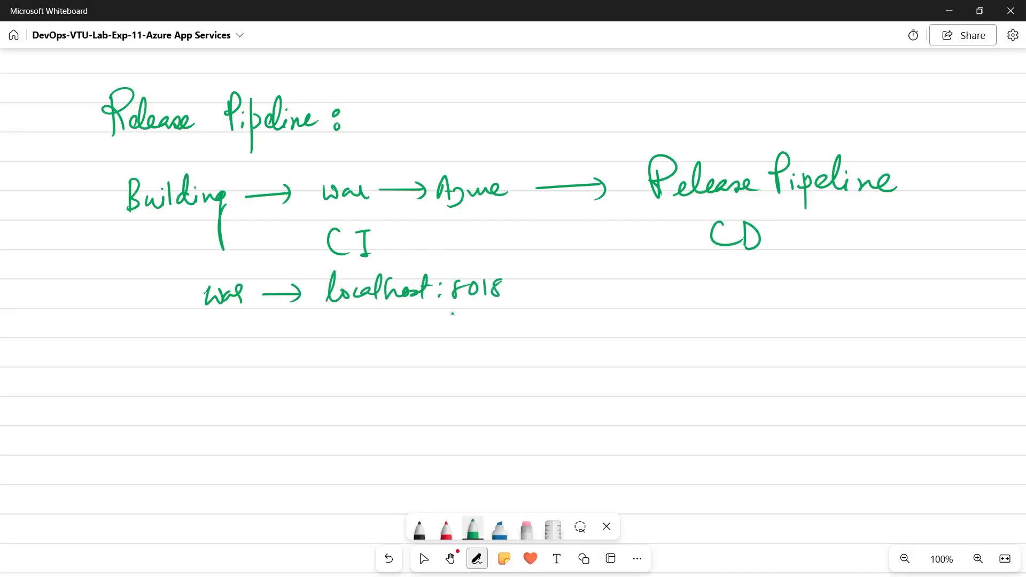
key(ctrl+z)
key(ctrl+z)
drag(489, 285, 489, 284)
Handwrite "tomcat" and "website" in green on separate lines beneath the localhost address.
drag(445, 312, 444, 337)
mouse_move(439, 323)
mouse_down()
mouse_move(523, 334)
mouse_move(540, 303)
mouse_move(554, 314)
mouse_up()
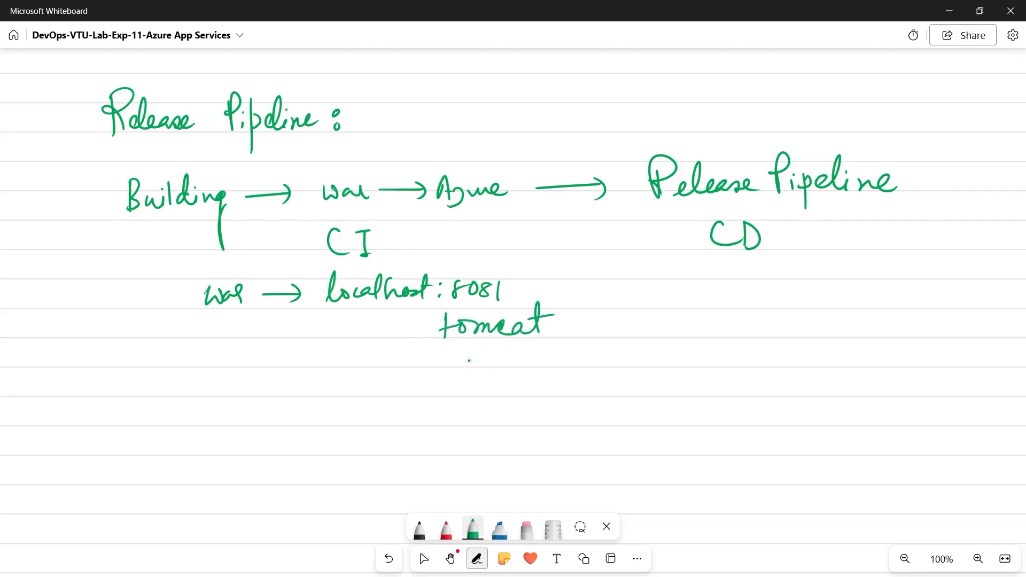
mouse_move(470, 357)
mouse_down()
mouse_move(512, 365)
mouse_move(553, 350)
mouse_move(569, 364)
mouse_up()
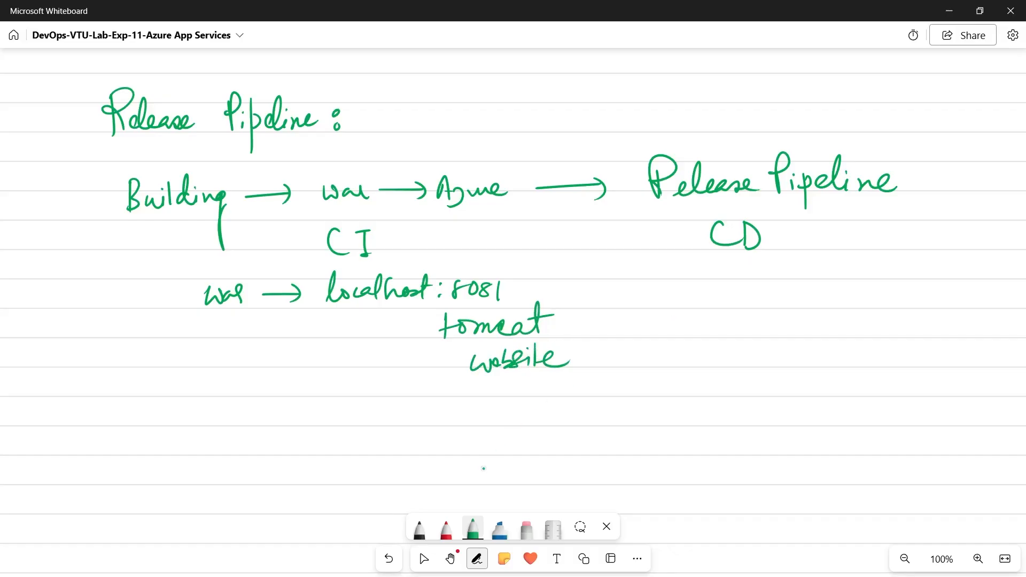
With the red pen, draw two arrows branching from "CD" and label them "servers" and "services".
click(446, 528)
mouse_move(773, 237)
mouse_down()
mouse_move(825, 222)
mouse_move(810, 287)
mouse_up()
mouse_move(859, 211)
mouse_down()
mouse_move(851, 227)
mouse_move(926, 219)
mouse_up()
mouse_move(858, 264)
mouse_down()
mouse_move(846, 284)
mouse_move(907, 266)
mouse_move(915, 279)
mouse_up()
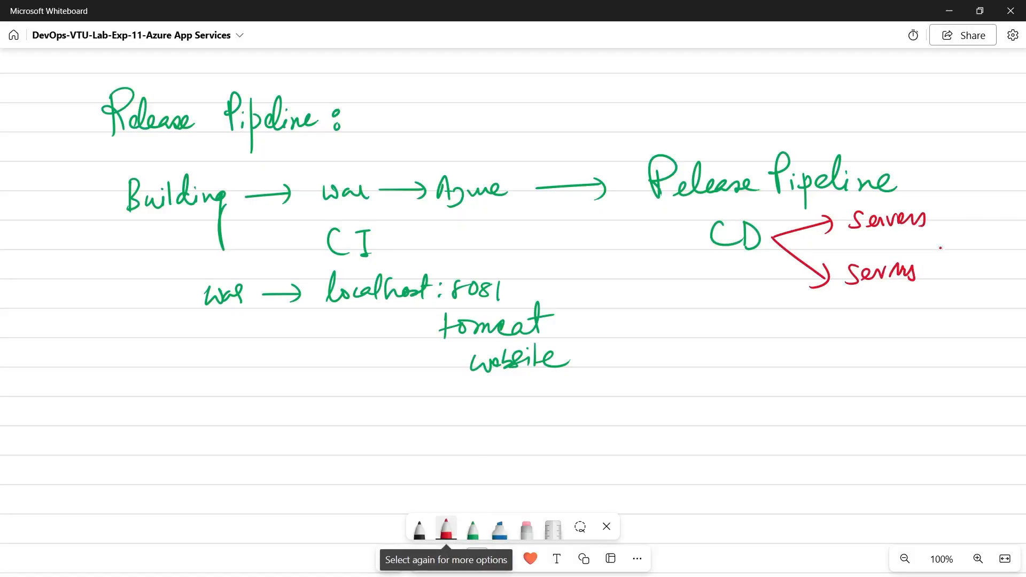
Draw red arrows from "servers" to a handwritten "QA" and from "services" to a handwritten "Prod".
drag(935, 223, 954, 222)
mouse_move(948, 215)
mouse_down()
mouse_move(948, 228)
mouse_move(974, 213)
mouse_move(971, 229)
mouse_up()
drag(986, 206, 983, 227)
drag(987, 204, 992, 227)
drag(930, 267, 954, 266)
mouse_move(946, 258)
mouse_down()
mouse_move(947, 279)
mouse_move(970, 266)
mouse_up()
drag(972, 264, 1004, 249)
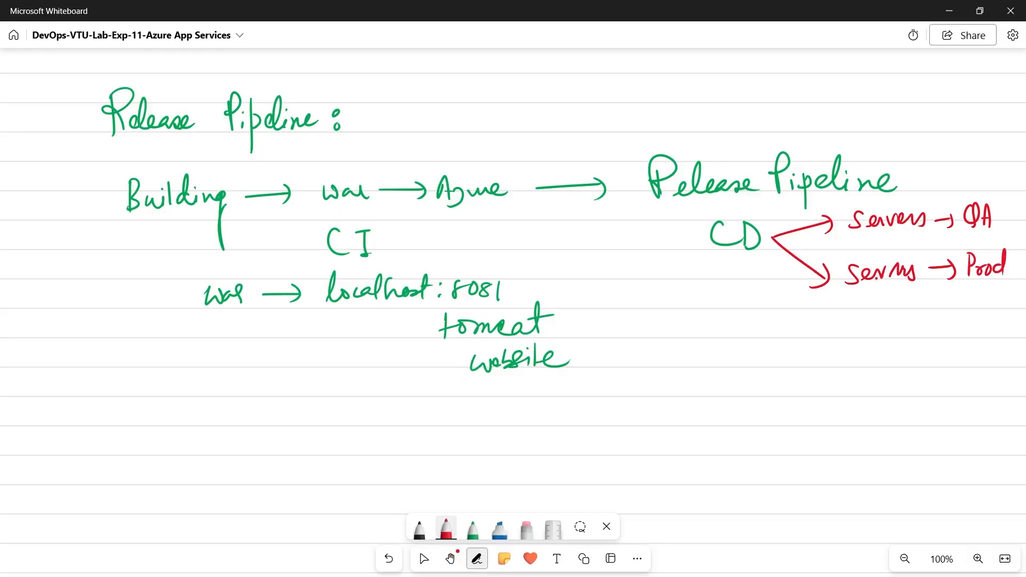
Beneath the red branches, draw a wavy line and handwrite "Create" and "Parallelism access", separated by straight lines.
drag(776, 304, 980, 301)
drag(823, 327, 910, 338)
mouse_move(783, 365)
mouse_down()
mouse_move(936, 362)
mouse_move(782, 373)
mouse_move(798, 419)
mouse_up()
drag(796, 388, 825, 411)
mouse_move(827, 399)
mouse_down()
mouse_move(840, 412)
mouse_move(883, 413)
mouse_move(944, 399)
mouse_up()
mouse_move(819, 435)
mouse_down()
mouse_move(829, 442)
mouse_move(871, 427)
mouse_up()
mouse_move(871, 435)
mouse_down()
mouse_move(885, 427)
mouse_move(839, 438)
mouse_up()
drag(760, 462, 960, 456)
Handwrite "Azure App Services" in red beneath the line under "Parallelism access".
mouse_move(662, 512)
mouse_down()
mouse_move(680, 507)
mouse_move(681, 519)
mouse_move(744, 505)
mouse_up()
mouse_move(765, 504)
mouse_down()
mouse_move(784, 480)
mouse_move(783, 493)
mouse_up()
mouse_move(786, 490)
mouse_down()
mouse_move(795, 524)
mouse_move(812, 516)
mouse_up()
drag(851, 475, 836, 503)
drag(850, 497, 917, 505)
drag(924, 494, 957, 502)
drag(931, 487, 932, 488)
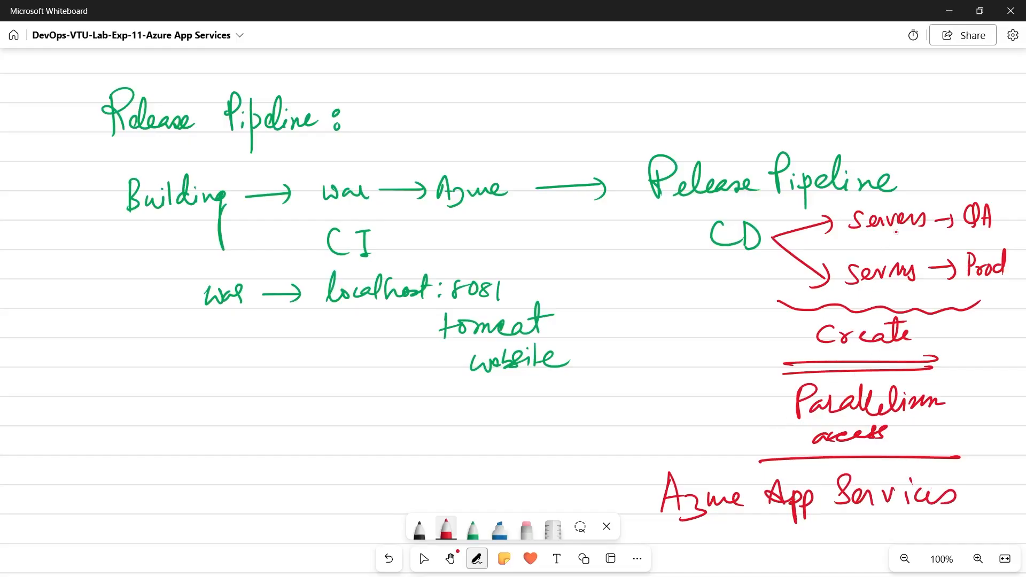
Draw a red arrow upward from "QA" and one downward from "Prod", labelling each "url".
mouse_move(968, 199)
mouse_down()
mouse_move(968, 176)
mouse_move(977, 179)
mouse_up()
drag(946, 151, 966, 158)
drag(977, 157, 979, 138)
mouse_move(992, 287)
mouse_down()
mouse_move(992, 323)
mouse_move(1007, 317)
mouse_up()
drag(971, 339, 984, 348)
drag(994, 346, 1007, 351)
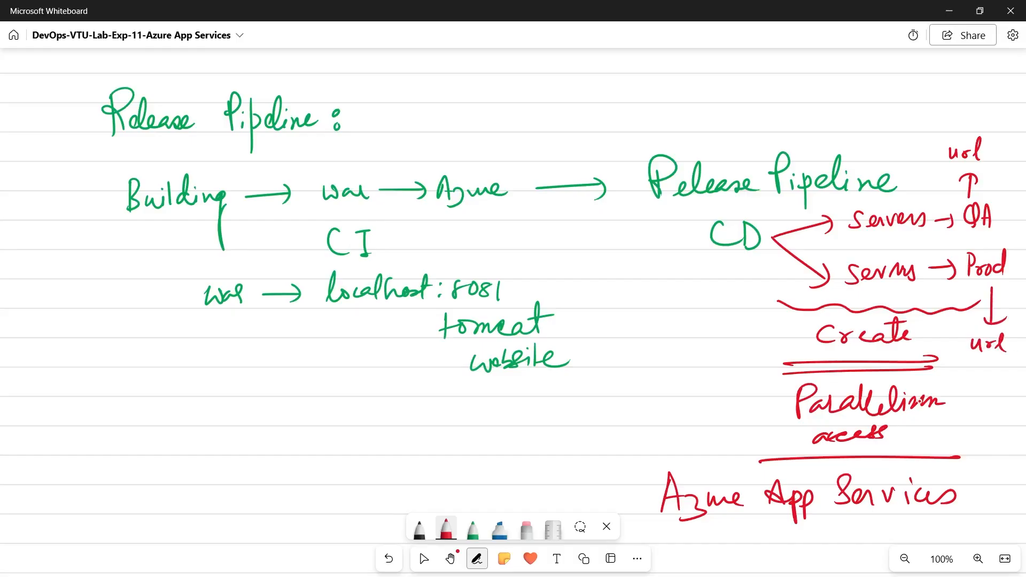
With the black pen, extend an arrow from each "url" label and handwrite "war" at its end.
click(472, 529)
click(419, 529)
mouse_move(955, 138)
mouse_down()
mouse_move(955, 111)
mouse_move(965, 123)
mouse_up()
drag(928, 80, 971, 81)
drag(987, 357, 990, 402)
mouse_move(976, 393)
mouse_down()
mouse_move(1004, 395)
mouse_move(990, 422)
mouse_move(1010, 420)
mouse_up()
drag(1014, 413, 1017, 426)
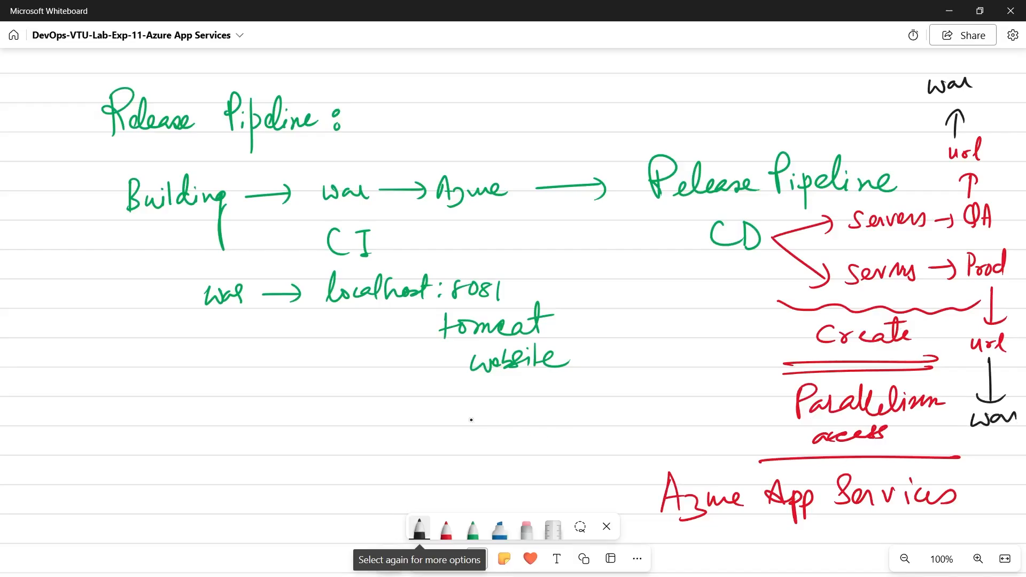
Draw a black box beneath "website" and handwrite "coders Arcade" inside it, undoing a stray stroke.
drag(443, 407, 439, 477)
mouse_move(448, 409)
mouse_down()
mouse_move(590, 465)
mouse_move(438, 477)
mouse_up()
drag(477, 424, 477, 435)
drag(484, 427, 534, 427)
mouse_move(477, 452)
mouse_down()
mouse_move(474, 468)
mouse_move(490, 445)
mouse_up()
mouse_move(476, 460)
mouse_down()
mouse_move(525, 456)
mouse_move(550, 441)
mouse_move(551, 465)
mouse_up()
mouse_move(540, 429)
mouse_down()
mouse_move(552, 428)
mouse_move(536, 434)
mouse_up()
key(ctrl+z)
drag(552, 461, 578, 459)
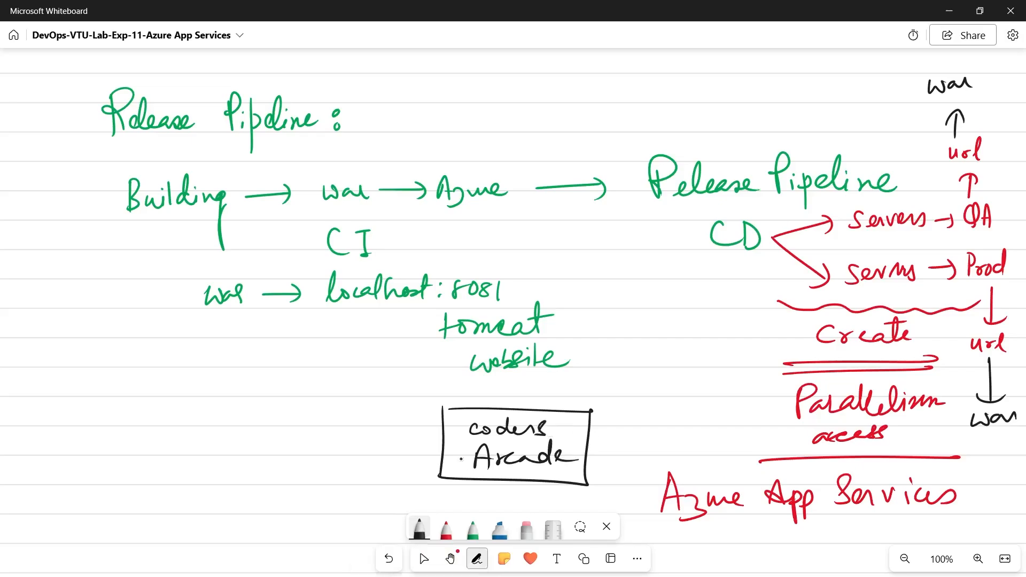
Draw two arrows from the "coders Arcade" box and label them "QA" and "Prod", redoing one faulty stroke.
drag(588, 422, 644, 422)
mouse_move(636, 415)
mouse_down()
mouse_move(637, 429)
mouse_move(674, 413)
mouse_move(668, 430)
mouse_up()
click(679, 414)
key(ctrl+z)
drag(680, 426, 693, 423)
drag(587, 459, 638, 459)
drag(633, 446, 635, 469)
mouse_move(668, 439)
mouse_down()
mouse_move(666, 458)
mouse_move(699, 443)
mouse_up()
drag(700, 444, 725, 428)
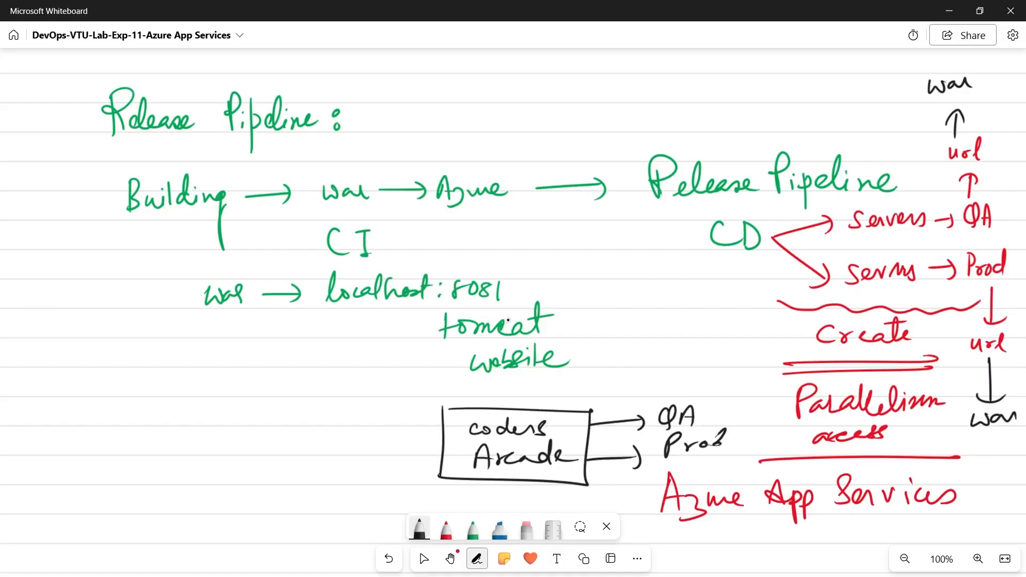
Handwrite "CI — CD" in black beside the "coders Arcade" box and frame it with a rectangle.
drag(194, 418, 204, 442)
drag(229, 428, 298, 433)
drag(305, 413, 308, 431)
drag(159, 409, 159, 464)
mouse_move(170, 402)
mouse_down()
mouse_move(332, 470)
mouse_move(152, 479)
mouse_up()
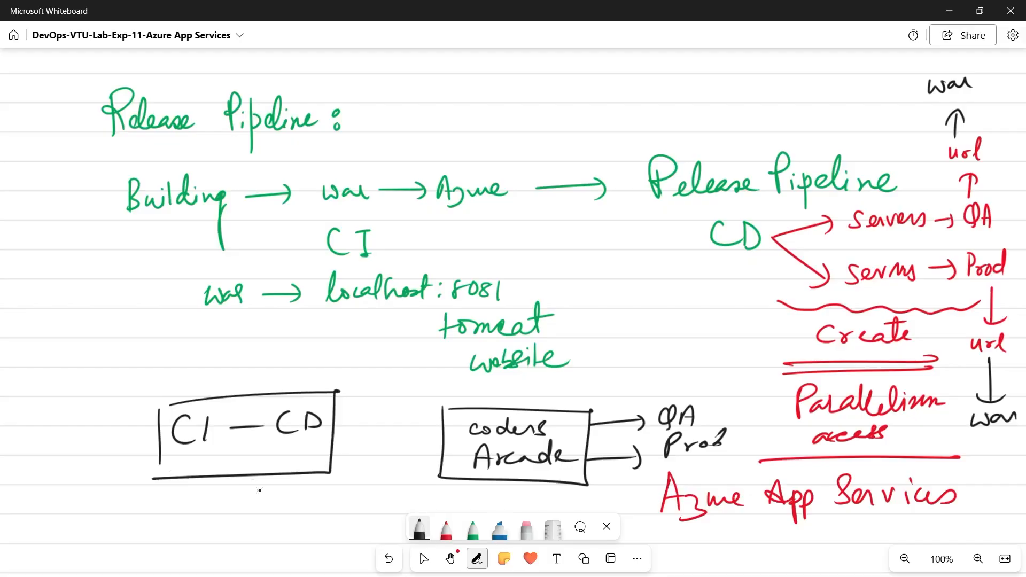
Handwrite "DevOps" in black just before the framed "CI — CD".
mouse_move(42, 416)
mouse_down()
mouse_move(44, 437)
mouse_move(59, 445)
mouse_move(81, 431)
mouse_move(98, 448)
mouse_up()
drag(110, 409, 111, 477)
drag(112, 428, 114, 449)
drag(130, 434, 125, 450)
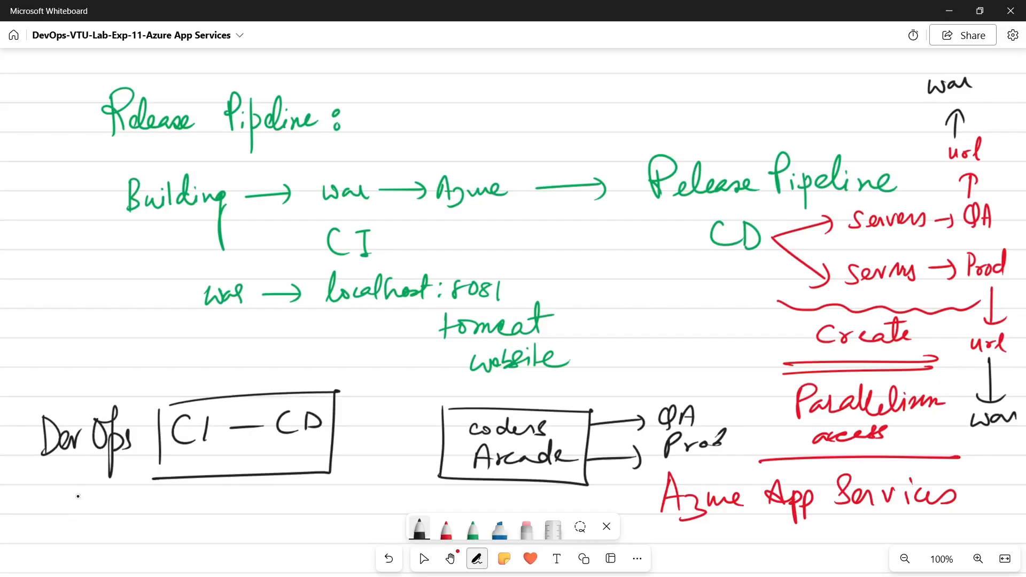
Underline "servers" and "services" in black, and draw an arrow from "CD" to a double-underlined "creating".
click(423, 558)
drag(851, 235, 917, 233)
drag(850, 290, 908, 285)
drag(705, 257, 693, 283)
mouse_move(649, 300)
mouse_down()
mouse_move(644, 310)
mouse_move(705, 297)
mouse_move(738, 328)
mouse_up()
drag(639, 340, 722, 329)
drag(658, 348, 733, 338)
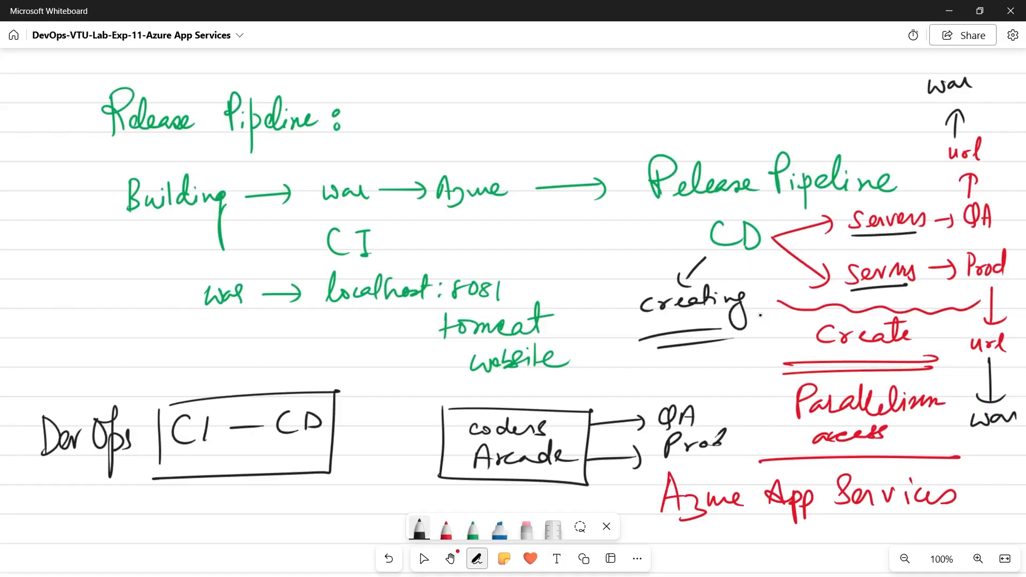
key(Escape)
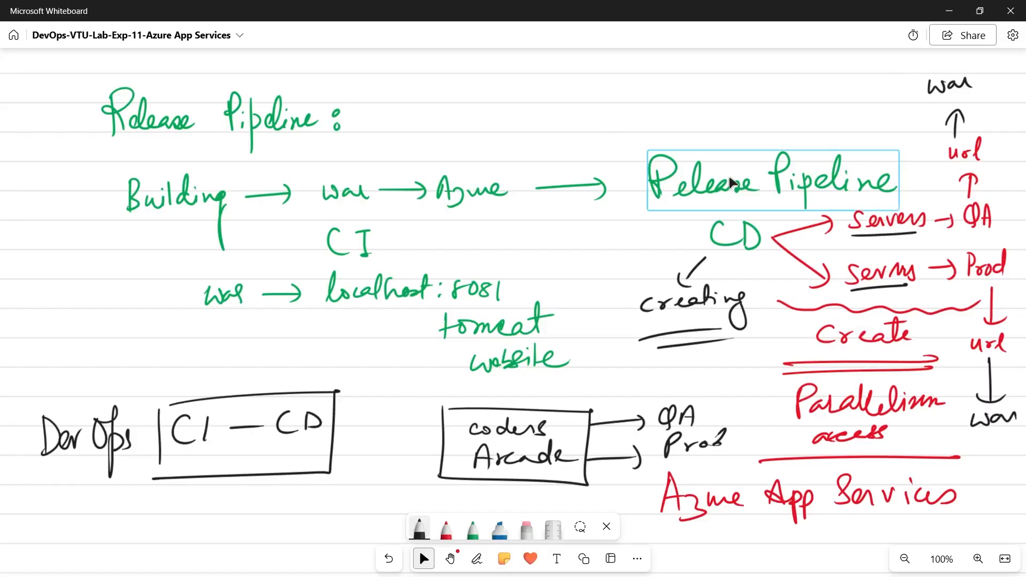
Switch to the browser and bring up the Microsoft Azure portal home page.
key(alt+Tab)
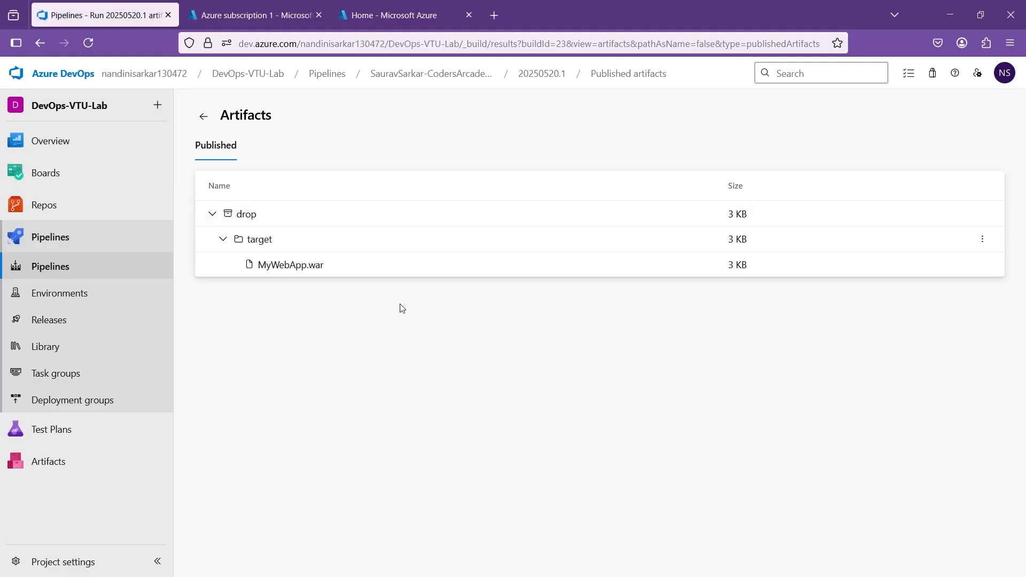
click(390, 16)
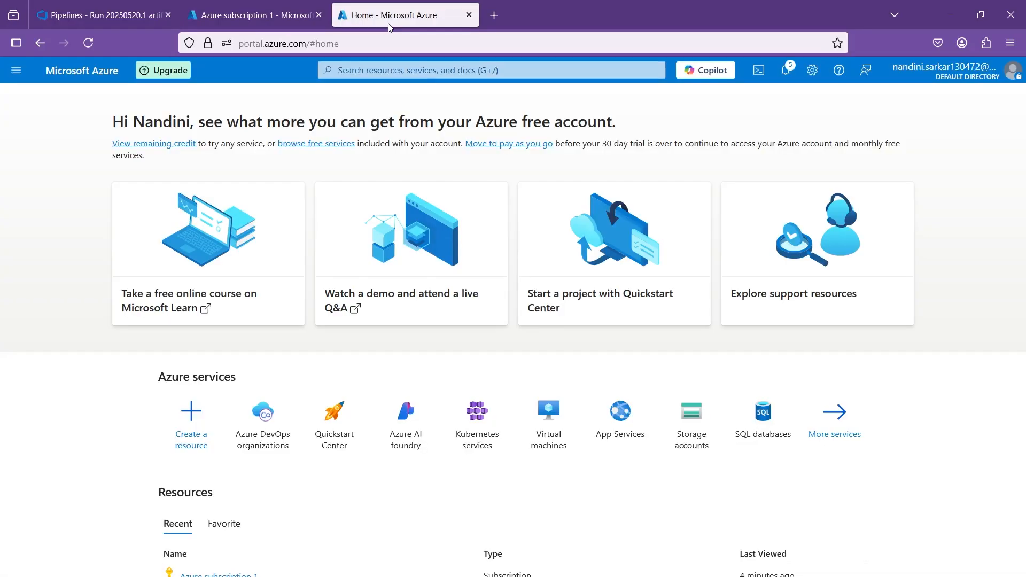
click(342, 43)
click(365, 39)
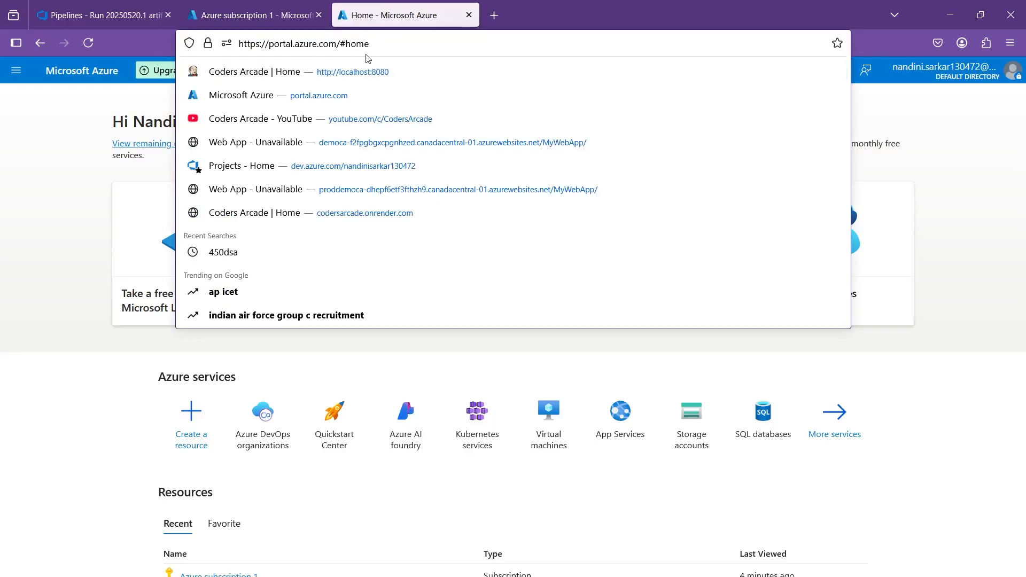
click(502, 226)
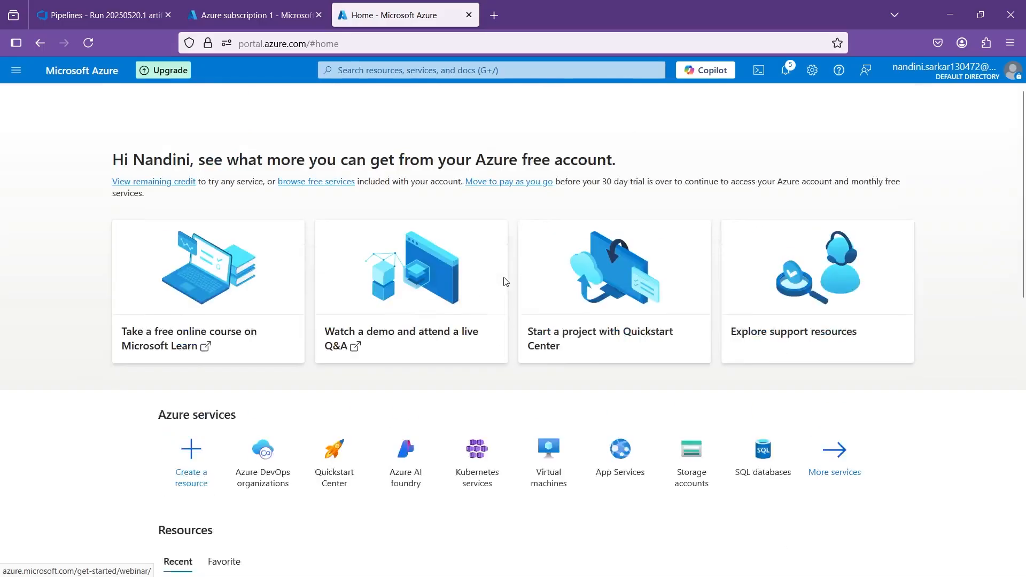
Start creating a new Web App resource from the popular Azure services.
scroll(505, 282, down, 2)
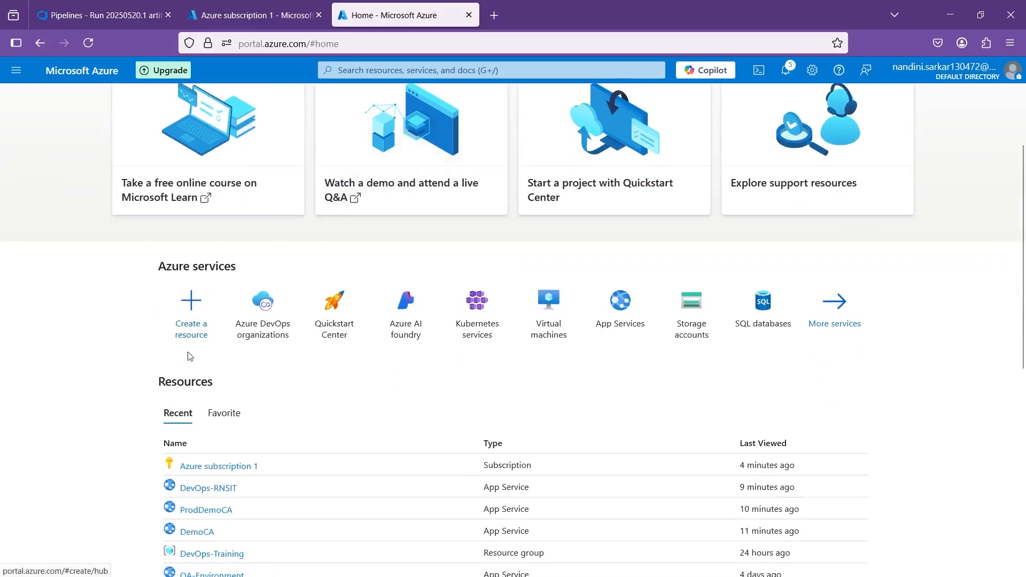
key(ctrl+plus)
key(ctrl+plus)
key(ctrl+plus)
key(ctrl+plus)
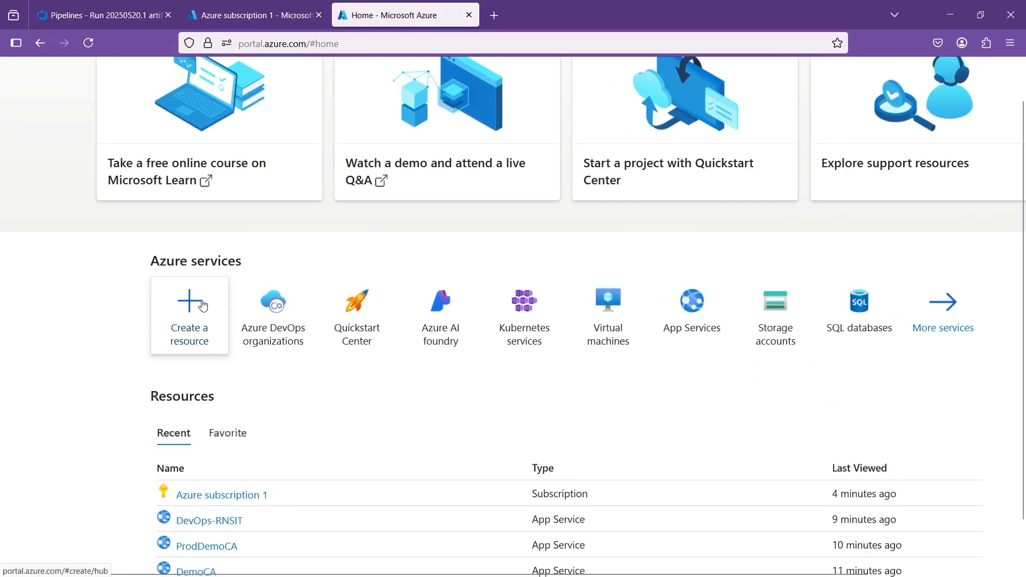
scroll(203, 305, up, 5)
scroll(166, 331, down, 4)
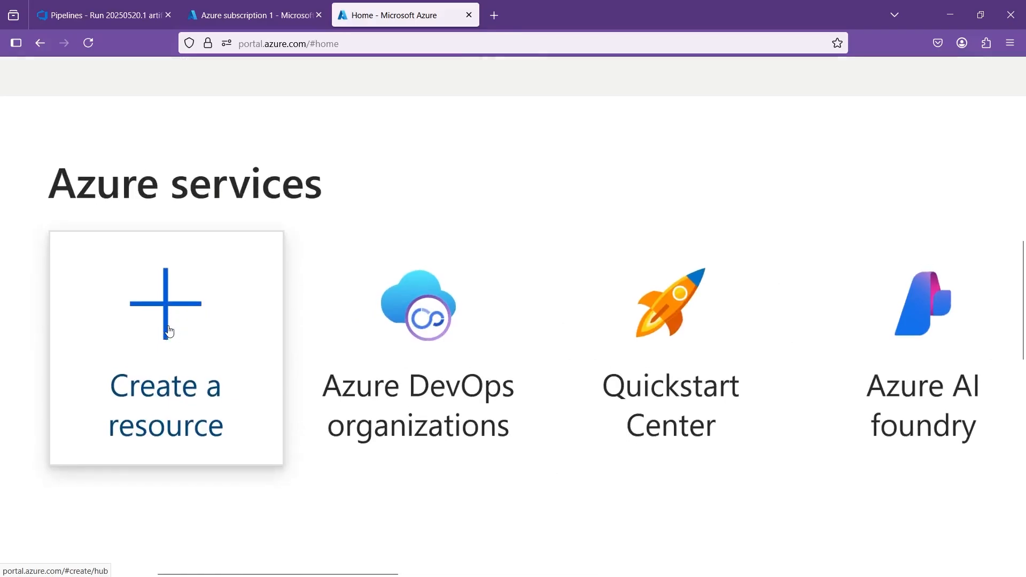
scroll(169, 332, down, 3)
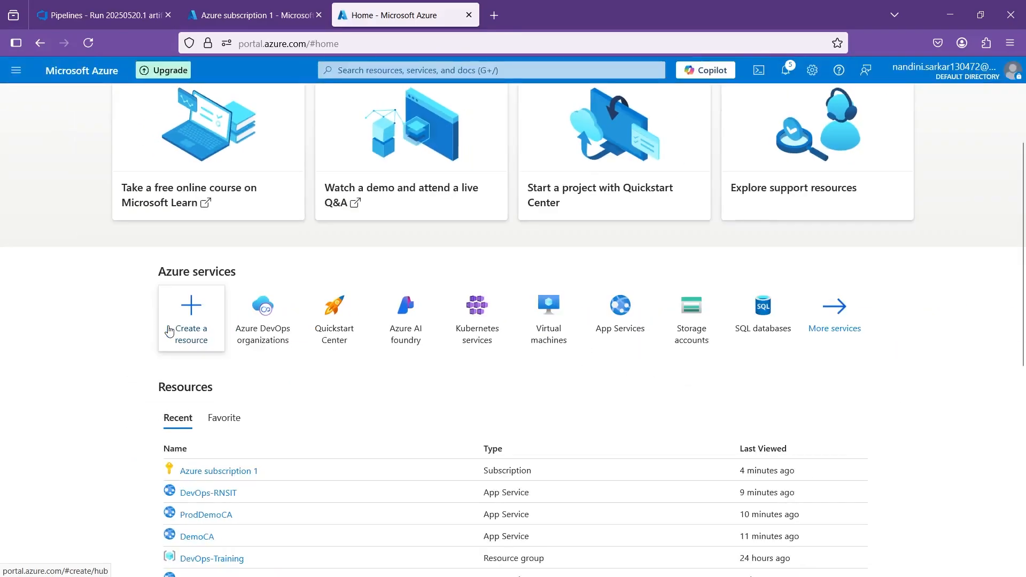
click(207, 309)
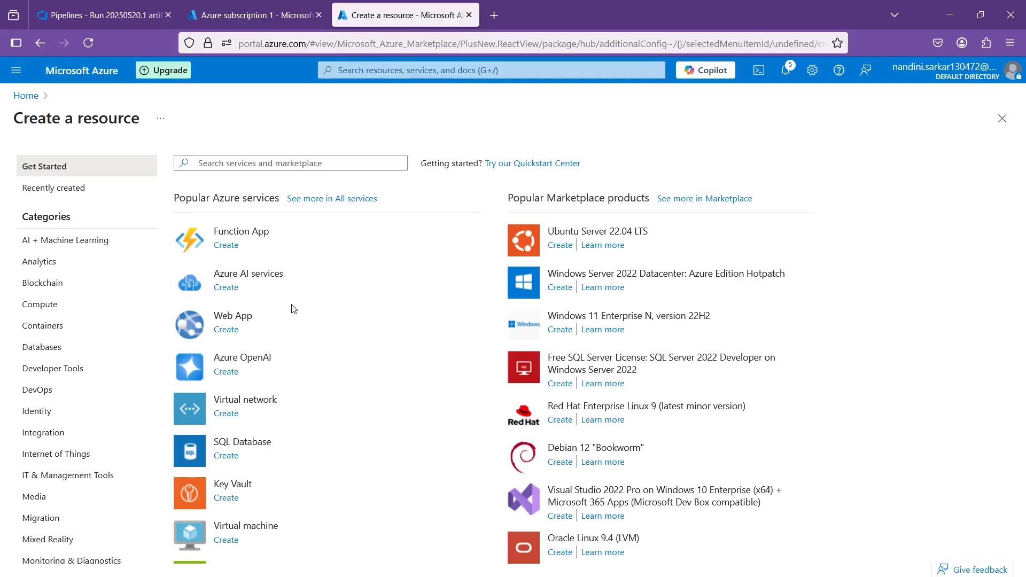
click(228, 330)
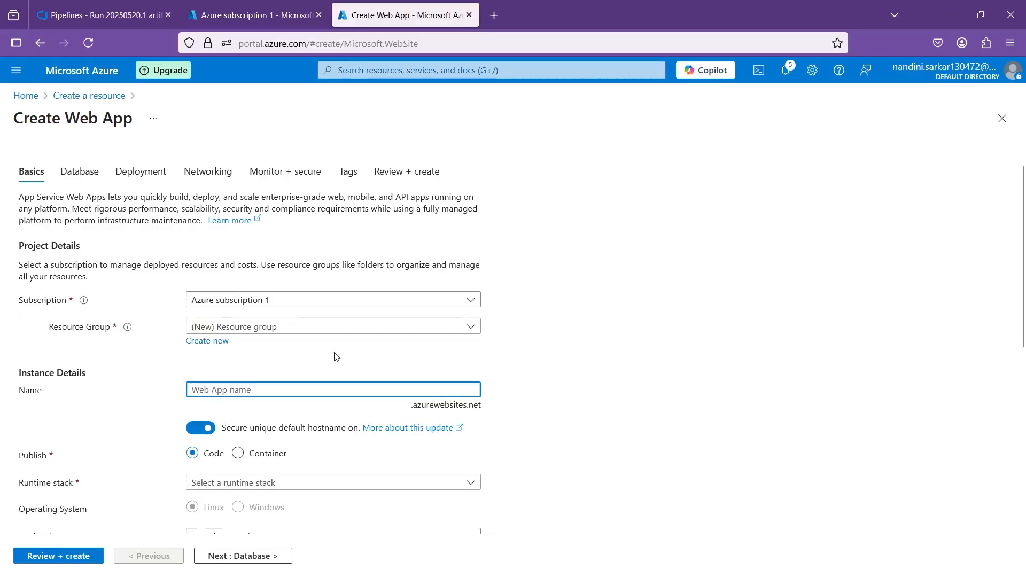
Assign the web app to Azure subscription 1 and a new resource group named DevOps-VTU-Practice.
scroll(334, 355, down, 1)
click(474, 267)
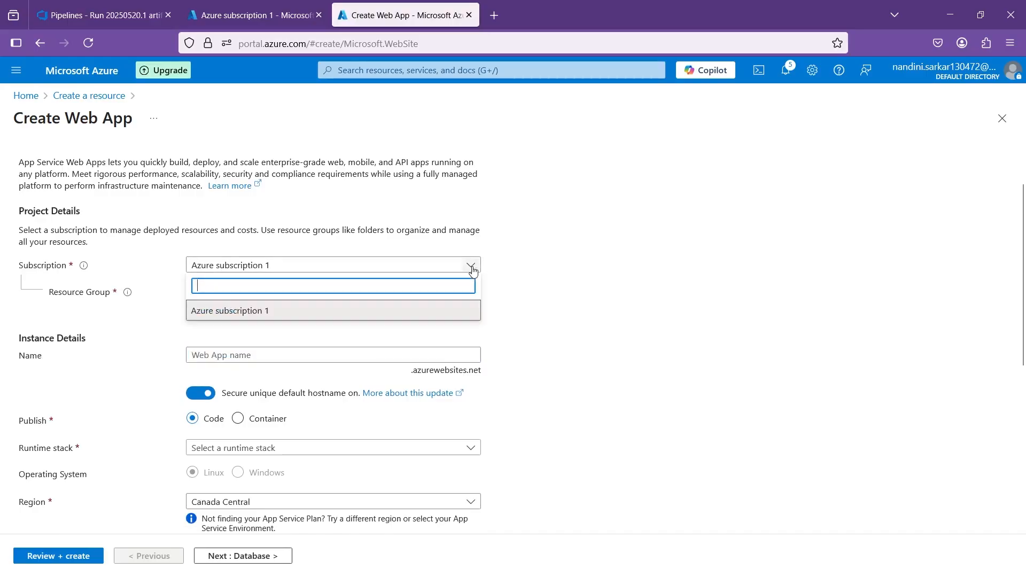
click(267, 317)
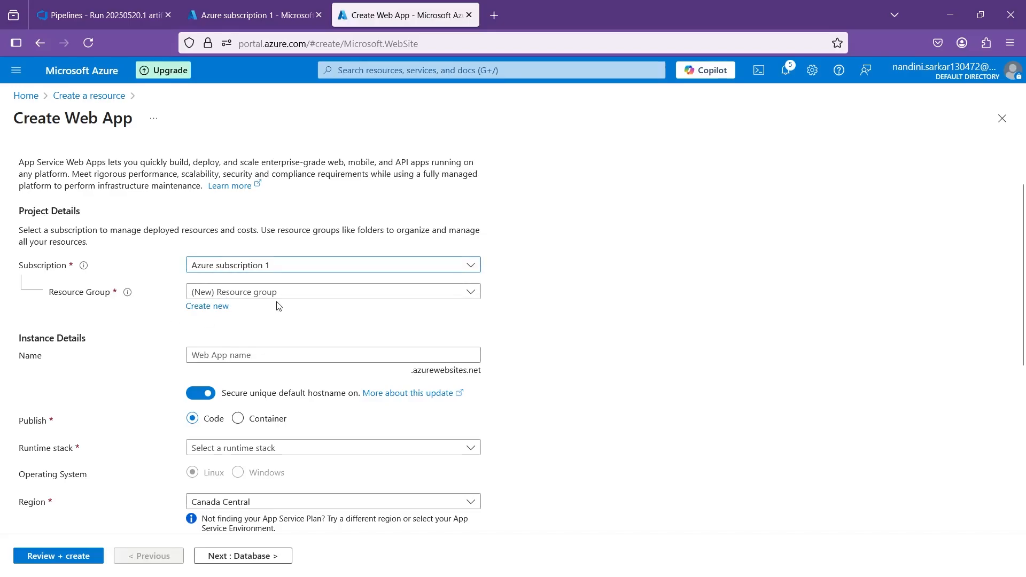
click(213, 306)
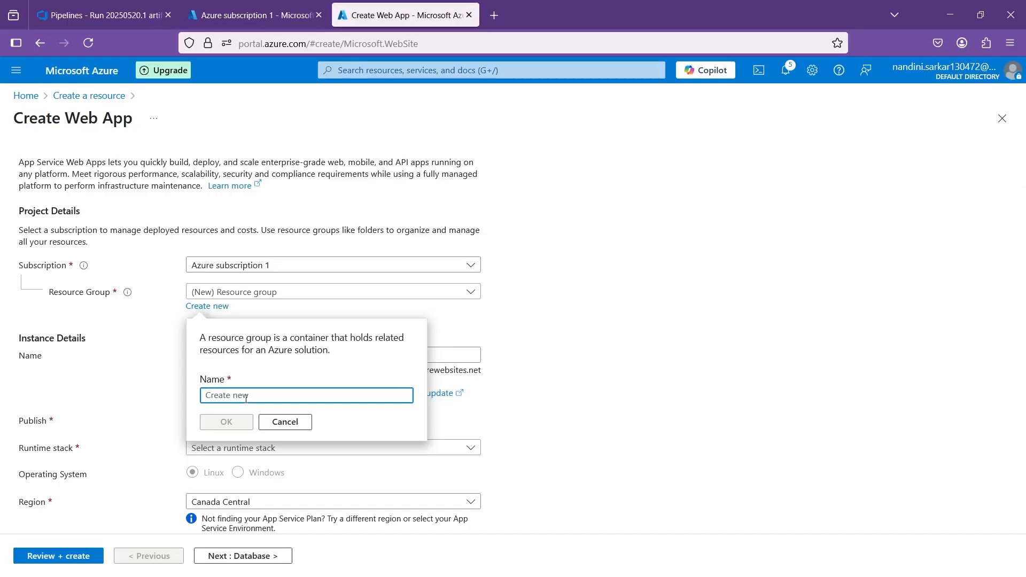
text(DevOps-VTU)
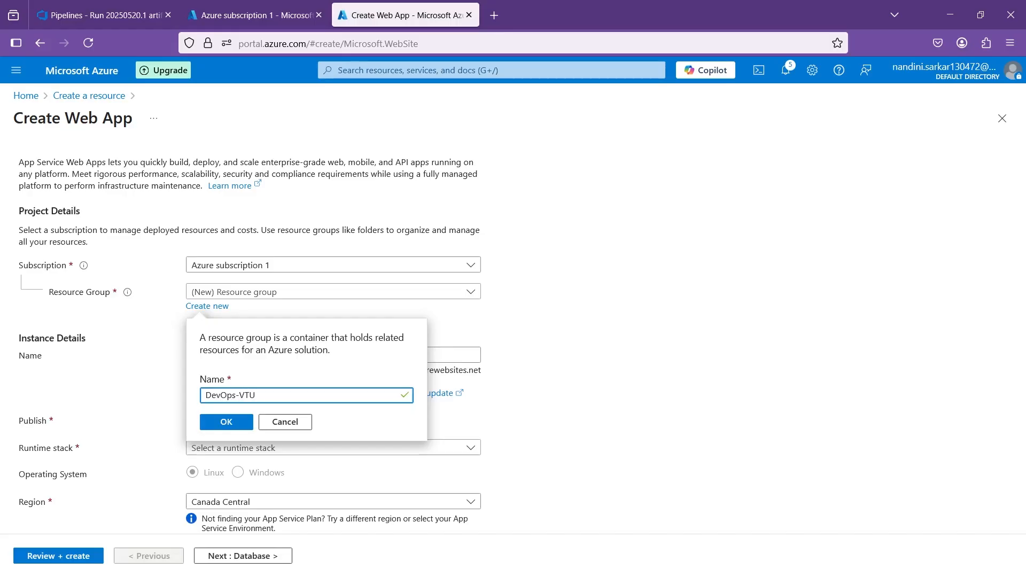
text(actice)
click(227, 422)
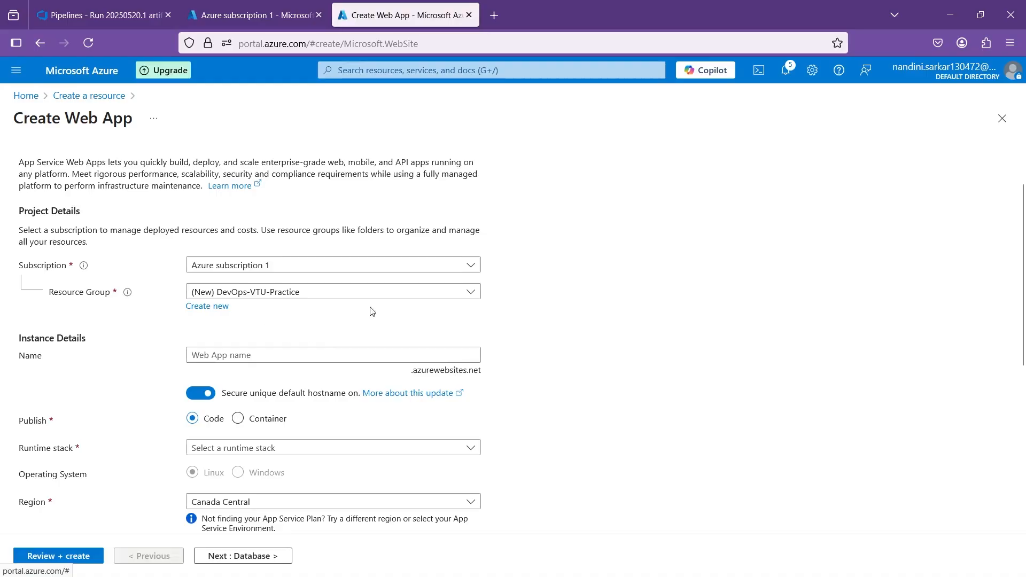
click(468, 296)
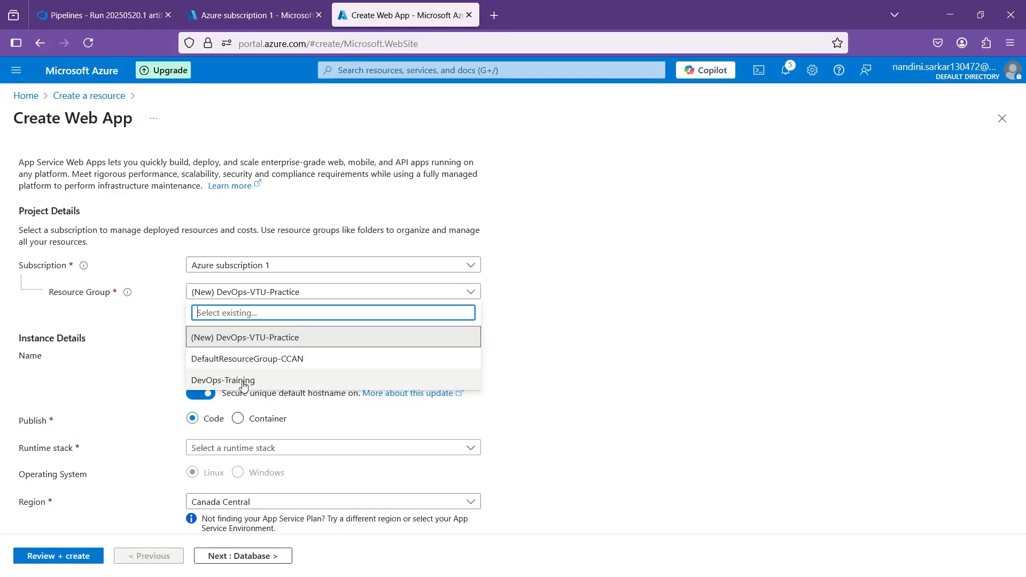
click(268, 342)
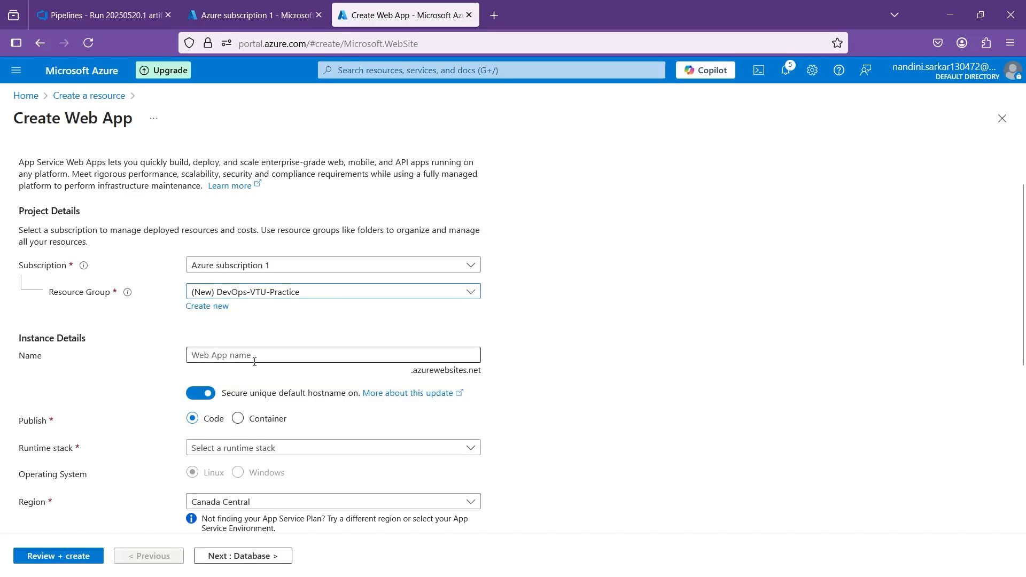
Name the web app CodersArcade-QA-Deployment.
click(237, 360)
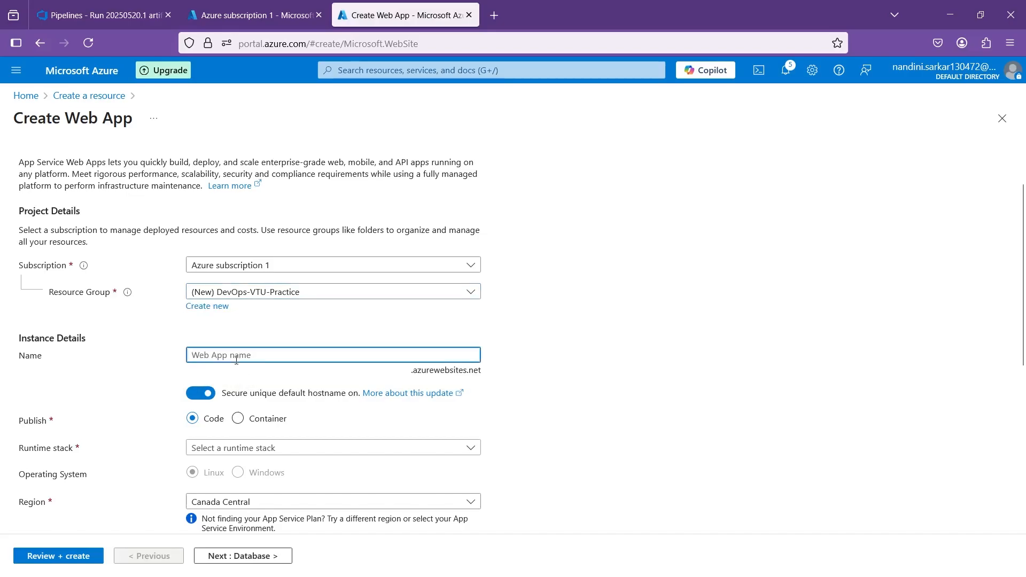
text(QA)
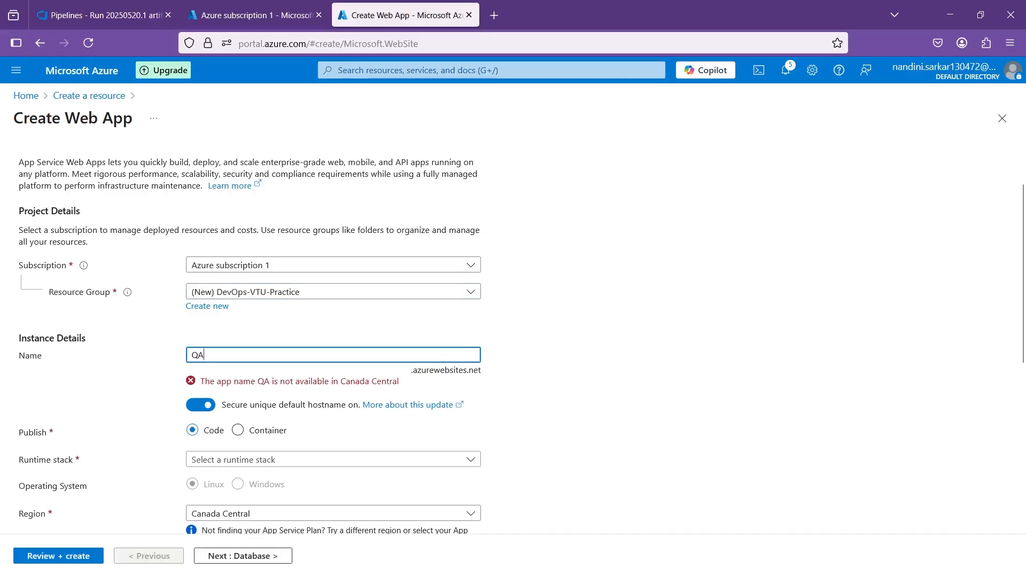
text(-Dep)
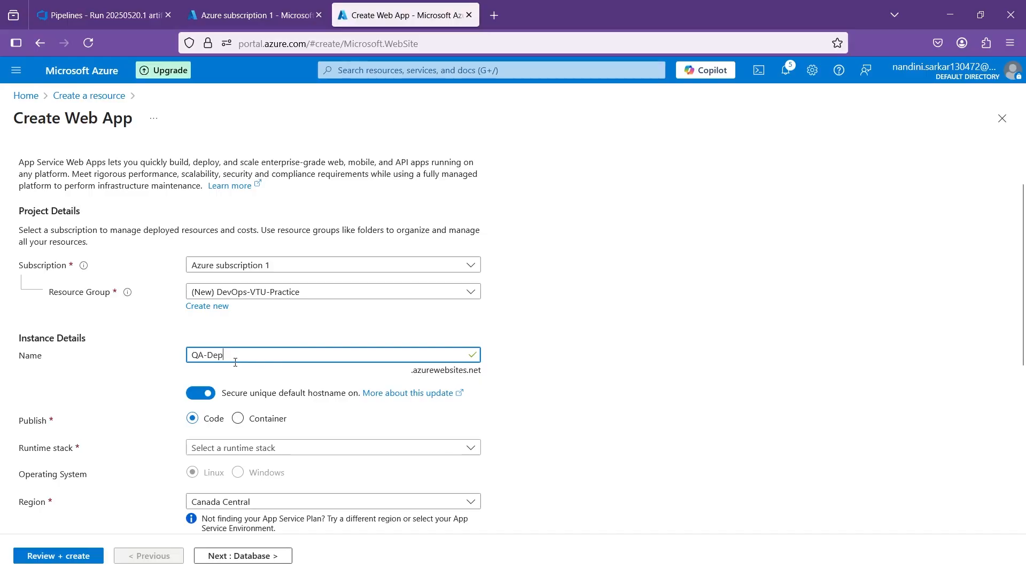
click(194, 354)
text(CodersArcade)
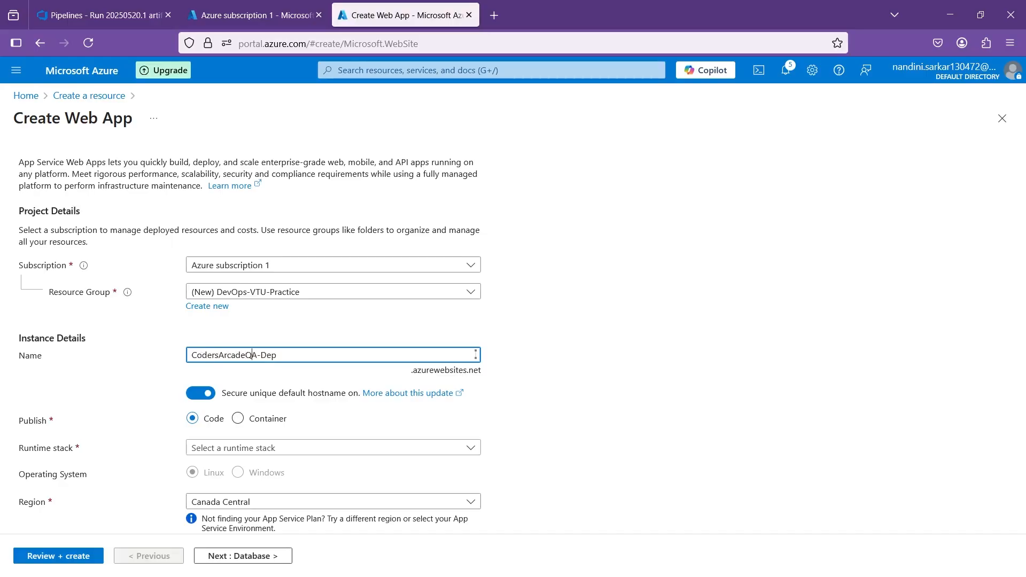
text(-QA-Deployment)
drag(330, 356, 181, 354)
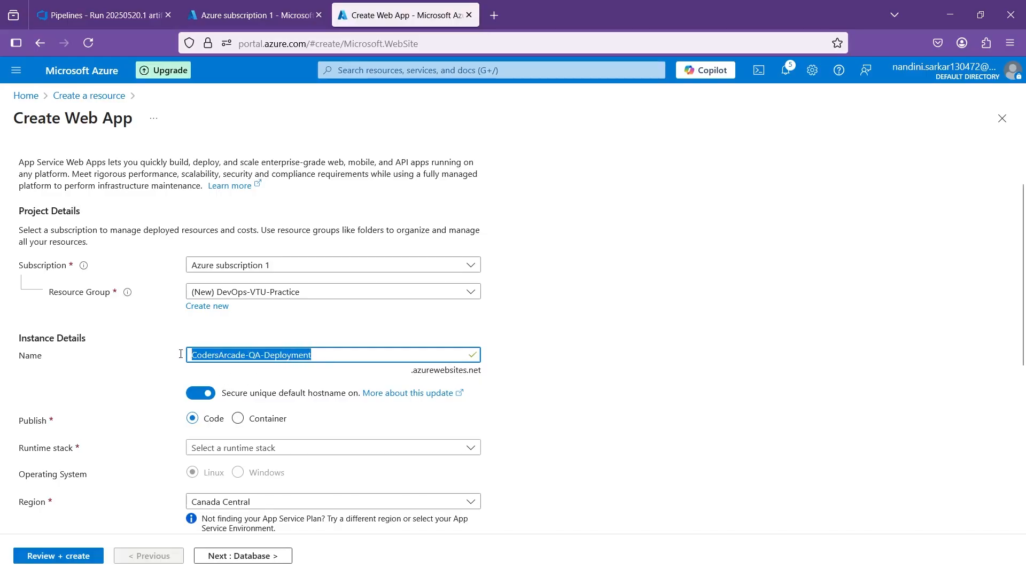
click(327, 355)
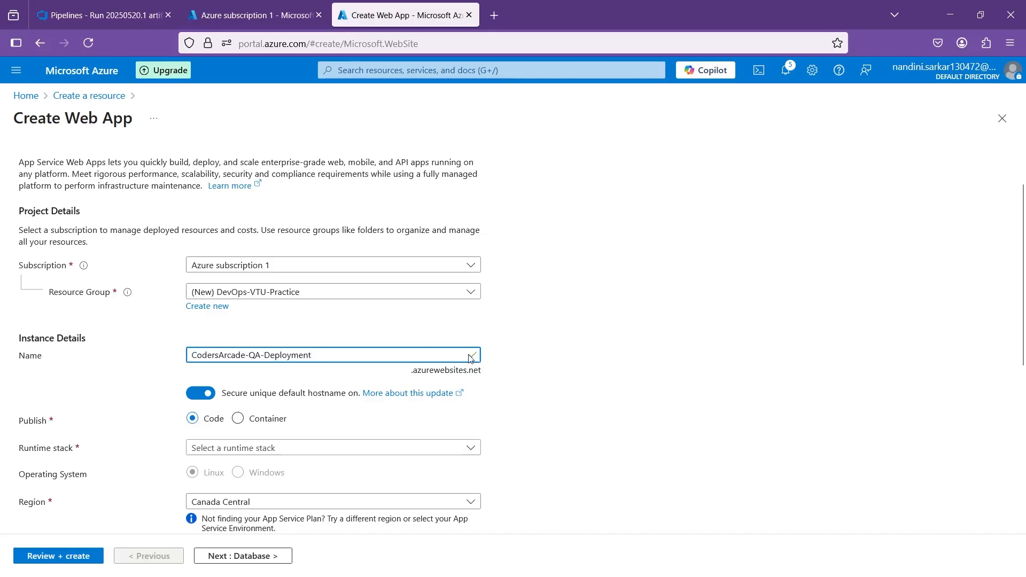
scroll(511, 355, up, 5)
scroll(511, 355, left, 2)
scroll(511, 355, left, 1)
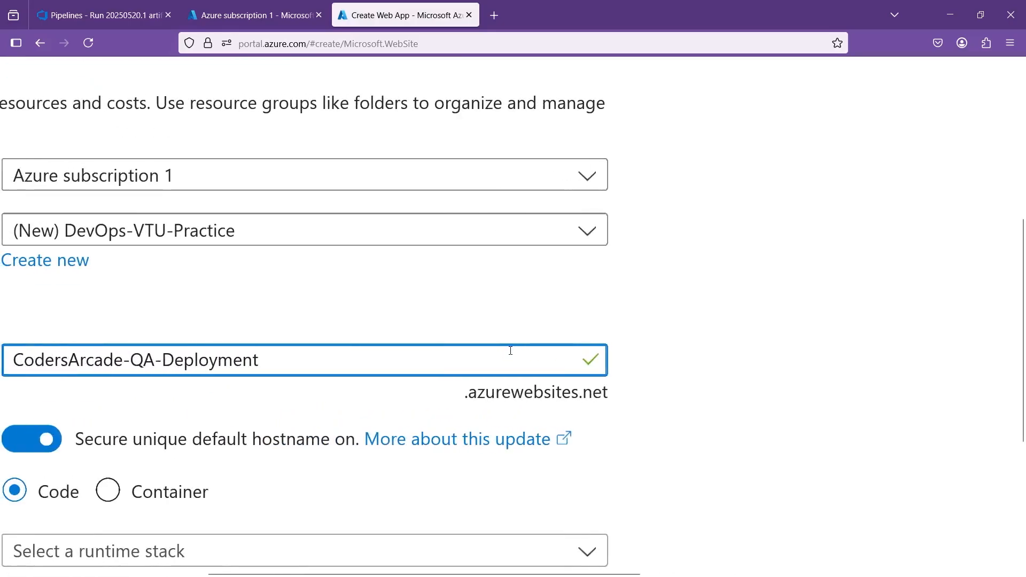
scroll(611, 361, down, 3)
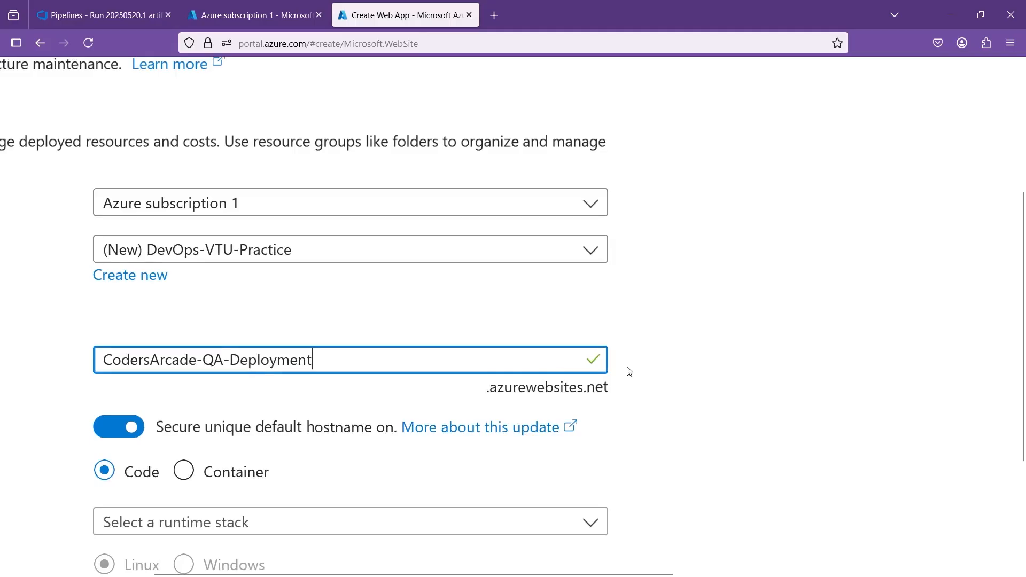
Set the web app's runtime stack to Java 17 and its Java web server stack to Apache Tomcat 10.1.
scroll(732, 357, down, 2)
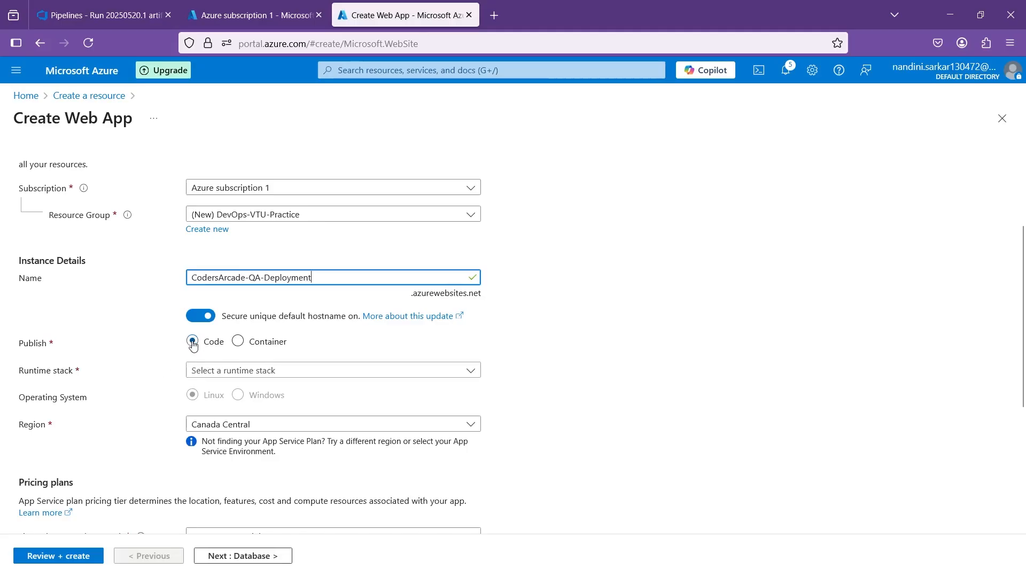
click(470, 372)
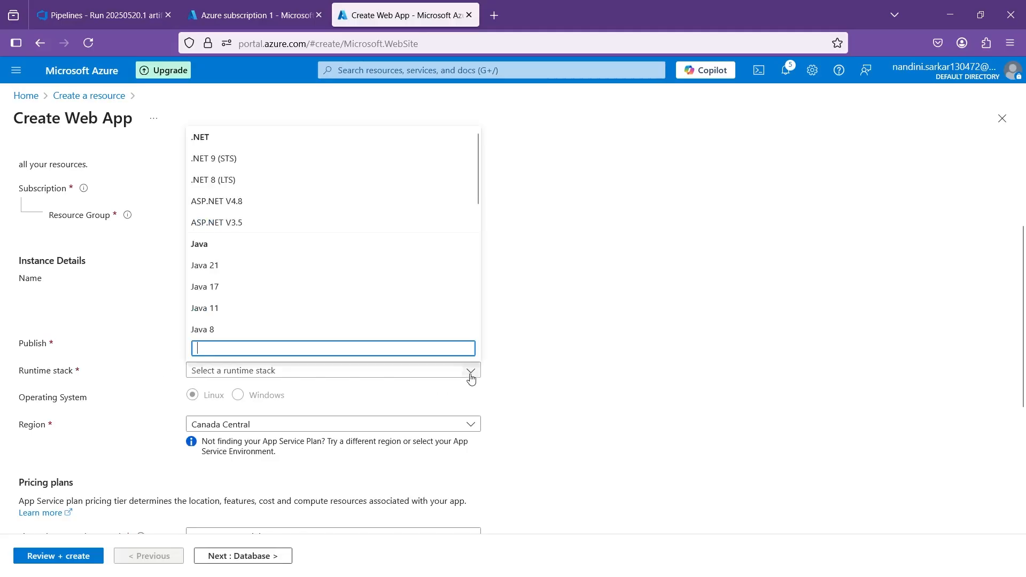
click(232, 289)
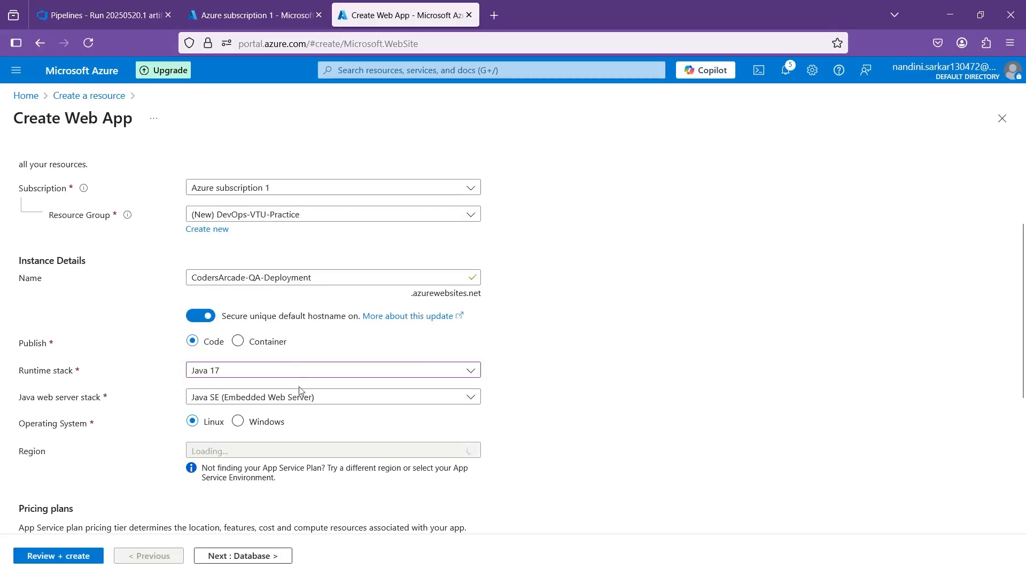
scroll(299, 387, down, 1)
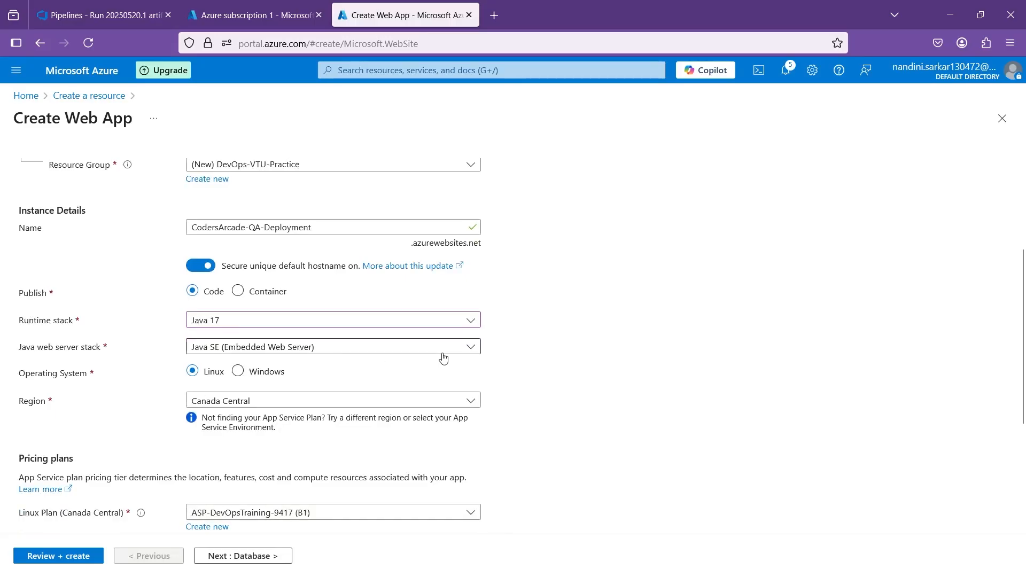
click(469, 352)
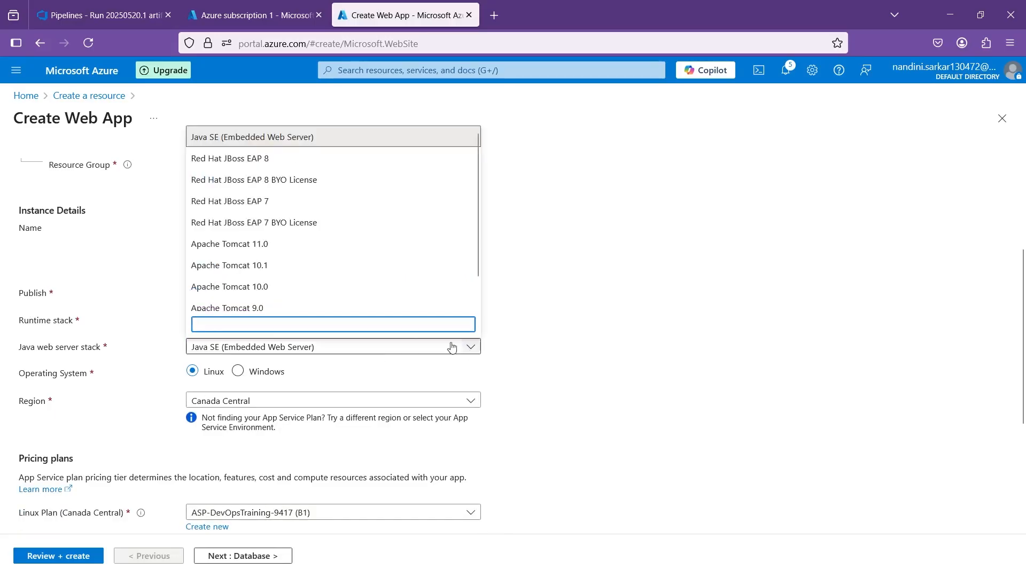
click(256, 267)
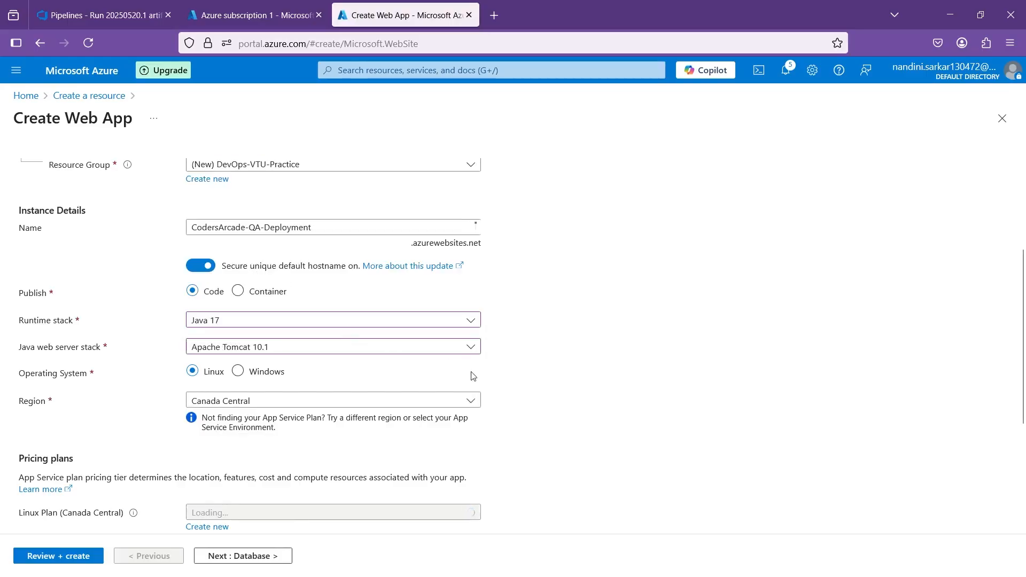
Examine the operating system, region and available Linux App Service plans for the web app.
scroll(471, 374, down, 1)
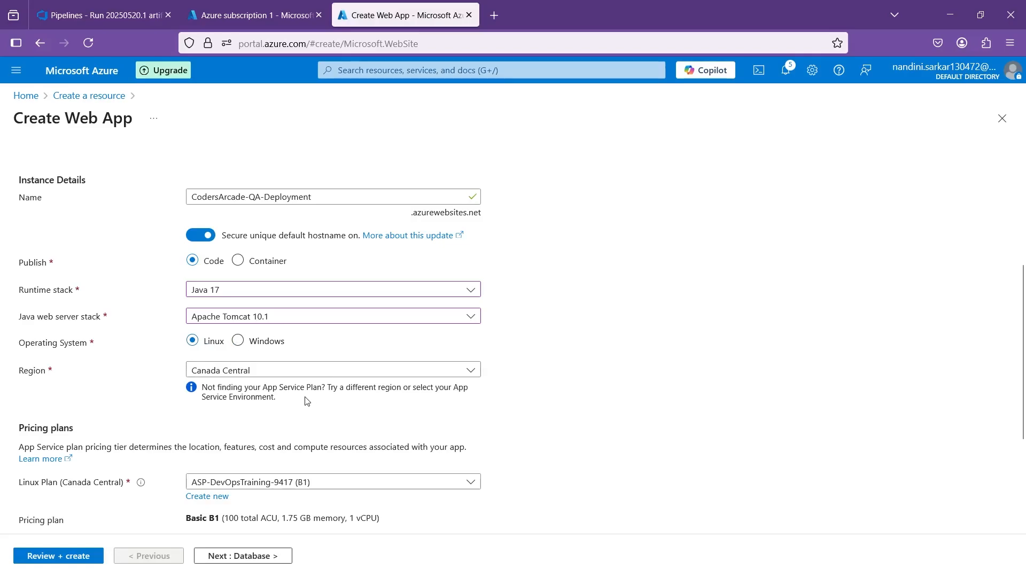
scroll(306, 397, down, 1)
scroll(385, 370, down, 2)
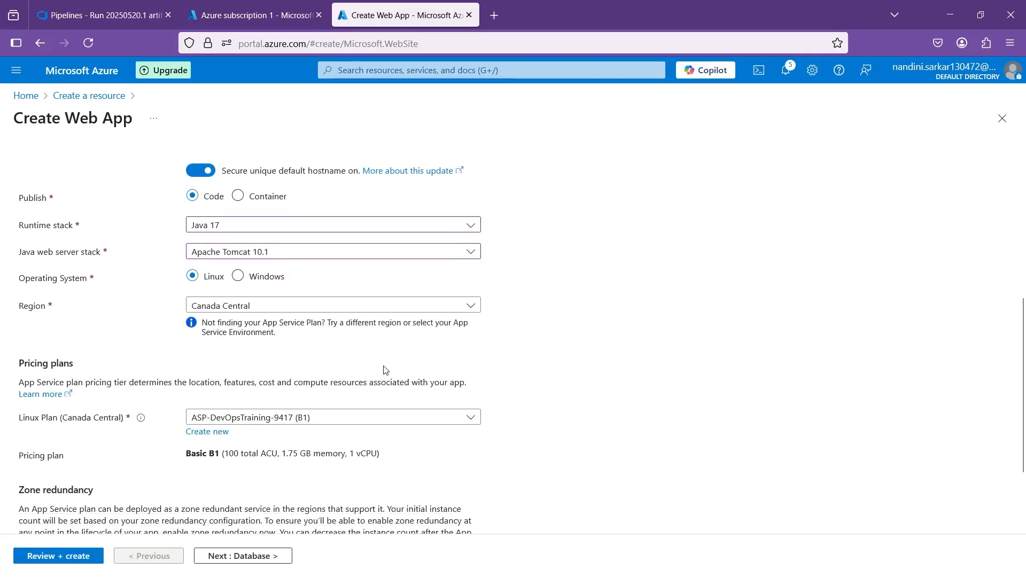
scroll(294, 313, down, 1)
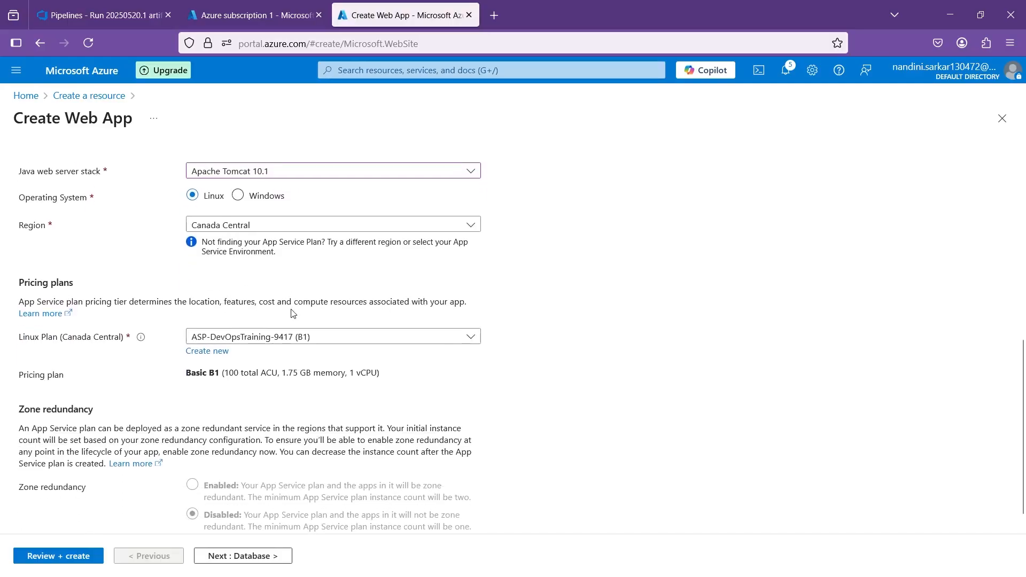
click(474, 335)
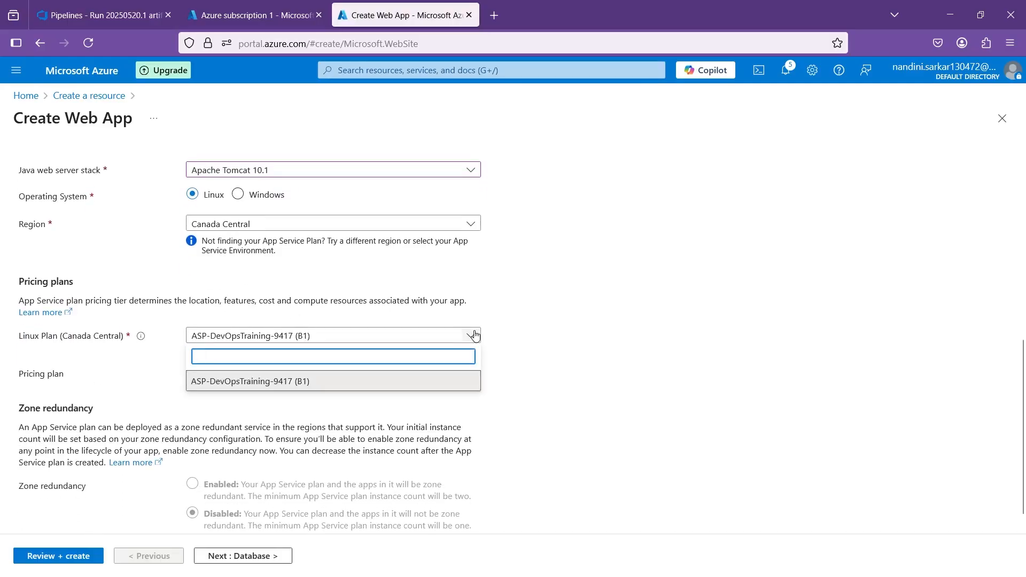
click(474, 335)
scroll(313, 408, down, 1)
scroll(313, 407, up, 2)
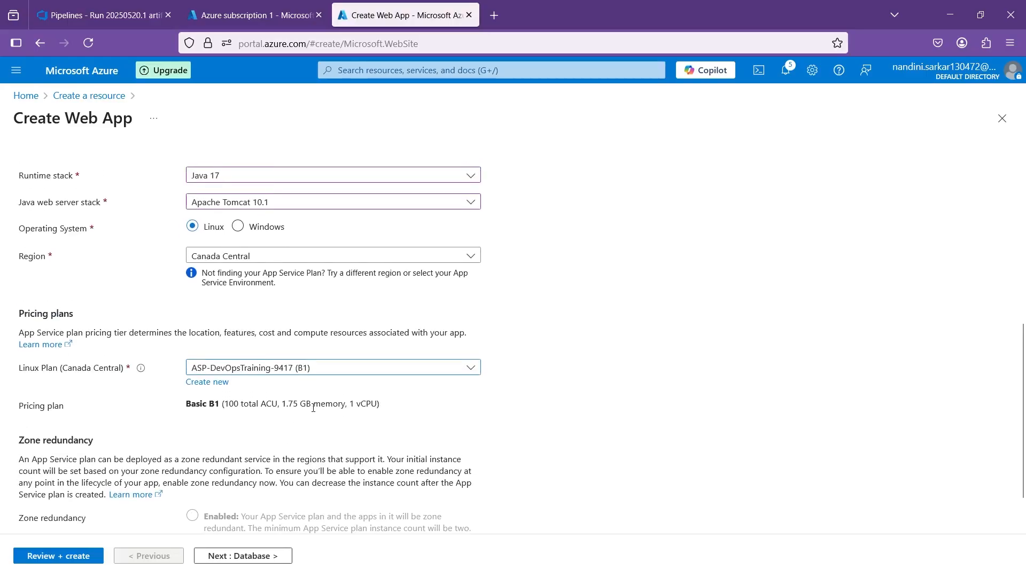
Change the web app's resource group to the existing DevOps-Training group.
scroll(314, 408, down, 1)
scroll(546, 336, up, 4)
scroll(546, 336, up, 3)
scroll(543, 337, down, 1)
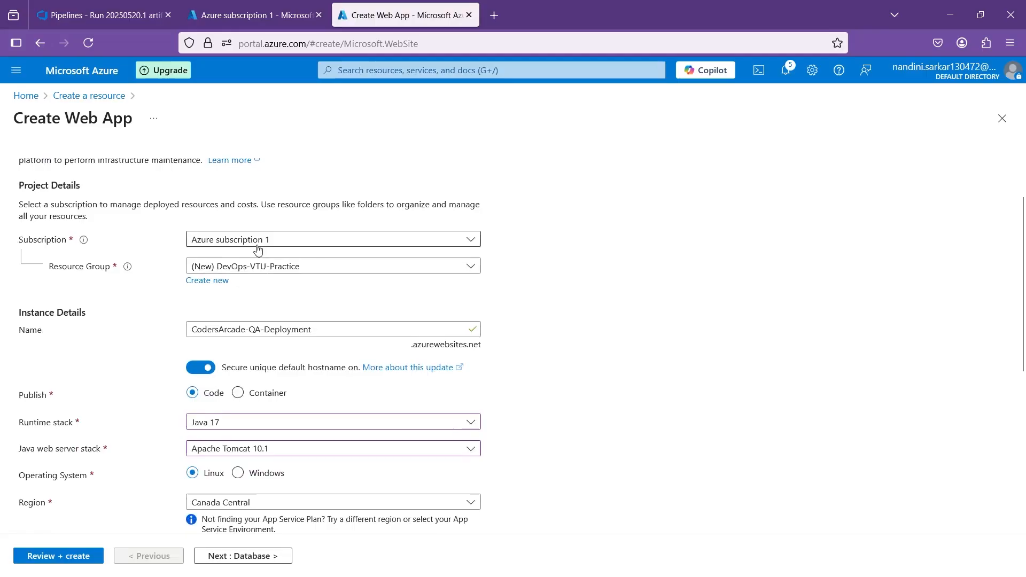
scroll(255, 264, down, 1)
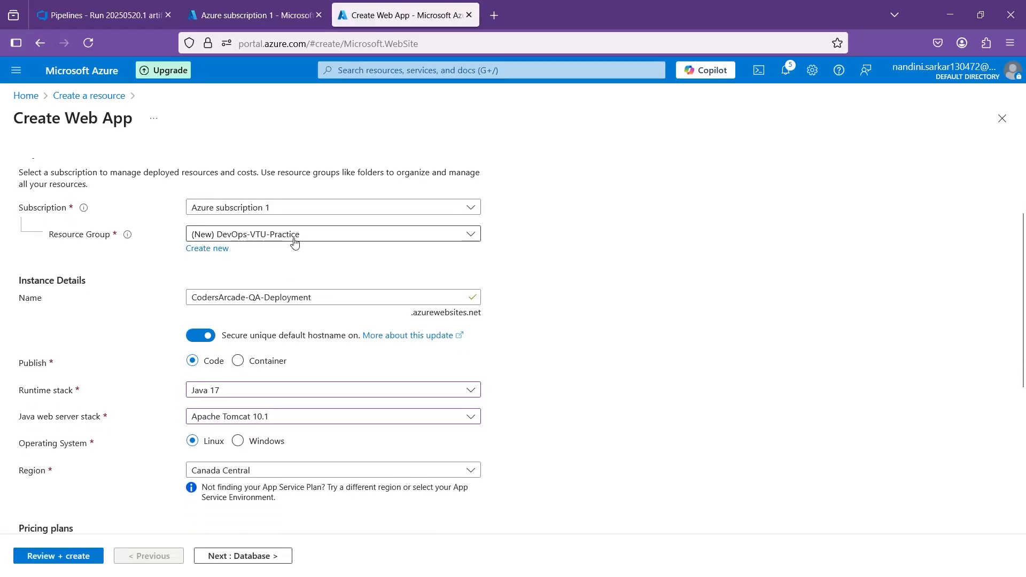
click(472, 238)
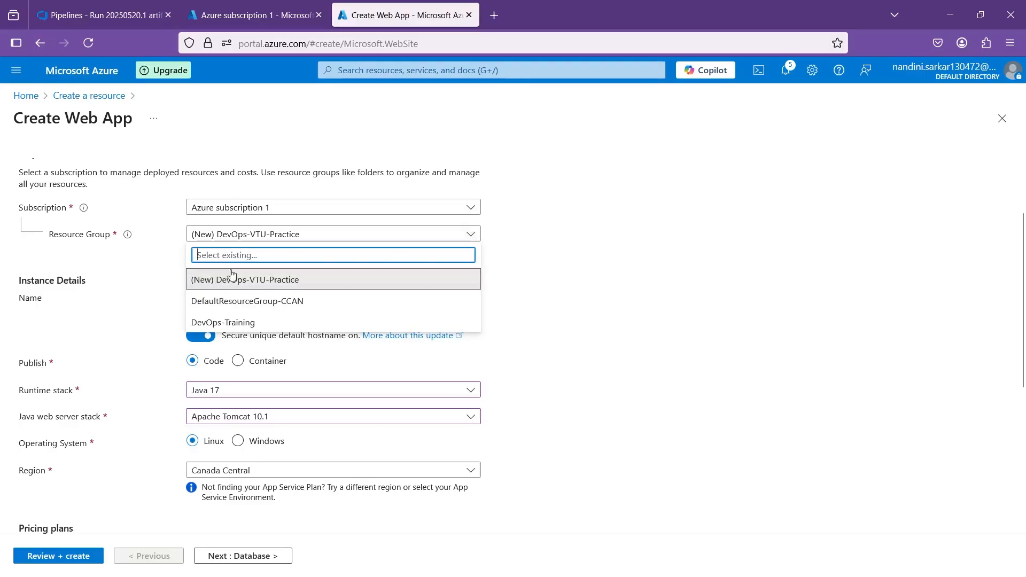
click(241, 323)
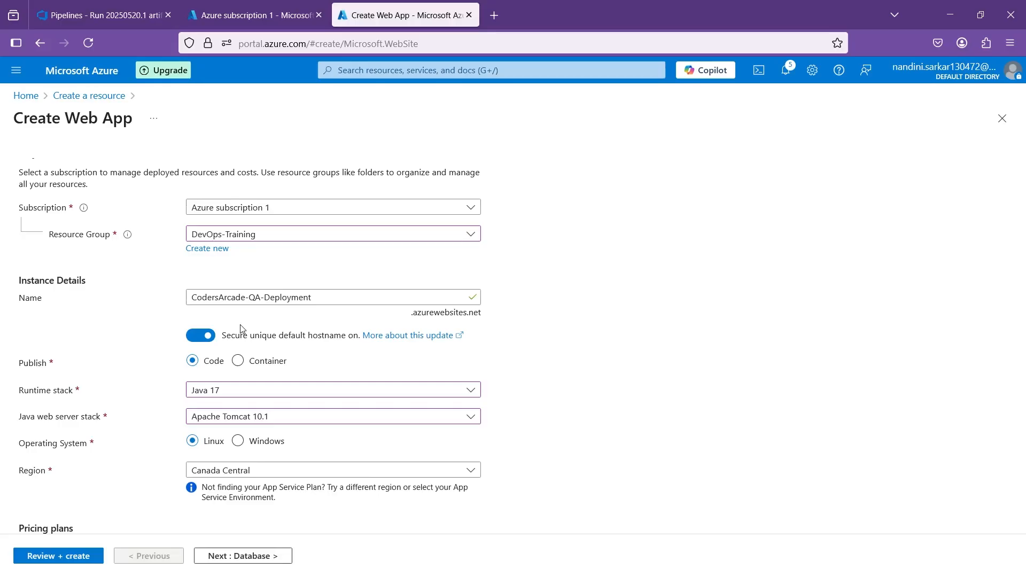
Check the web app's remaining basic settings, including the list of available regions, pricing plan and zone redundancy.
scroll(329, 341, down, 1)
scroll(329, 341, down, 4)
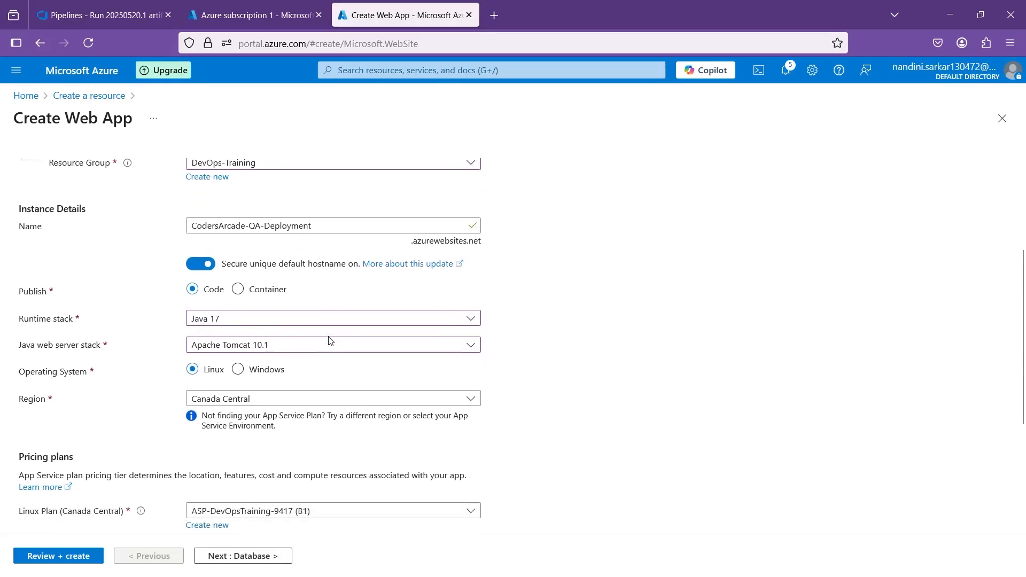
scroll(330, 340, up, 2)
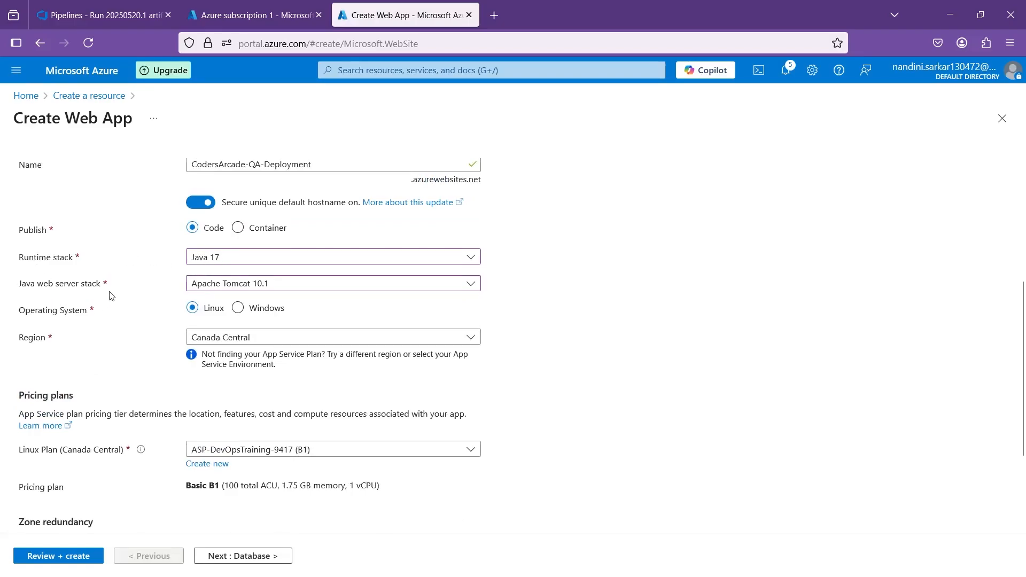
scroll(313, 291, down, 1)
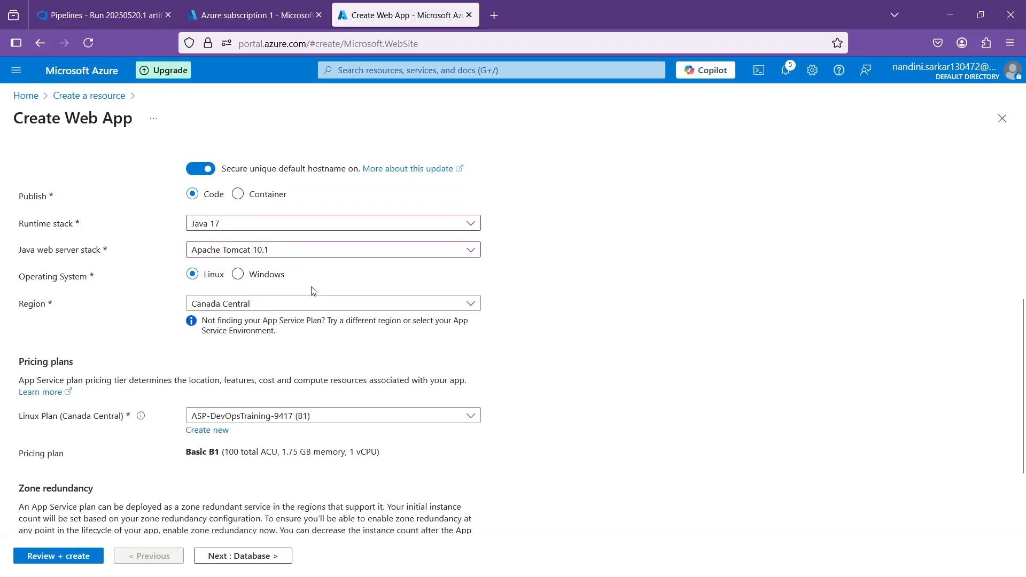
scroll(287, 346, down, 1)
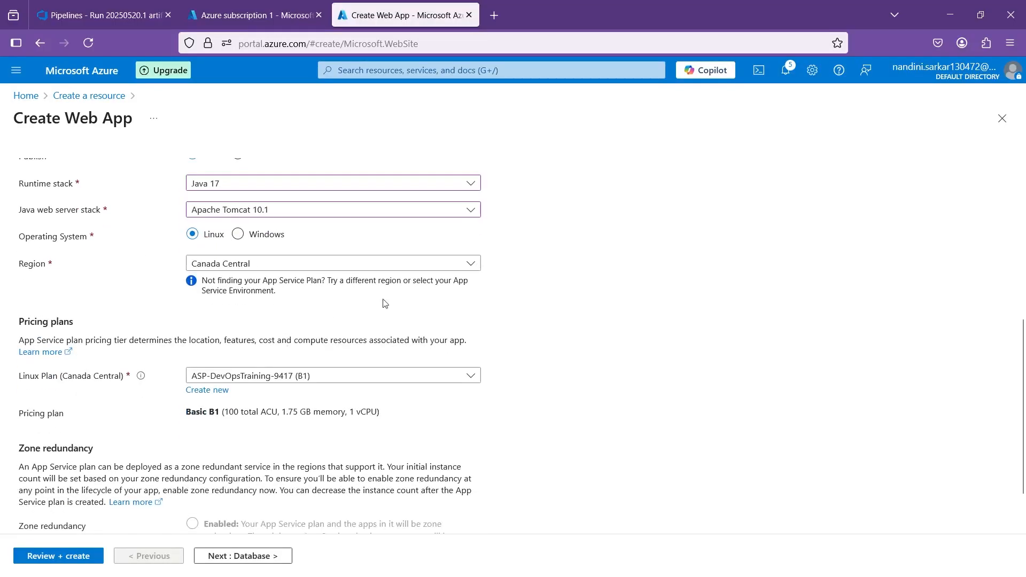
click(472, 265)
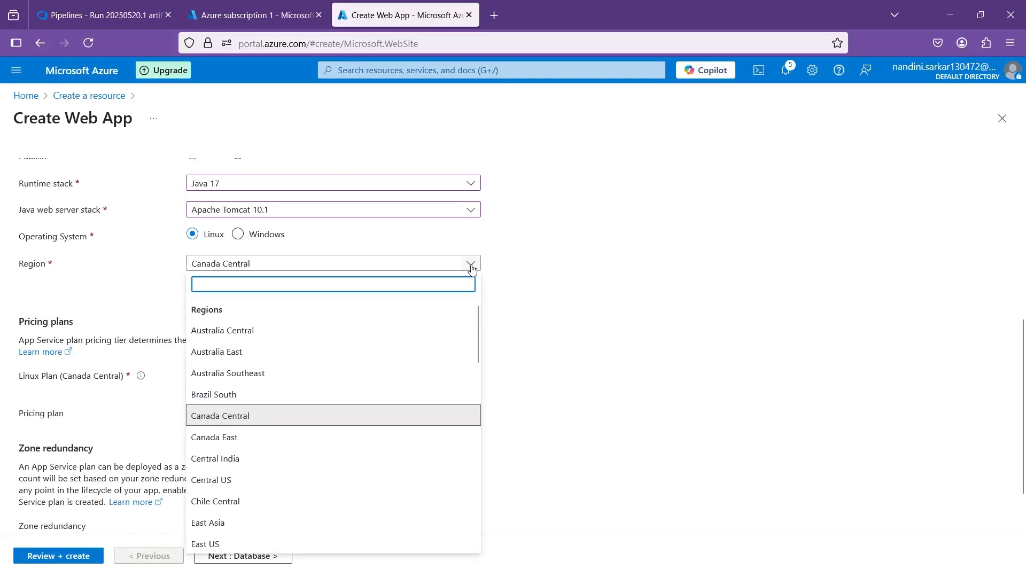
click(471, 269)
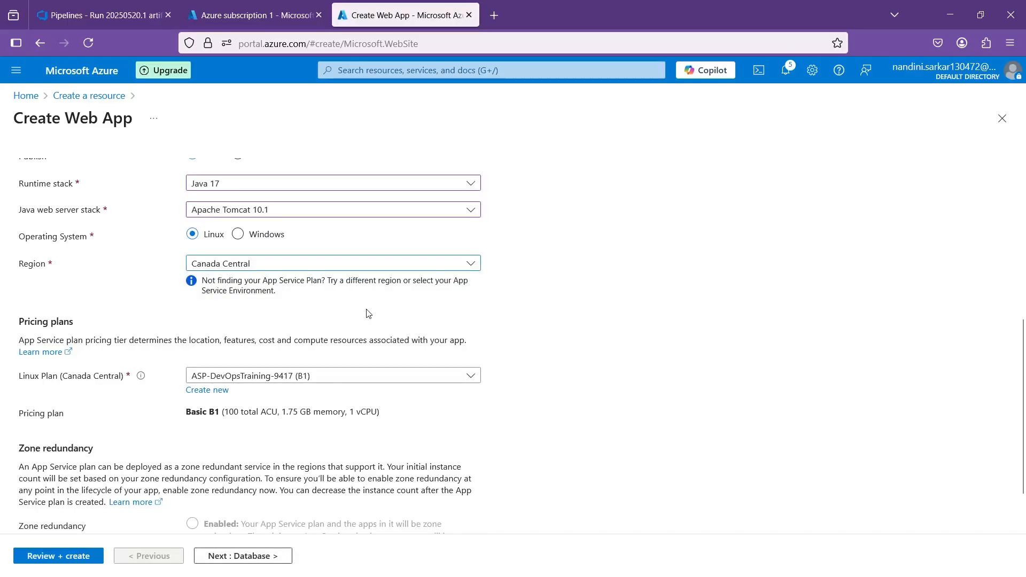
scroll(388, 324, down, 2)
scroll(397, 370, down, 1)
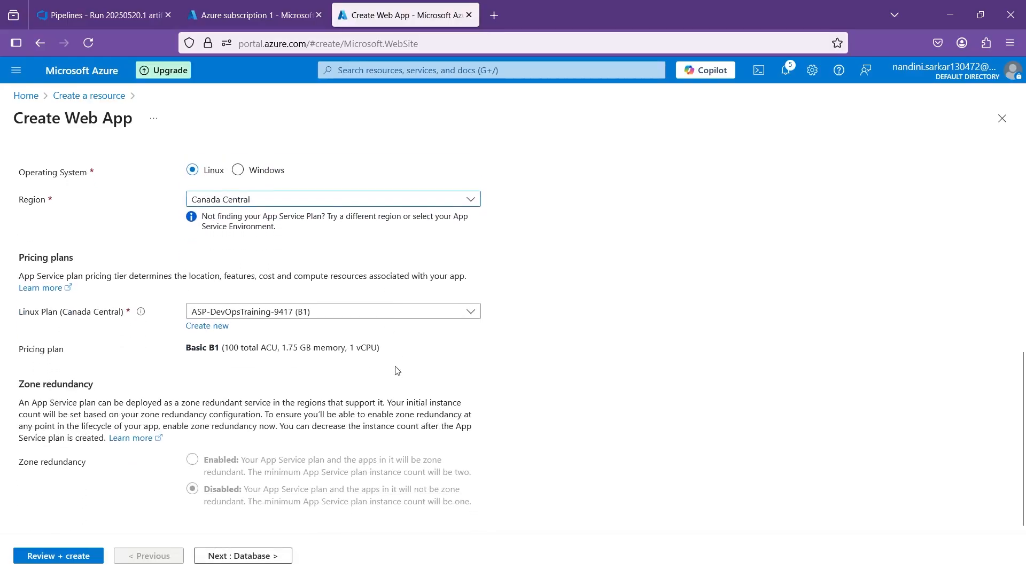
Review the configuration summary of the QA web app and create it.
click(65, 565)
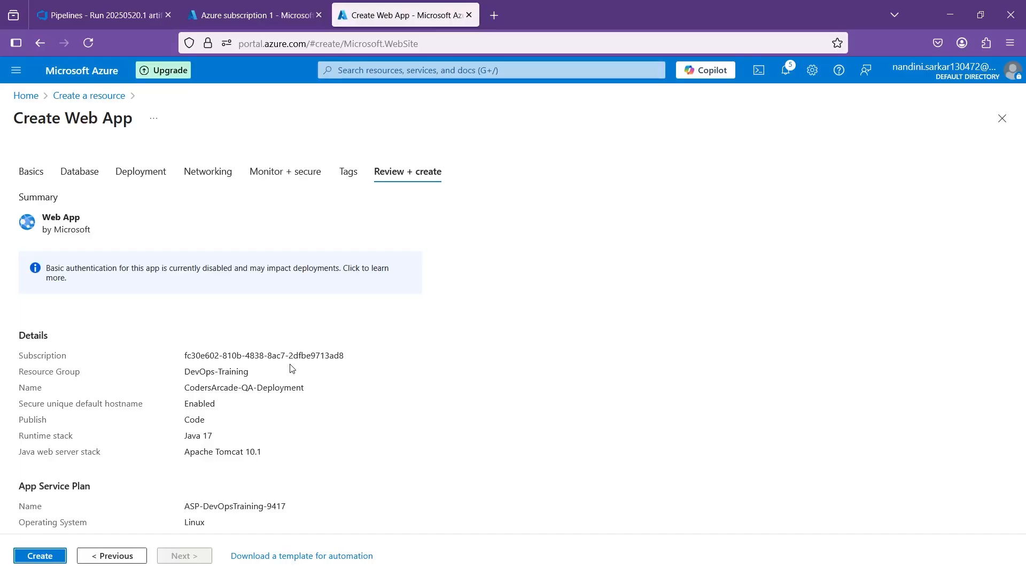
scroll(299, 422, down, 5)
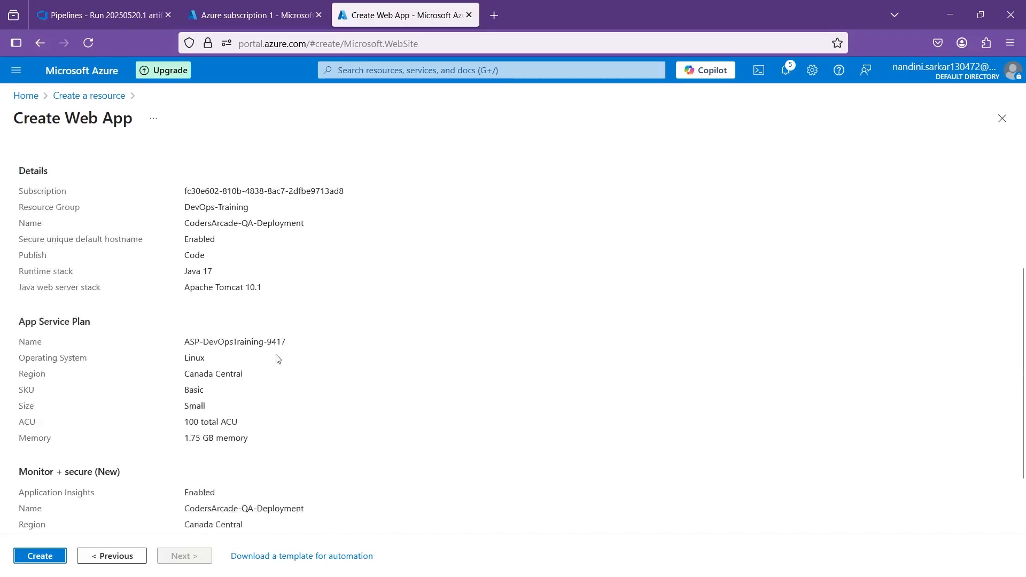
scroll(277, 359, up, 4)
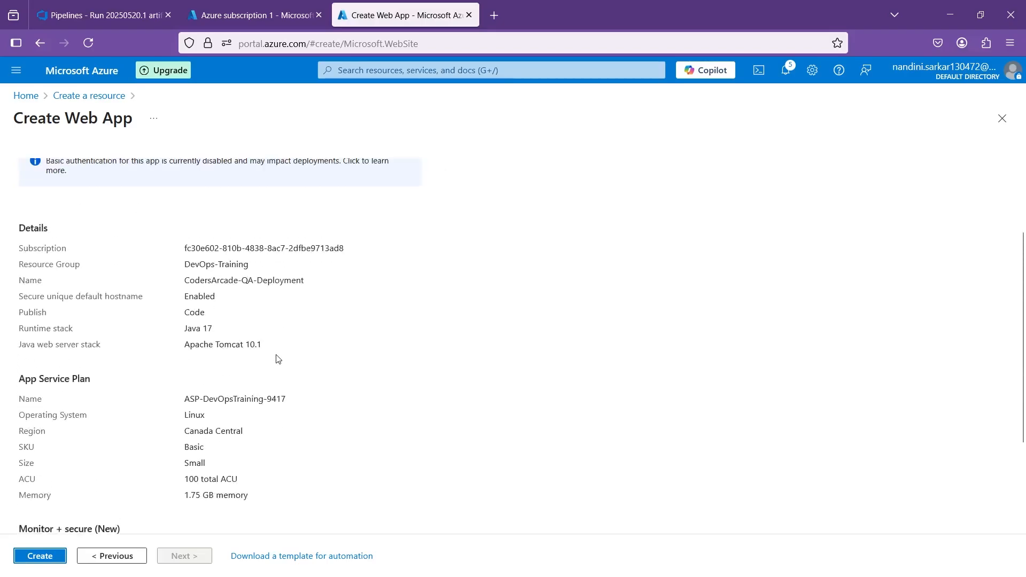
scroll(278, 359, down, 4)
drag(305, 432, 178, 442)
scroll(327, 401, up, 3)
scroll(327, 402, down, 3)
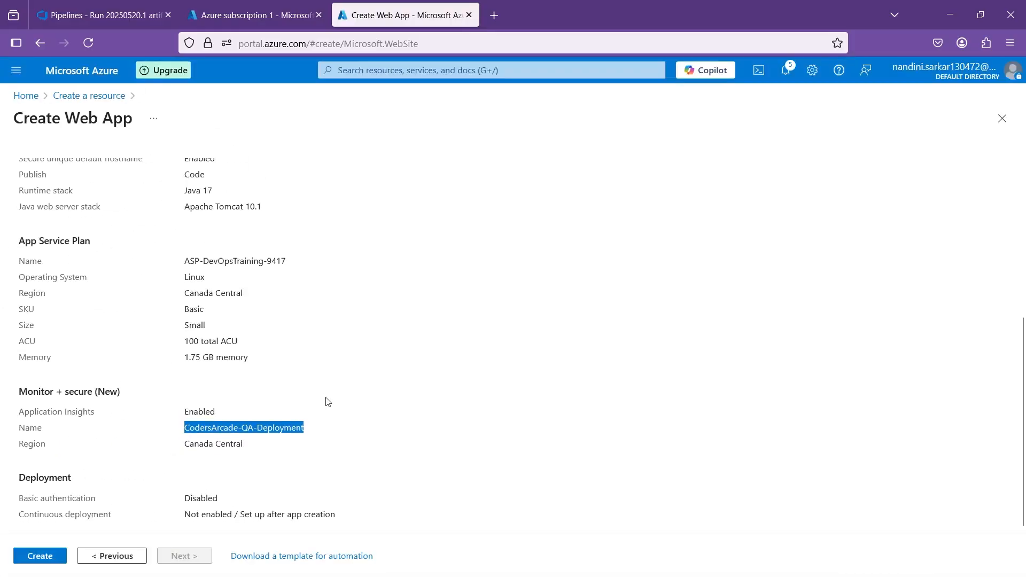
click(39, 555)
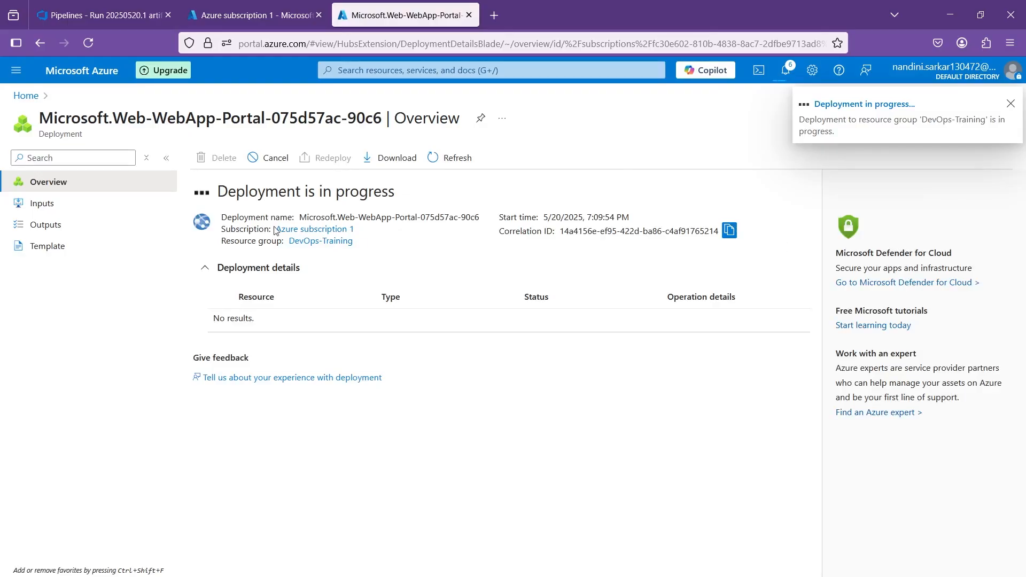
Follow the deployment until it completes and open the QA web app's resource overview.
ctrl+scroll(213, 194, up, 5)
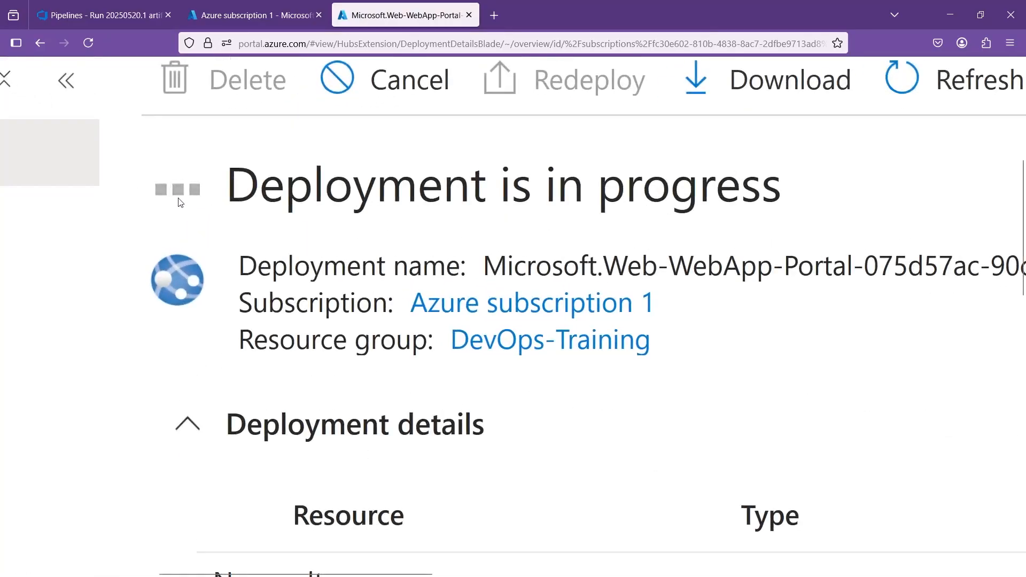
ctrl+scroll(220, 192, down, 5)
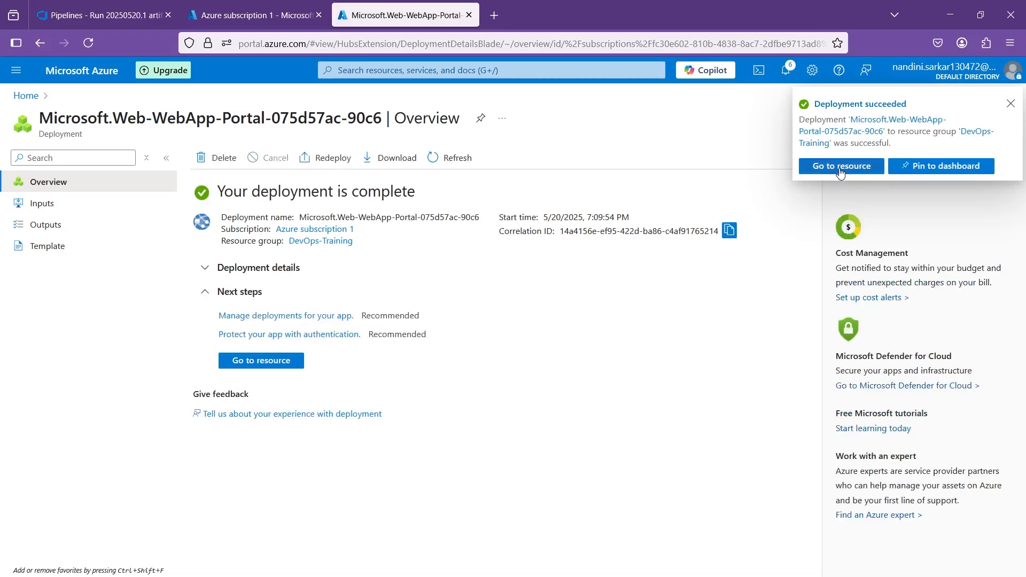
click(840, 167)
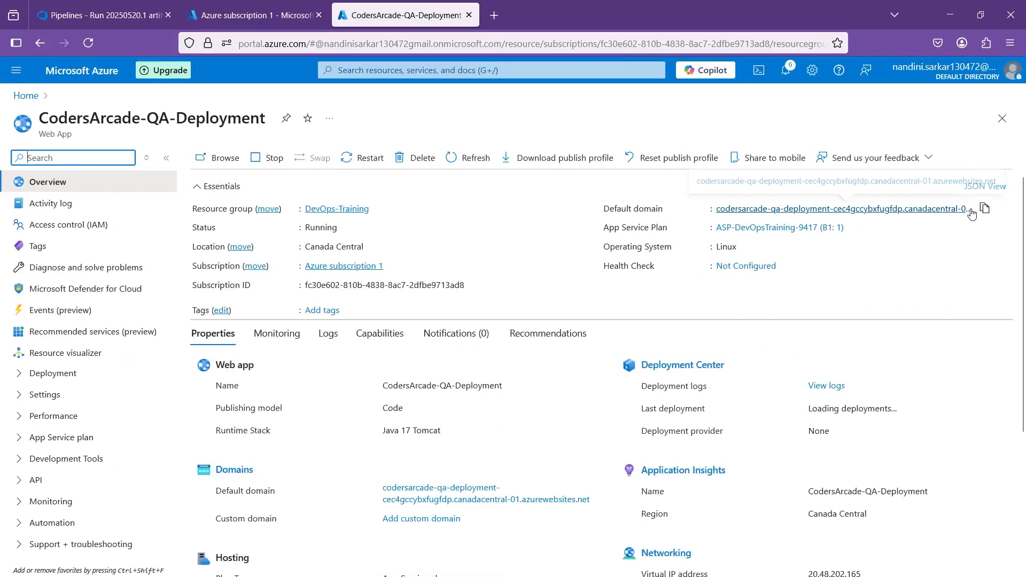
Copy the QA web app's default domain, open it in a new browser tab and examine the landing page.
click(985, 210)
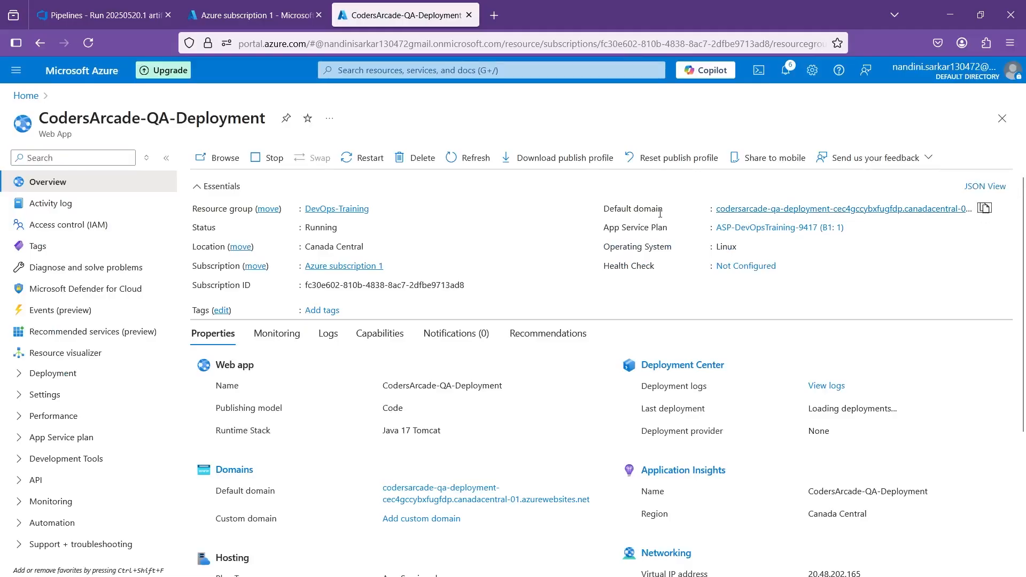
click(494, 15)
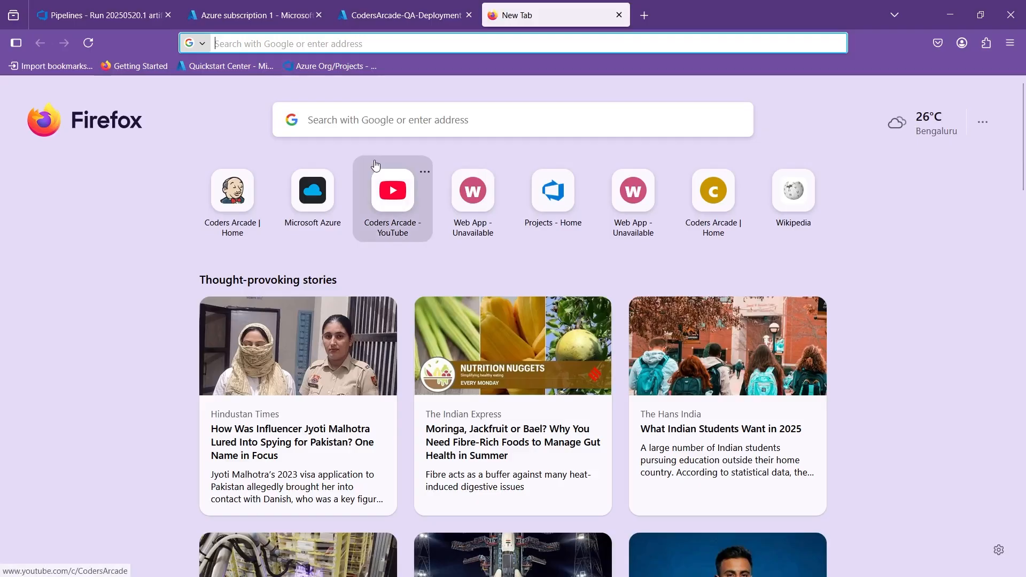
key(ctrl+v)
key(Return)
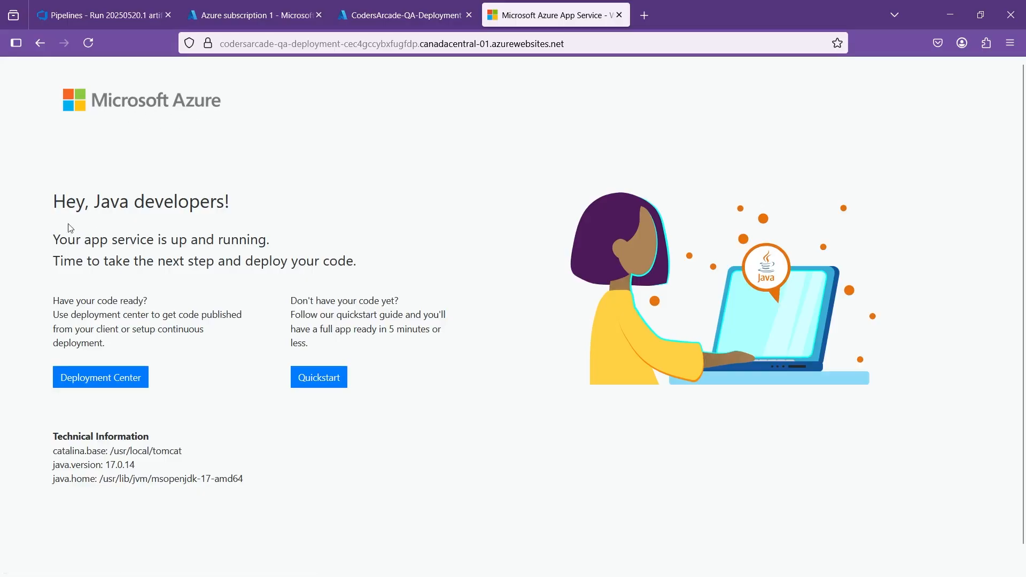
drag(57, 201, 270, 206)
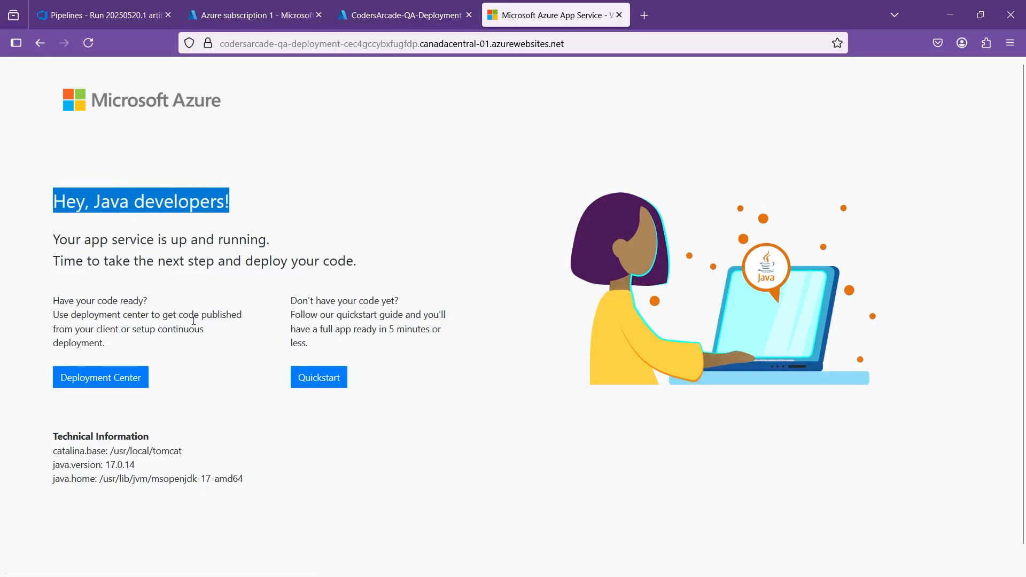
scroll(195, 321, down, 1)
scroll(198, 423, up, 5)
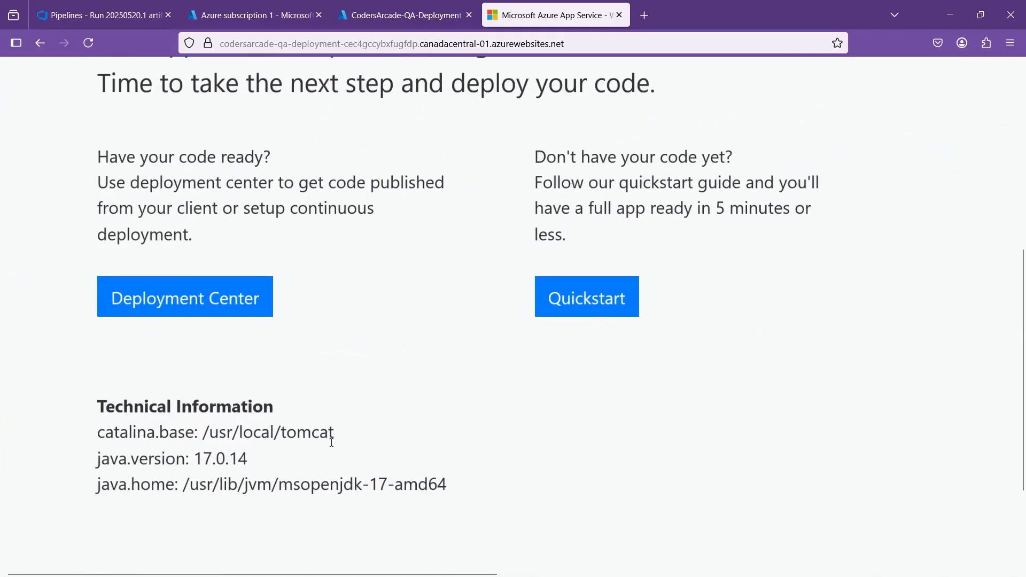
Examine the Technical Information on the QA landing page, covering the Tomcat base, Java version and Java home.
drag(331, 443, 96, 442)
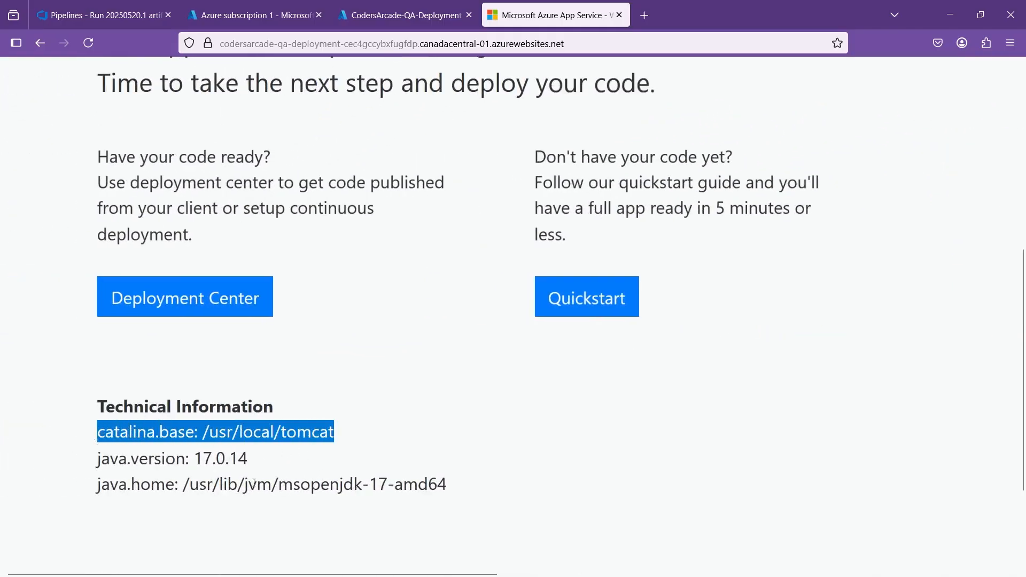
drag(254, 470, 85, 469)
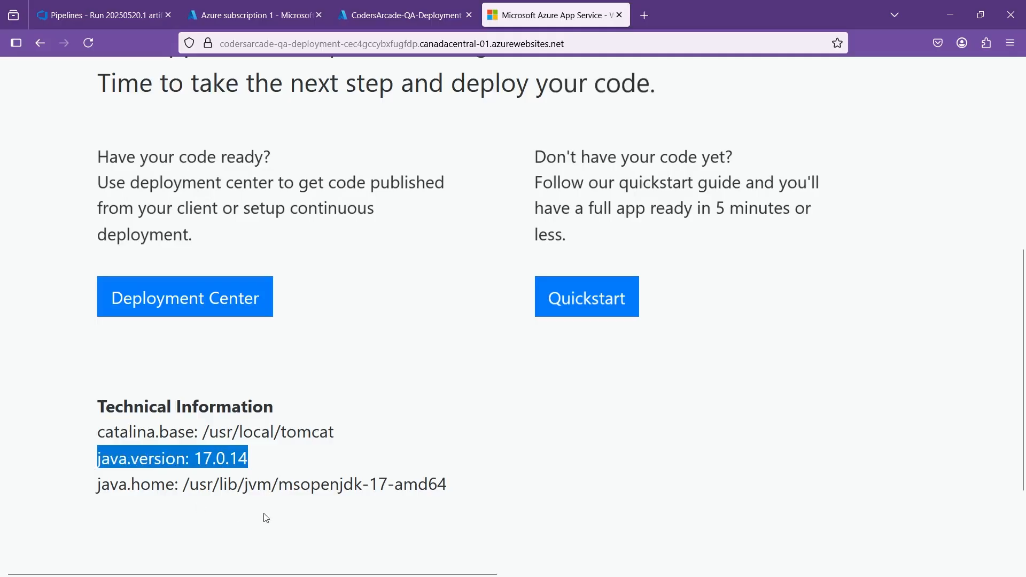
drag(456, 485, 84, 495)
drag(91, 434, 433, 502)
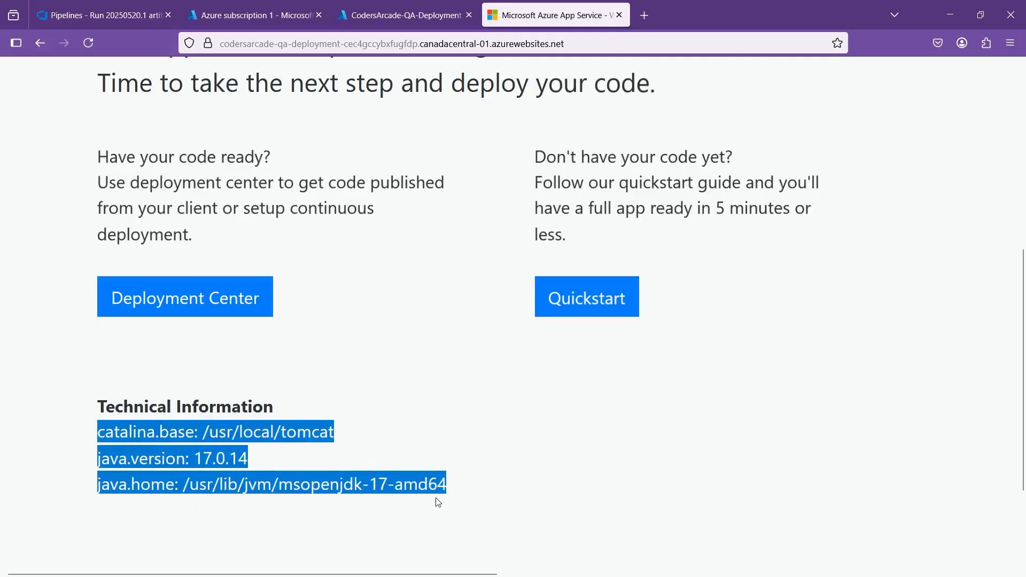
scroll(403, 426, up, 5)
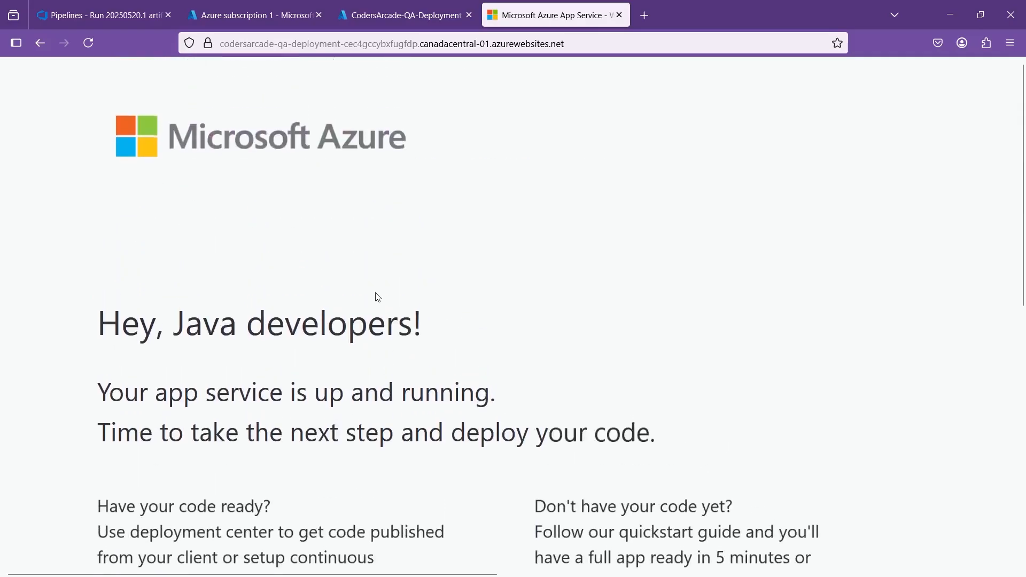
key(ctrl+0)
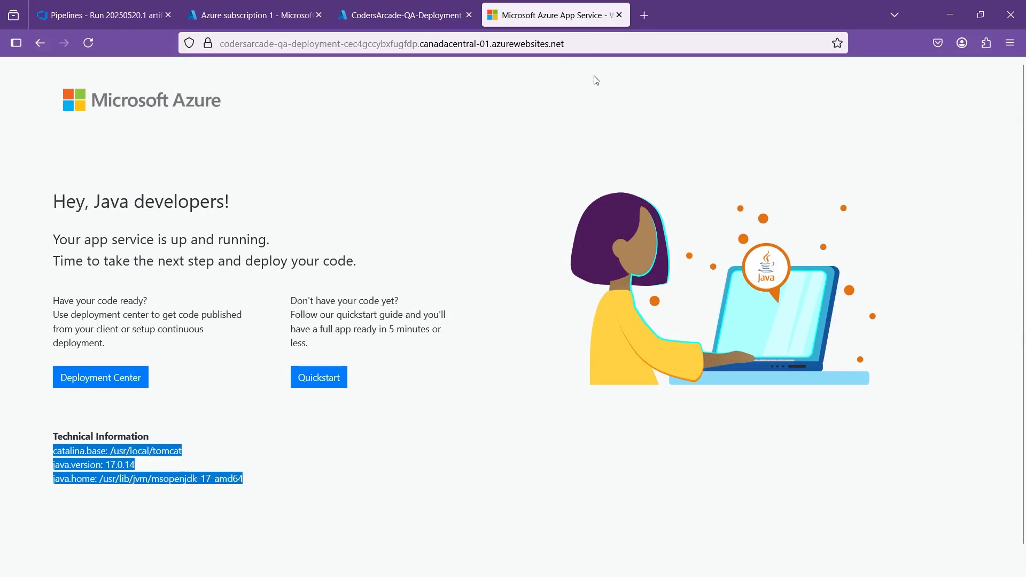
Compare the published build artifact MyWebApp.war with the QA web app's overview and its landing page.
click(107, 16)
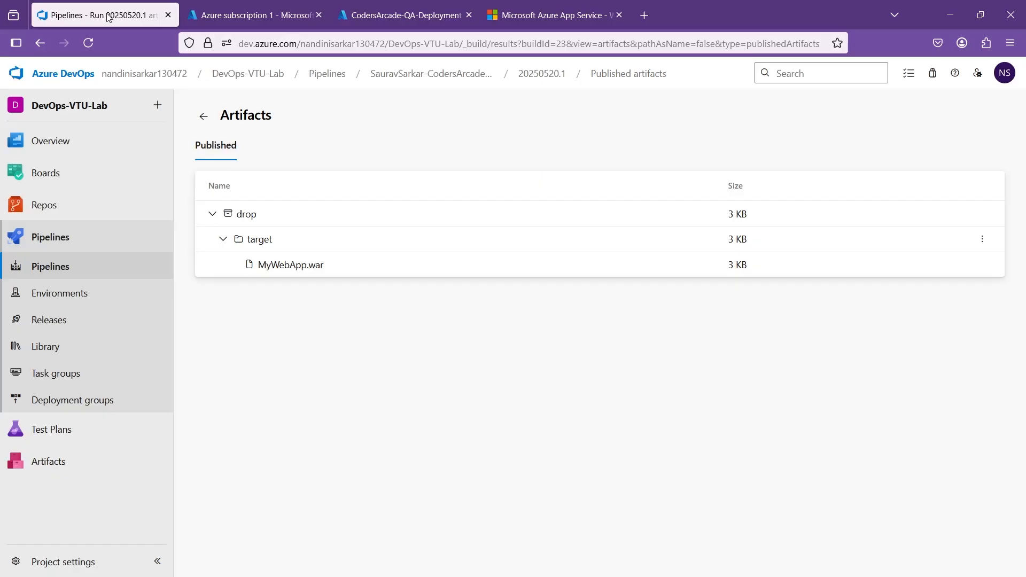
click(406, 16)
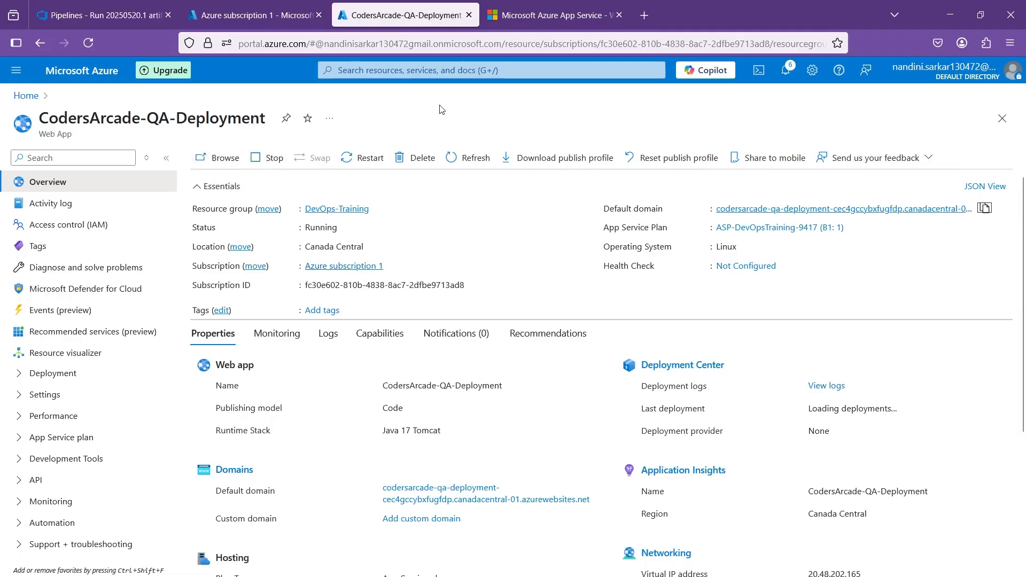
click(579, 21)
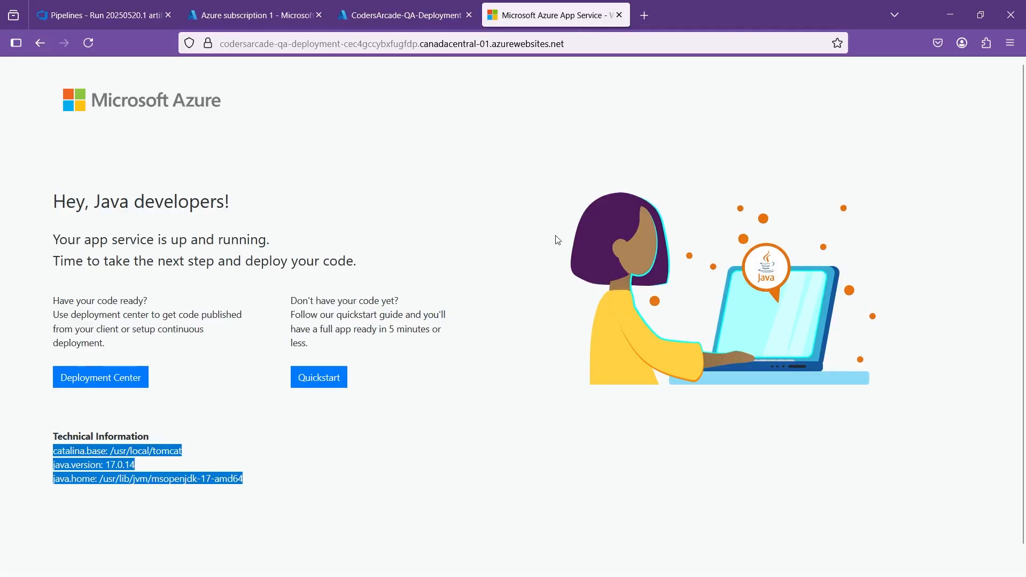
click(483, 415)
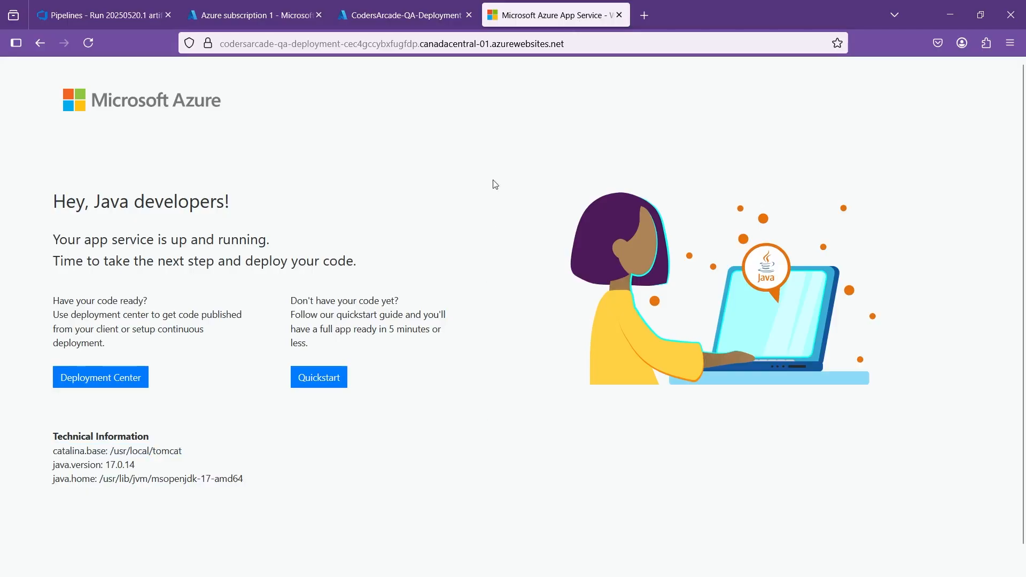
Stop the CodersArcade-QA-Deployment web app and dismiss the resulting notification.
click(429, 17)
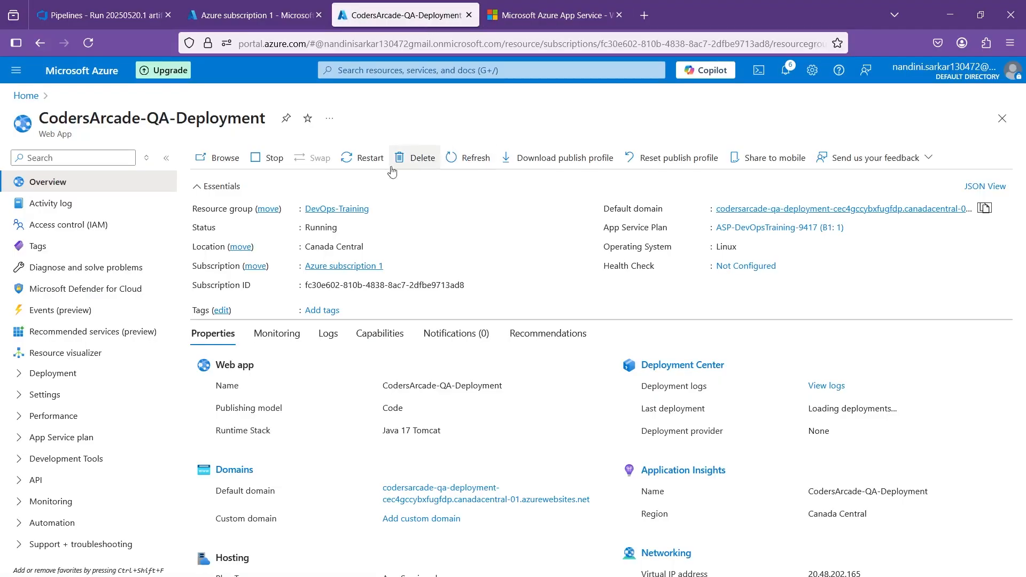
click(265, 163)
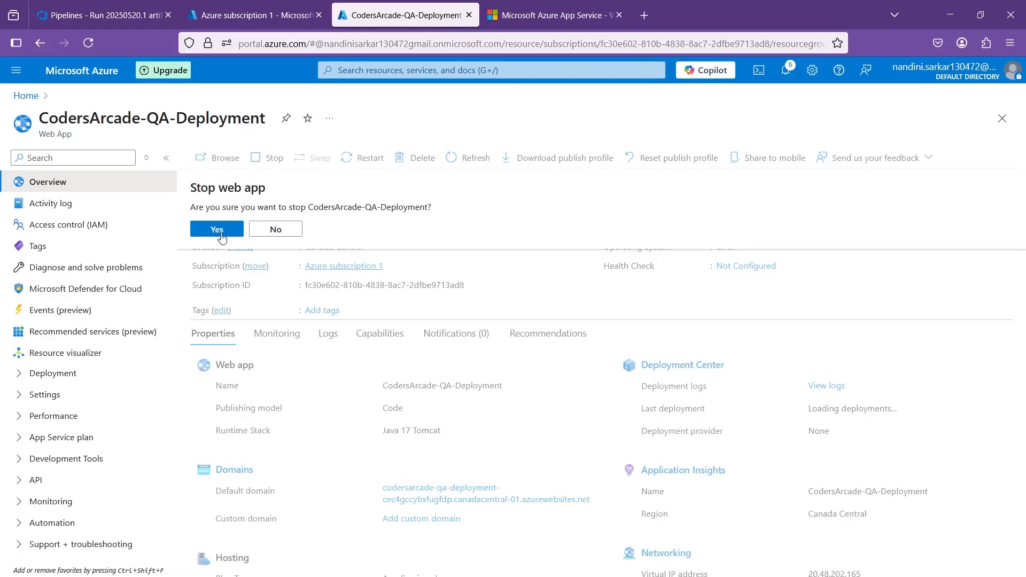
click(217, 229)
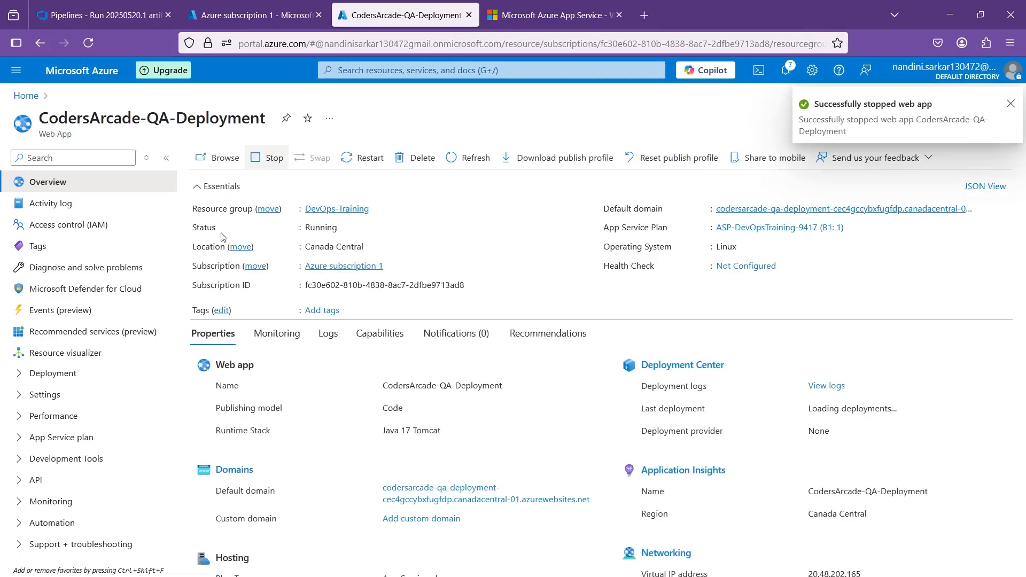
click(1010, 104)
Reload the QA web app's page to test access while stopped, and check the app's name and status in its overview.
click(526, 4)
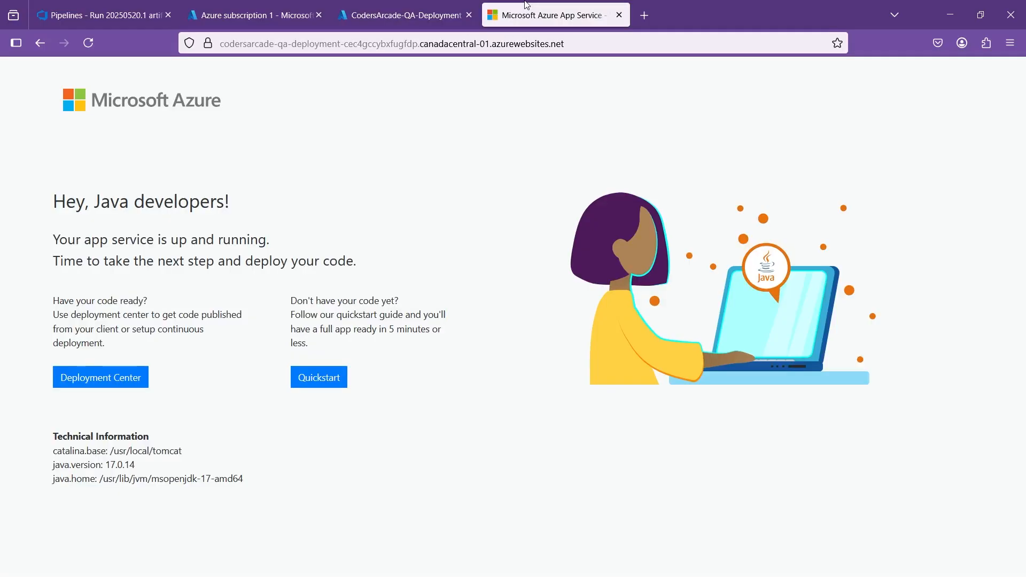
click(89, 43)
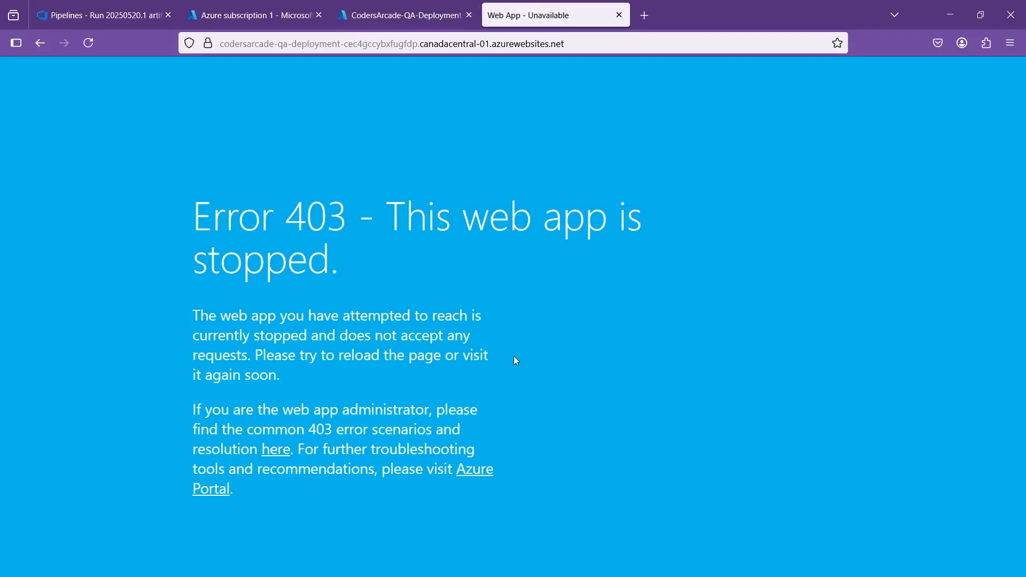
key(ctrl+a)
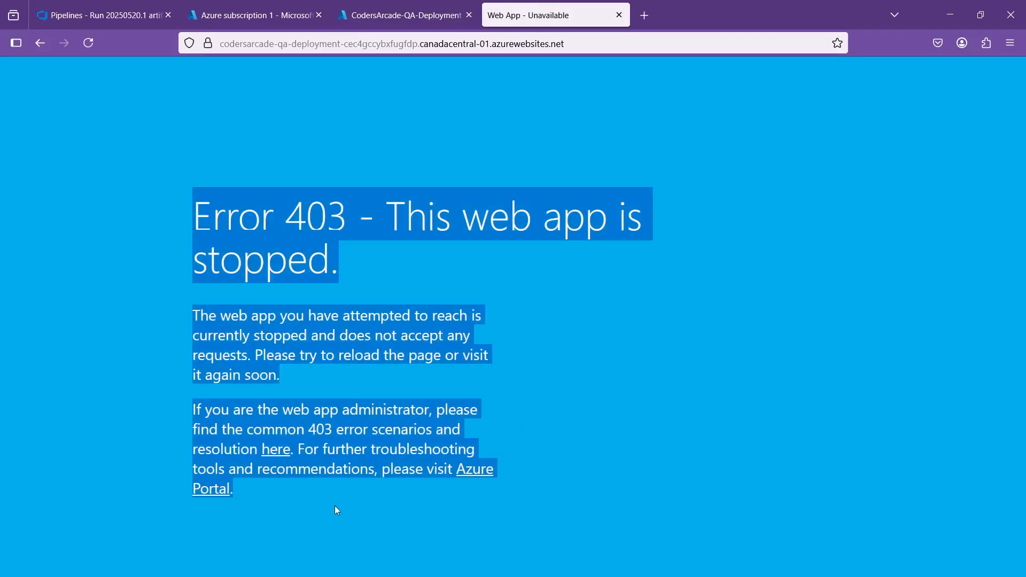
click(393, 269)
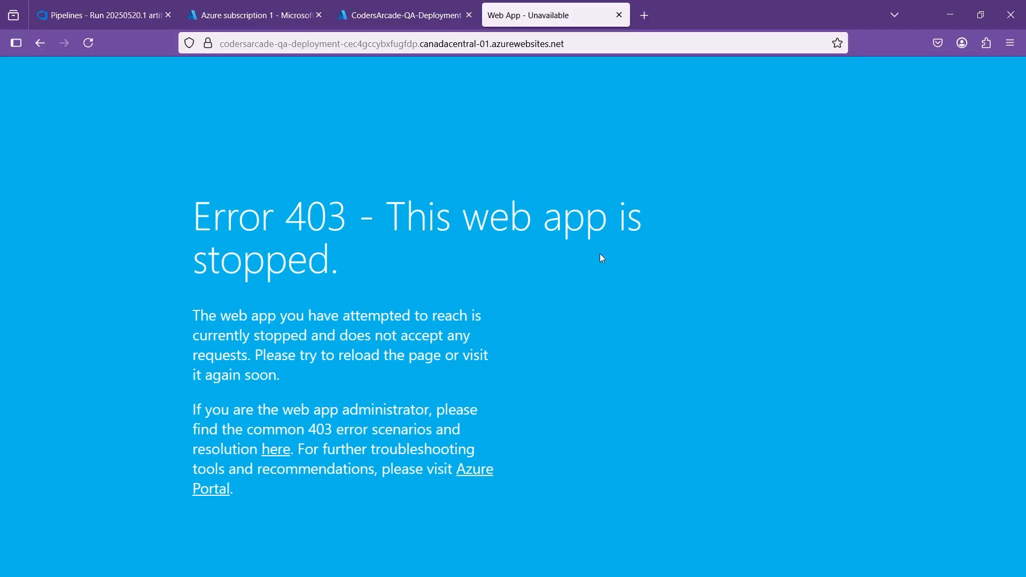
click(427, 17)
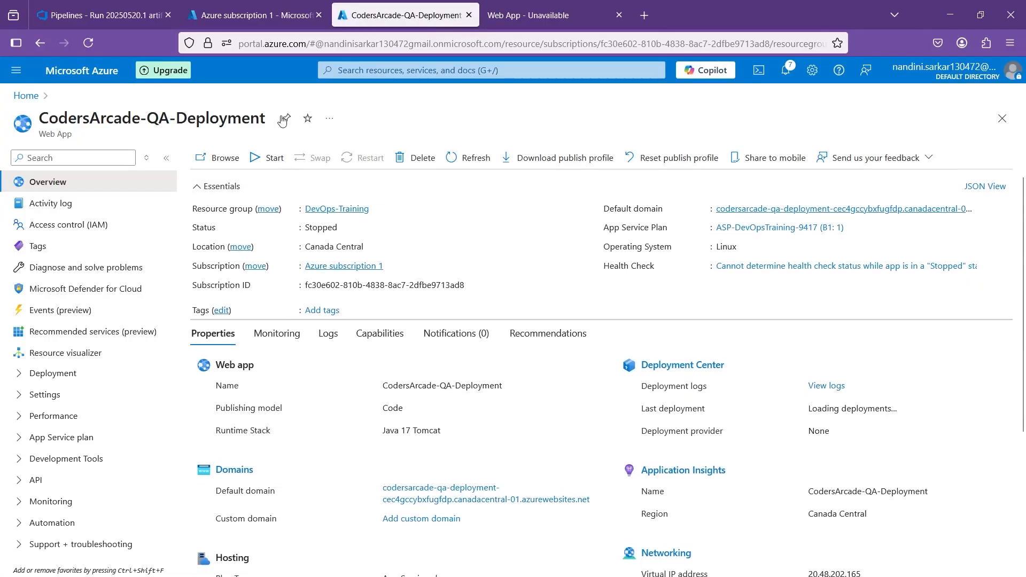
drag(267, 123, 40, 115)
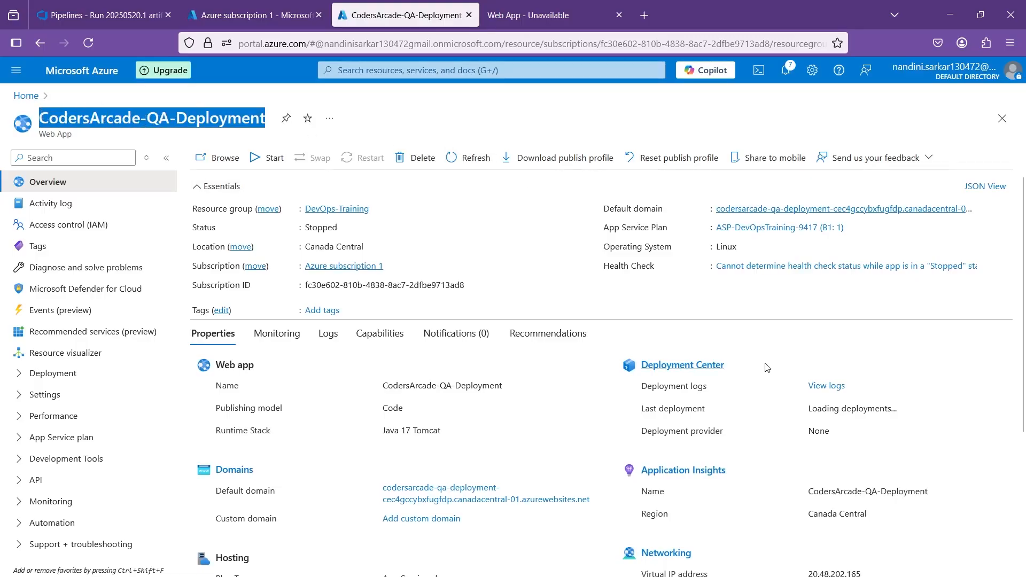
Switch to Microsoft Whiteboard, dismiss the Pan tool tip and bring a blank area below the existing notes into view.
mouse_move(763, 573)
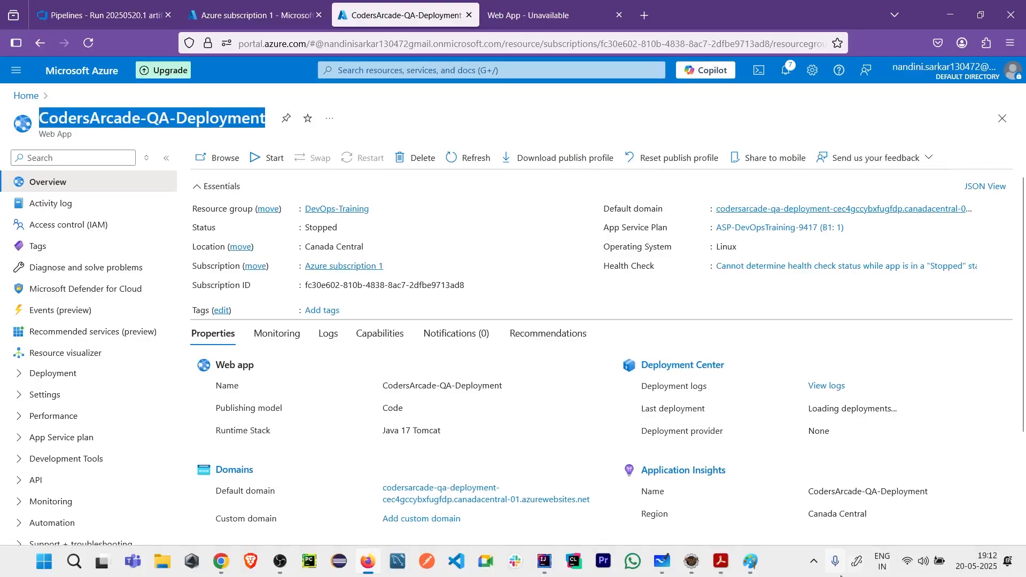
click(663, 566)
click(455, 557)
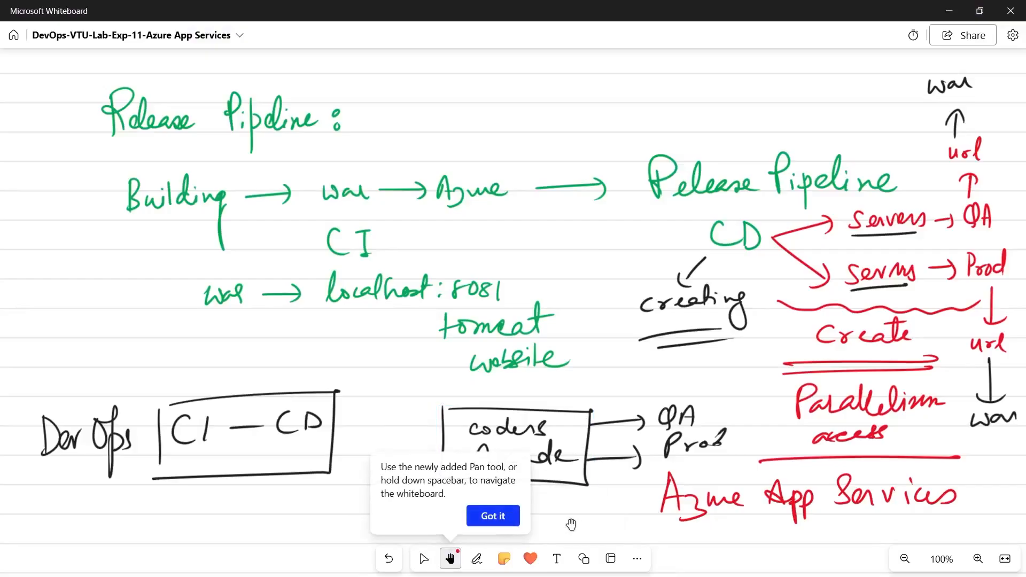
click(490, 514)
drag(587, 509, 550, 282)
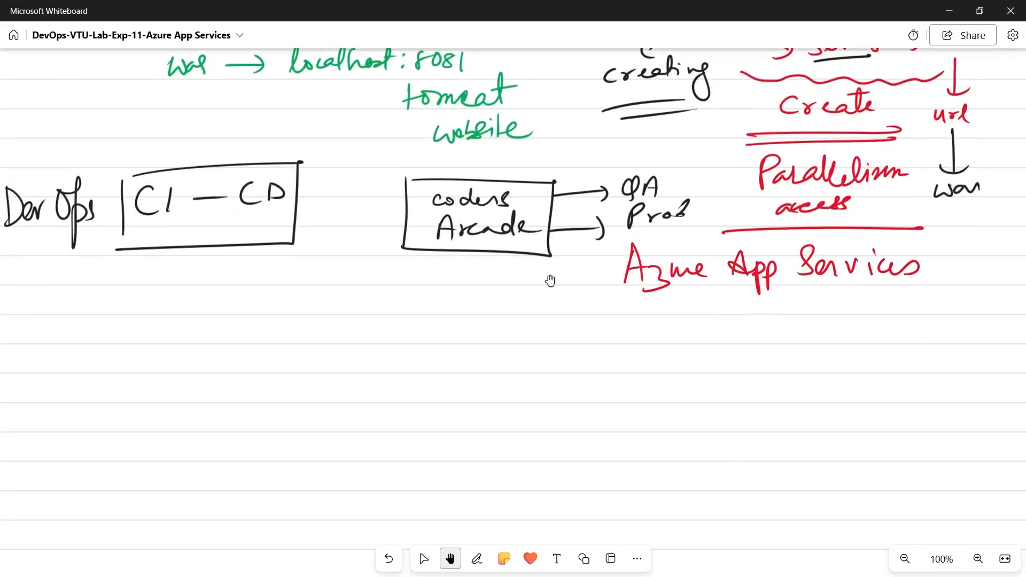
drag(598, 408, 592, 199)
drag(630, 305, 651, 212)
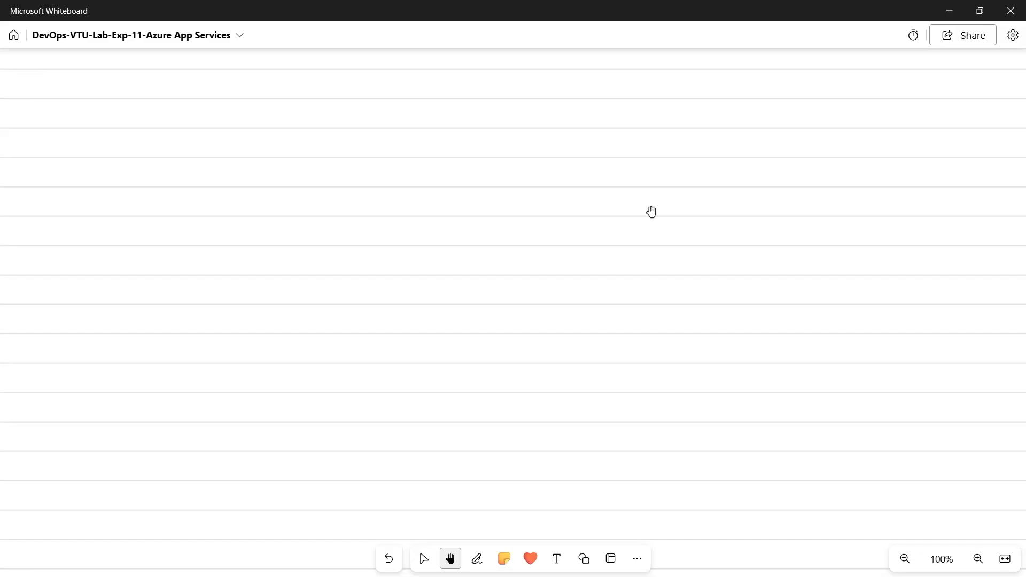
Handwrite the flow "Azure-homepage → Create a Resource → Web App" across the blank area with the black pen.
click(477, 559)
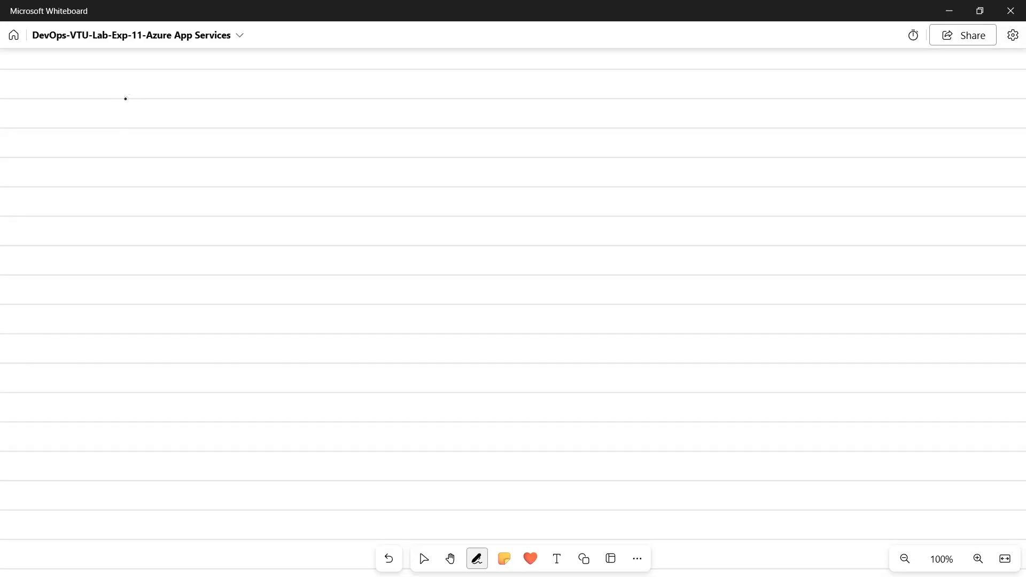
mouse_move(94, 81)
mouse_down()
mouse_move(89, 107)
mouse_move(159, 95)
mouse_up()
drag(172, 79, 170, 102)
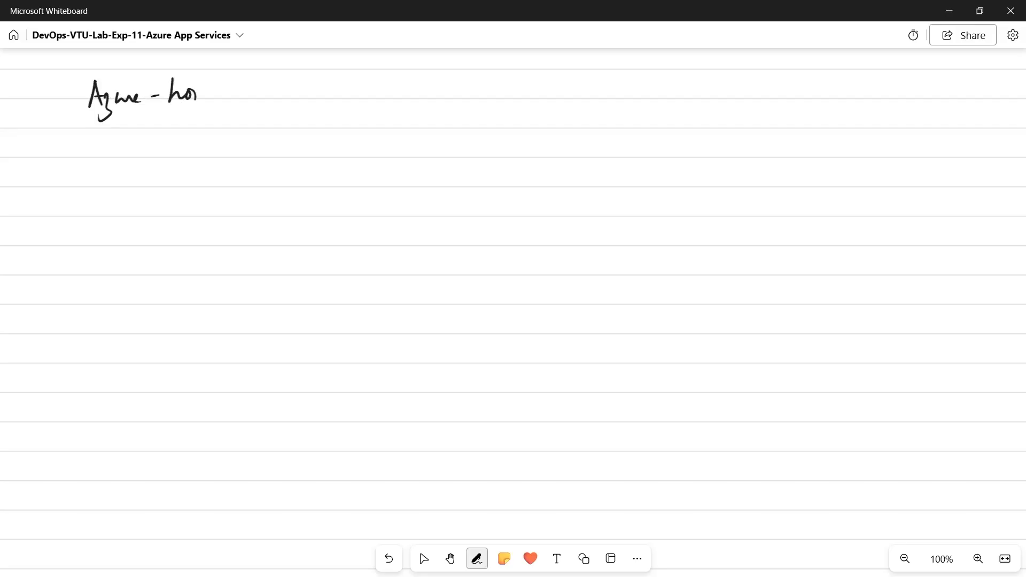
mouse_move(228, 73)
mouse_down()
mouse_move(256, 120)
mouse_move(267, 99)
mouse_move(356, 100)
mouse_up()
drag(403, 75, 398, 99)
mouse_move(410, 86)
mouse_down()
mouse_move(417, 98)
mouse_move(455, 98)
mouse_up()
mouse_move(460, 92)
mouse_down()
mouse_move(469, 96)
mouse_move(474, 78)
mouse_up()
mouse_move(499, 86)
mouse_down()
mouse_move(530, 103)
mouse_move(551, 88)
mouse_up()
drag(556, 87, 698, 88)
drag(694, 85, 680, 109)
drag(756, 75, 789, 95)
mouse_move(794, 70)
mouse_down()
mouse_move(805, 91)
mouse_move(855, 96)
mouse_move(851, 85)
mouse_up()
mouse_move(863, 69)
mouse_down()
mouse_move(871, 94)
mouse_move(858, 102)
mouse_up()
Draw two arrows branching down from "Web App" to the handwritten labels "QA" and "Prod", and double-underline both labels.
mouse_move(796, 112)
mouse_down()
mouse_move(760, 178)
mouse_move(883, 185)
mouse_up()
drag(879, 159, 860, 193)
mouse_move(729, 206)
mouse_down()
mouse_move(742, 235)
mouse_move(771, 237)
mouse_move(772, 221)
mouse_up()
mouse_move(869, 209)
mouse_down()
mouse_move(867, 240)
mouse_move(868, 223)
mouse_up()
drag(877, 235, 902, 223)
mouse_move(928, 223)
mouse_down()
mouse_move(918, 225)
mouse_move(930, 235)
mouse_up()
mouse_move(707, 255)
mouse_down()
mouse_move(784, 247)
mouse_move(772, 259)
mouse_up()
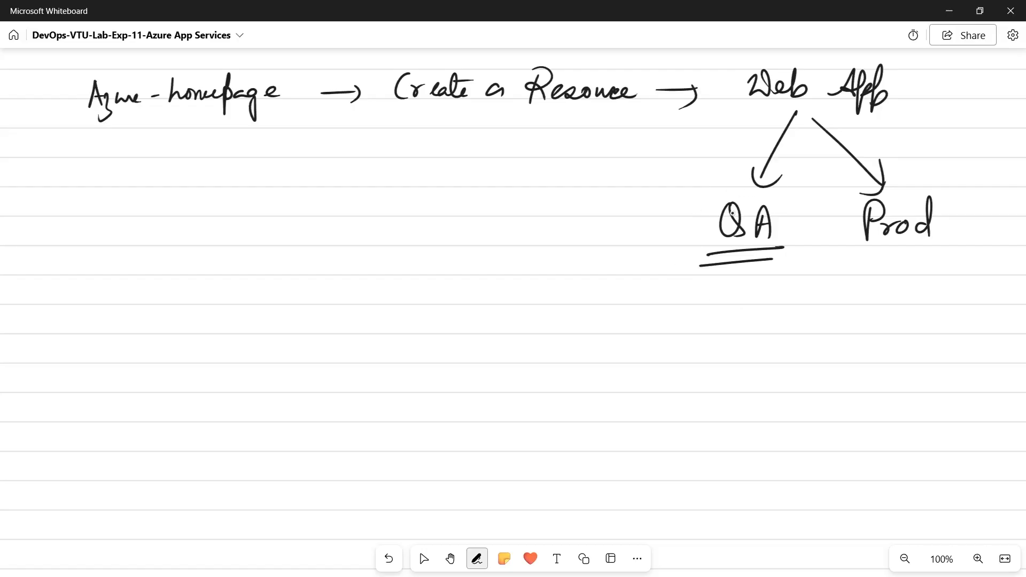
mouse_move(860, 256)
mouse_down()
mouse_move(931, 251)
mouse_move(944, 263)
mouse_up()
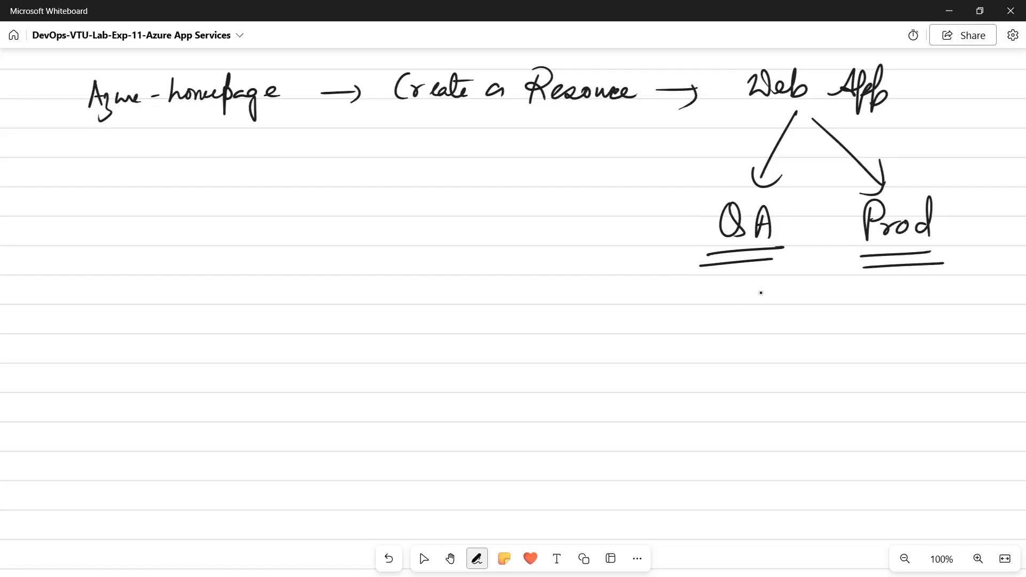
Draw arrows from both "QA" and "Prod" down to "war" and on to "Test".
drag(748, 268, 748, 301)
mouse_move(737, 288)
mouse_down()
mouse_move(764, 288)
mouse_move(729, 313)
mouse_move(777, 320)
mouse_up()
drag(879, 267, 880, 295)
mouse_move(868, 287)
mouse_down()
mouse_move(888, 288)
mouse_move(888, 315)
mouse_move(917, 304)
mouse_up()
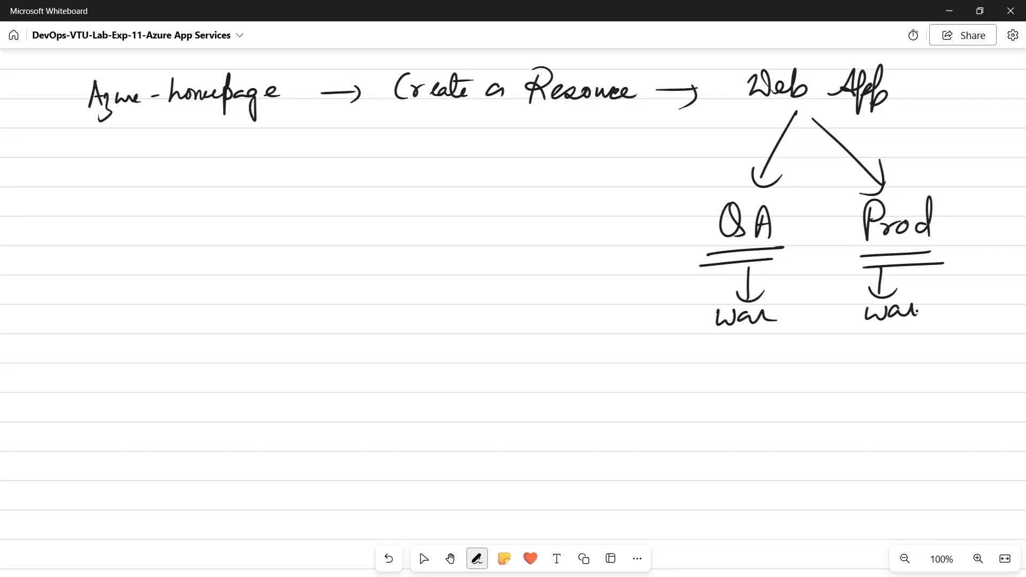
mouse_move(748, 329)
mouse_down()
mouse_move(747, 374)
mouse_move(764, 361)
mouse_up()
mouse_move(717, 386)
mouse_down()
mouse_move(749, 383)
mouse_move(740, 408)
mouse_up()
drag(749, 402, 785, 393)
drag(885, 327, 882, 355)
drag(872, 351, 901, 349)
drag(860, 384, 899, 378)
mouse_move(881, 379)
mouse_down()
mouse_move(882, 401)
mouse_move(928, 381)
mouse_move(922, 394)
mouse_up()
drag(925, 374, 948, 369)
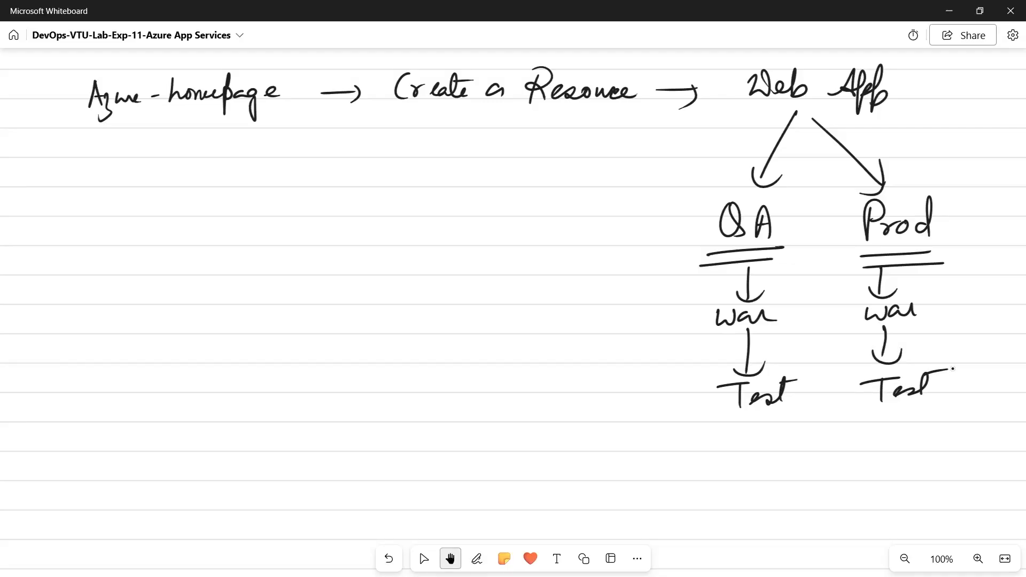
Handwrite "Website" in the middle of the whiteboard beside the branches and double-underline it.
mouse_move(460, 290)
mouse_down()
mouse_move(488, 327)
mouse_move(485, 296)
mouse_up()
drag(498, 319, 538, 322)
mouse_move(545, 293)
mouse_down()
mouse_move(542, 322)
mouse_move(564, 304)
mouse_up()
drag(556, 312, 573, 317)
click(533, 298)
drag(443, 343, 577, 336)
drag(473, 354, 568, 347)
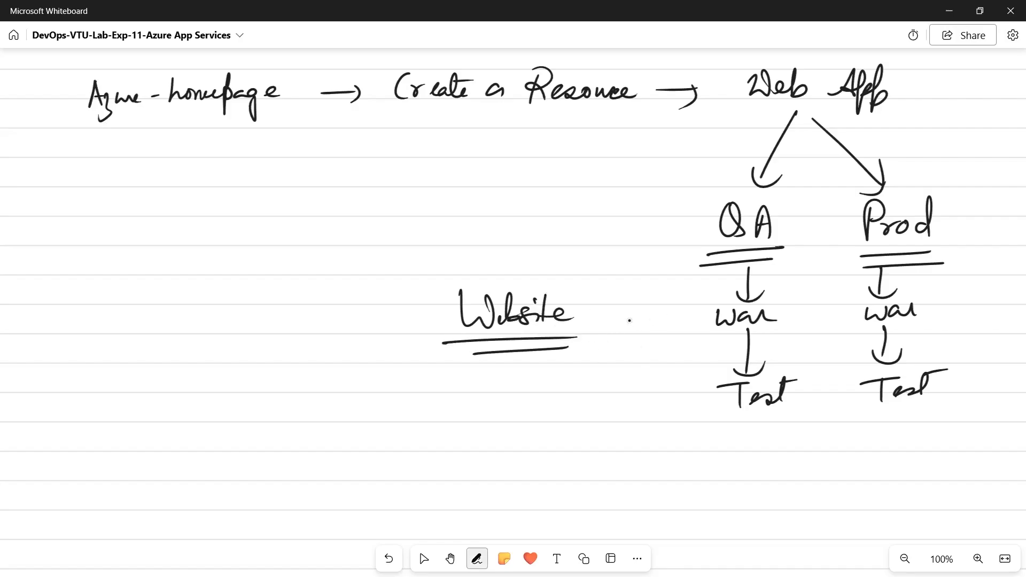
Draw an arrow from "Website" to "QA" and add further pen notes in the blank area below "Azure-homepage".
mouse_move(580, 281)
mouse_down()
mouse_move(668, 231)
mouse_move(656, 266)
mouse_up()
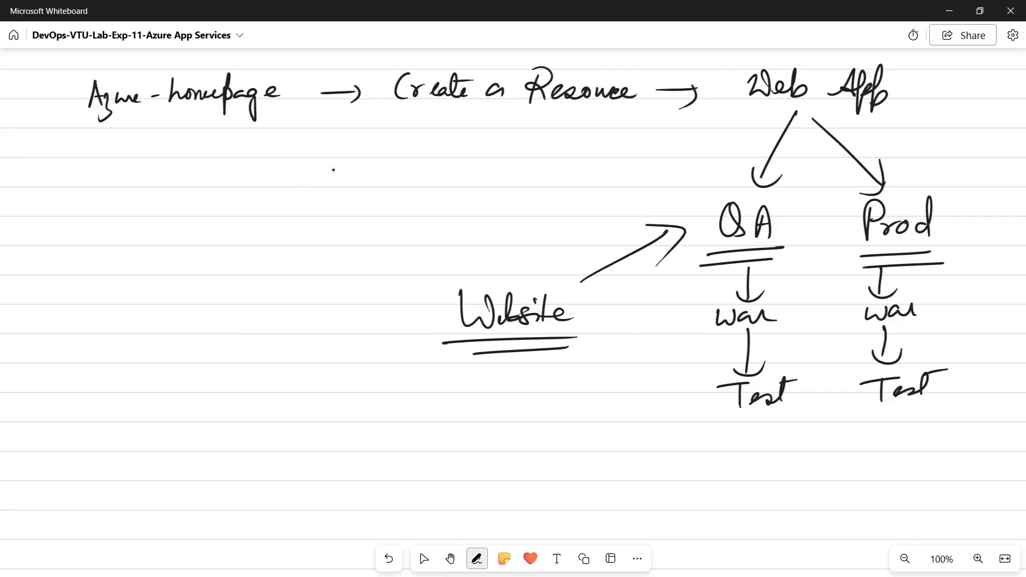
drag(320, 181, 320, 208)
drag(337, 178, 335, 213)
drag(364, 197, 431, 210)
mouse_move(440, 182)
mouse_down()
mouse_move(441, 208)
mouse_move(413, 211)
mouse_up()
mouse_move(137, 156)
mouse_down()
mouse_move(138, 187)
mouse_move(183, 184)
mouse_up()
mouse_move(193, 154)
mouse_down()
mouse_move(195, 181)
mouse_move(216, 181)
mouse_up()
mouse_move(137, 227)
mouse_down()
mouse_move(137, 251)
mouse_move(210, 224)
mouse_move(239, 231)
mouse_up()
mouse_move(122, 271)
mouse_down()
mouse_move(241, 232)
mouse_move(224, 243)
mouse_up()
mouse_move(116, 205)
mouse_down()
mouse_move(243, 180)
mouse_move(232, 196)
mouse_up()
mouse_move(270, 232)
mouse_down()
mouse_move(481, 141)
mouse_move(286, 166)
mouse_move(275, 237)
mouse_up()
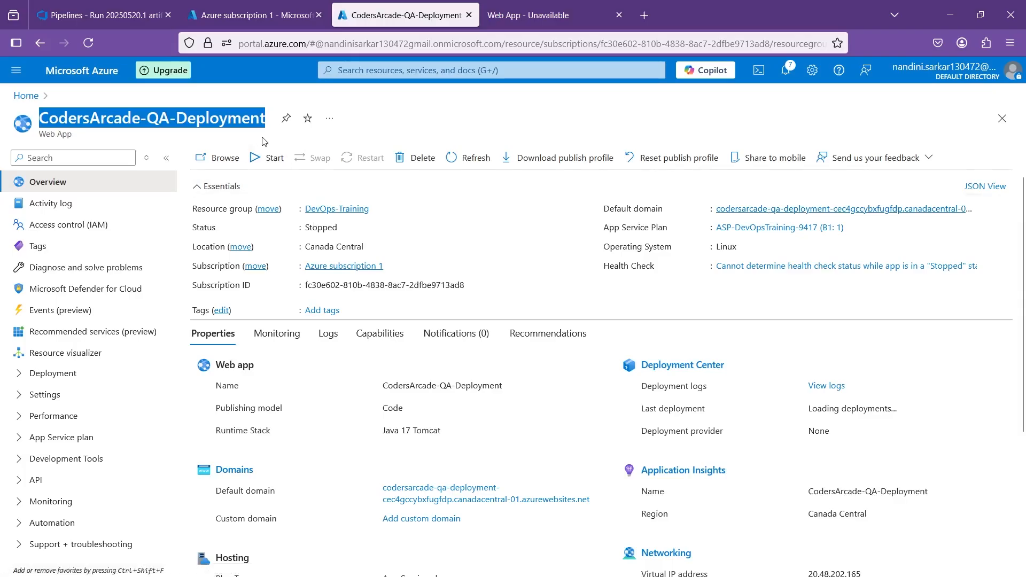
Switch back to the browser and examine the QA web app's status and the error shown on its public page.
scroll(261, 137, up, 5)
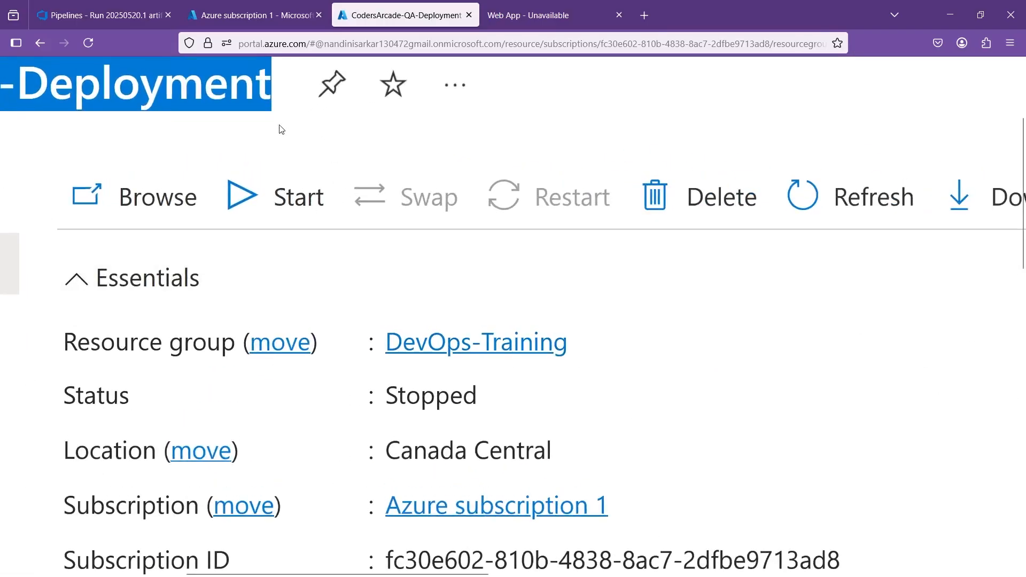
scroll(279, 129, down, 5)
key(ctrl+Tab)
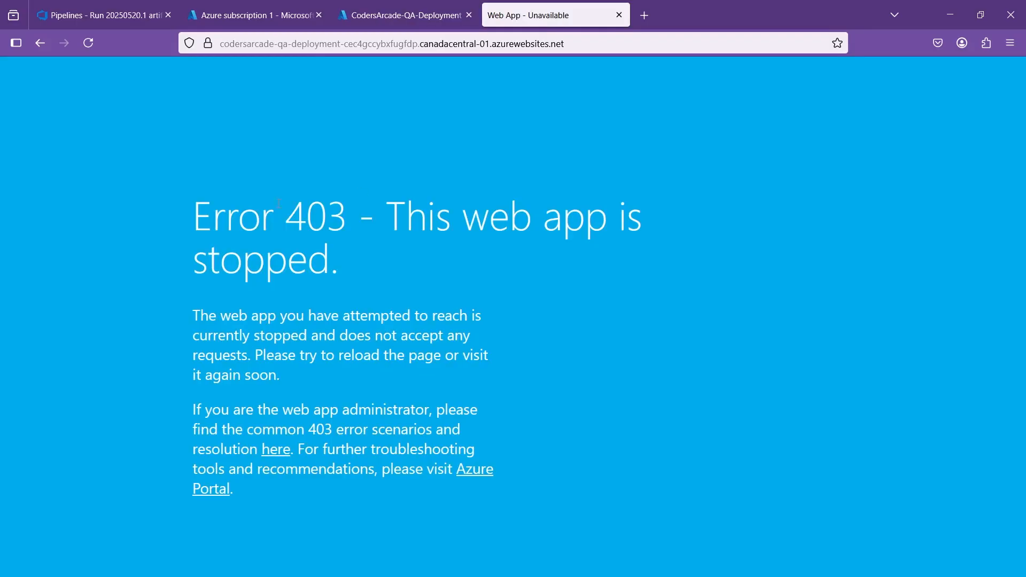
drag(342, 269, 171, 198)
click(588, 60)
Close the QA web app's public page and open the Azure portal home page.
click(619, 15)
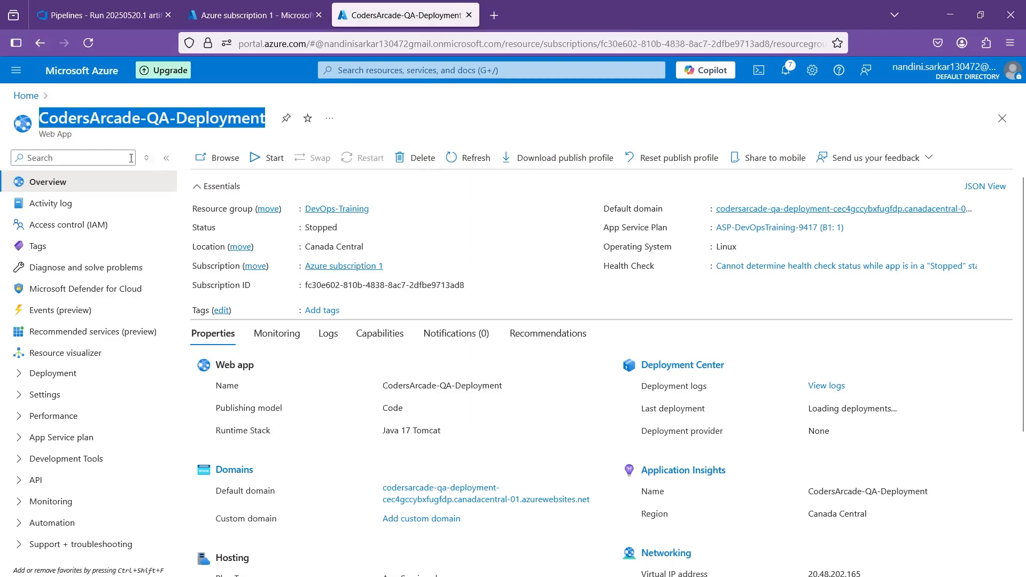
click(33, 98)
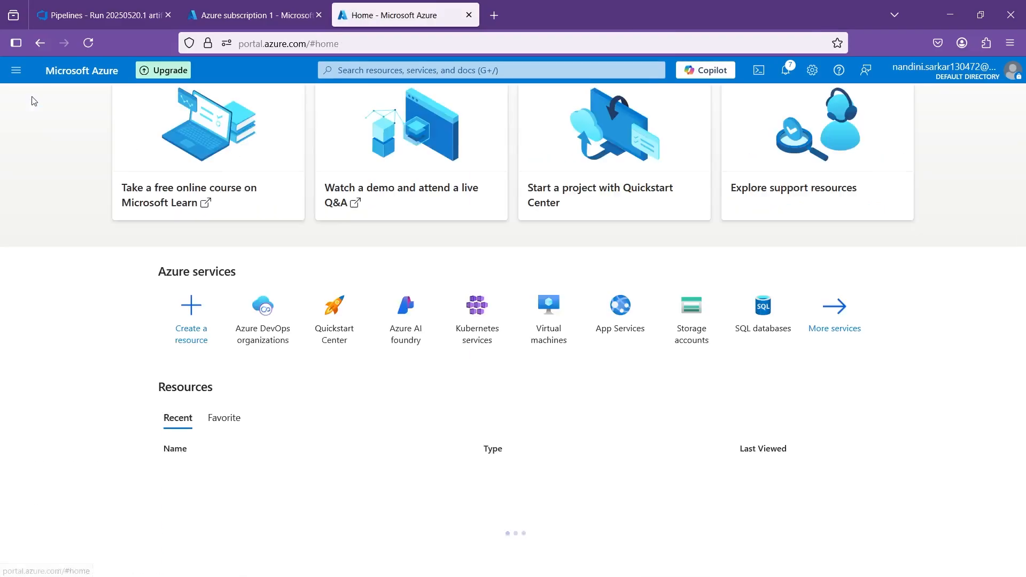
Open the DemoCA web app from the recent resources, start it and reload its page to refresh the status.
scroll(407, 299, down, 2)
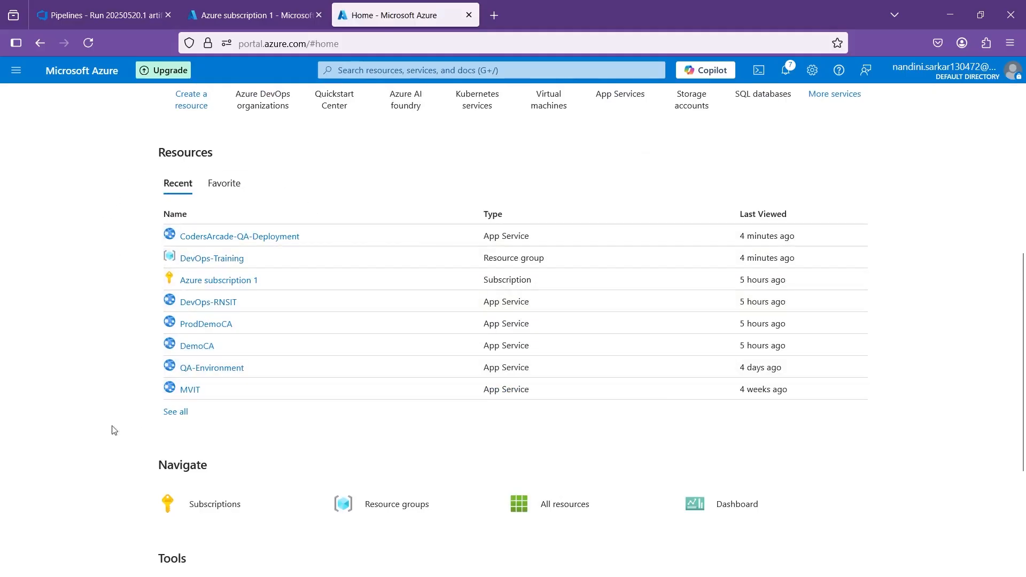
scroll(61, 342, up, 5)
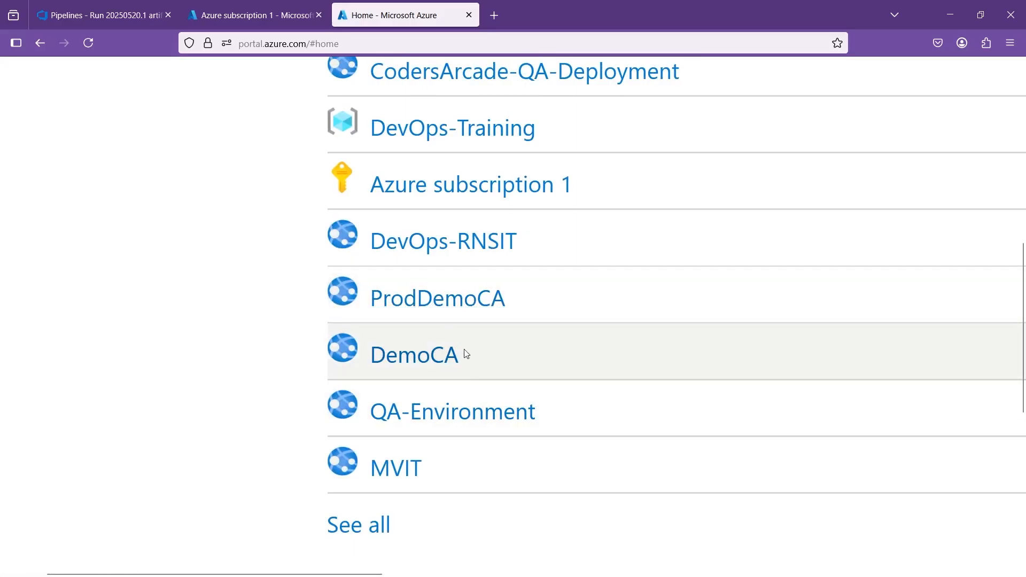
scroll(477, 372, up, 1)
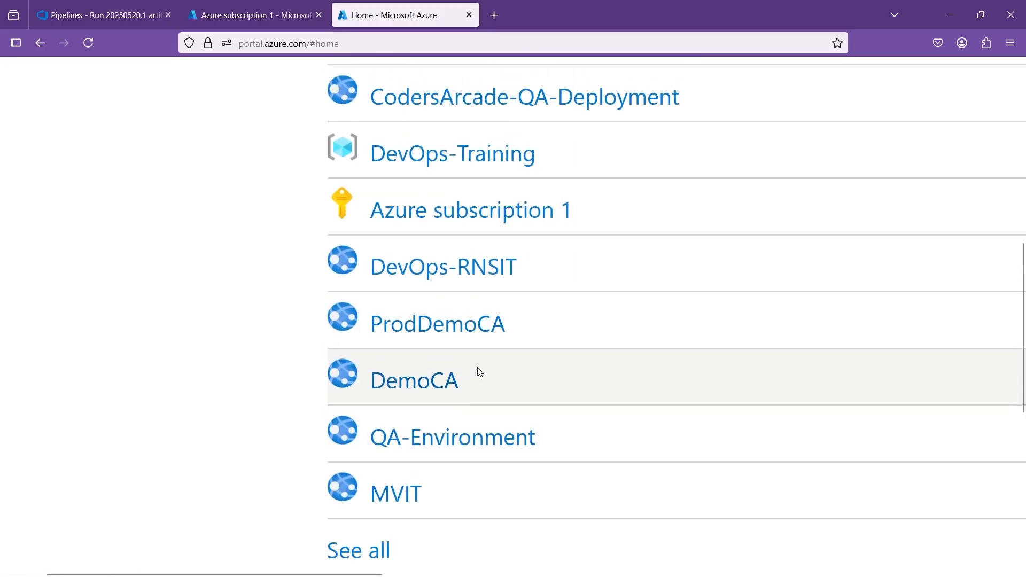
click(450, 394)
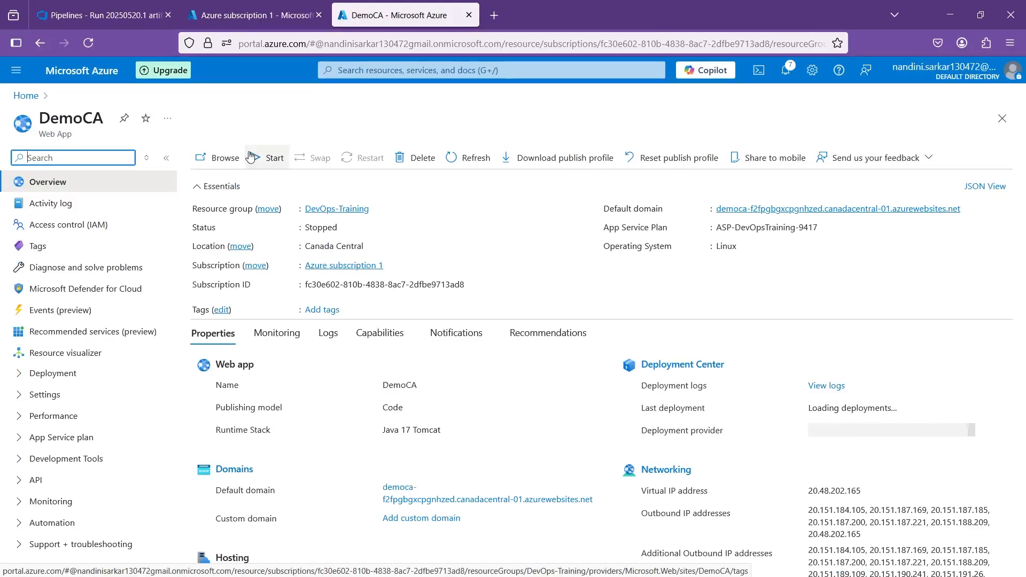
click(261, 159)
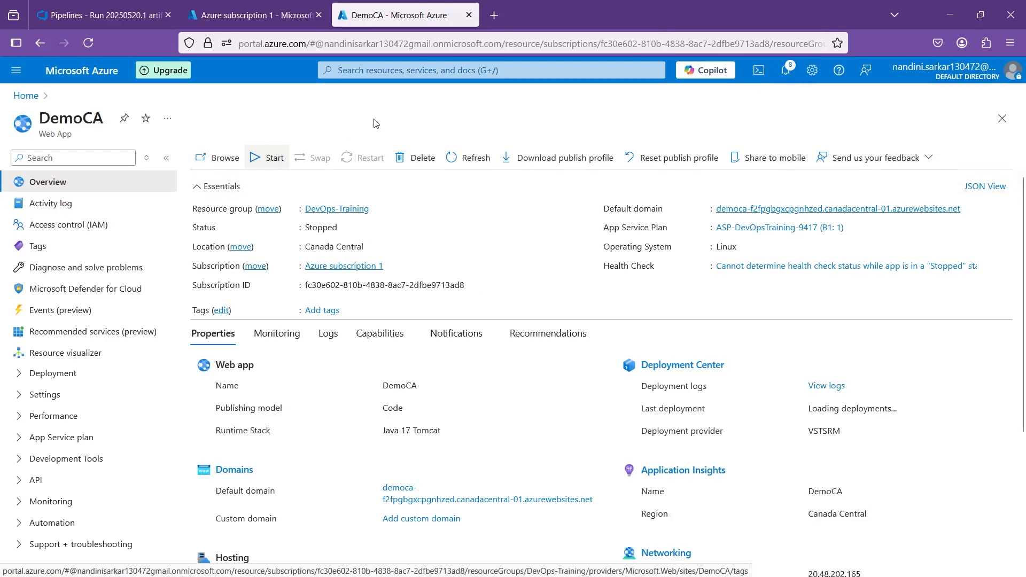
click(88, 43)
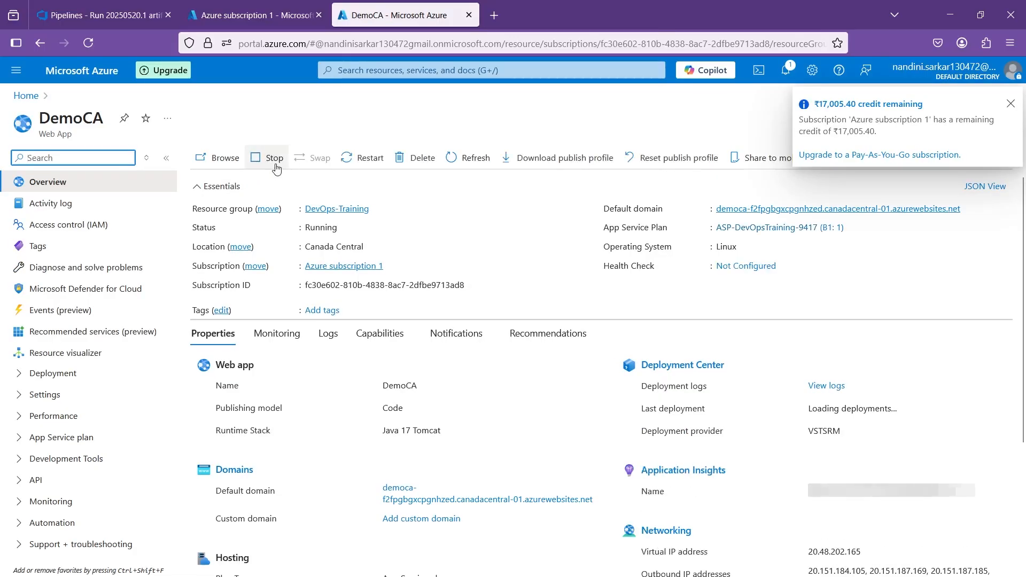
click(1009, 105)
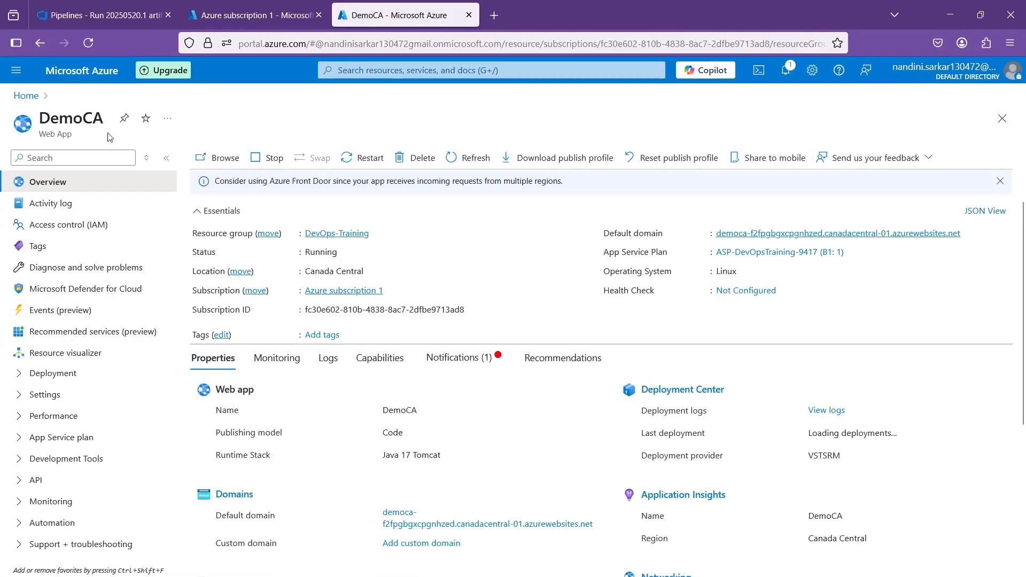
Open the ProdDemoCA web app, start it, reload its page to check the status and return to the portal home page.
click(25, 95)
scroll(225, 224, down, 7)
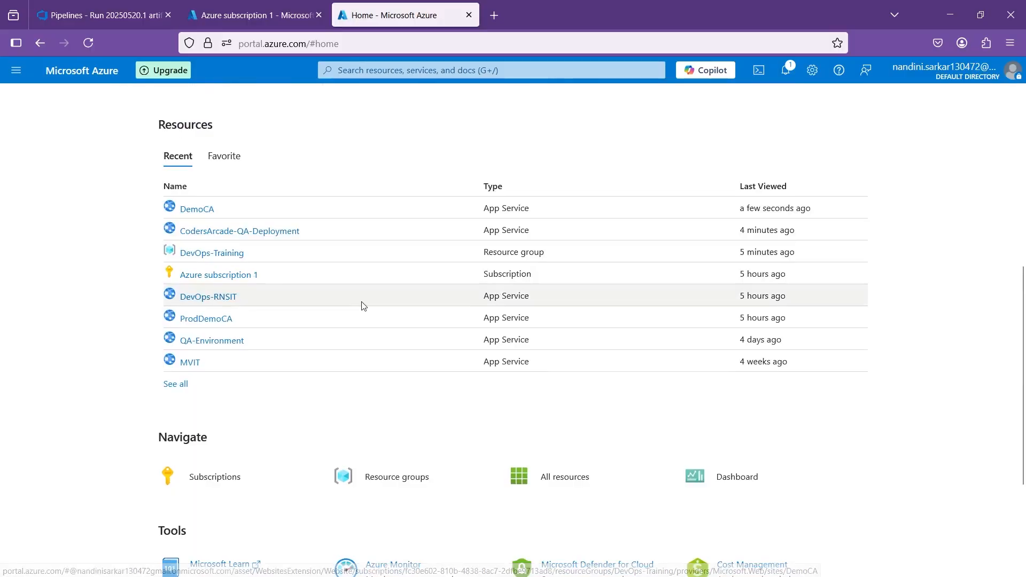
scroll(376, 399, down, 1)
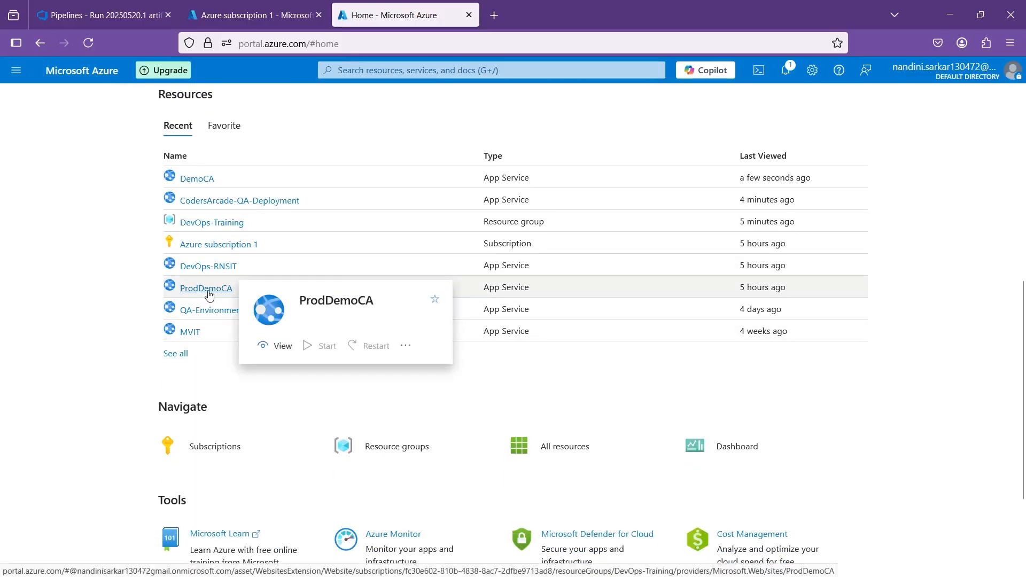
click(207, 290)
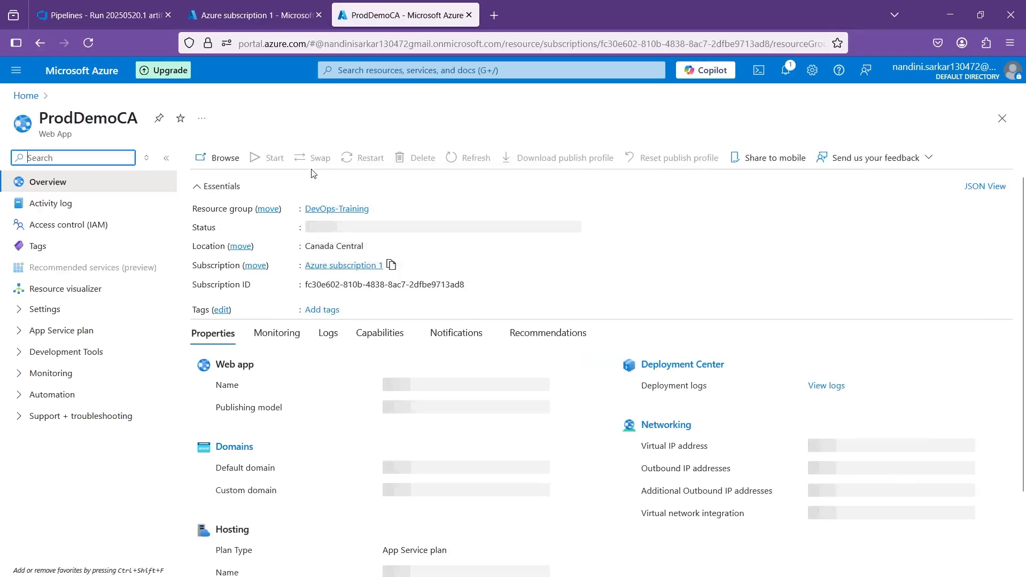
click(267, 160)
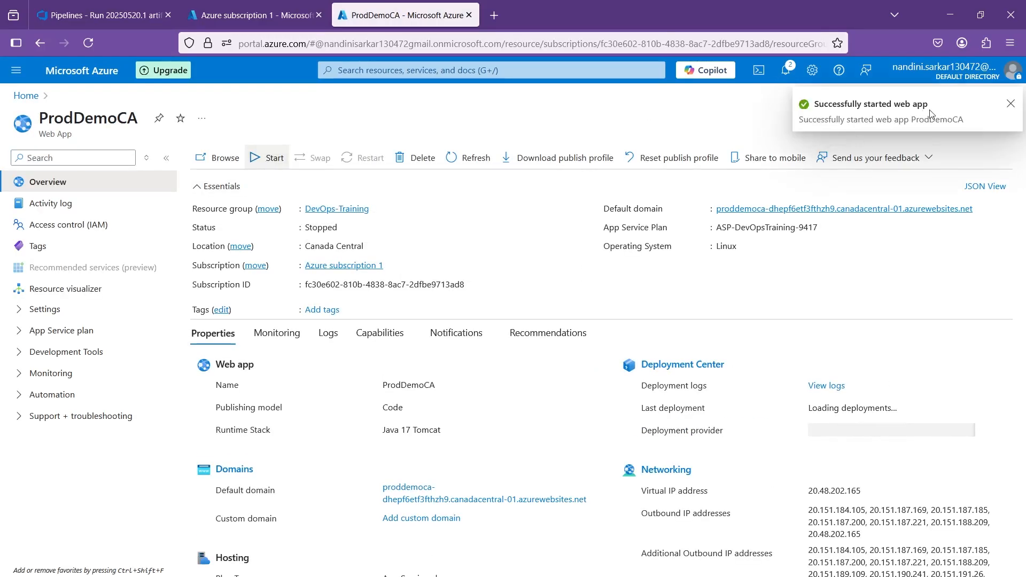
click(1010, 104)
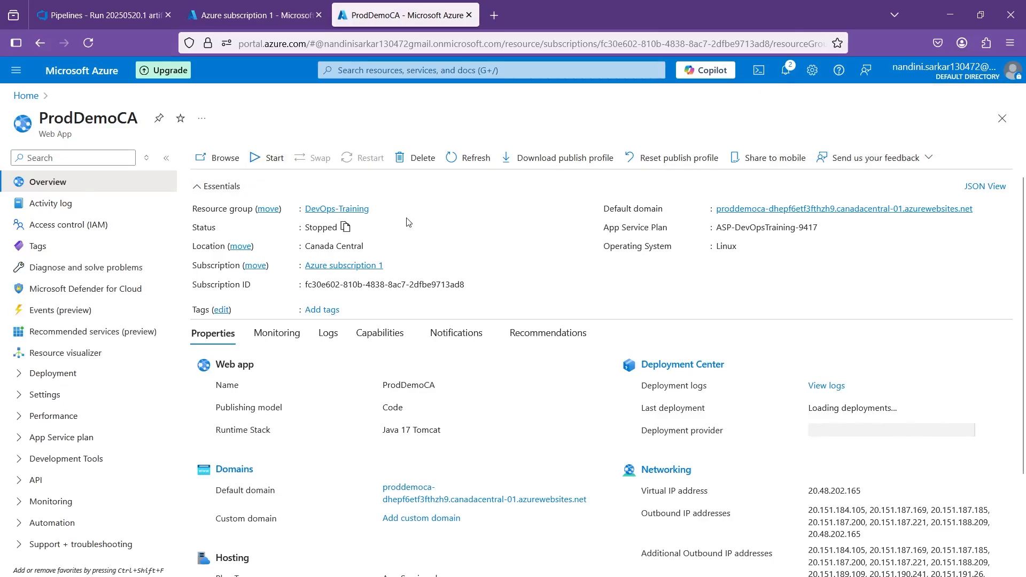
click(89, 44)
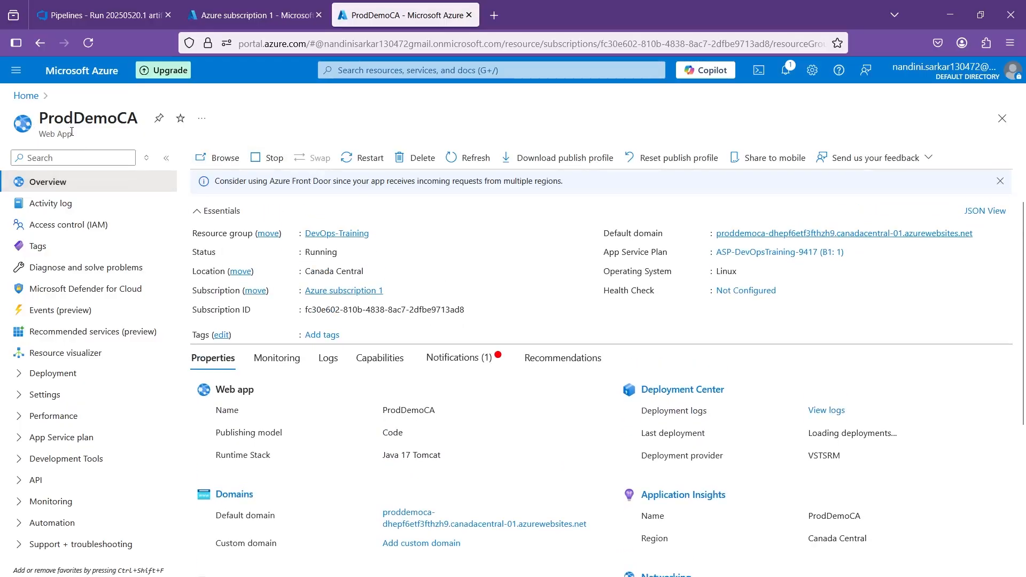
drag(142, 124, 41, 119)
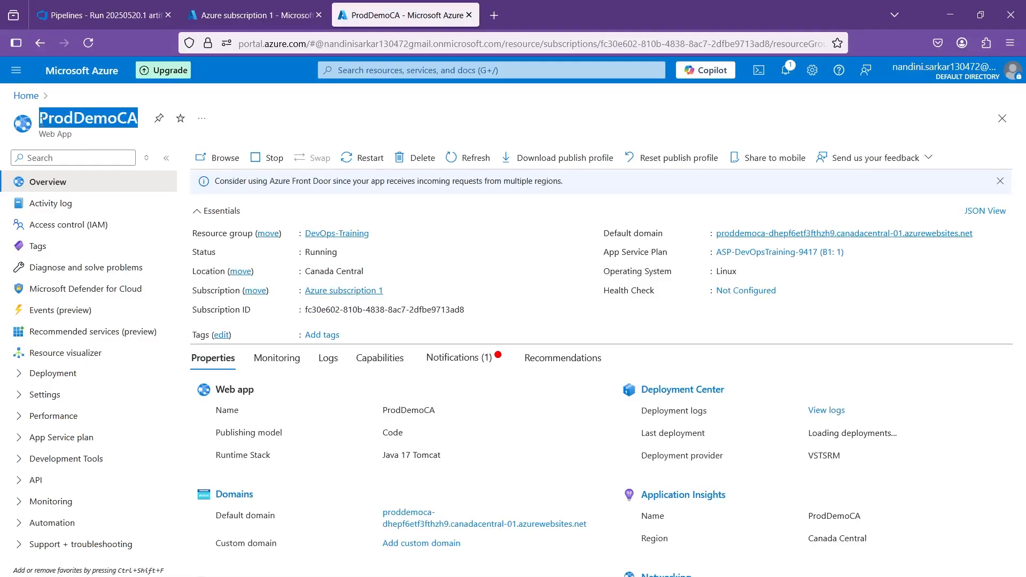
click(90, 121)
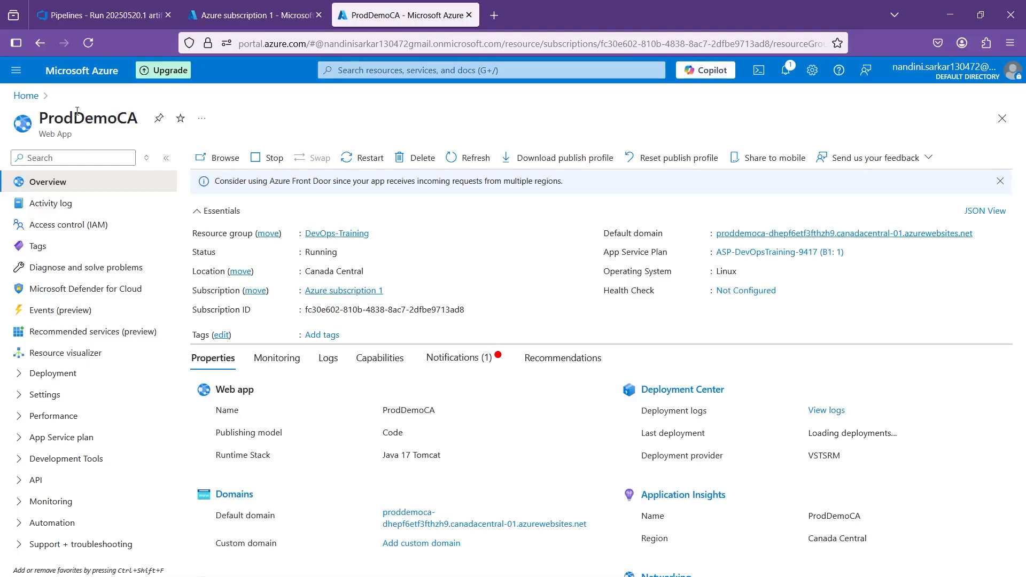
click(26, 96)
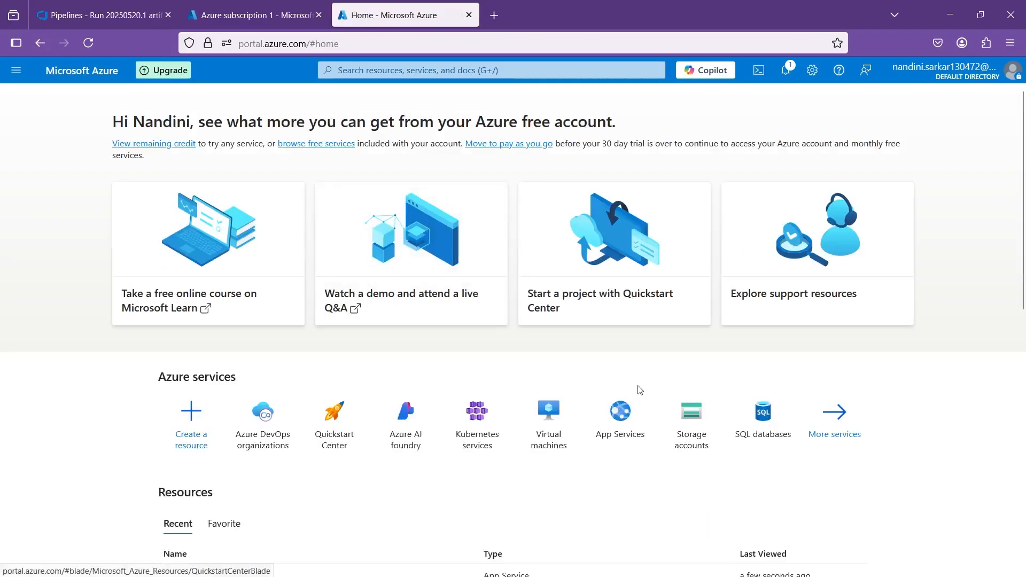
Switch to Microsoft Whiteboard and handwrite "QA → Dep + Test" in the blank area below "Release".
mouse_move(756, 575)
mouse_move(667, 573)
click(598, 493)
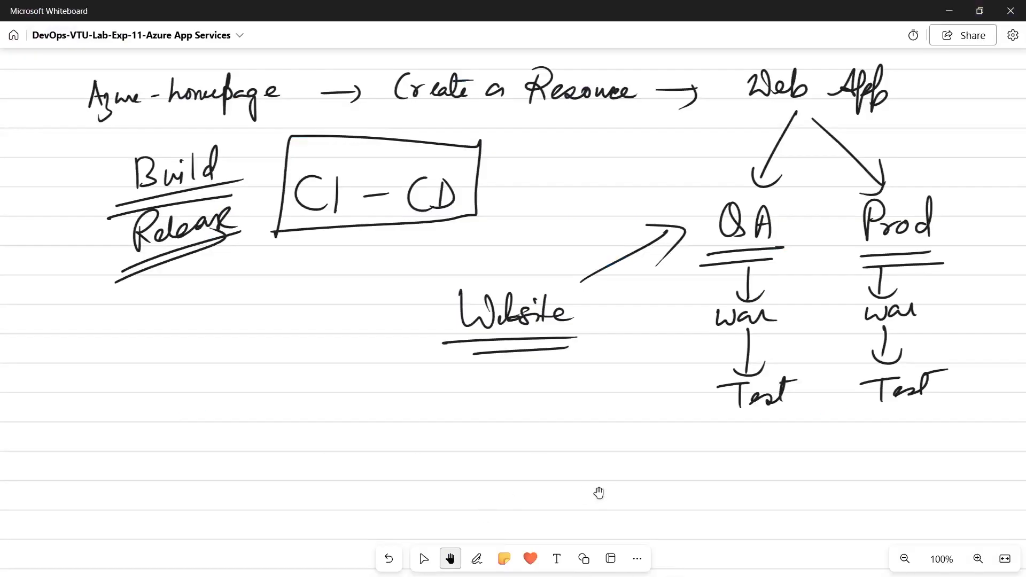
mouse_move(102, 358)
mouse_down()
mouse_move(98, 393)
mouse_move(187, 374)
mouse_up()
drag(174, 363, 175, 383)
mouse_move(221, 348)
mouse_down()
mouse_move(220, 368)
mouse_move(260, 359)
mouse_up()
mouse_move(270, 354)
mouse_down()
mouse_move(270, 368)
mouse_move(278, 353)
mouse_up()
drag(289, 347, 308, 346)
drag(302, 344, 328, 363)
drag(320, 348, 334, 345)
Handwrite "Prod → Dep + Test" beneath the QA line and draw a box around both lines.
drag(86, 420, 90, 436)
drag(105, 434, 145, 447)
mouse_move(164, 434)
mouse_down()
mouse_move(188, 432)
mouse_move(189, 443)
mouse_up()
drag(220, 415, 224, 436)
drag(237, 428, 256, 444)
mouse_move(277, 416)
mouse_down()
mouse_move(278, 428)
mouse_move(342, 425)
mouse_up()
drag(348, 399, 345, 428)
drag(384, 353, 376, 443)
mouse_move(380, 320)
mouse_down()
mouse_move(102, 306)
mouse_move(66, 433)
mouse_move(267, 461)
mouse_move(373, 445)
mouse_up()
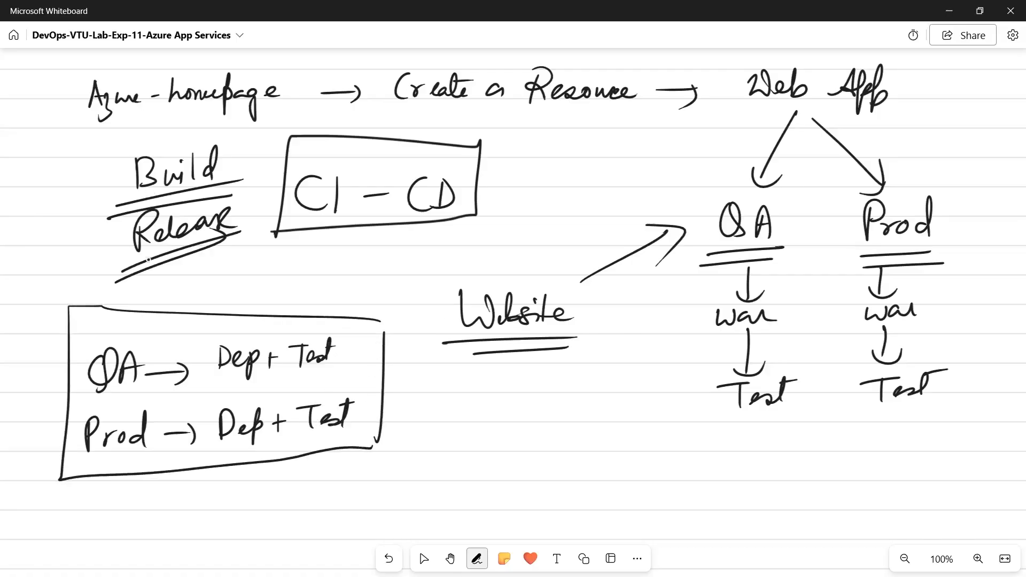
With the red pen, write "CI" beside "Build" and "CD" beside the box, joined by a double-headed arrow.
click(473, 558)
click(446, 527)
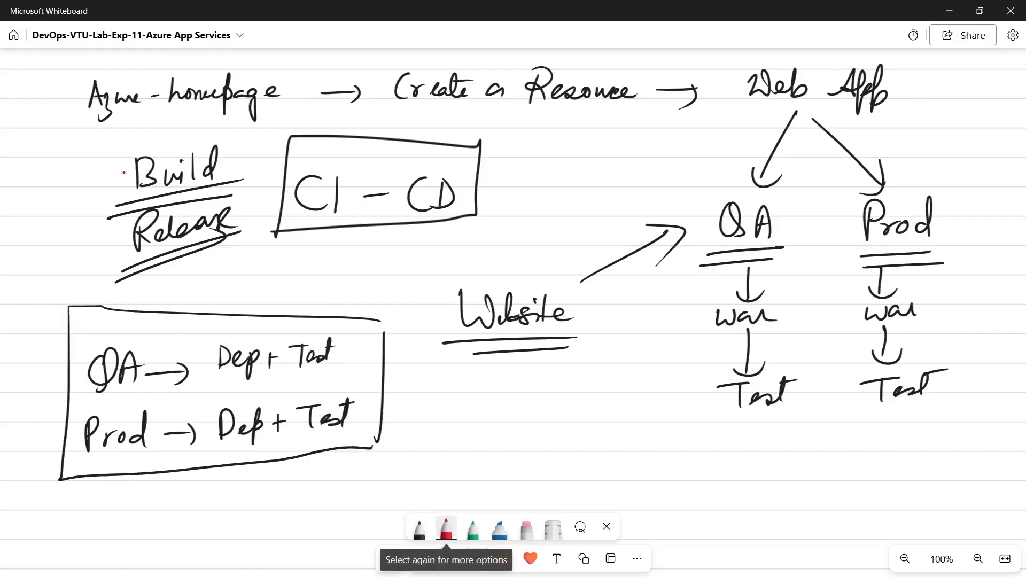
drag(104, 159, 103, 184)
drag(40, 368, 35, 392)
drag(36, 366, 36, 392)
drag(73, 224, 73, 283)
mouse_move(82, 227)
mouse_down()
mouse_move(83, 281)
mouse_move(103, 240)
mouse_up()
Handwrite "DevOps CI – CD → Azure" in red below the QA and Prod box.
drag(172, 481, 174, 536)
drag(171, 489, 170, 535)
drag(196, 523, 224, 515)
mouse_move(250, 493)
mouse_down()
mouse_move(247, 526)
mouse_move(264, 545)
mouse_move(261, 523)
mouse_up()
drag(291, 501, 283, 518)
drag(343, 485, 340, 508)
mouse_move(353, 483)
mouse_down()
mouse_move(353, 509)
mouse_move(398, 491)
mouse_up()
mouse_move(428, 478)
mouse_down()
mouse_move(426, 498)
mouse_move(439, 499)
mouse_up()
mouse_move(494, 482)
mouse_down()
mouse_move(554, 475)
mouse_move(536, 493)
mouse_up()
drag(603, 454, 597, 487)
drag(609, 441, 616, 487)
mouse_move(598, 469)
mouse_down()
mouse_move(615, 465)
mouse_move(625, 494)
mouse_move(696, 464)
mouse_up()
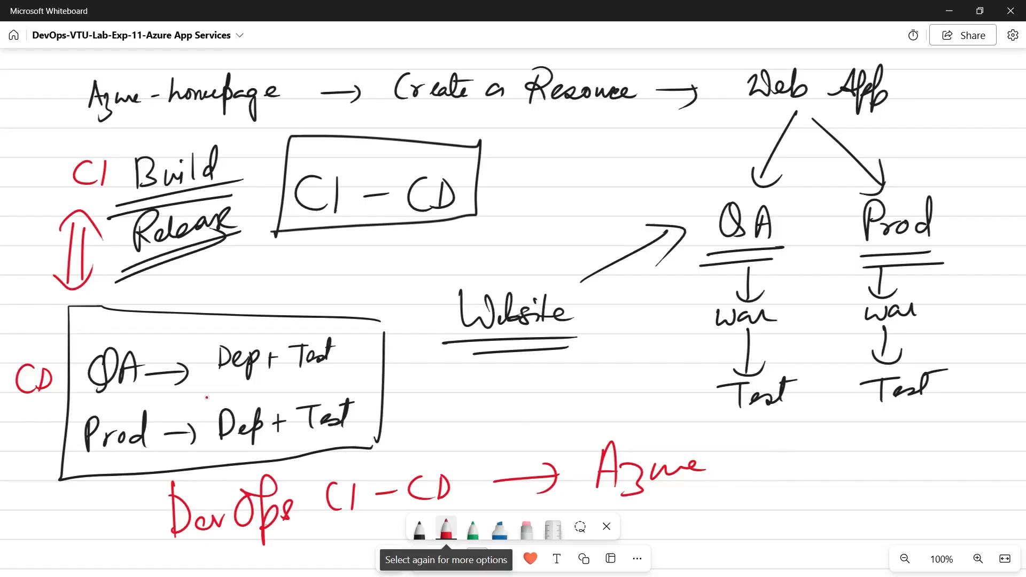
Draw red arrows outward from "QA" and "Prod" in the box, and add "App Services" after "Azure".
mouse_move(123, 336)
mouse_down()
mouse_move(192, 292)
mouse_move(198, 309)
mouse_up()
drag(117, 460, 122, 519)
drag(112, 513, 133, 502)
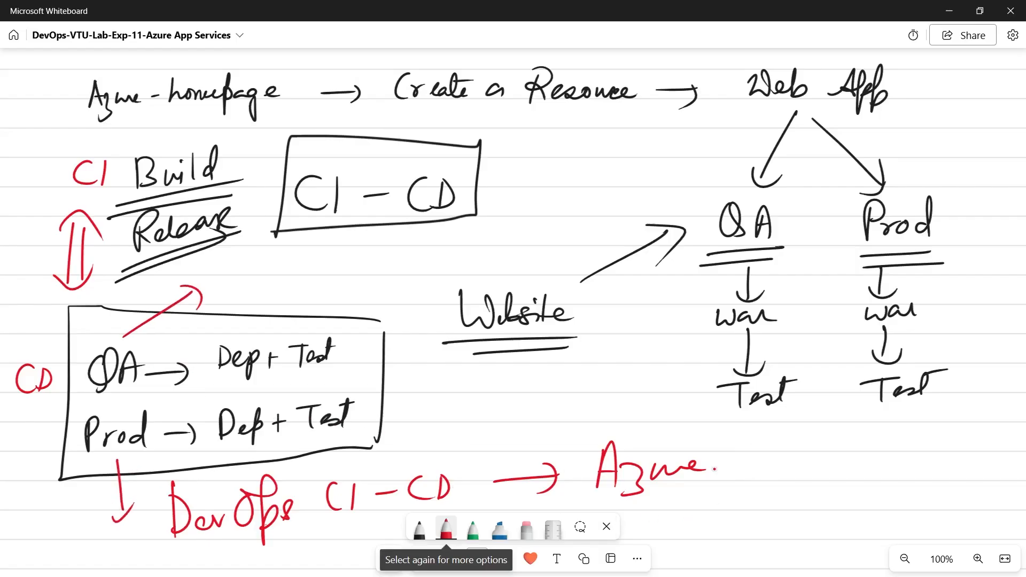
mouse_move(737, 442)
mouse_down()
mouse_move(730, 476)
mouse_move(750, 473)
mouse_up()
mouse_move(757, 454)
mouse_down()
mouse_move(759, 491)
mouse_move(772, 465)
mouse_up()
drag(766, 454, 774, 490)
mouse_move(823, 430)
mouse_down()
mouse_move(808, 458)
mouse_move(918, 440)
mouse_move(908, 451)
mouse_up()
click(882, 440)
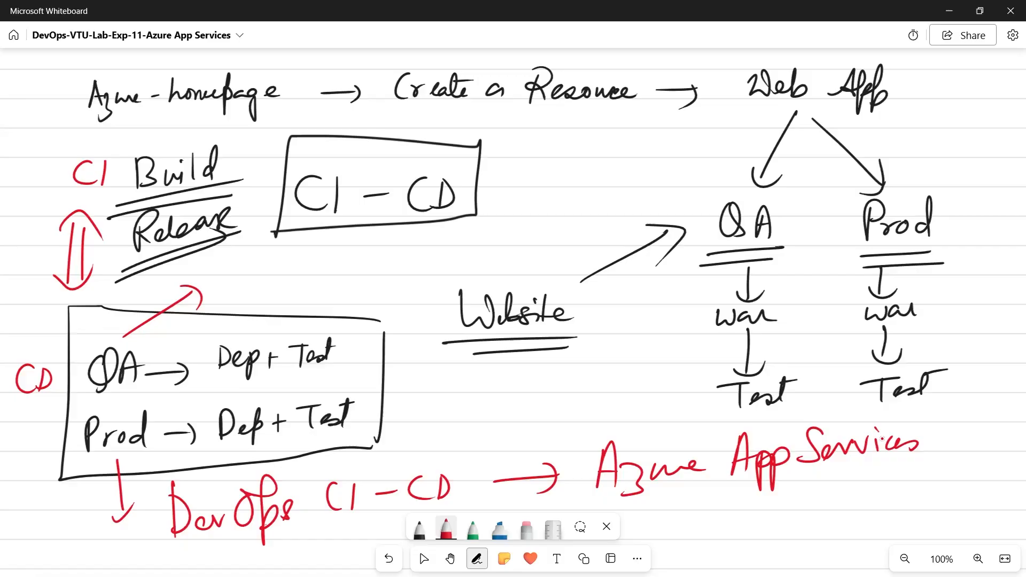
Switch back to the browser and start a new release pipeline in the DevOps-VTU-Lab project in Azure DevOps.
key(alt+Tab)
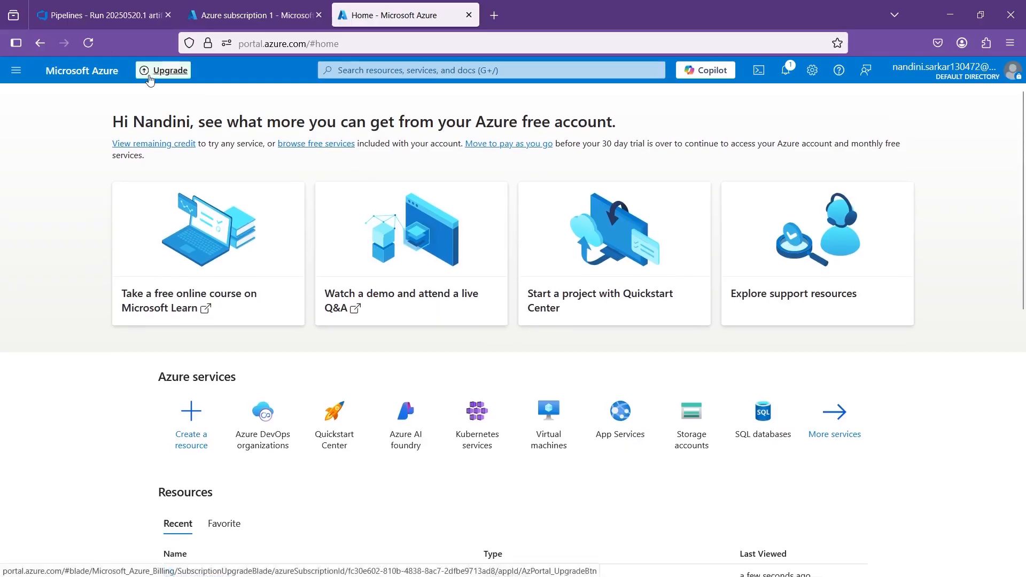
click(94, 24)
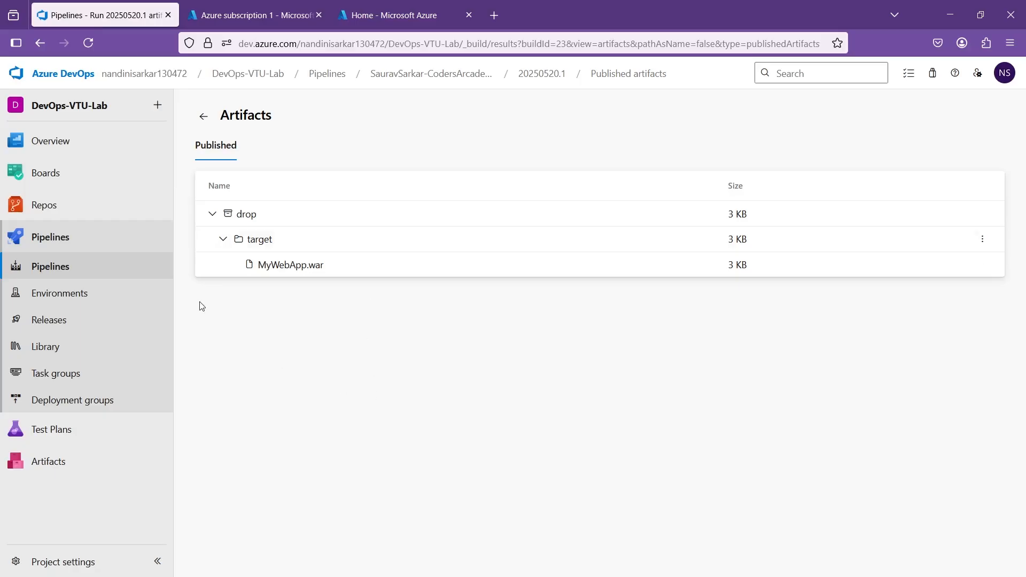
click(203, 117)
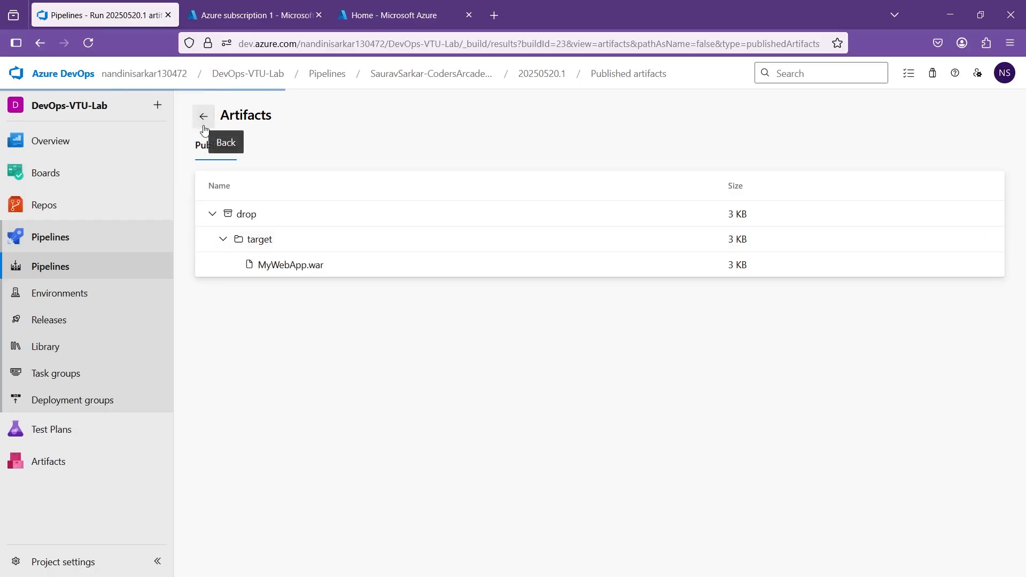
click(60, 278)
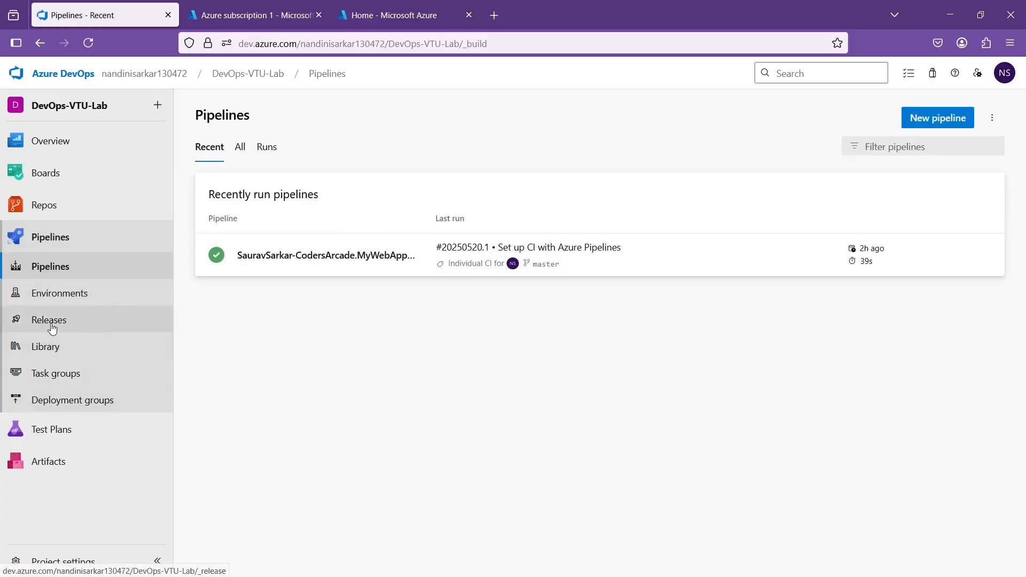
click(76, 328)
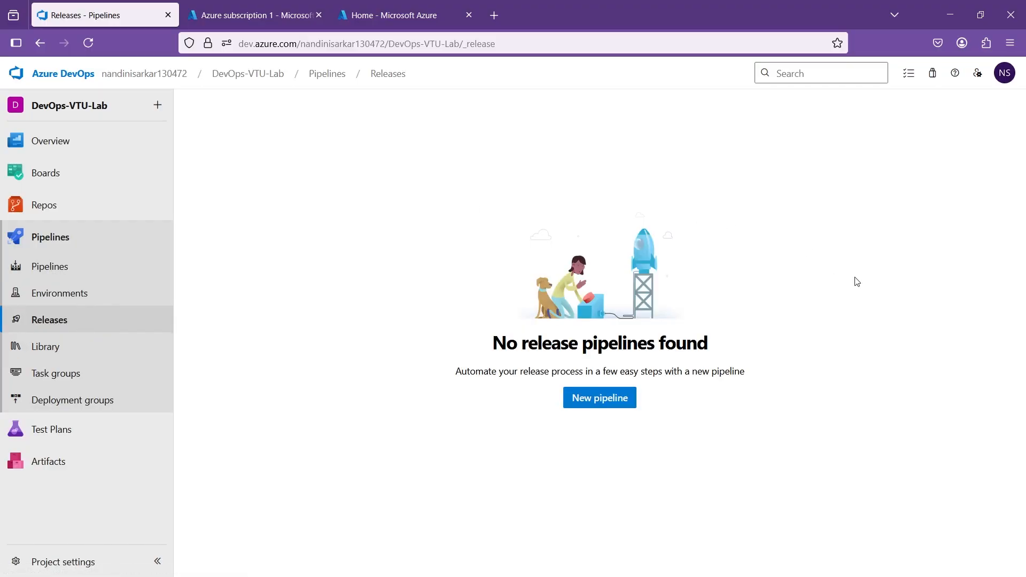
click(597, 408)
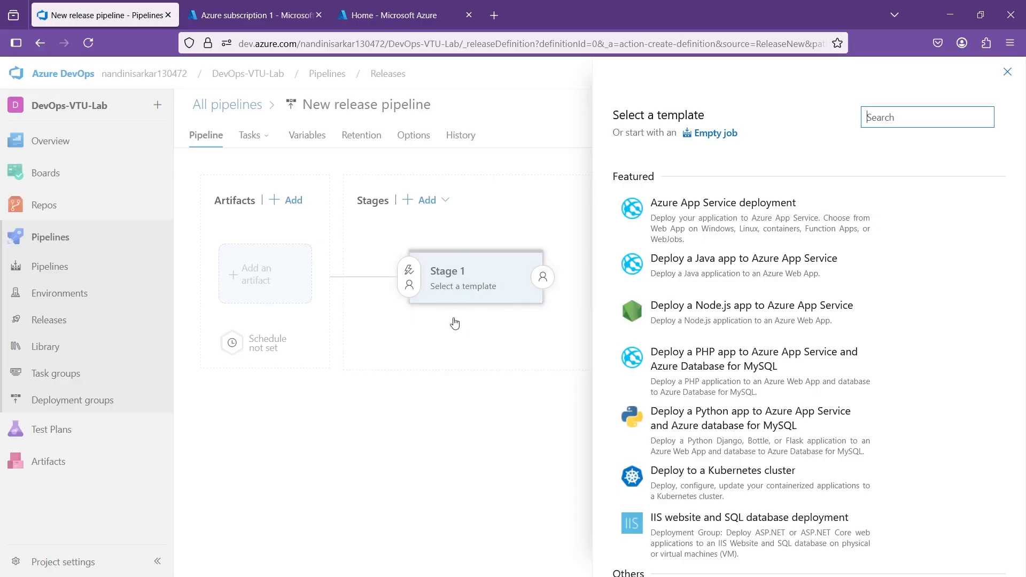
Apply the Azure App Service deployment template to the first stage and name the stage QA-Deployment.
mouse_move(742, 249)
mouse_move(736, 229)
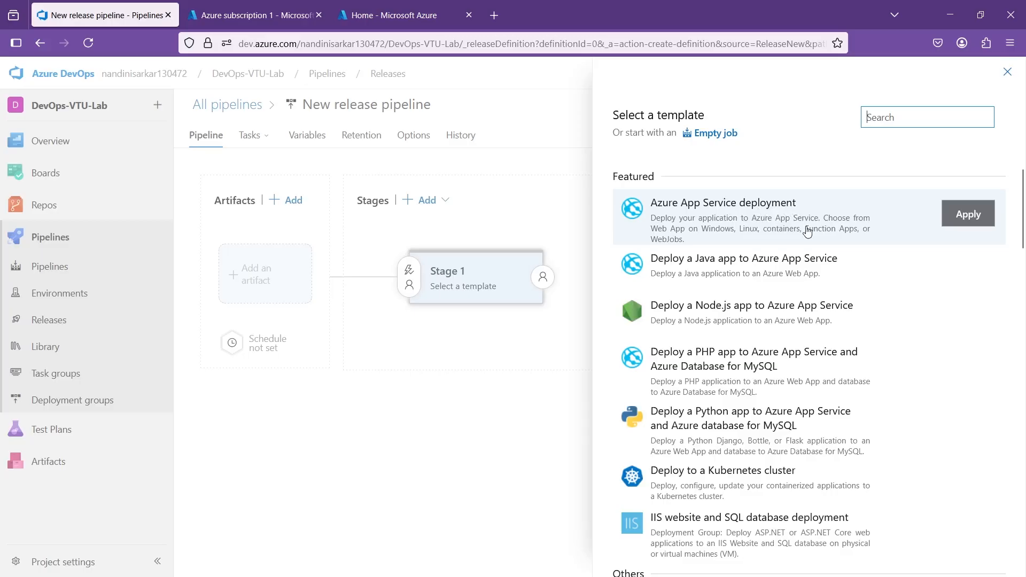
click(973, 220)
click(698, 281)
key(ctrl+a)
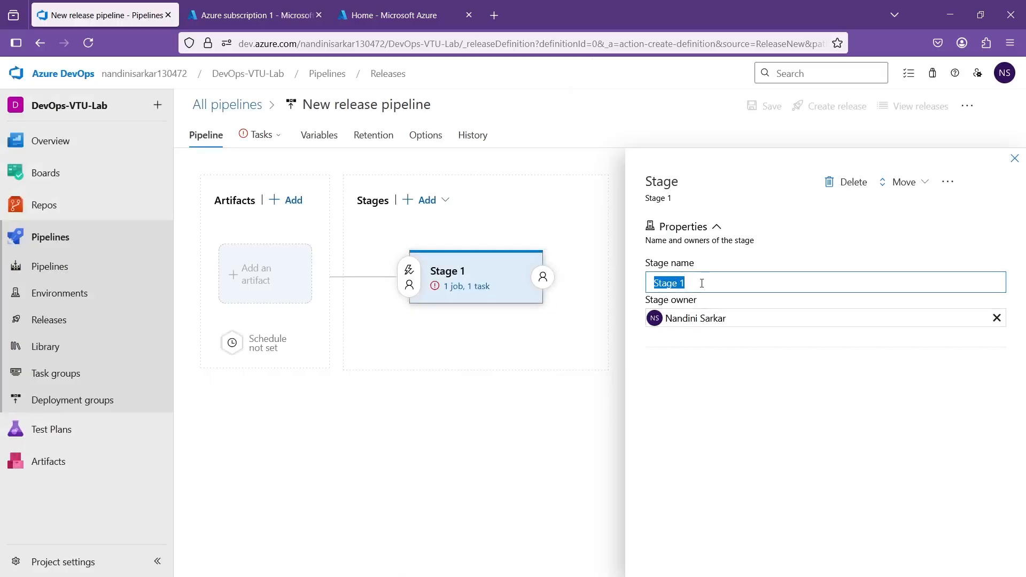
text(QA-Deplou)
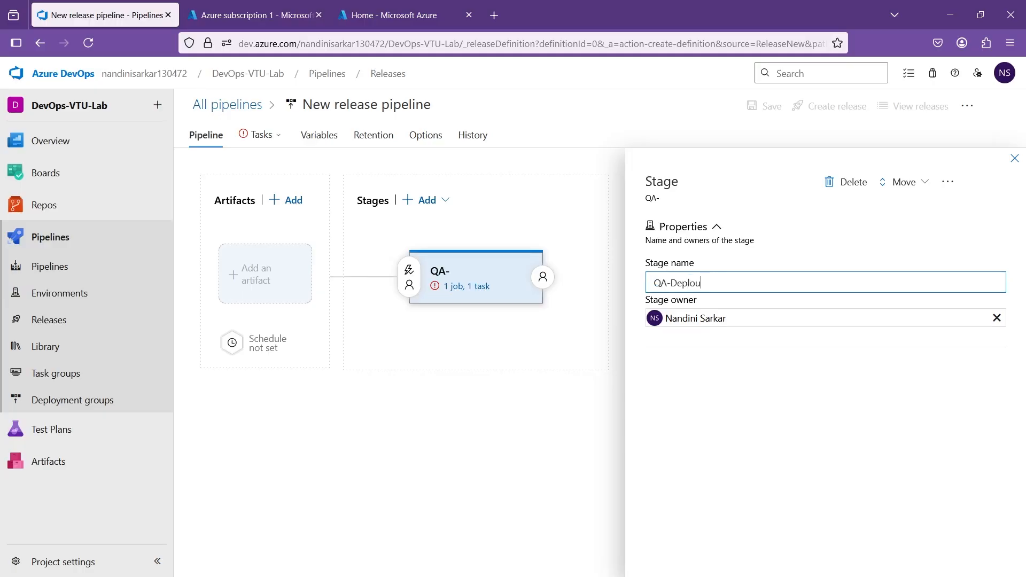
key(BackSpace)
text(yment)
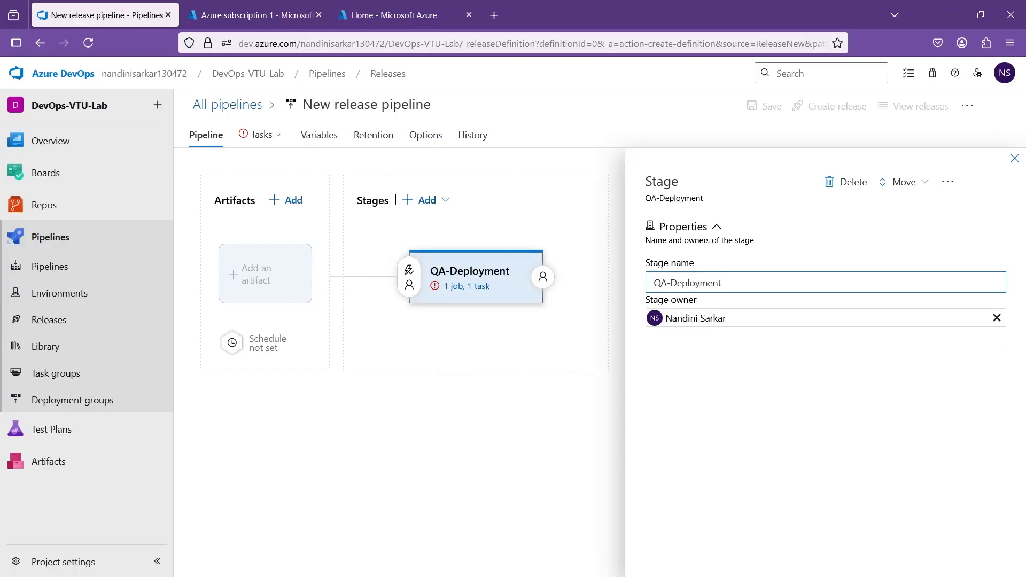
mouse_move(443, 289)
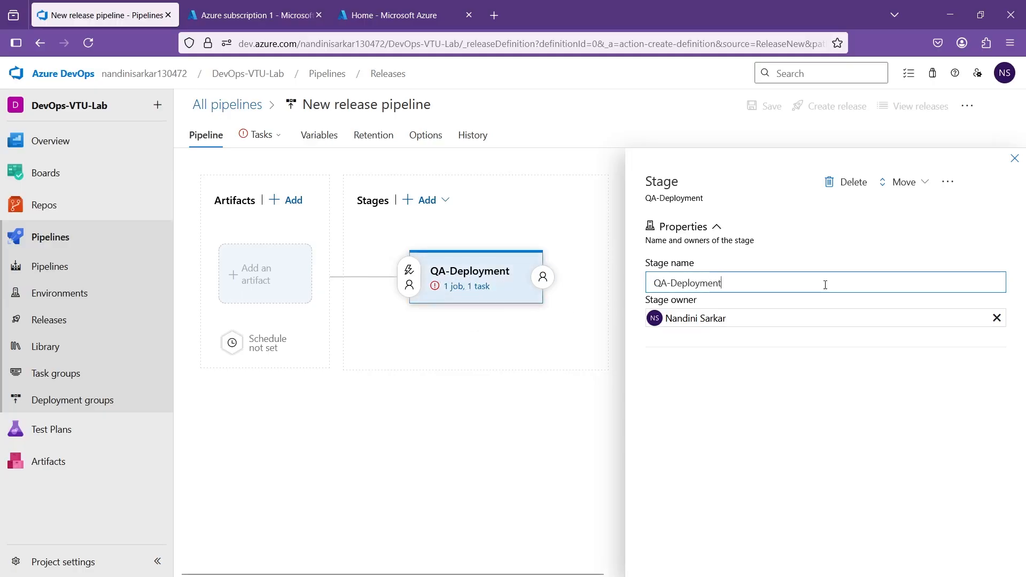
click(1016, 159)
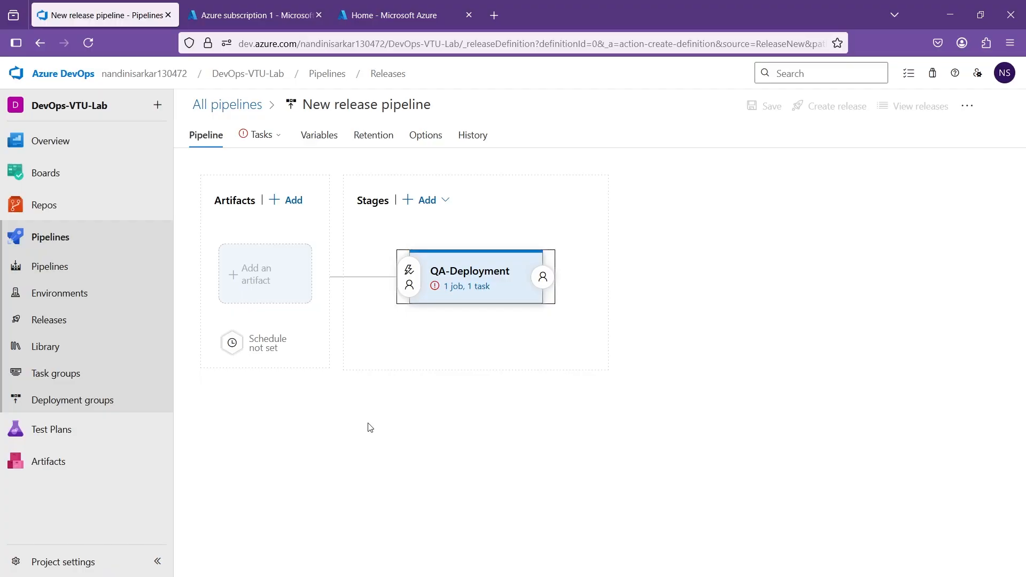
Add a build artifact to the release pipeline from the MyWebApp-AzureDevOps build pipeline, keeping Latest as the default version.
click(274, 282)
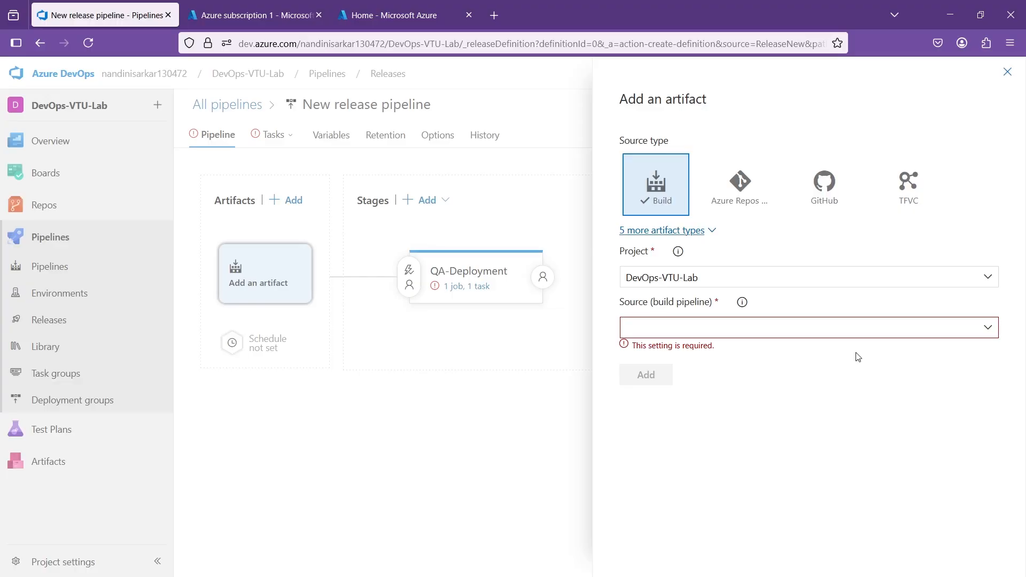
click(988, 330)
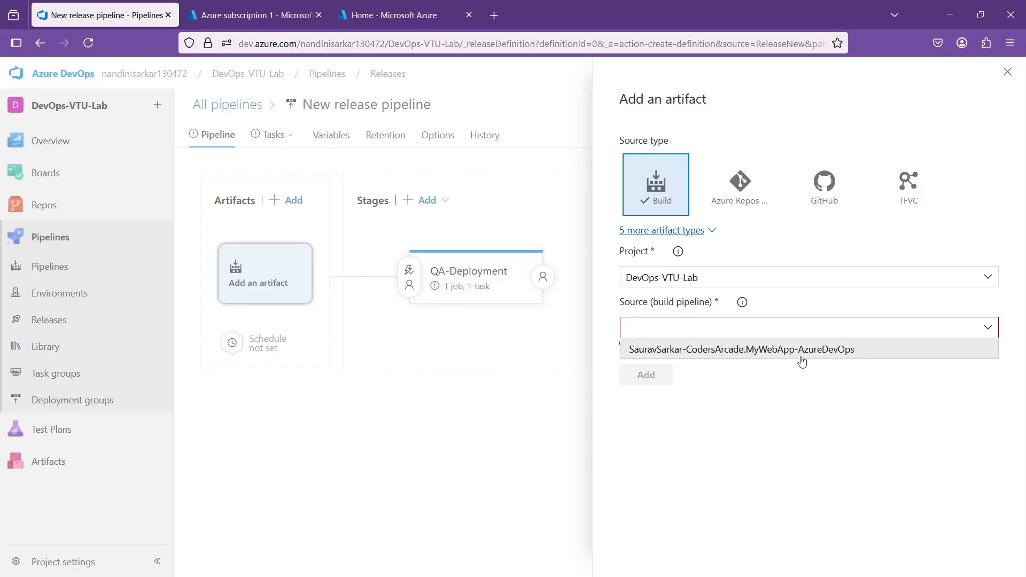
click(836, 350)
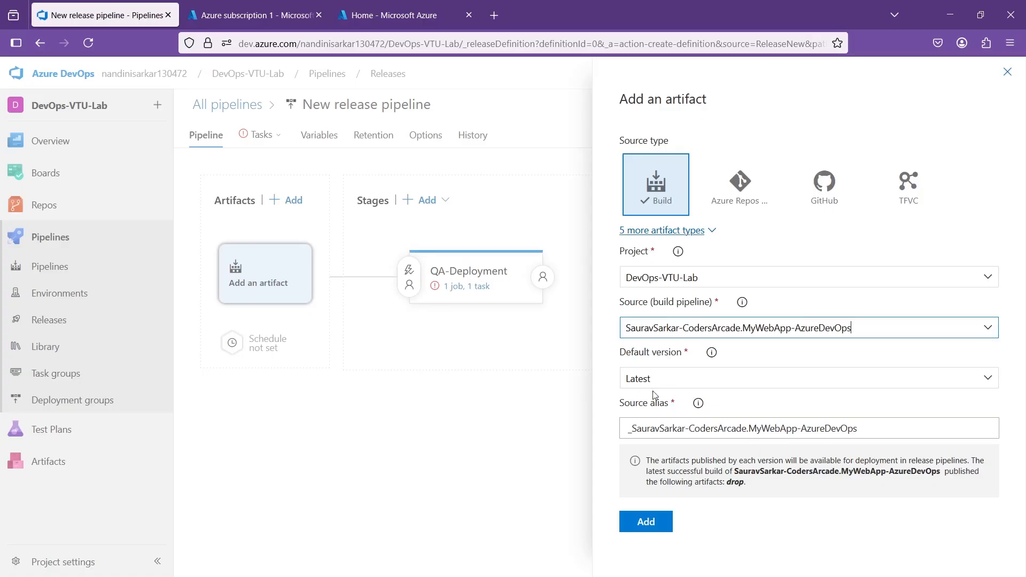
triple_click(881, 430)
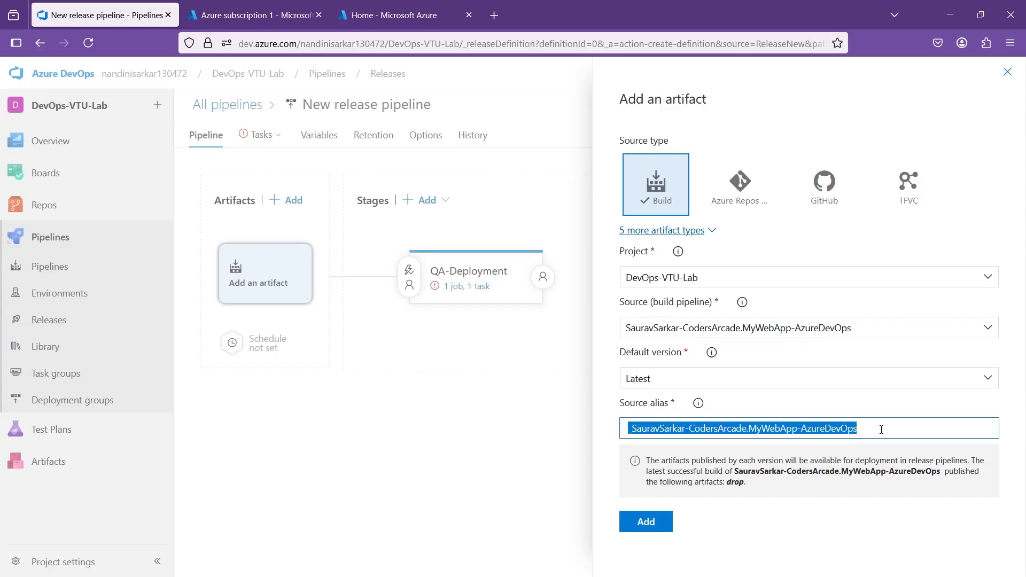
click(993, 330)
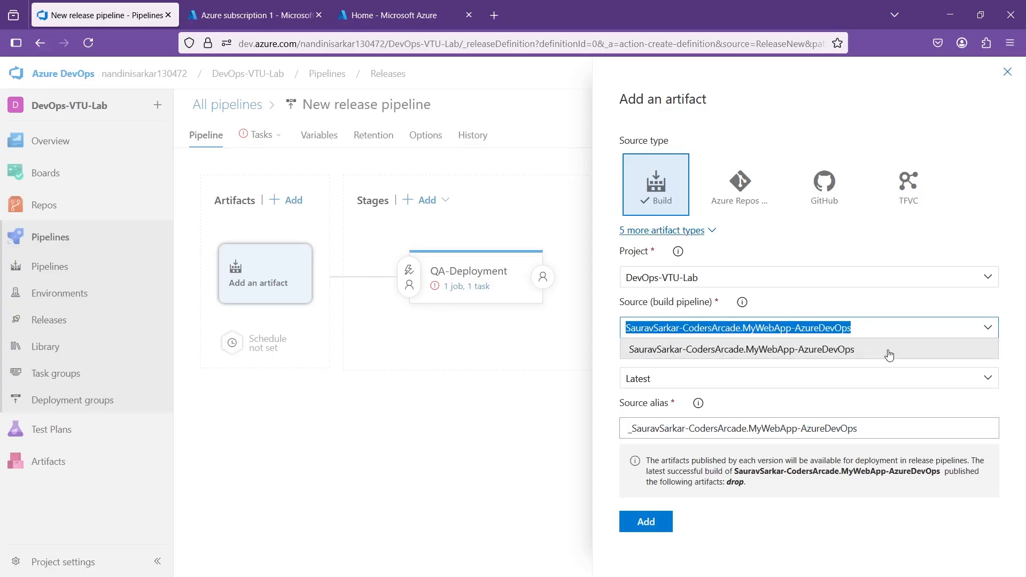
click(990, 331)
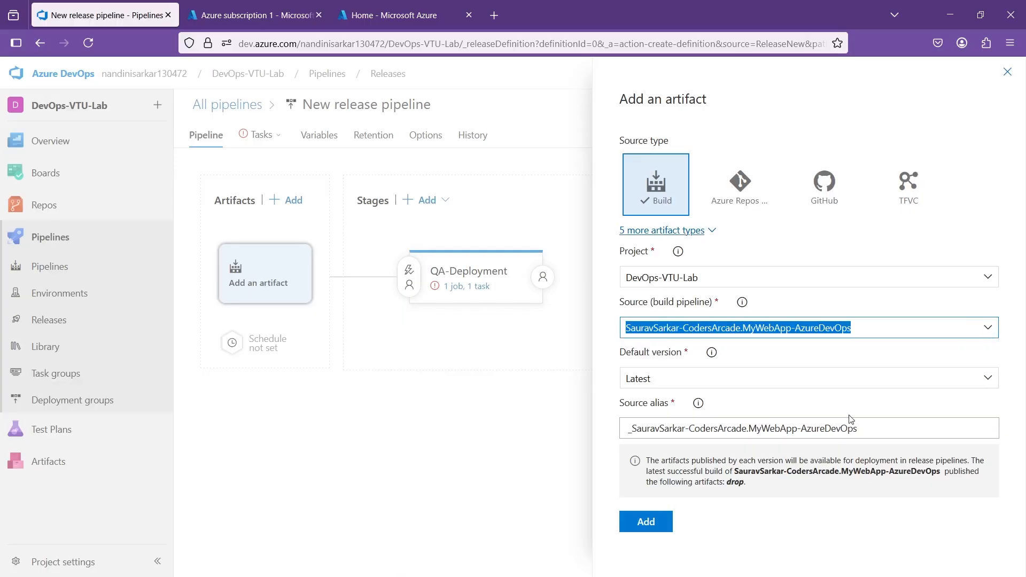
click(659, 529)
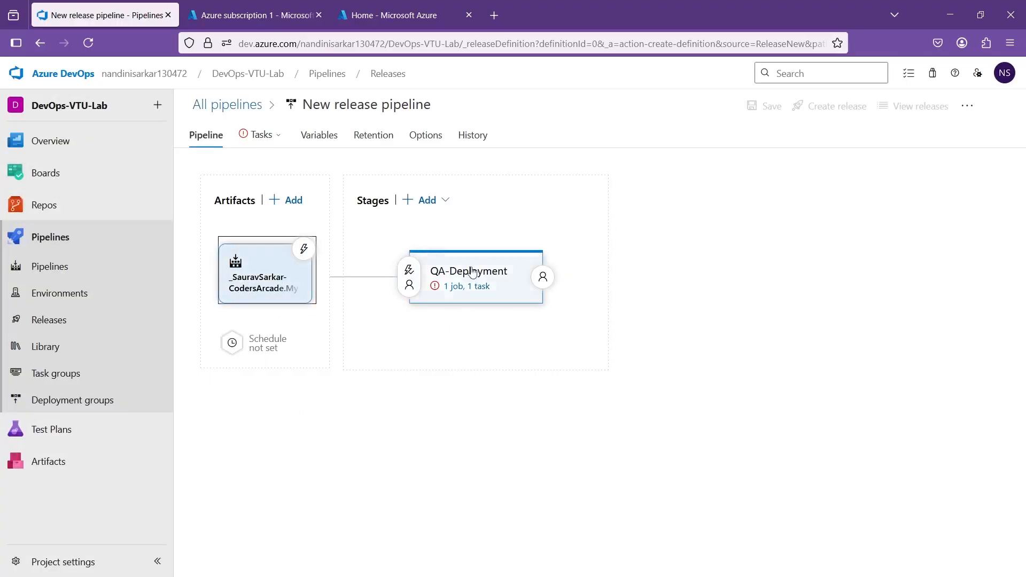
Switch to Microsoft Whiteboard and handwrite a red arrow followed by "demoCA" beside the box's QA row.
mouse_move(440, 257)
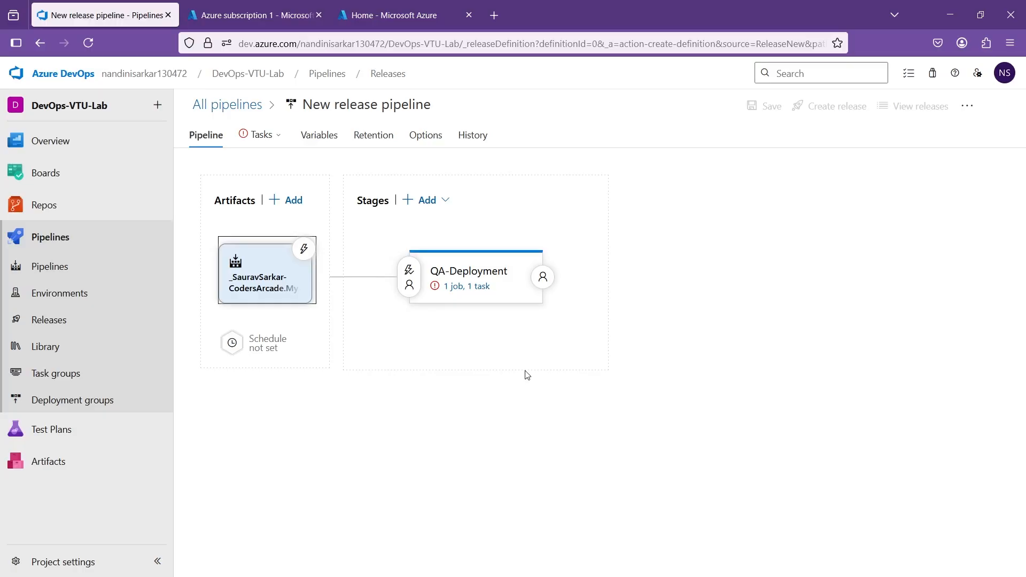
mouse_move(716, 565)
click(661, 562)
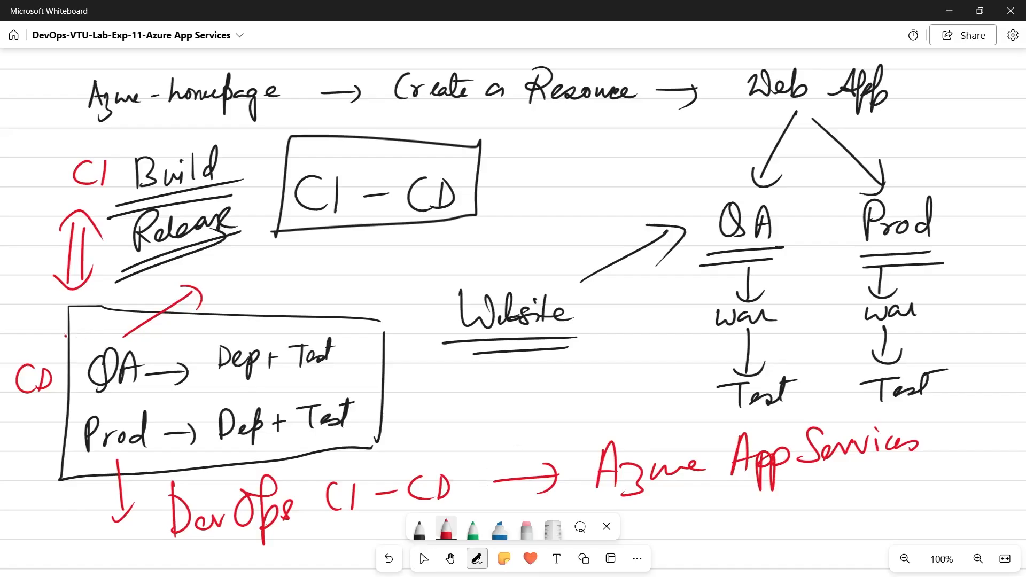
mouse_move(374, 371)
mouse_down()
mouse_move(418, 368)
mouse_move(415, 378)
mouse_up()
mouse_move(445, 372)
mouse_down()
mouse_move(448, 363)
mouse_move(450, 382)
mouse_up()
drag(457, 370, 521, 381)
drag(527, 380, 546, 374)
Handwrite a red arrow and "Prod demo CA → Prod" beside the box's Prod row, and add a tick and "QA" after "demoCA".
drag(374, 415, 417, 413)
mouse_move(415, 404)
mouse_down()
mouse_move(417, 423)
mouse_move(455, 405)
mouse_move(473, 416)
mouse_up()
mouse_move(484, 409)
mouse_down()
mouse_move(480, 419)
mouse_move(504, 392)
mouse_move(540, 413)
mouse_move(609, 414)
mouse_up()
drag(616, 414, 648, 397)
mouse_move(558, 363)
mouse_down()
mouse_move(591, 344)
mouse_move(621, 353)
mouse_move(649, 347)
mouse_up()
mouse_move(645, 404)
mouse_down()
mouse_move(666, 402)
mouse_move(666, 412)
mouse_up()
mouse_move(679, 381)
mouse_down()
mouse_move(677, 408)
mouse_move(682, 394)
mouse_up()
drag(688, 408, 705, 408)
drag(715, 402, 693, 372)
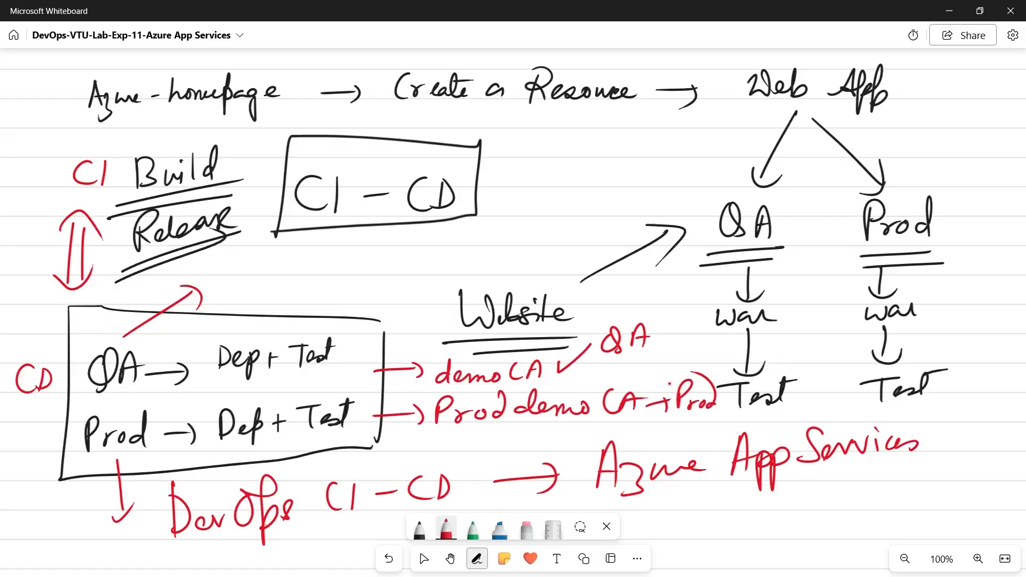
Switch back to the browser and authorize Azure subscription 1 for the QA-Deployment stage's tasks by signing in to the Microsoft account.
key(alt+Tab)
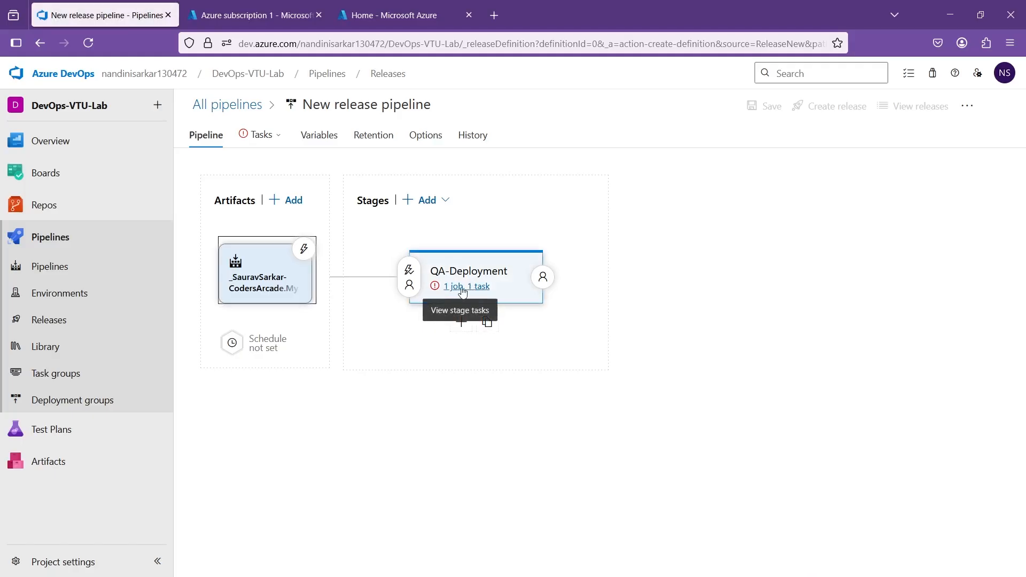
click(473, 288)
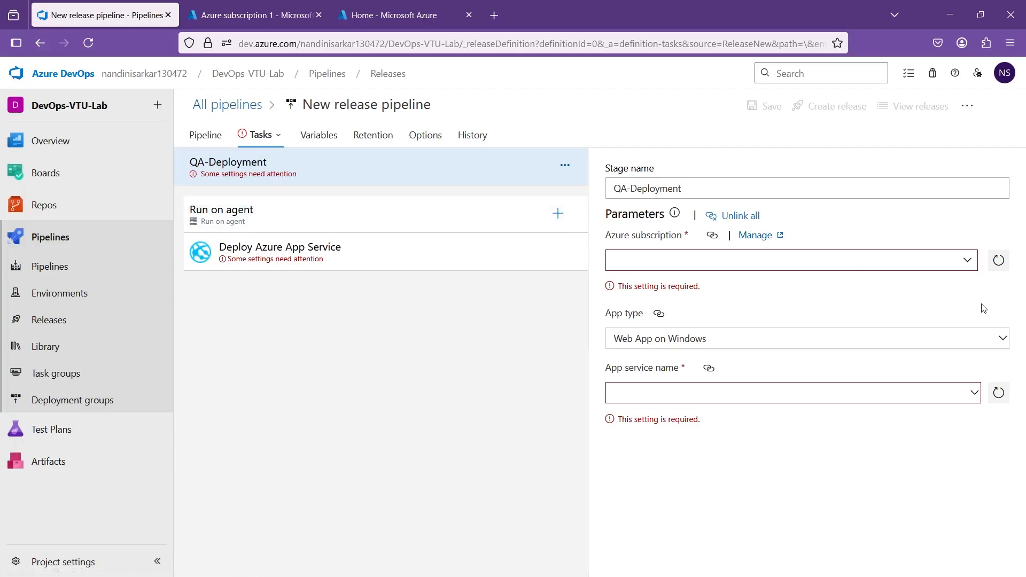
click(968, 262)
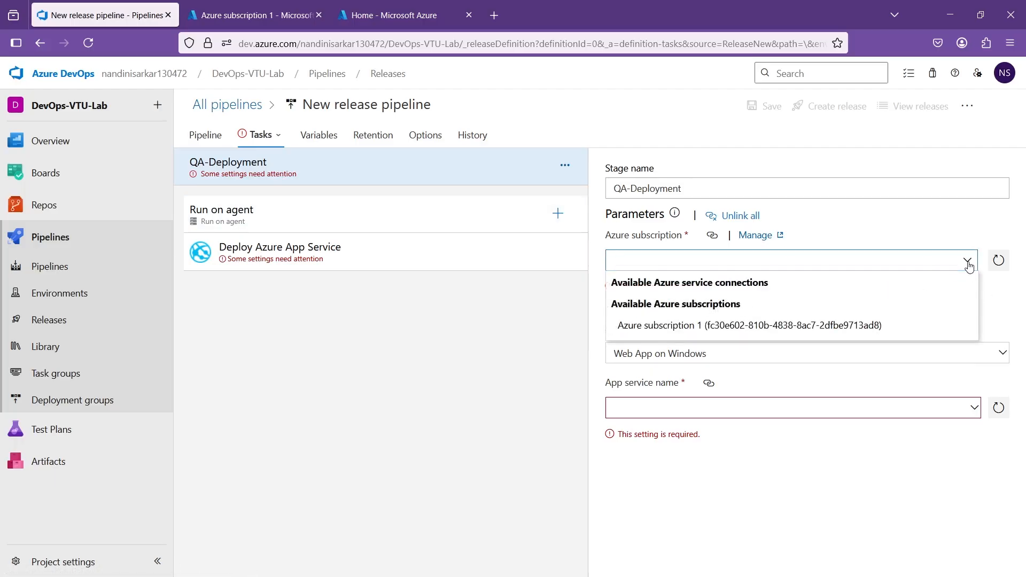
click(798, 327)
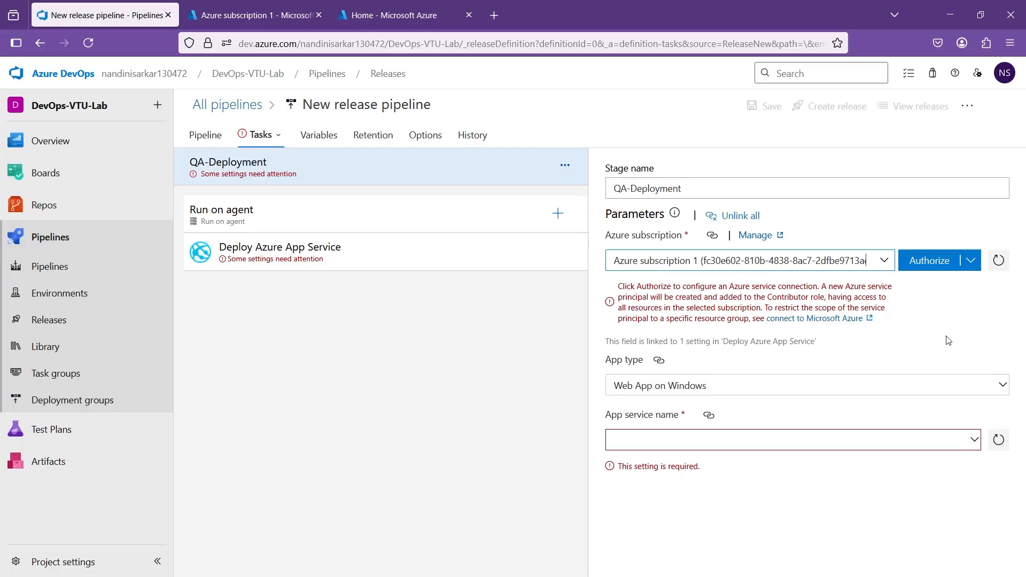
click(934, 266)
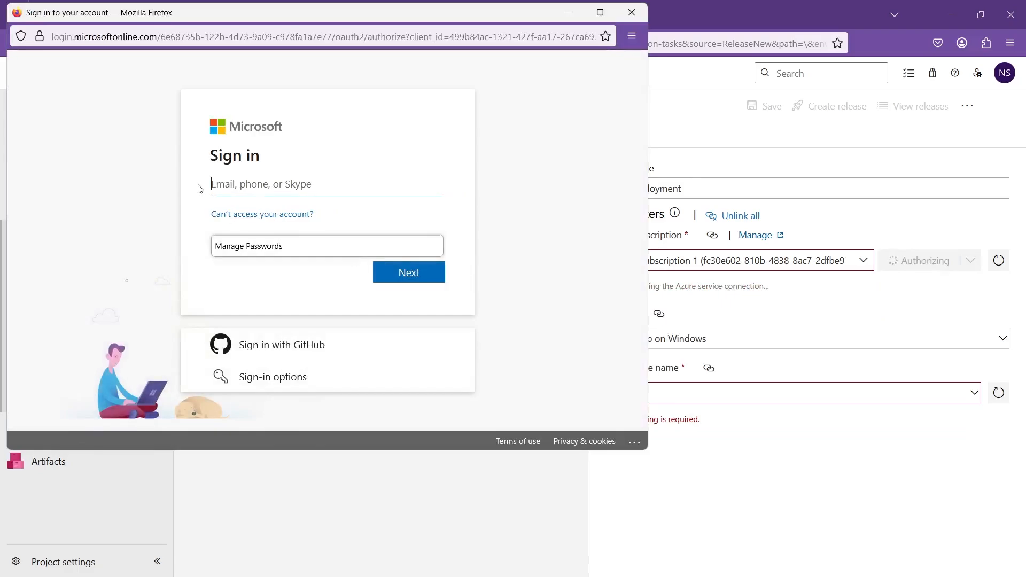
click(256, 186)
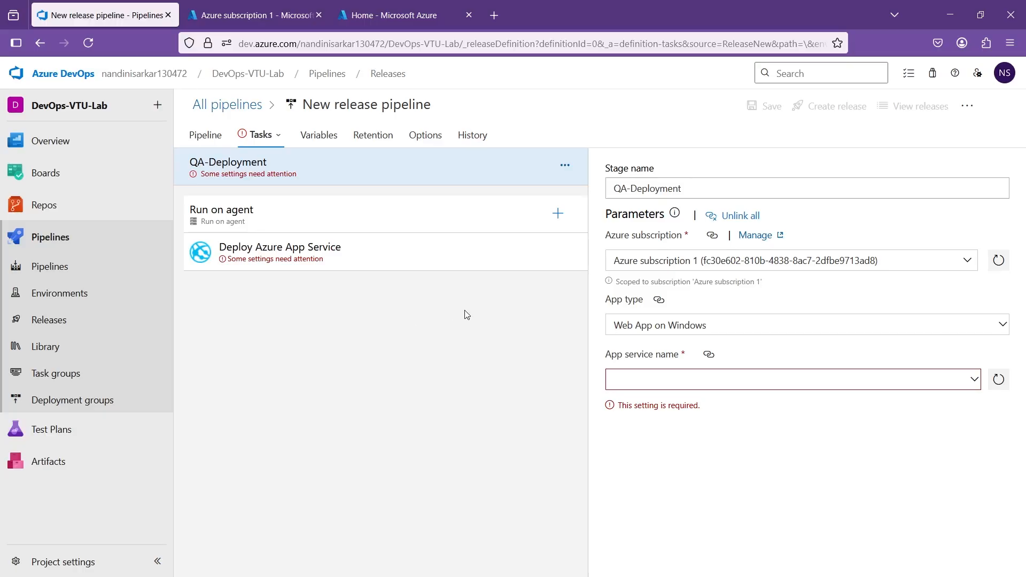
Set the QA-Deployment stage's app type to Web App on Linux and its app service name to DemoCA.
click(999, 326)
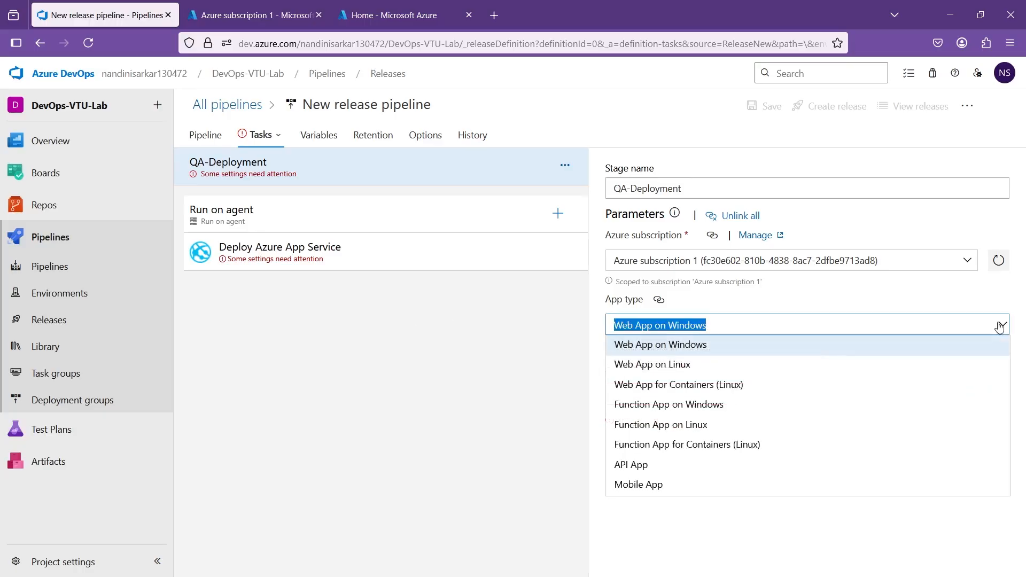
click(834, 371)
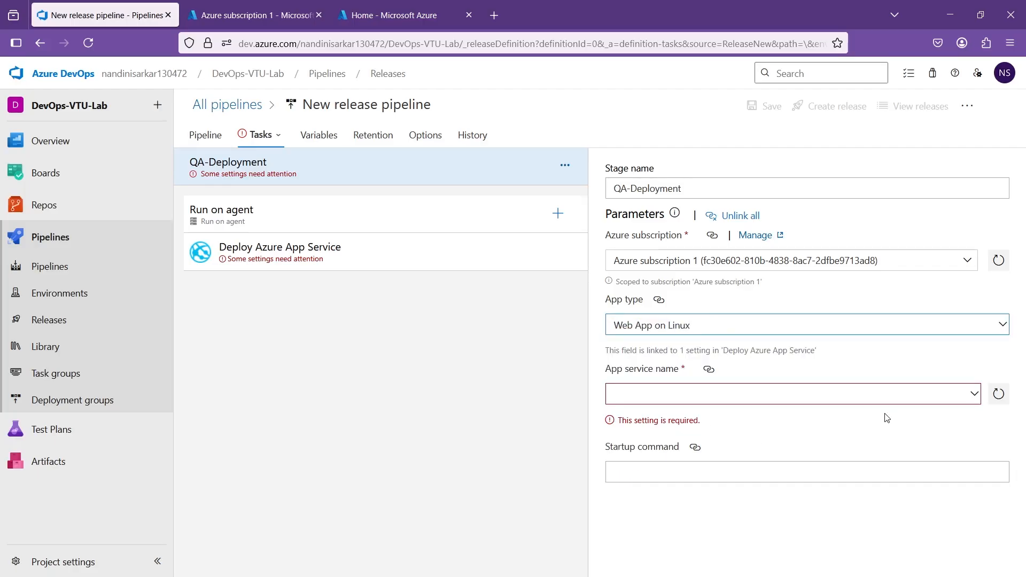
click(974, 398)
click(973, 380)
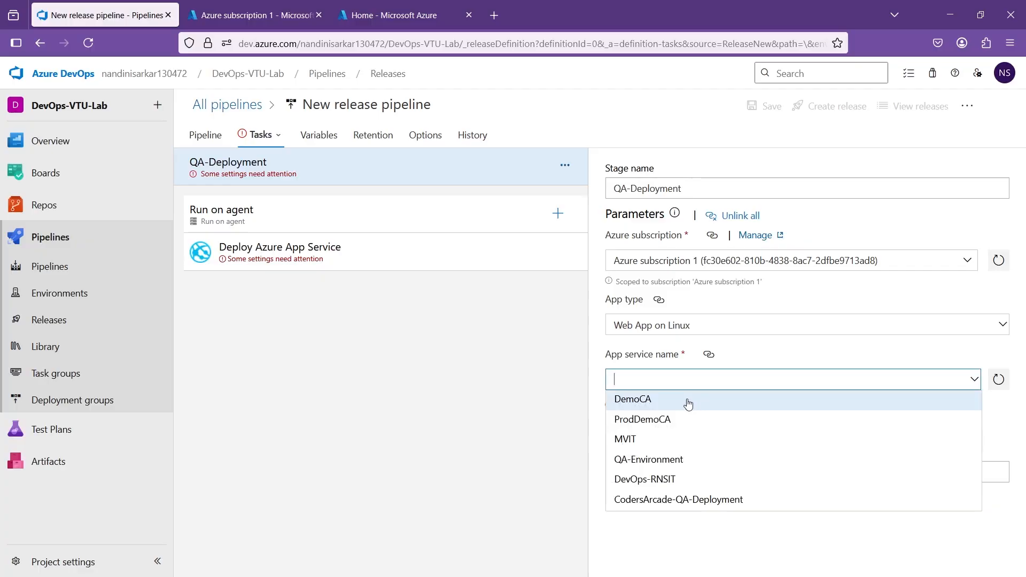
click(688, 404)
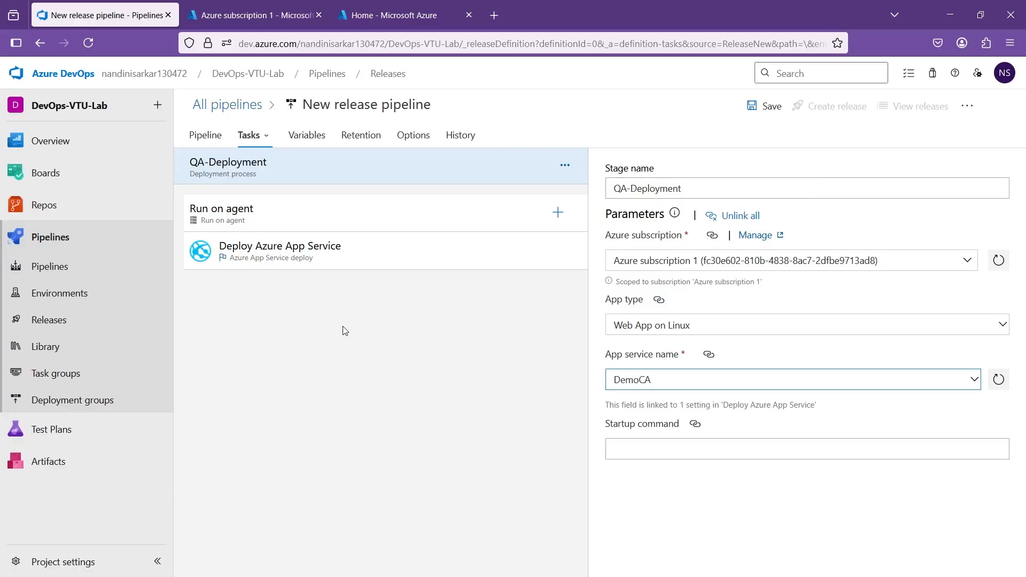
Examine the Run on agent job's settings, including agent pool, execution plan, artifact download and additional options.
click(273, 225)
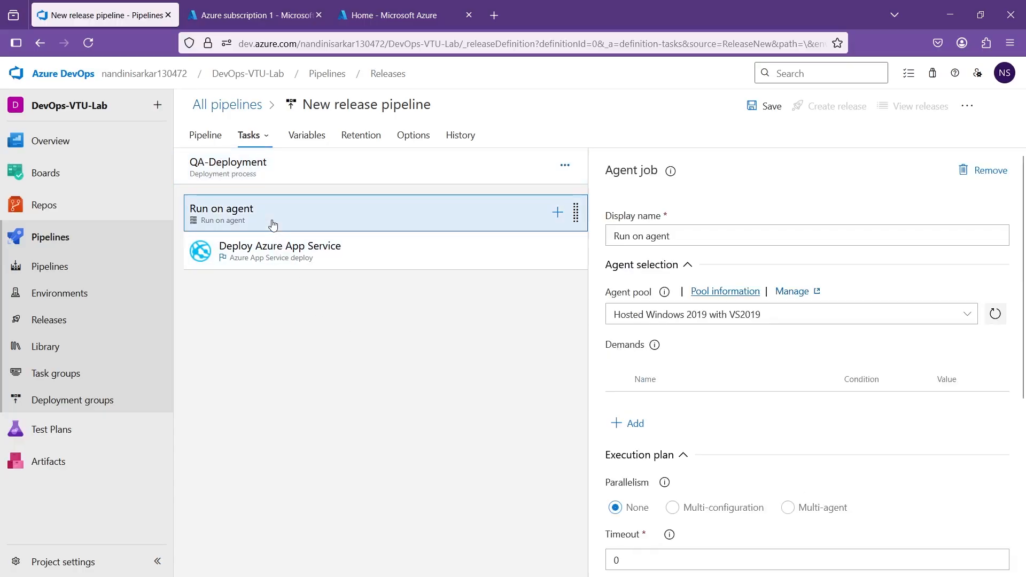
scroll(740, 370, down, 1)
scroll(741, 369, up, 1)
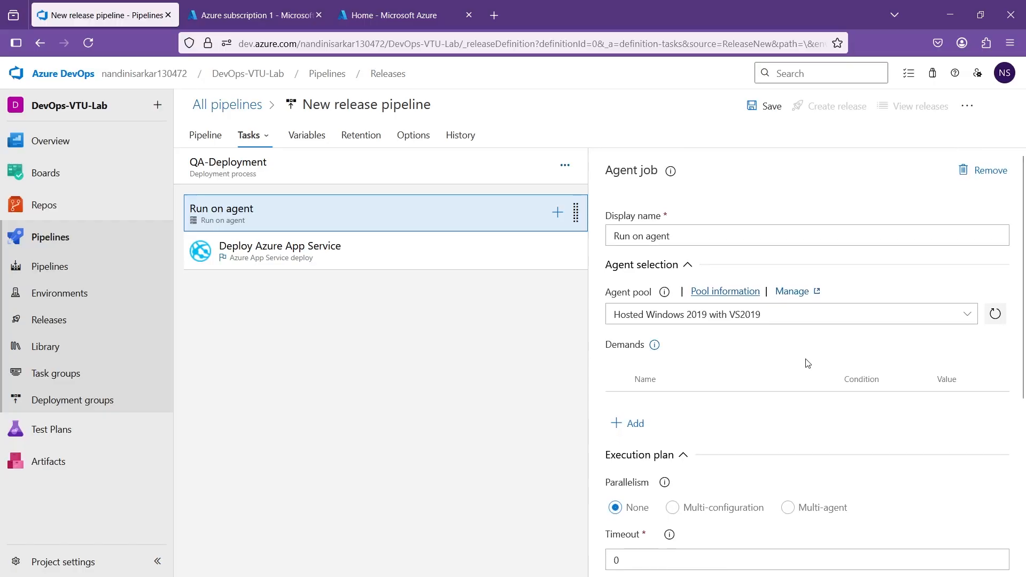
scroll(806, 363, down, 1)
scroll(807, 363, down, 4)
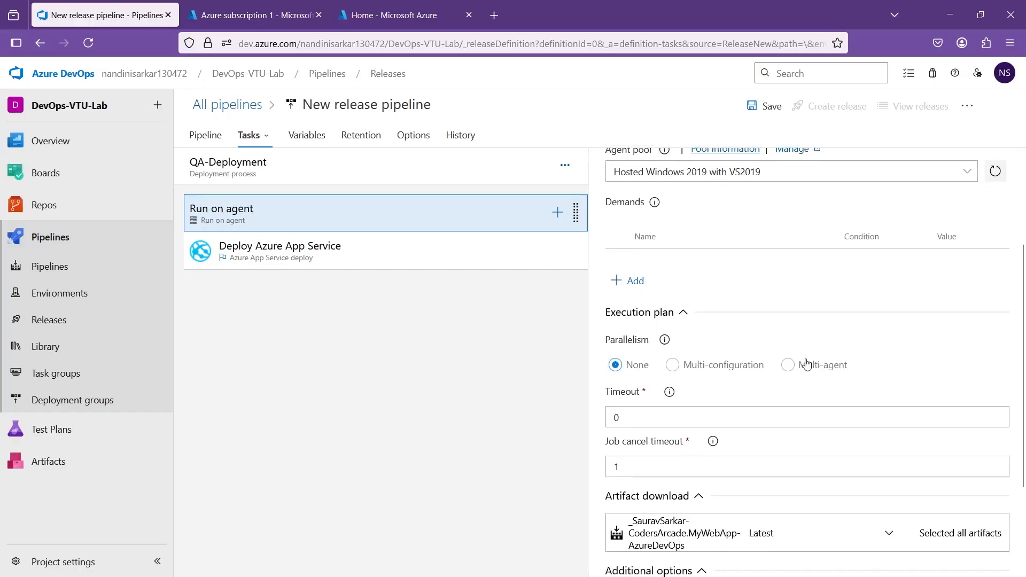
scroll(807, 363, down, 3)
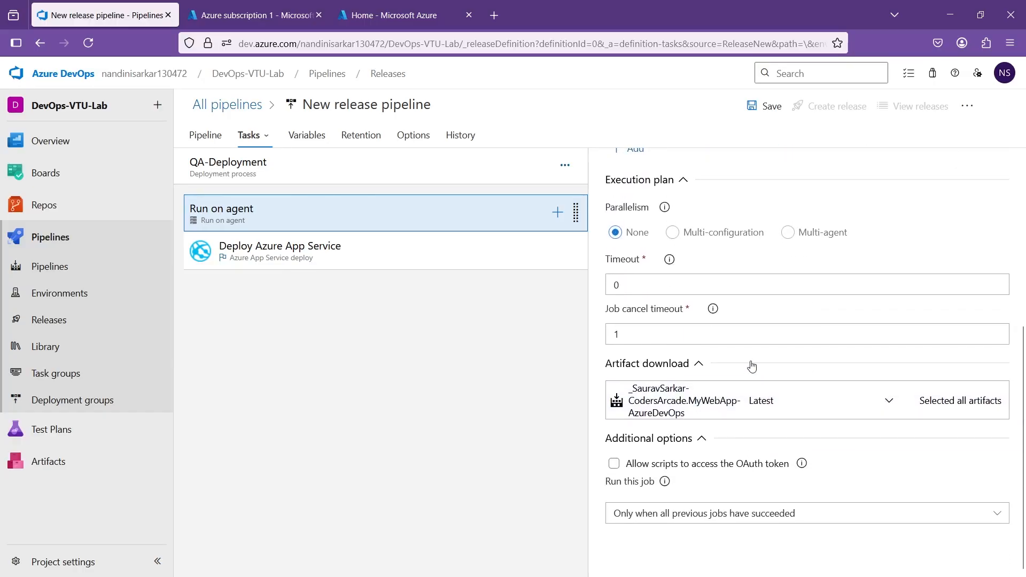
scroll(752, 366, up, 7)
scroll(752, 366, down, 7)
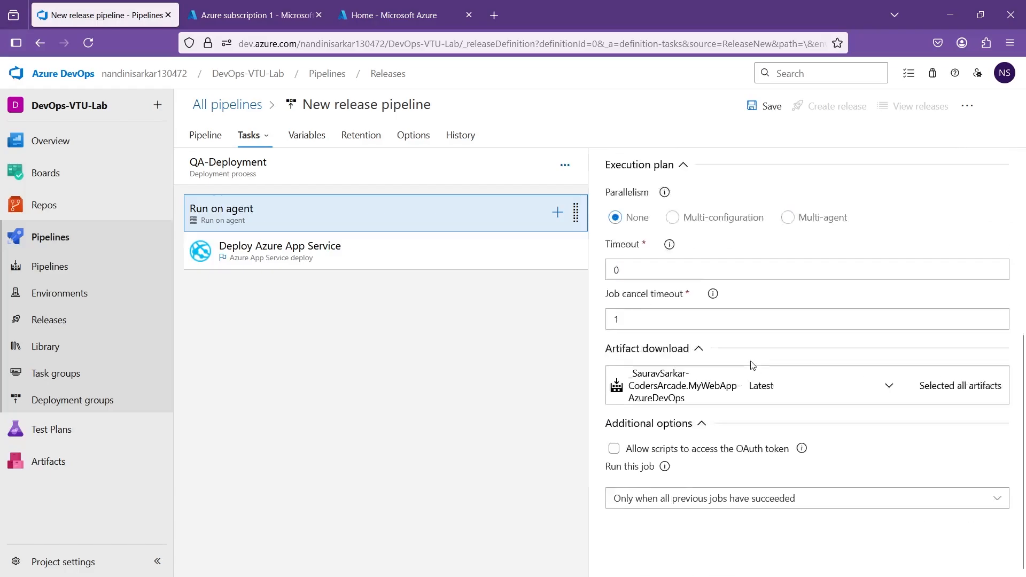
scroll(752, 366, up, 5)
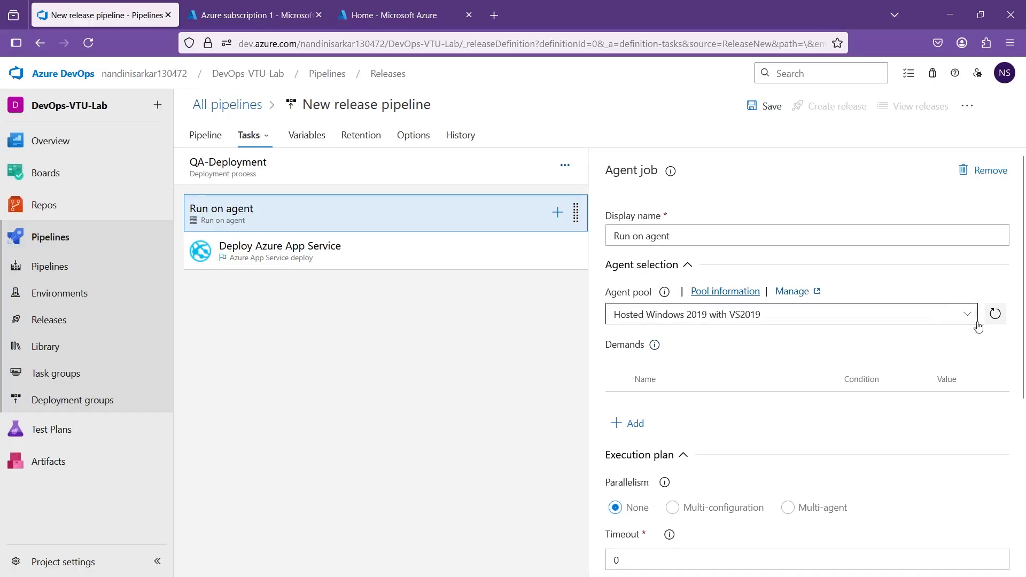
scroll(796, 364, down, 1)
scroll(794, 362, up, 1)
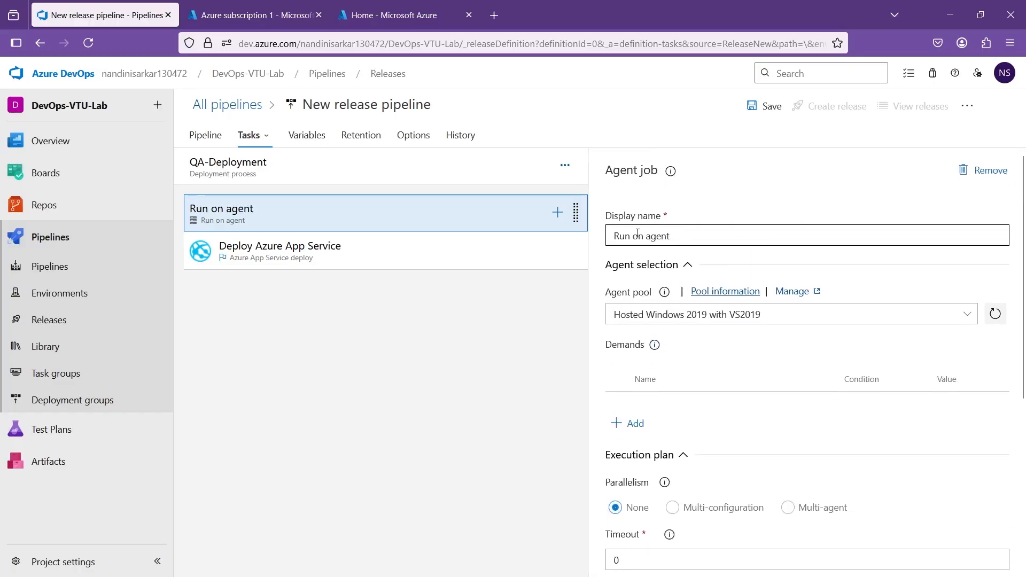
scroll(768, 275, down, 5)
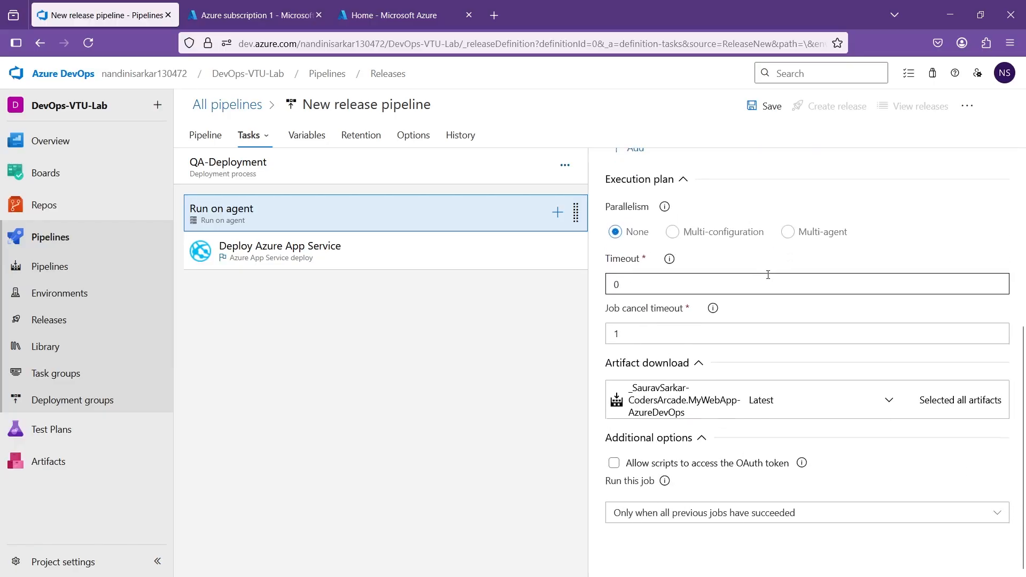
scroll(768, 275, up, 5)
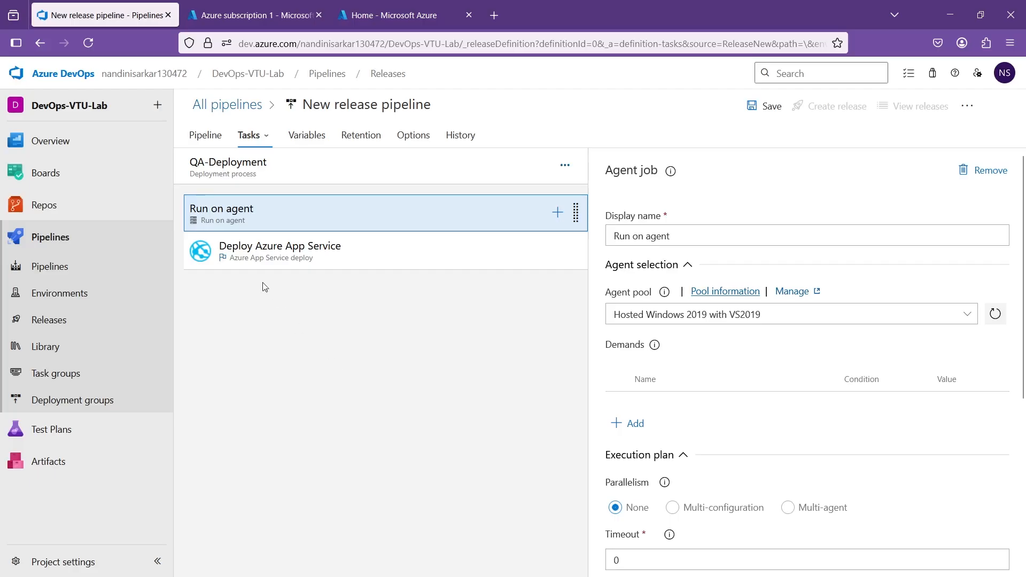
Set the package or folder of the Deploy Azure App Service task to $(System.DefaultWorkingDirectory)/**/*.war.
click(321, 257)
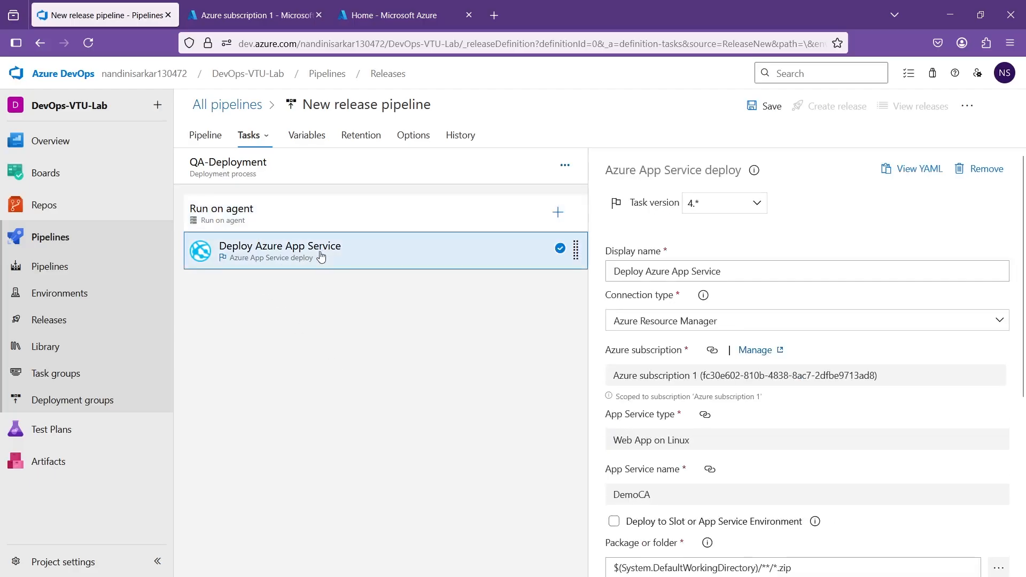
scroll(864, 297, down, 2)
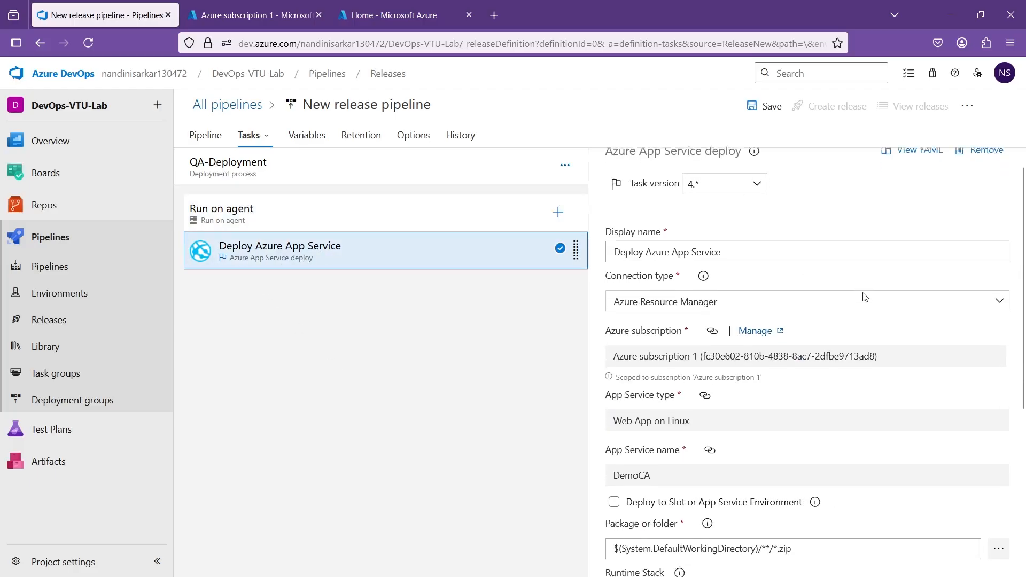
scroll(864, 297, down, 3)
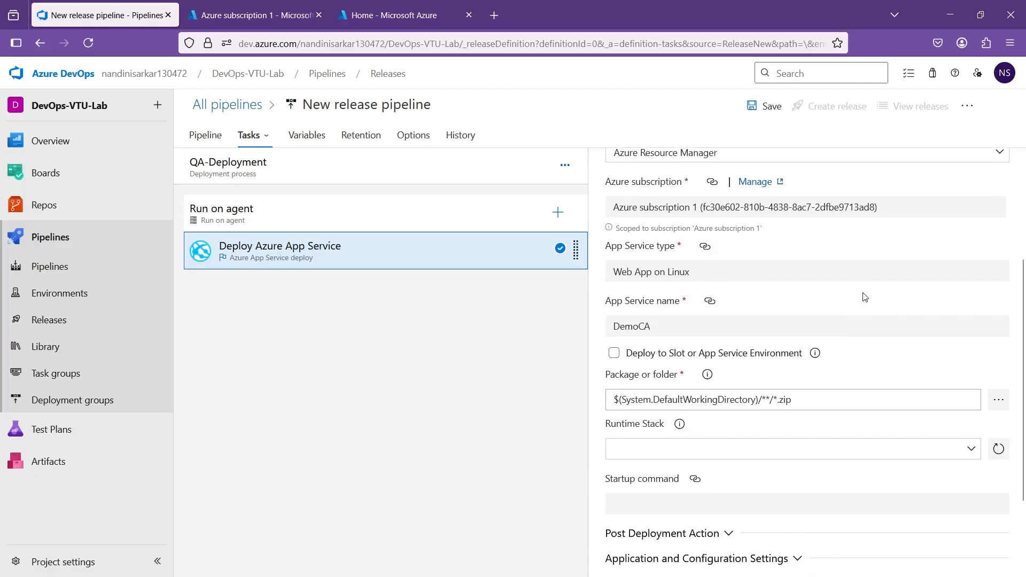
scroll(864, 296, down, 3)
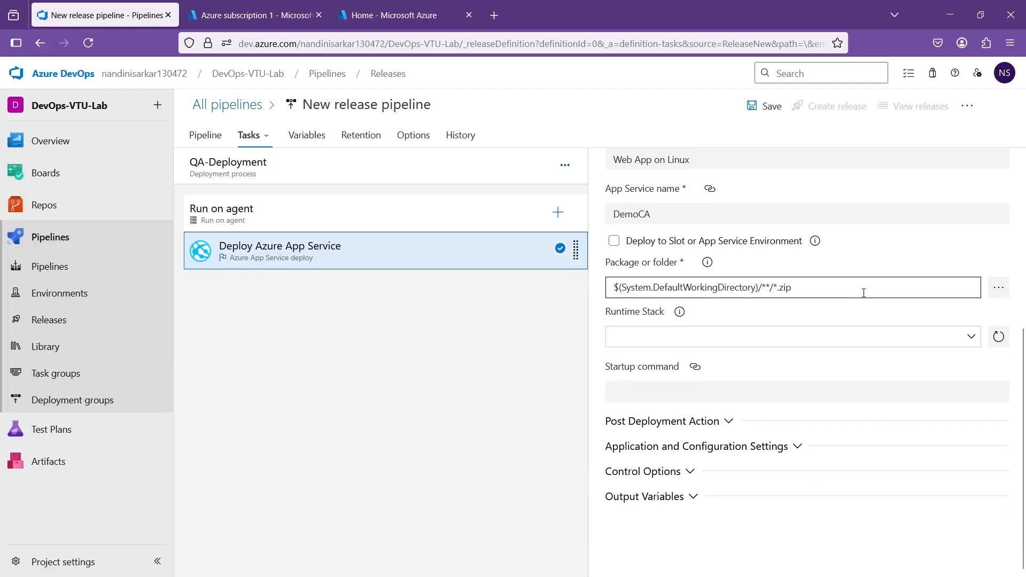
click(817, 290)
key(BackSpace)
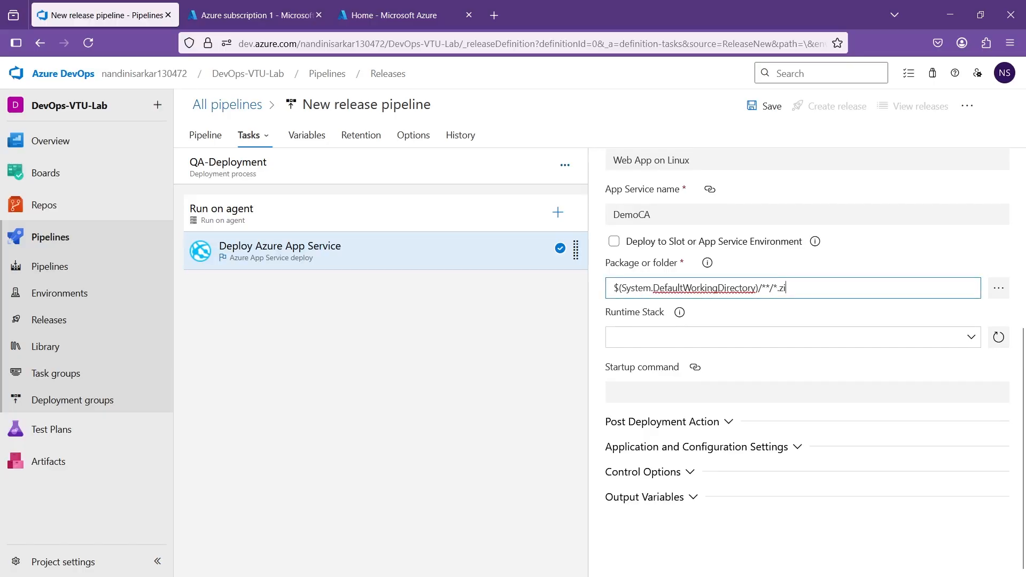
text(war)
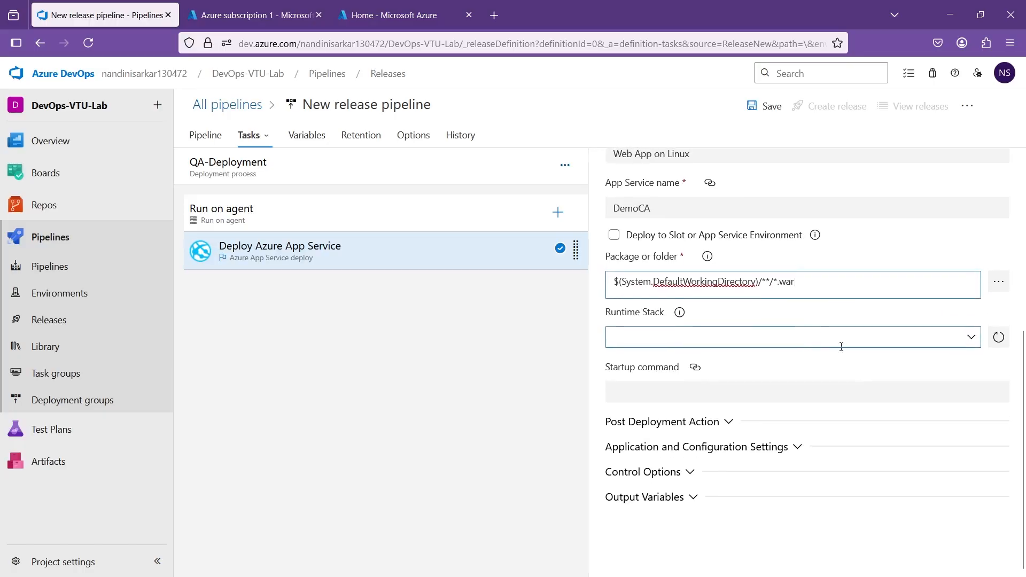
Review the Deploy Azure App Service task's settings and save the new release pipeline in the root folder.
scroll(813, 425, up, 4)
scroll(813, 424, up, 1)
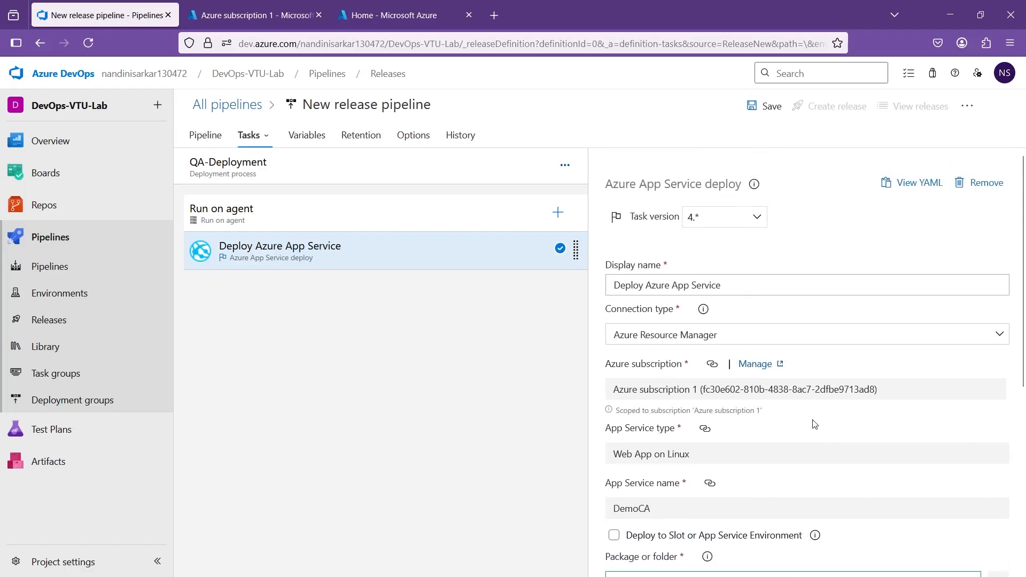
scroll(813, 425, down, 5)
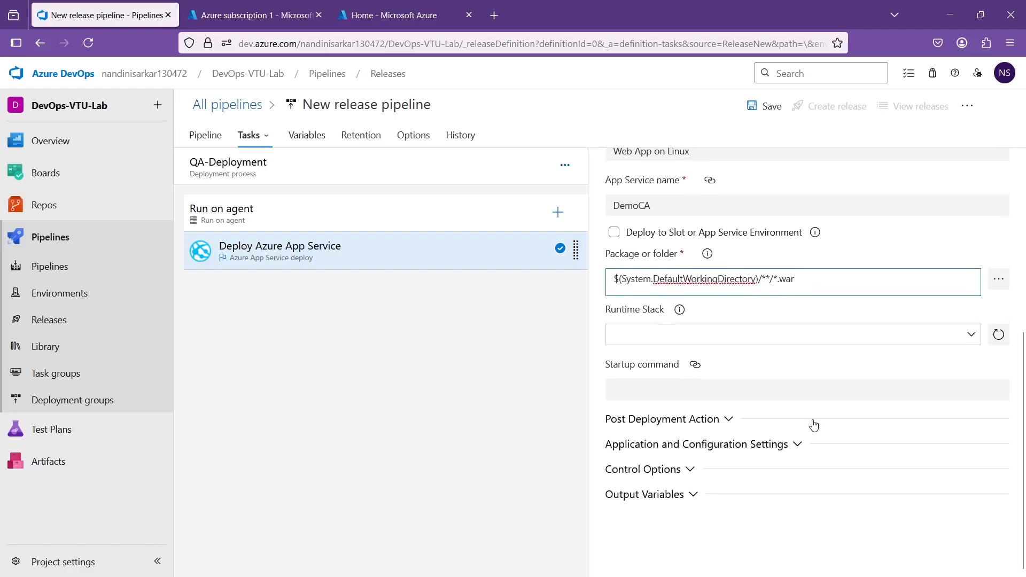
drag(800, 283, 607, 297)
scroll(827, 267, up, 5)
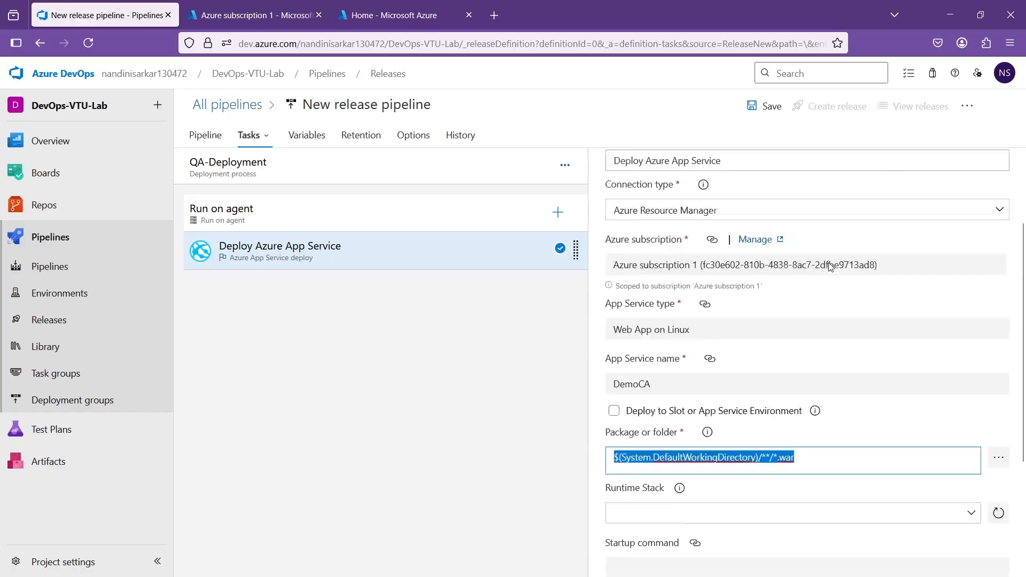
click(771, 106)
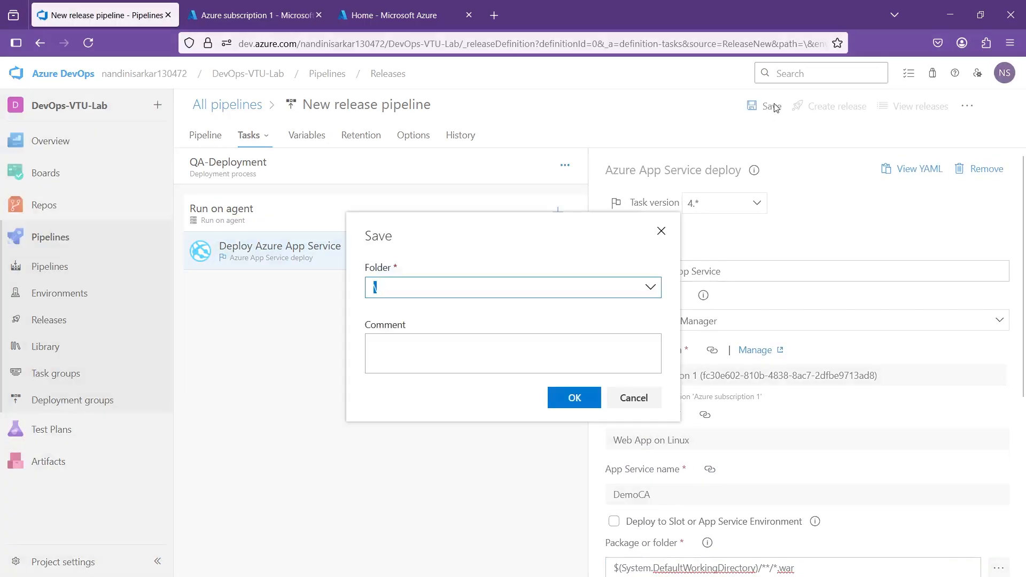
click(593, 400)
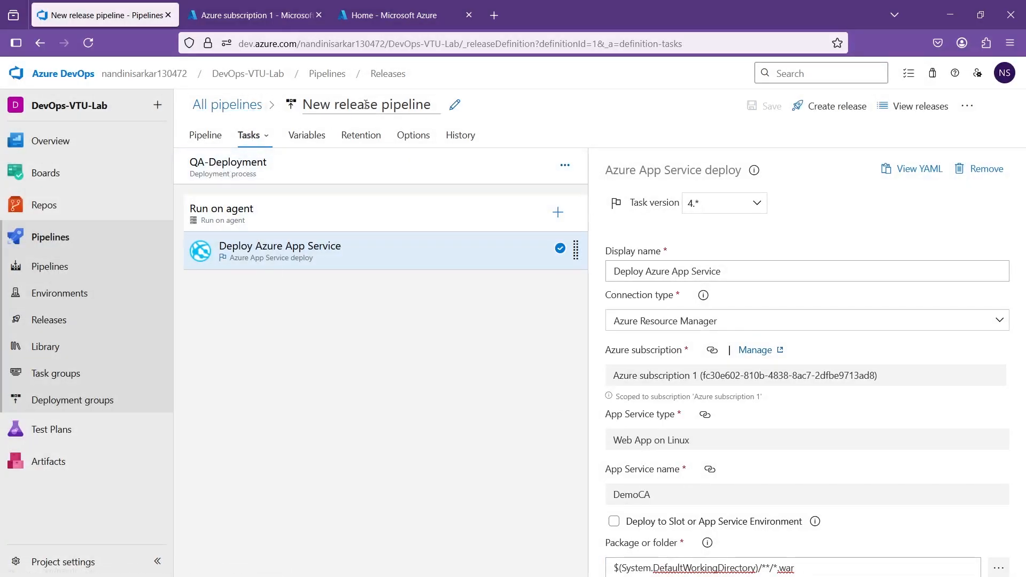
Rename the release pipeline to Release-1 and save the change.
triple_click(392, 106)
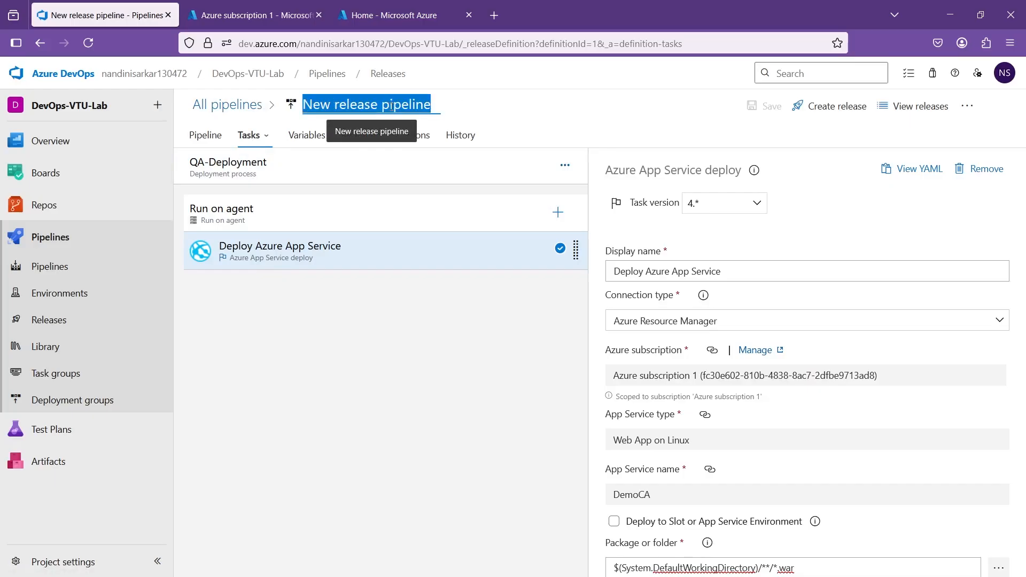
text(Release-1)
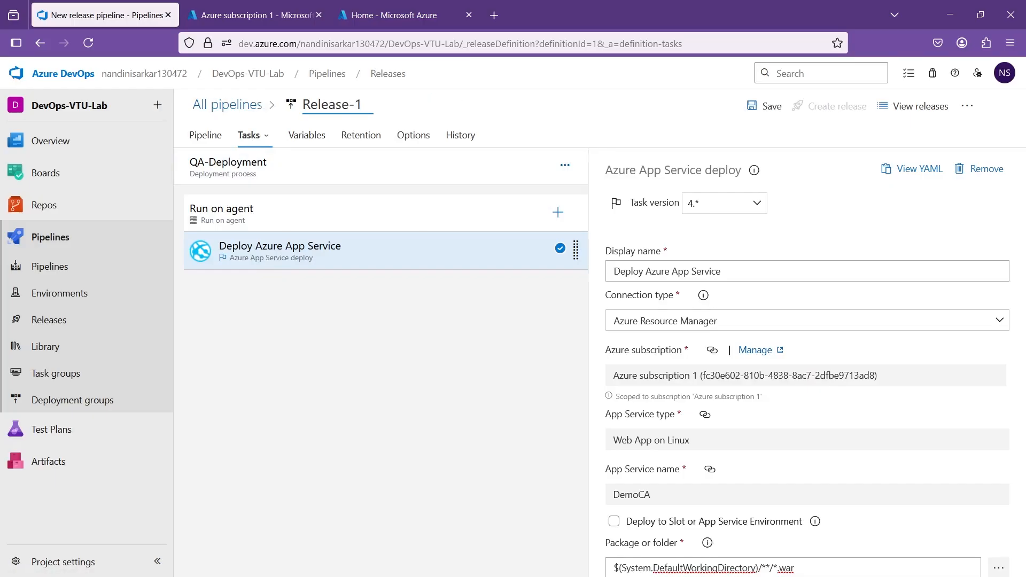
click(770, 107)
click(573, 371)
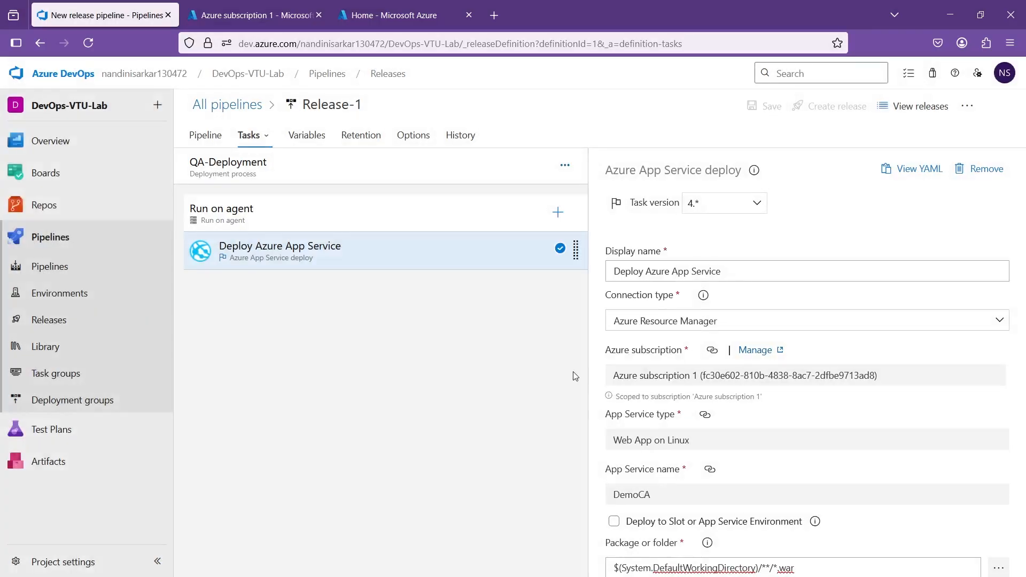
From the list of all pipelines, create a release of Release-1 using artifact version 20250520.1.
click(234, 106)
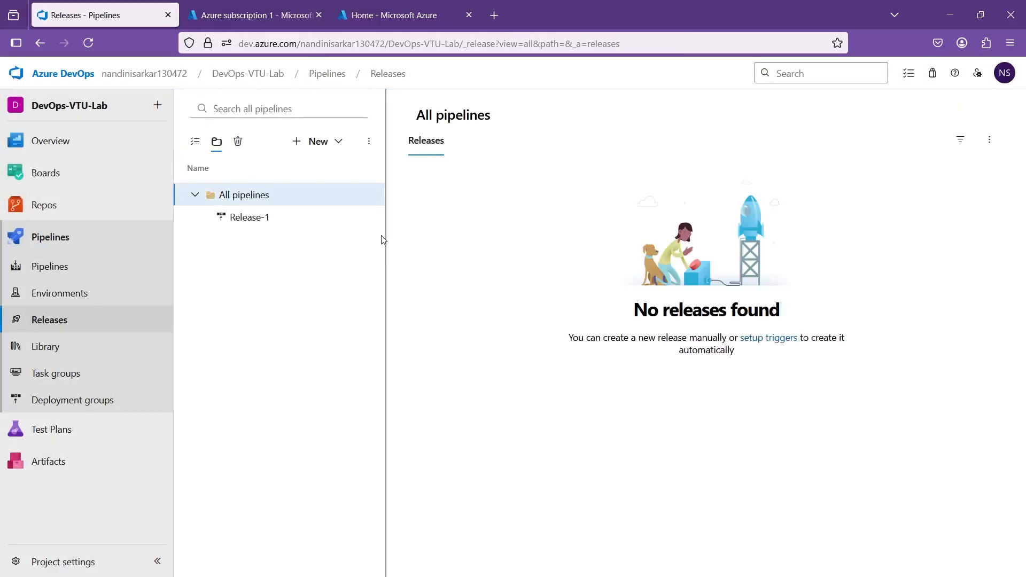
click(265, 218)
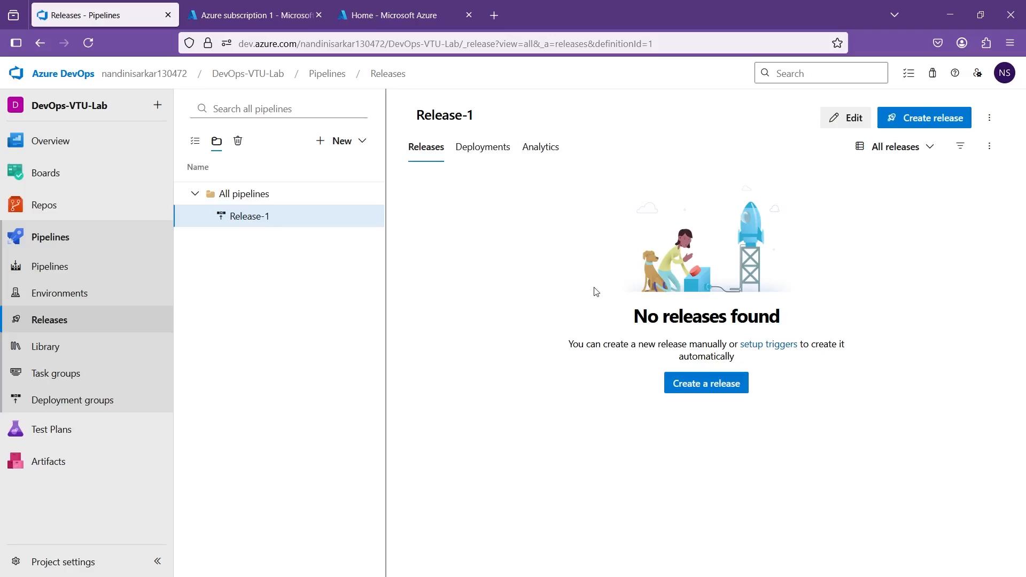
click(928, 124)
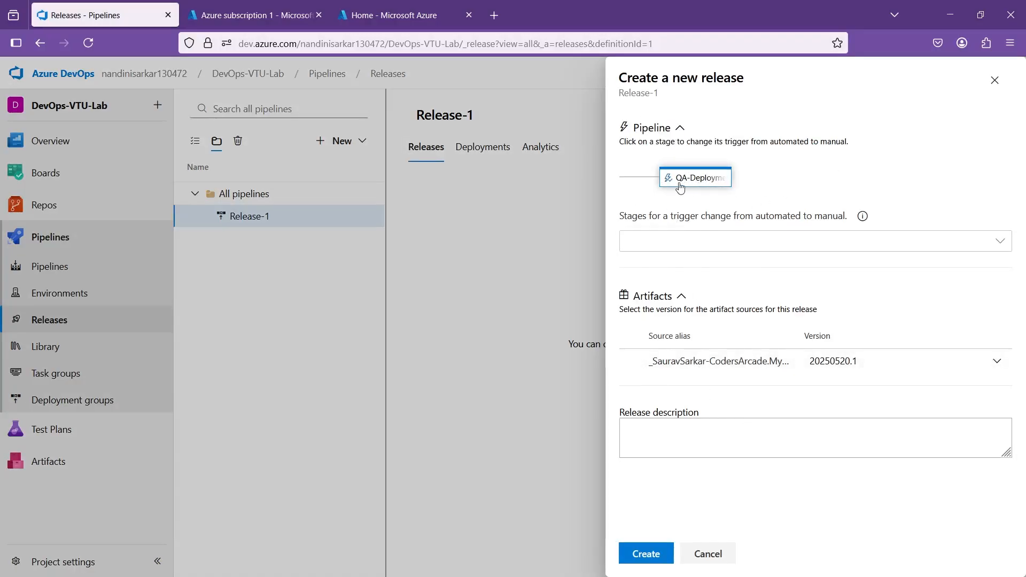
click(652, 561)
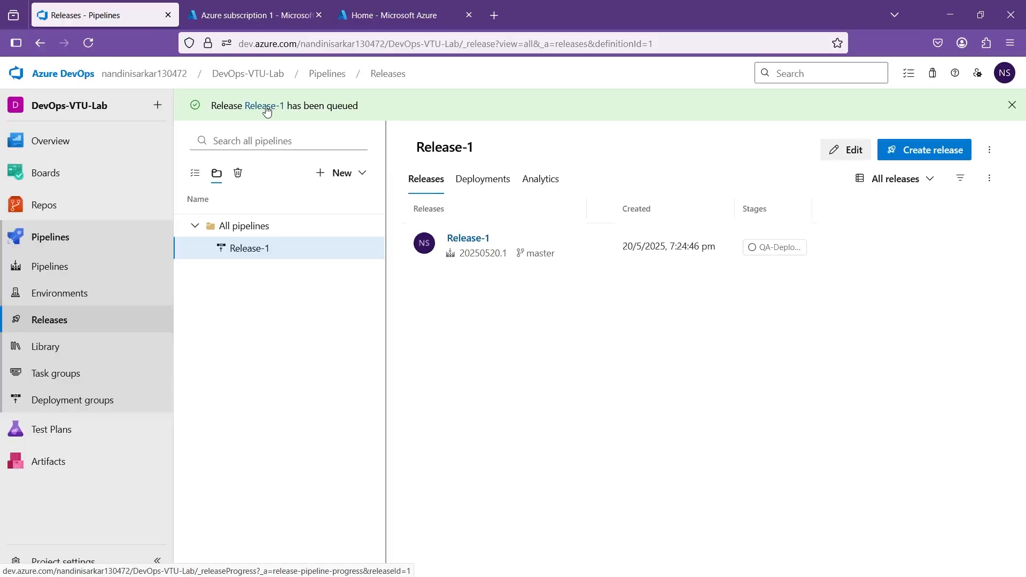
Check the queued release's QA-Deployment logs, viewing the deployment process and Run on agent job and reloading the page for current progress.
click(266, 107)
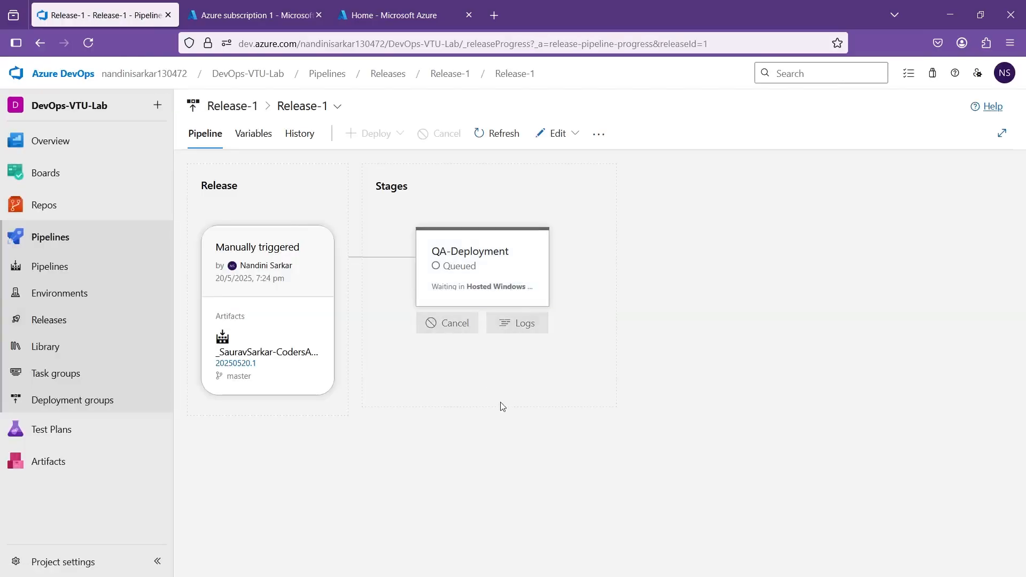
click(514, 330)
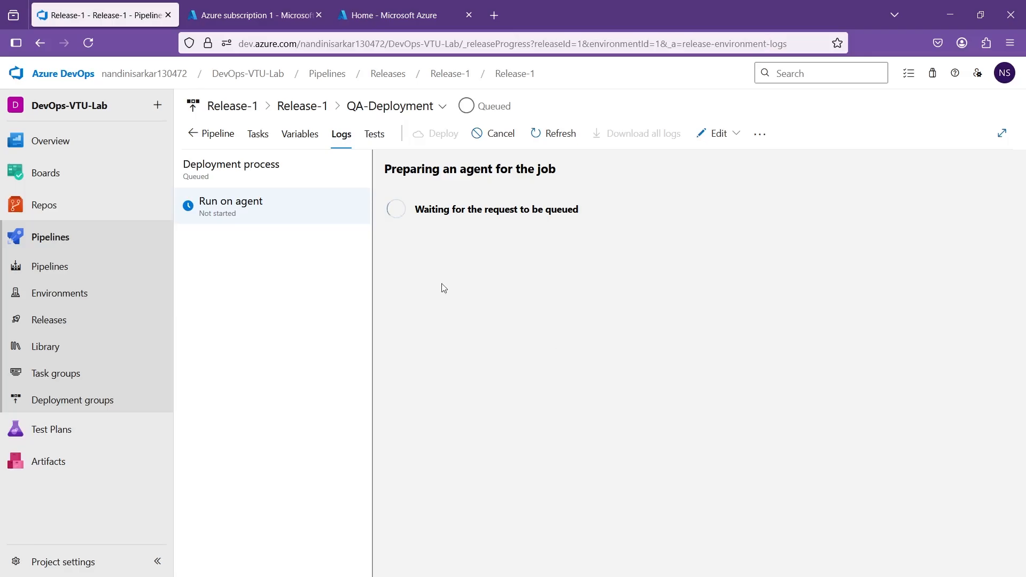
click(255, 181)
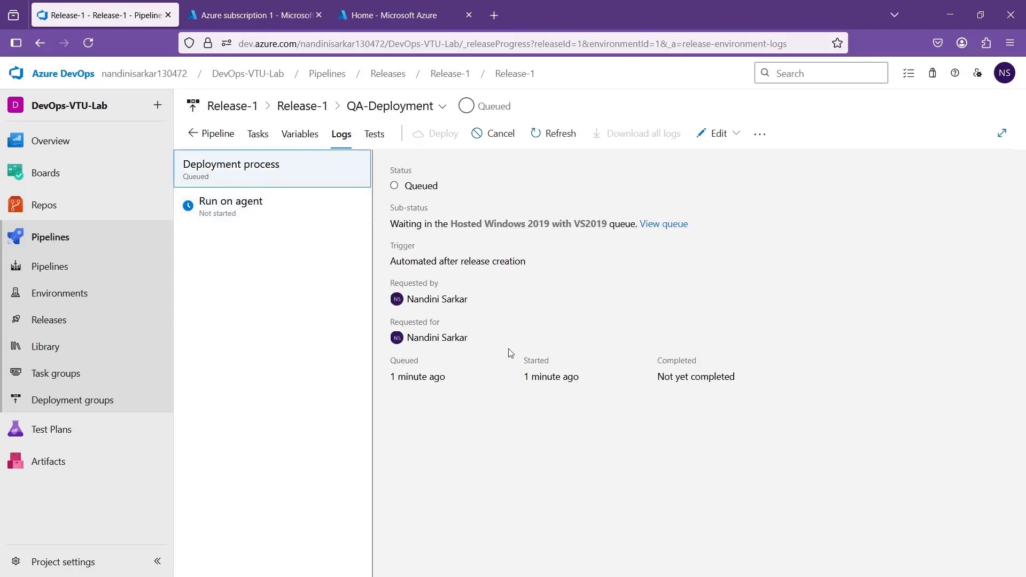
click(276, 217)
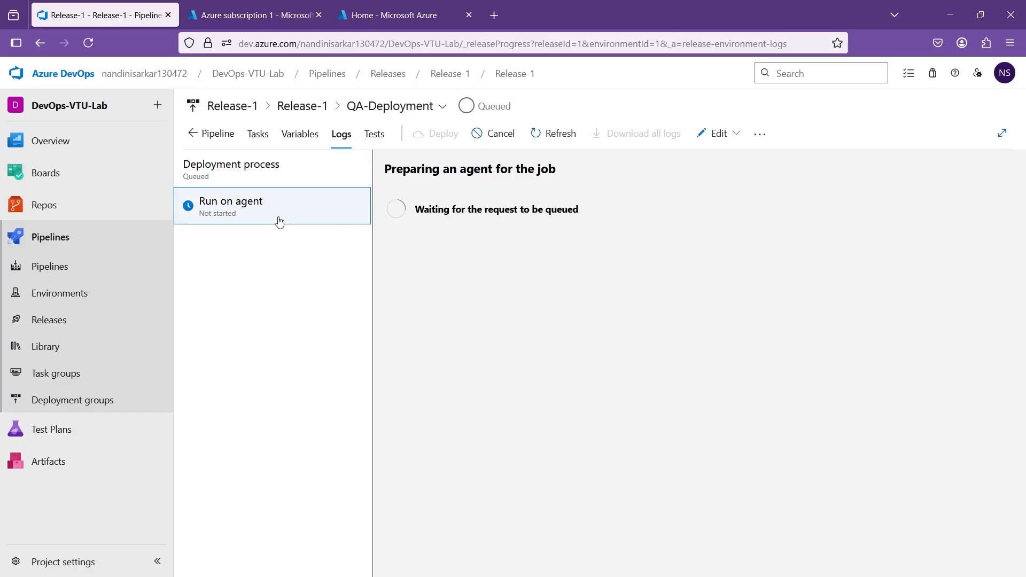
key(F5)
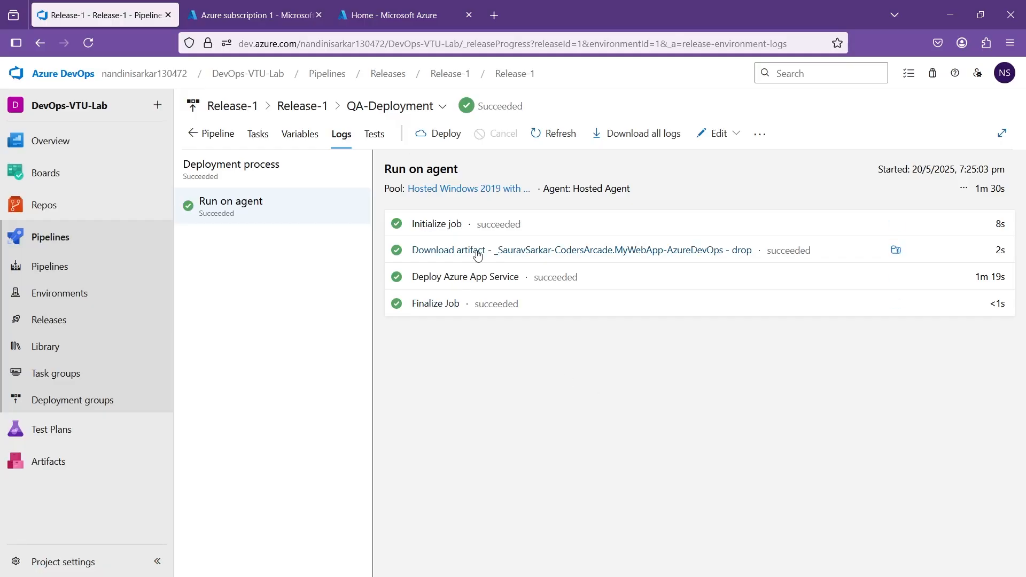
Return to the Release-1 pipeline's releases and create another release with artifact version 20250520.1.
click(311, 112)
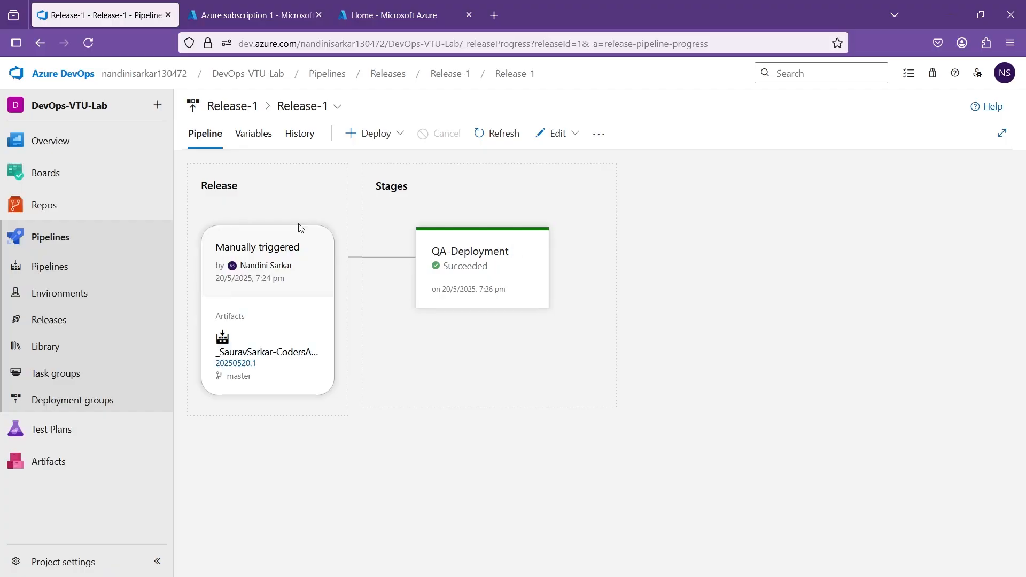
click(243, 108)
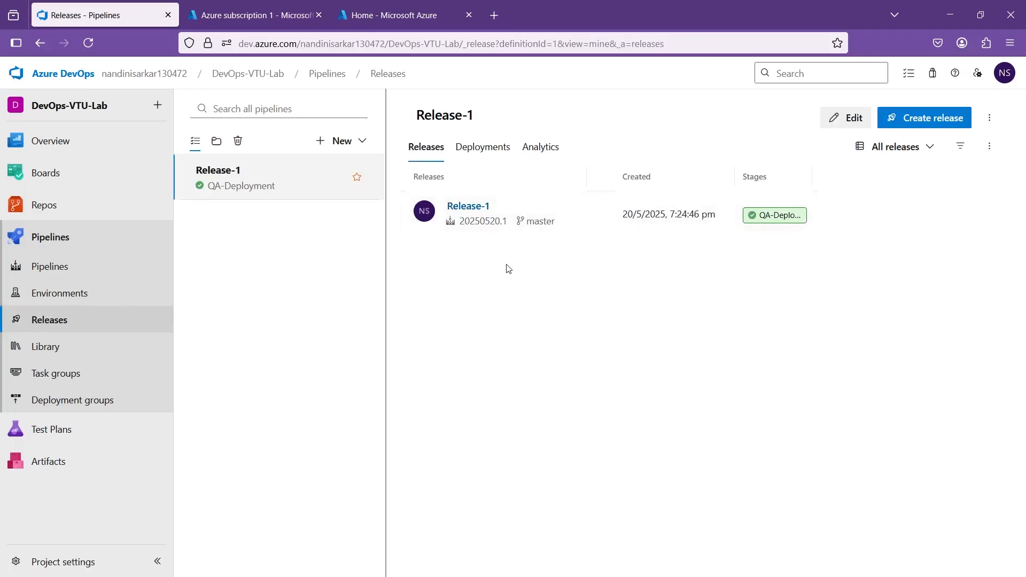
click(942, 117)
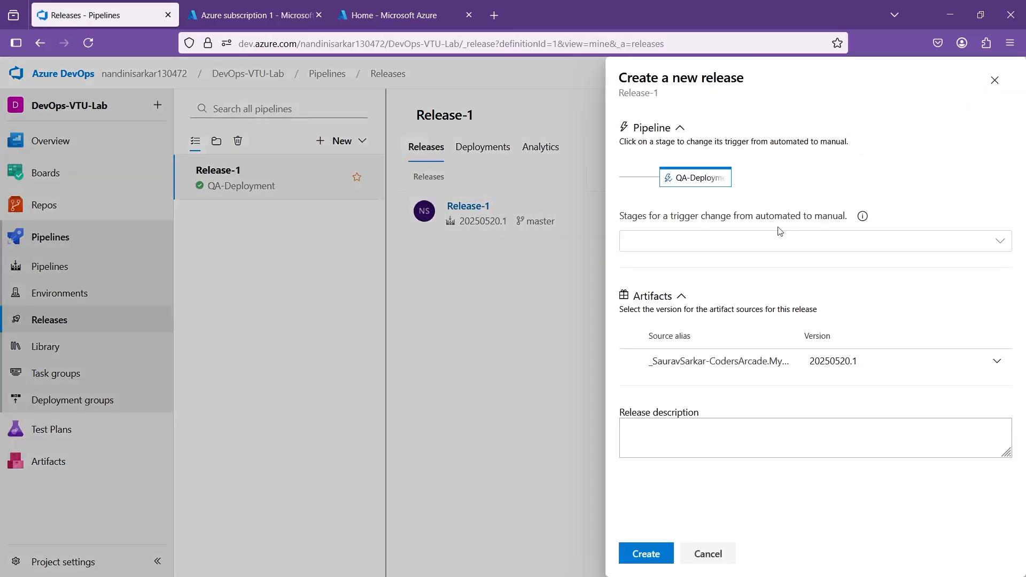
click(647, 547)
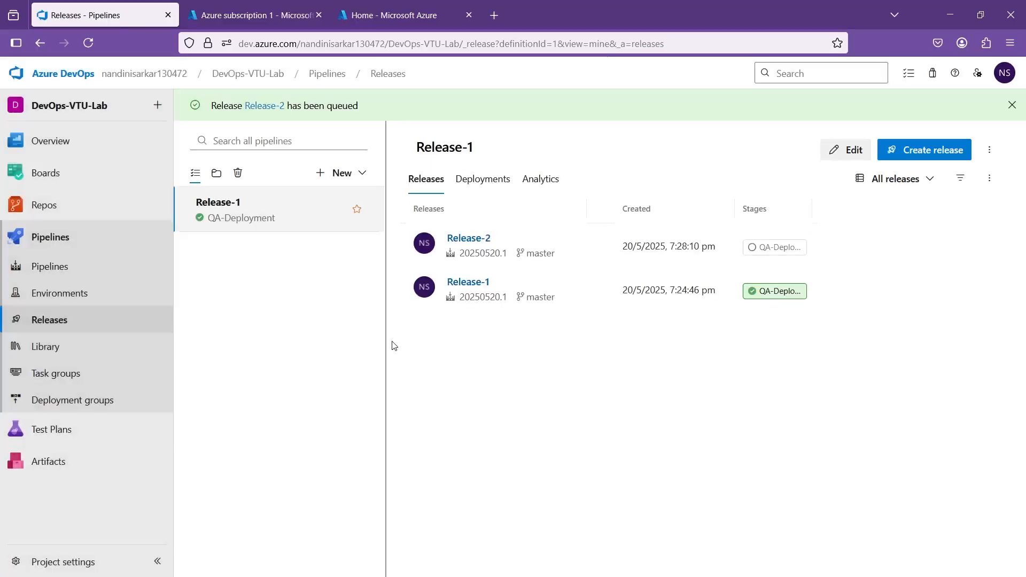
Open the newly queued release and view the live logs of its QA-Deployment stage.
click(264, 106)
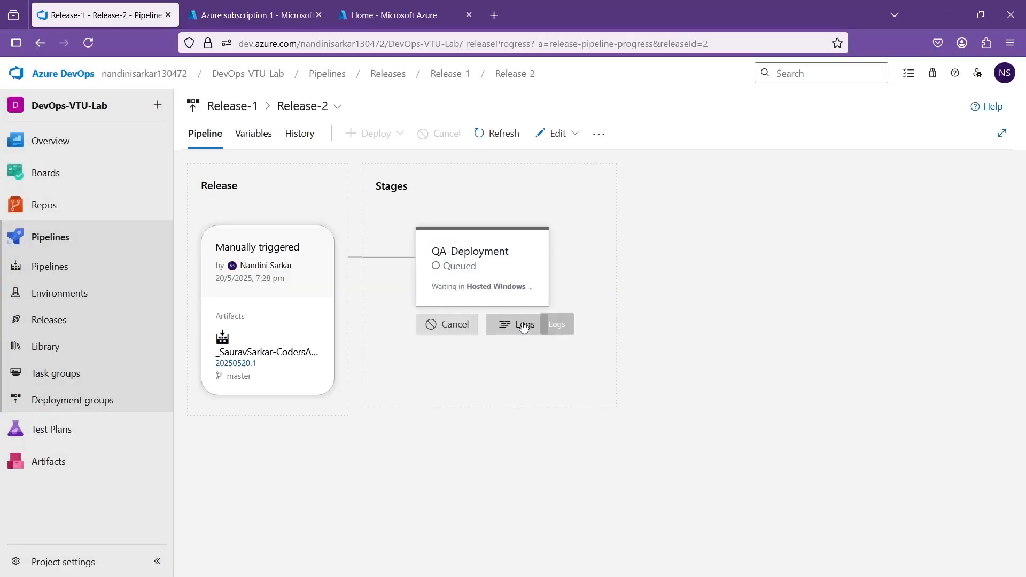
click(525, 324)
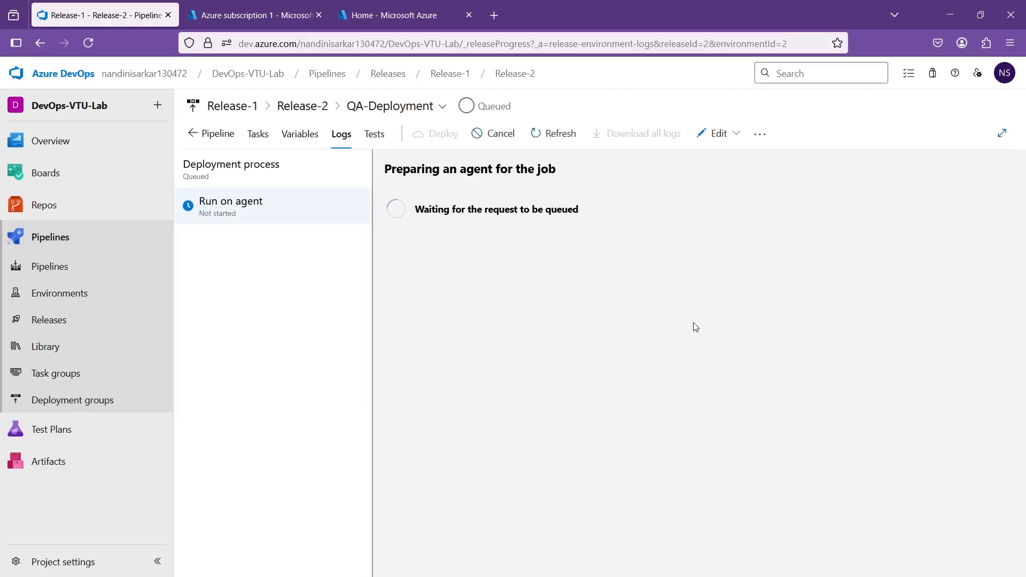
click(295, 105)
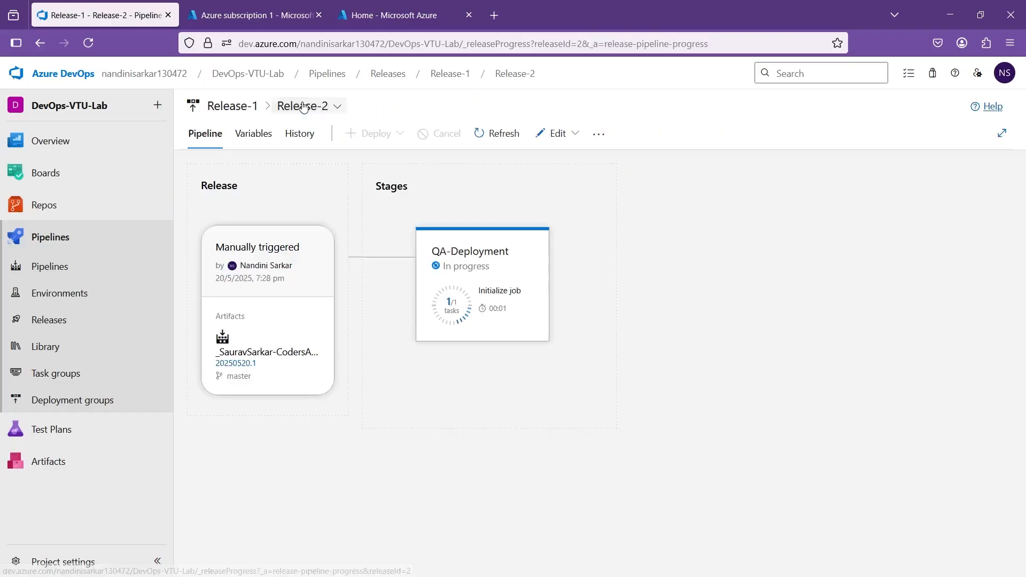
mouse_move(481, 314)
click(518, 359)
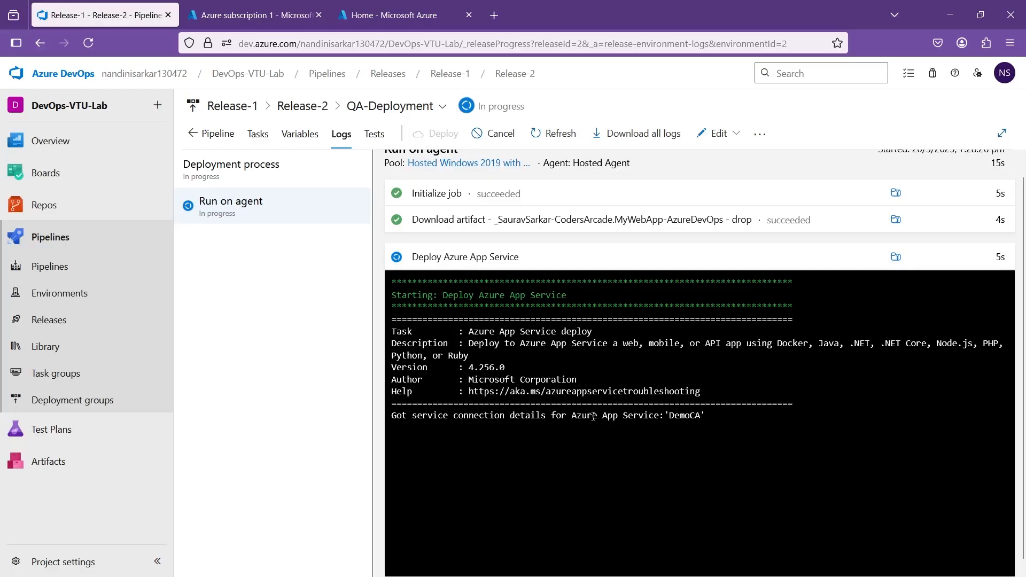
Read the live Deploy Azure App Service output, focusing on the line about the DemoCA service connection details.
drag(710, 415, 390, 418)
click(776, 438)
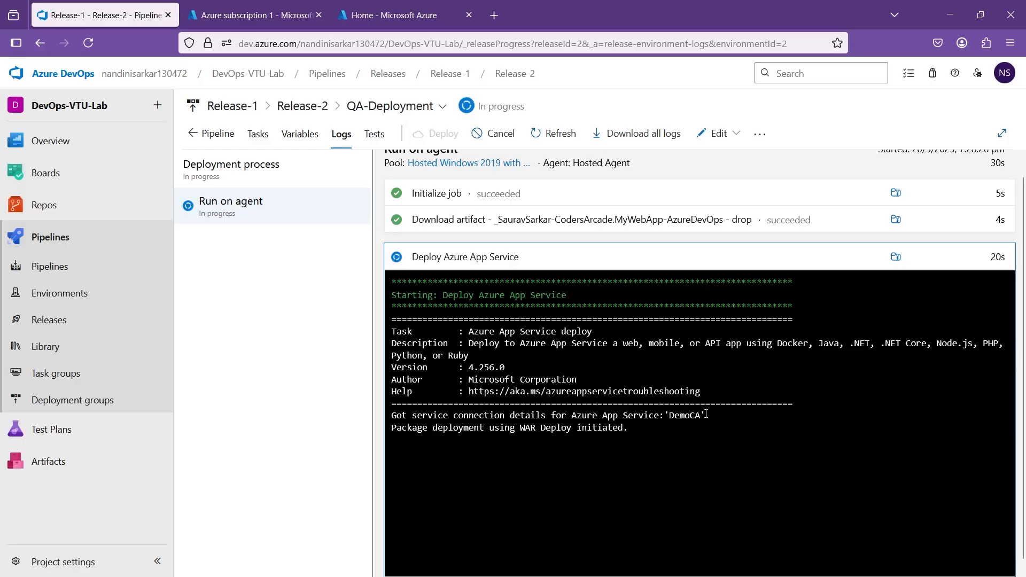
drag(393, 420, 706, 418)
click(708, 463)
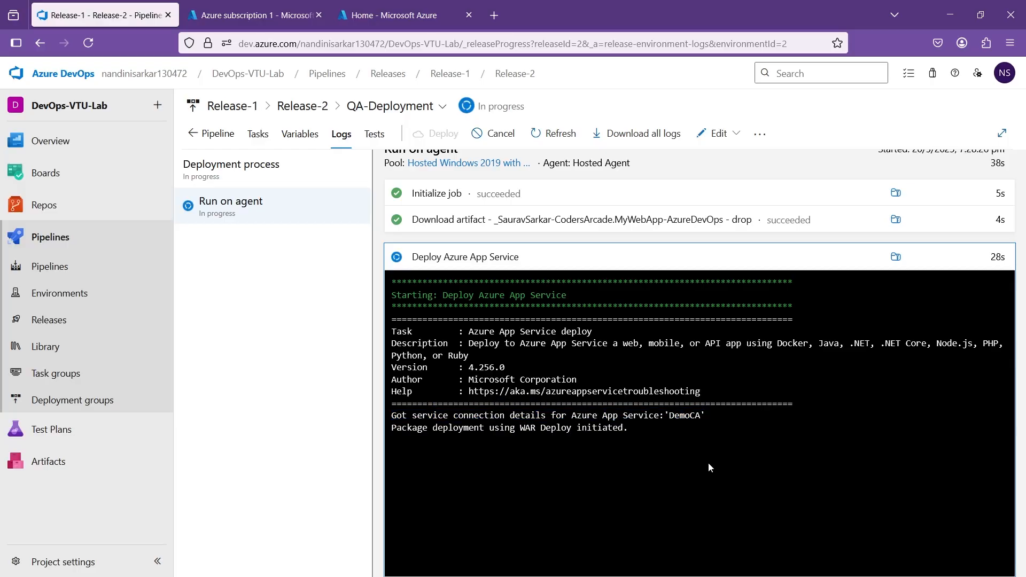
Examine the full logs of the Initialize job, Download artifact and Deploy Azure App Service tasks in turn.
click(439, 193)
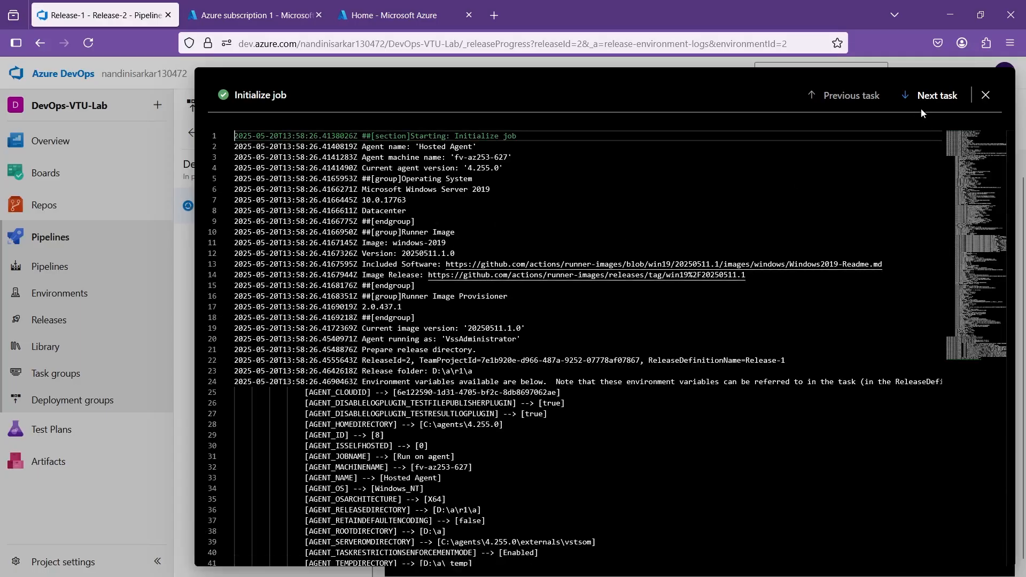
scroll(642, 426, down, 20)
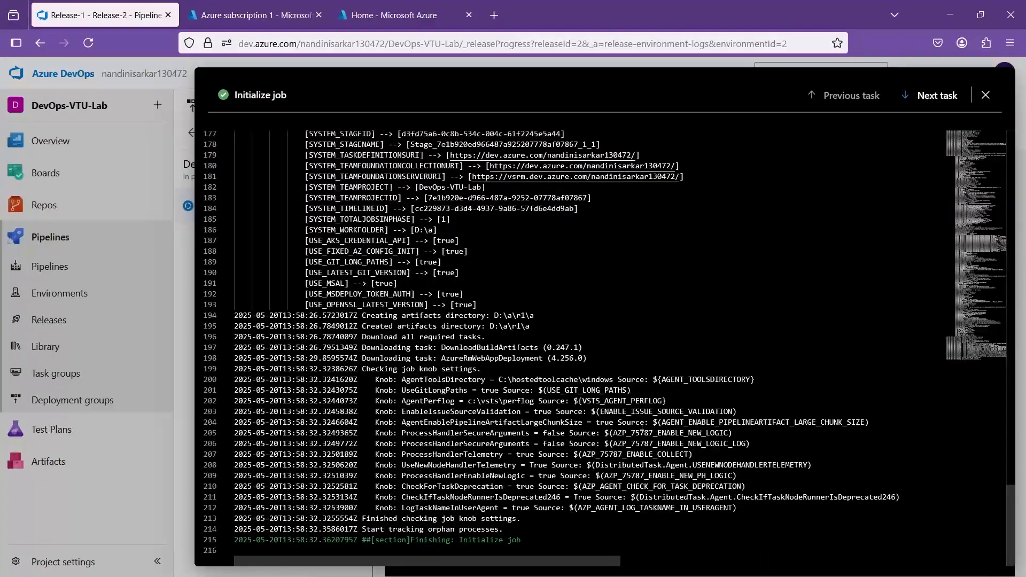
scroll(642, 426, up, 20)
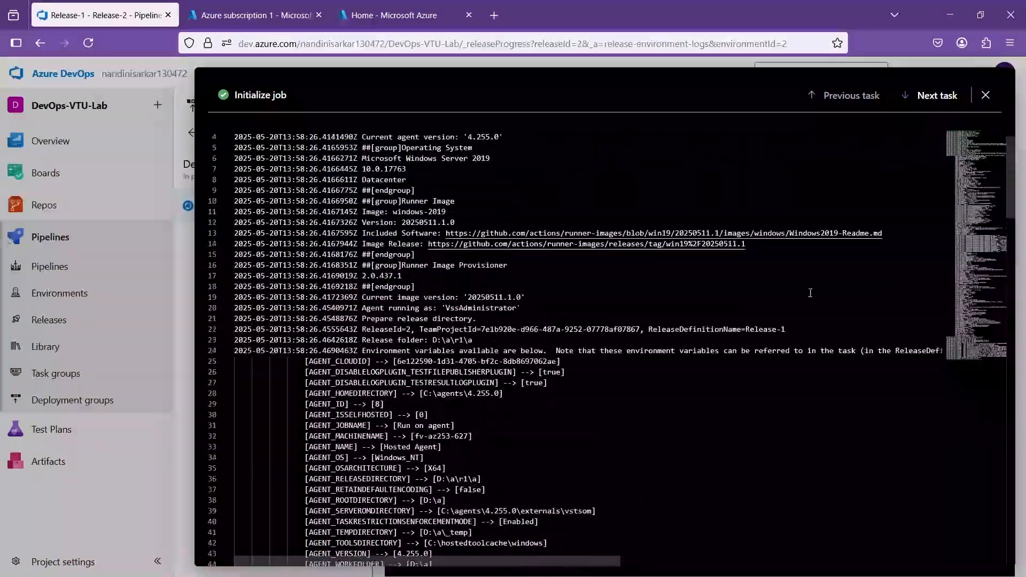
click(941, 97)
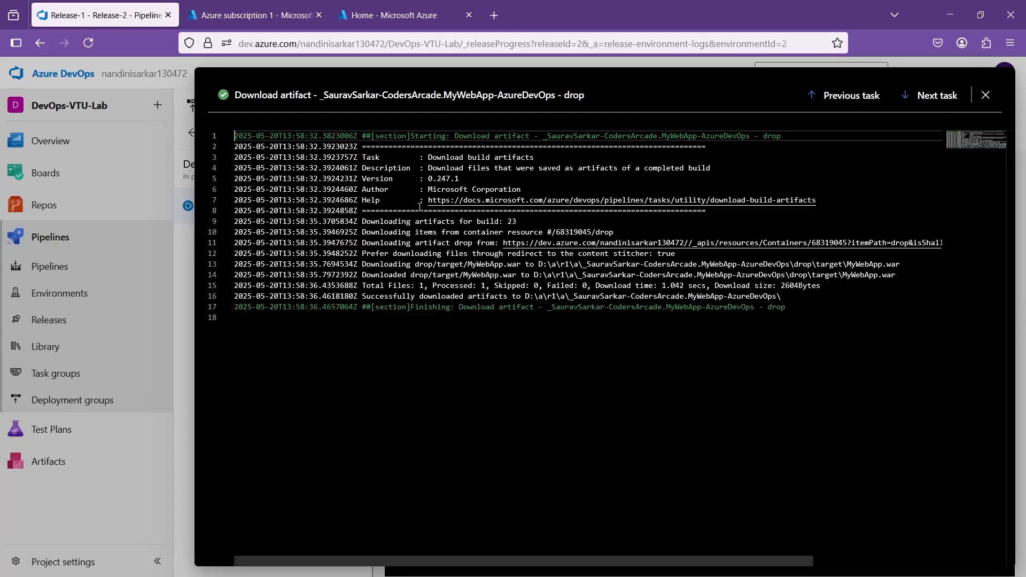
click(931, 95)
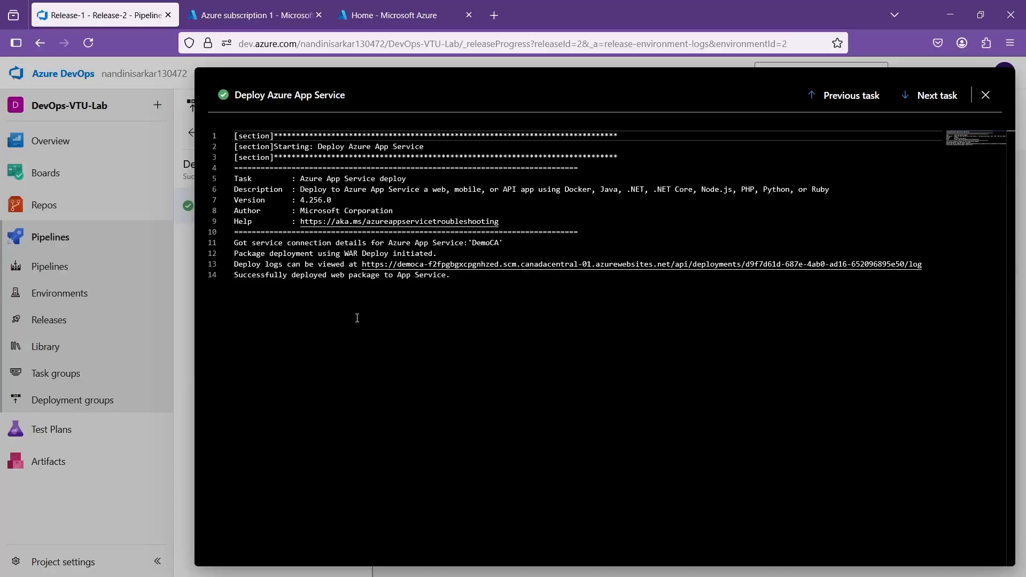
scroll(357, 318, up, 5)
scroll(357, 318, down, 7)
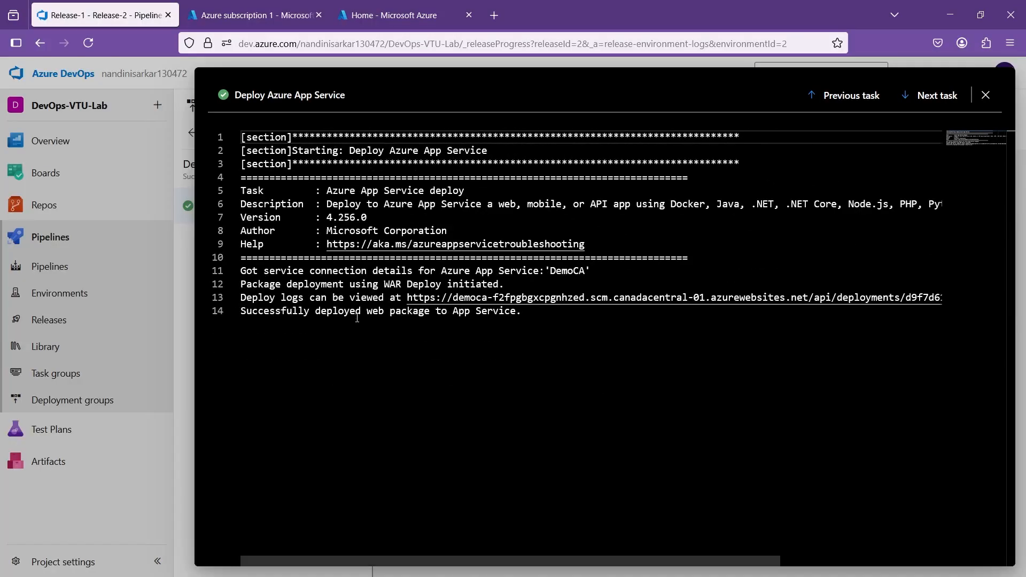
Go back to the Download artifact task's log and inspect its entries at different text sizes.
click(857, 96)
click(479, 303)
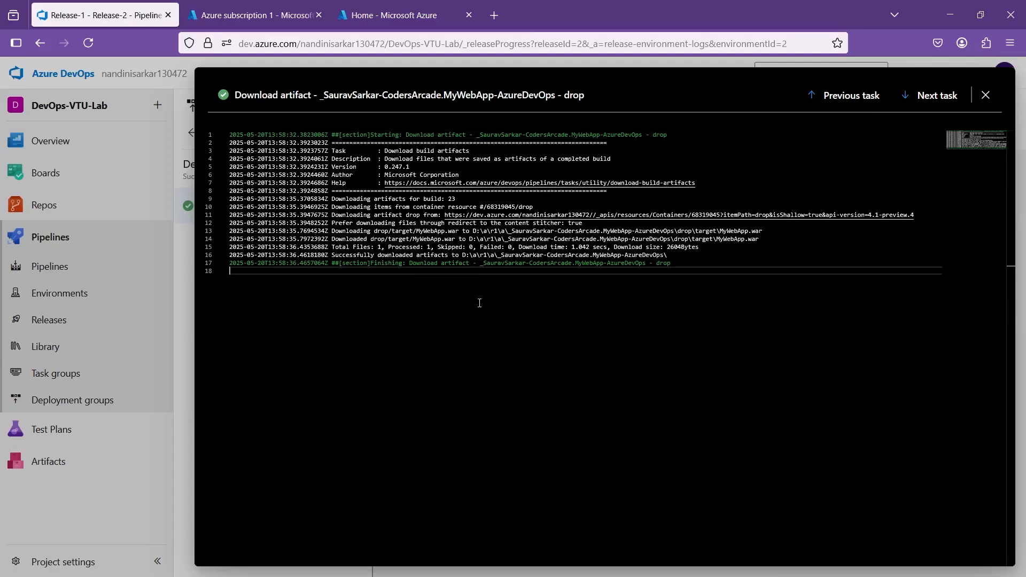
scroll(479, 303, up, 4)
scroll(480, 303, down, 6)
scroll(479, 303, up, 3)
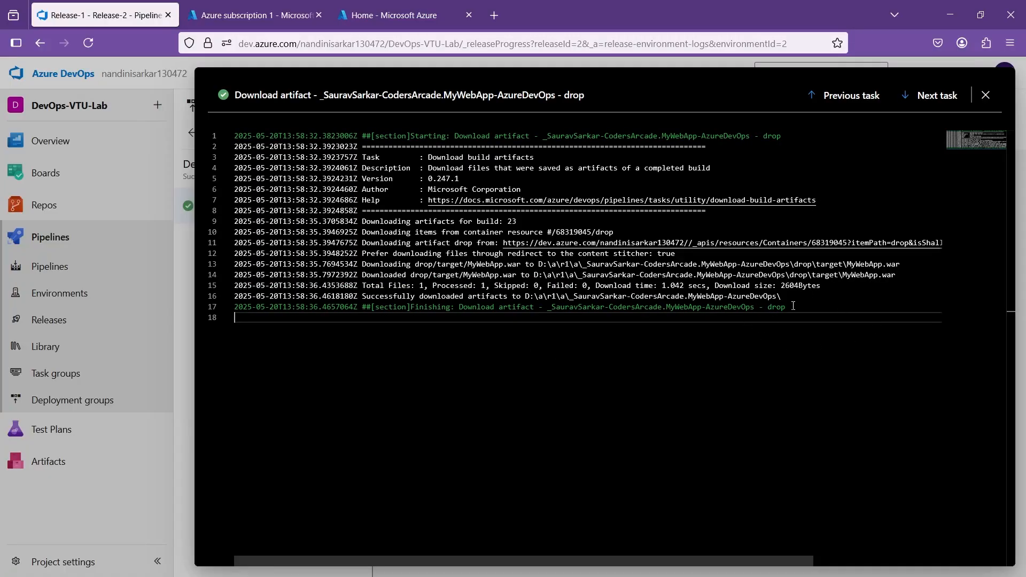
Open the Deploy Azure App Service task's log and copy the App Service Application URL from it.
click(925, 94)
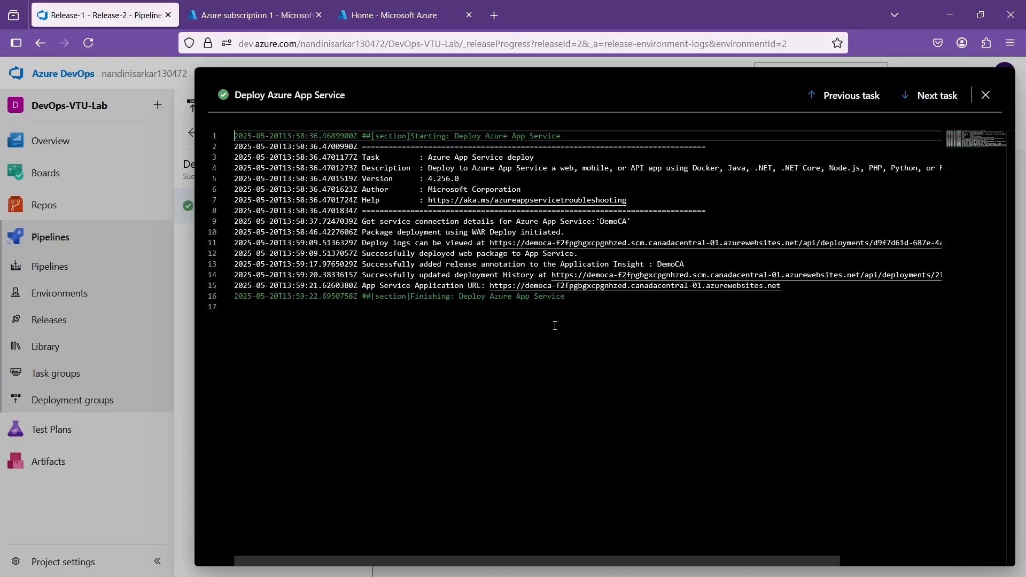
scroll(554, 326, up, 5)
scroll(555, 325, down, 4)
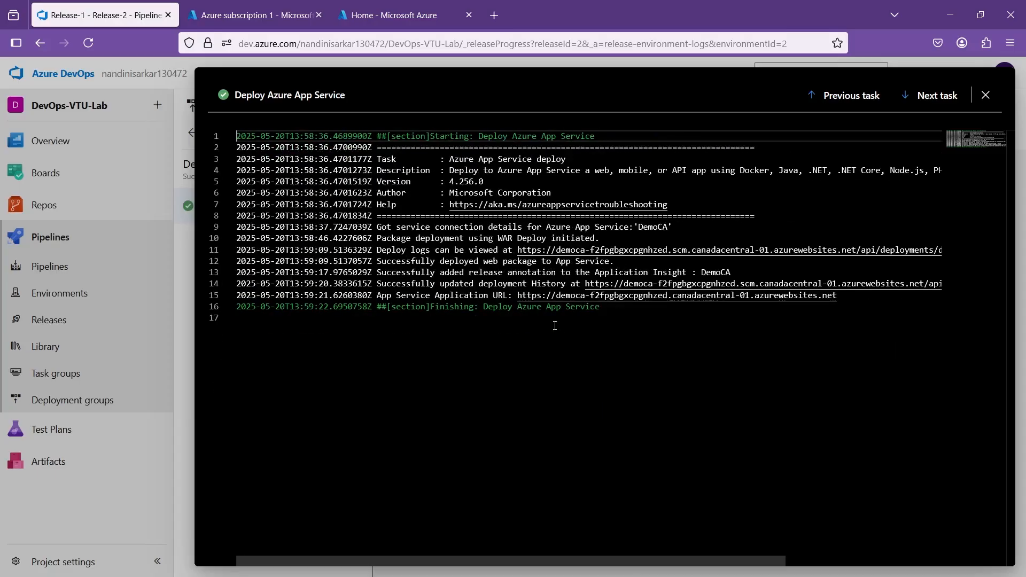
drag(377, 295, 518, 296)
key(ctrl+c)
click(784, 405)
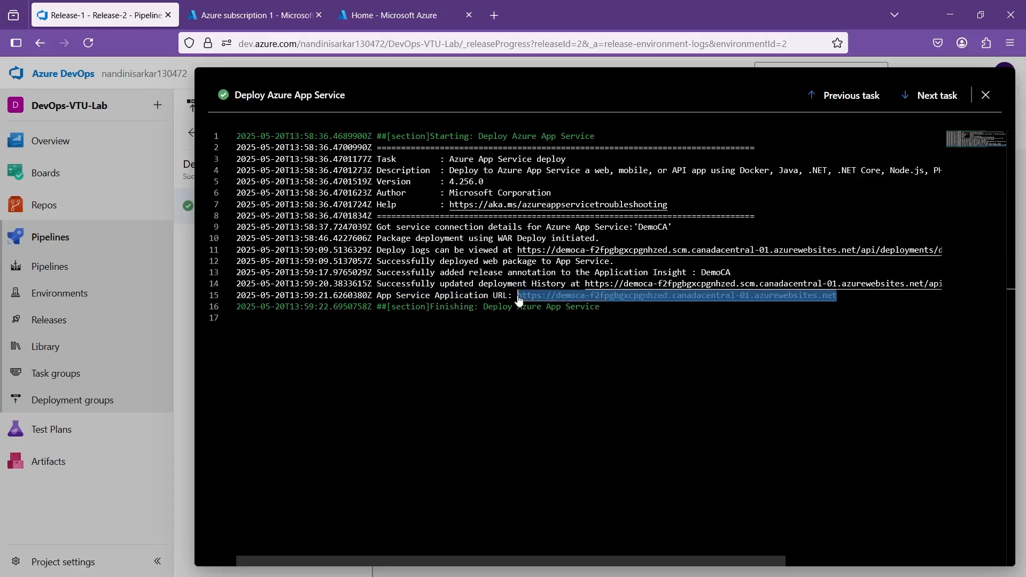
Open the copied App Service Application URL in a new browser tab.
click(494, 16)
key(ctrl+v)
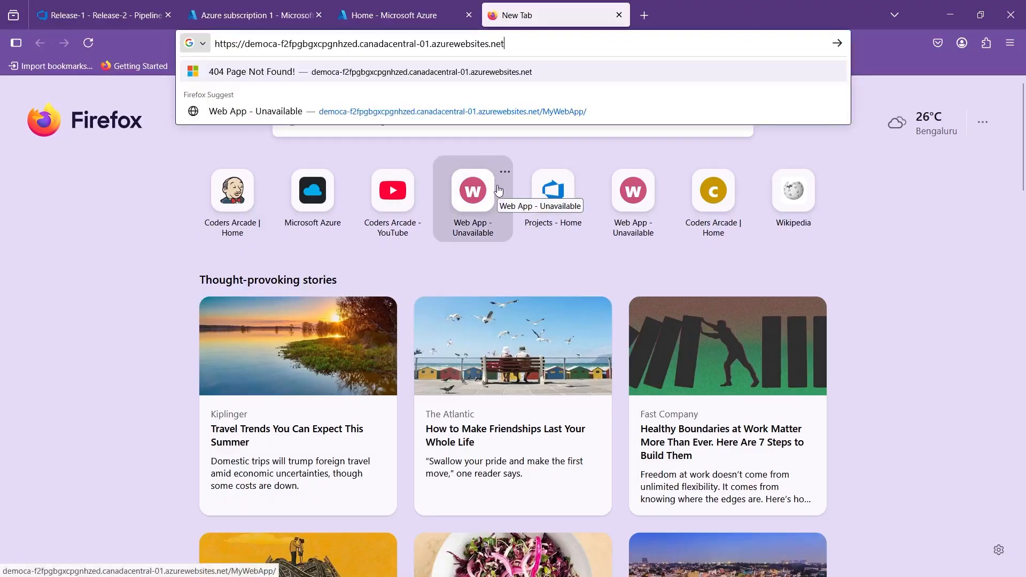
key(Return)
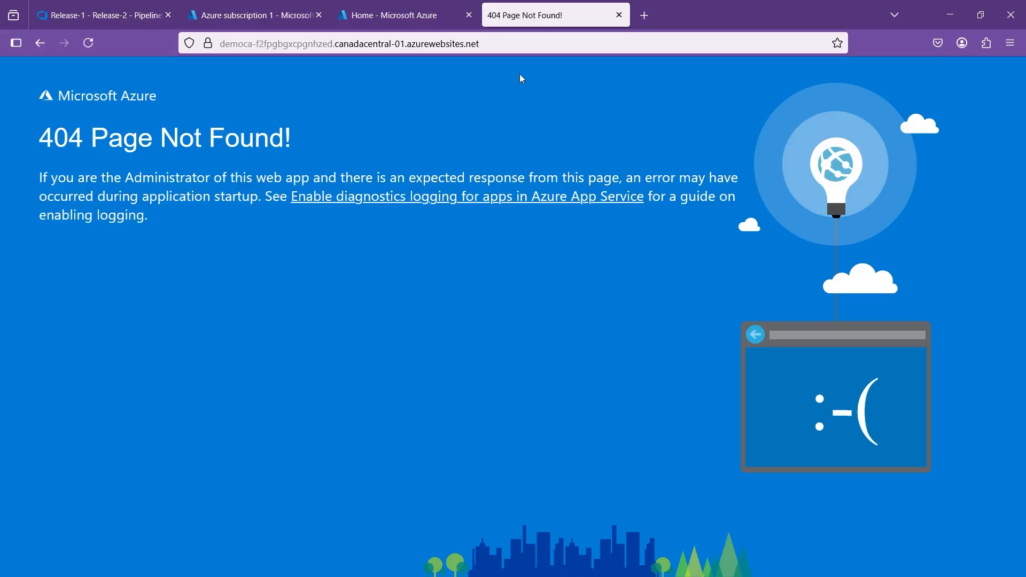
Extend the QA site's address with the path MyWebApp/ and load the deployed application.
click(513, 44)
click(514, 44)
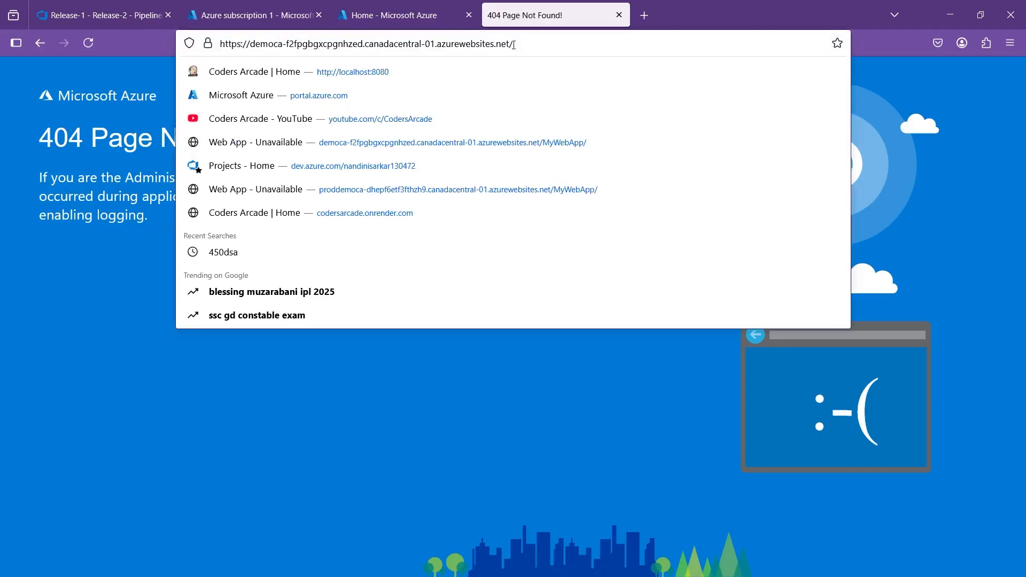
text(/)
key(BackSpace)
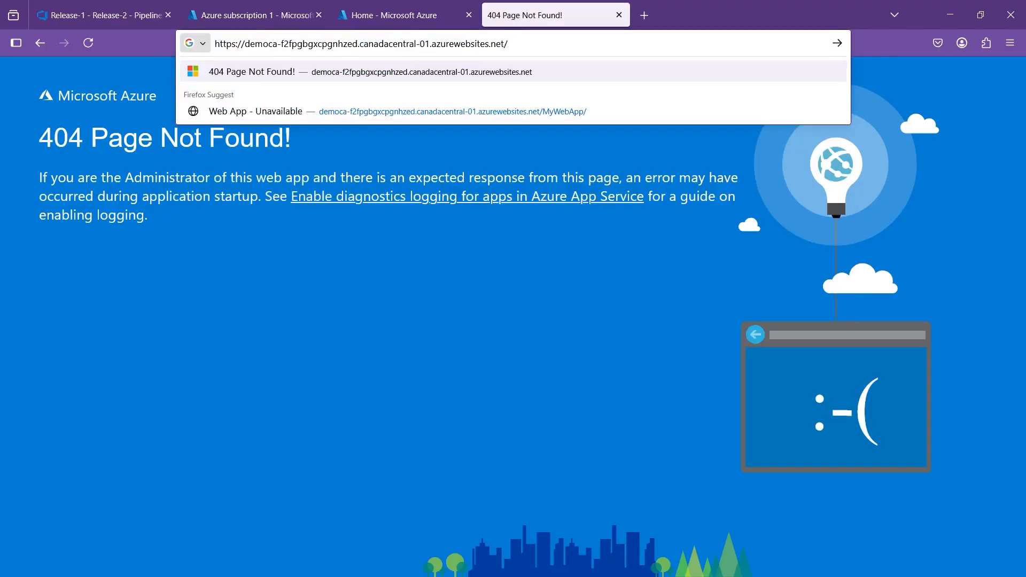
text(M)
key(Right)
key(Return)
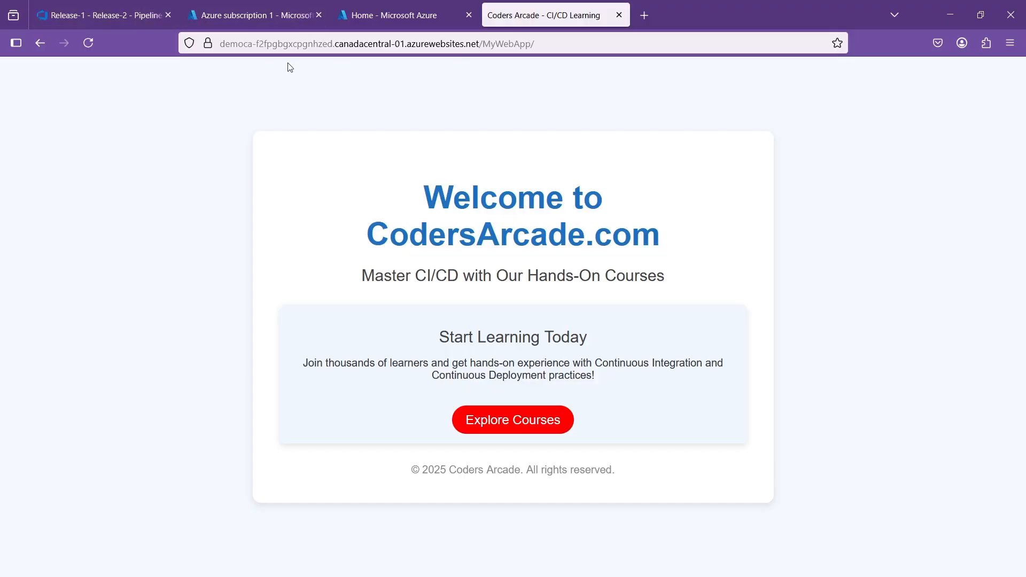
Check the democa part of the web app's address and copy the full MyWebApp URL.
click(252, 44)
click(252, 44)
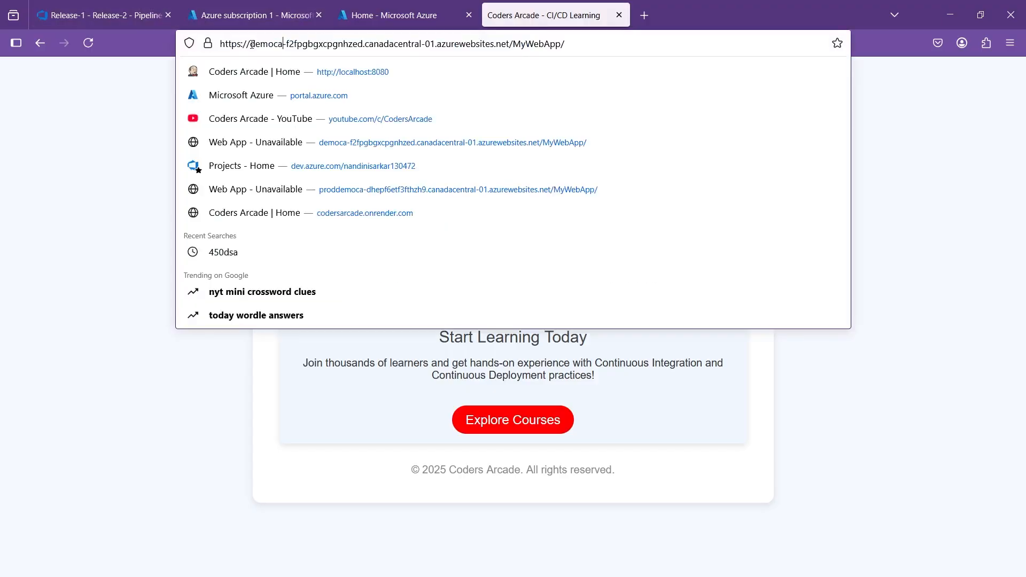
drag(283, 44, 249, 49)
click(141, 158)
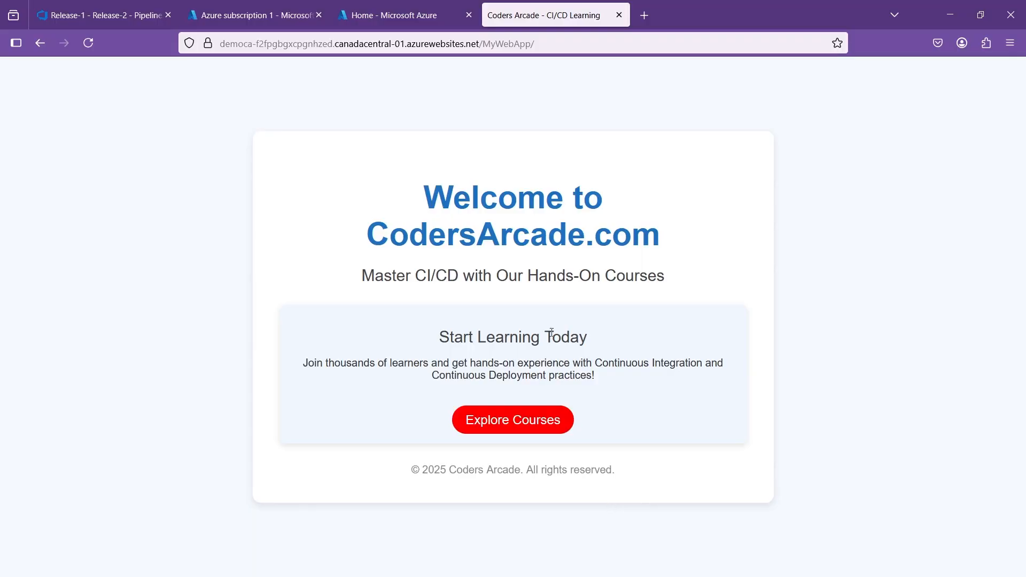
click(561, 40)
key(ctrl+a)
key(ctrl+c)
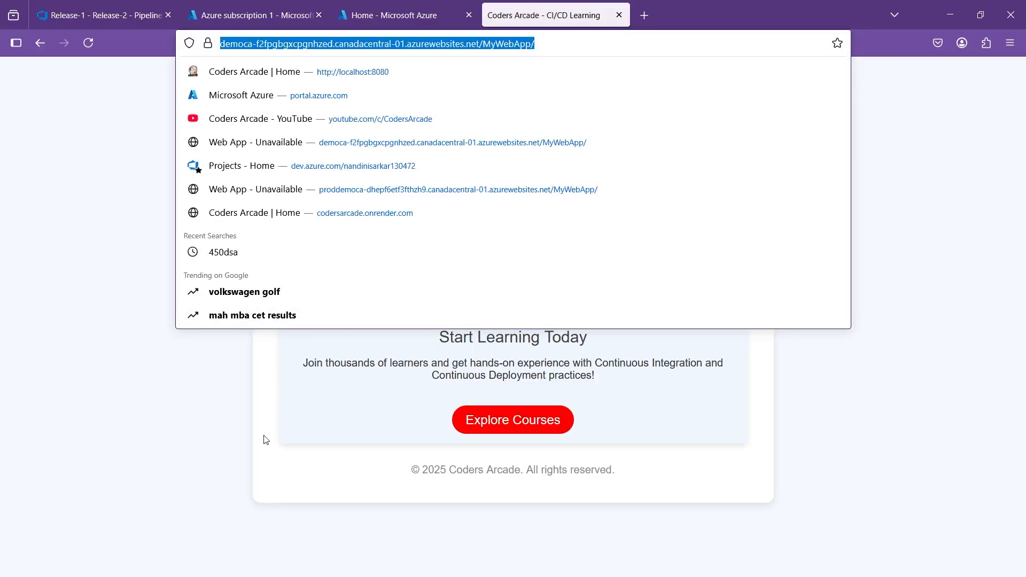
click(184, 433)
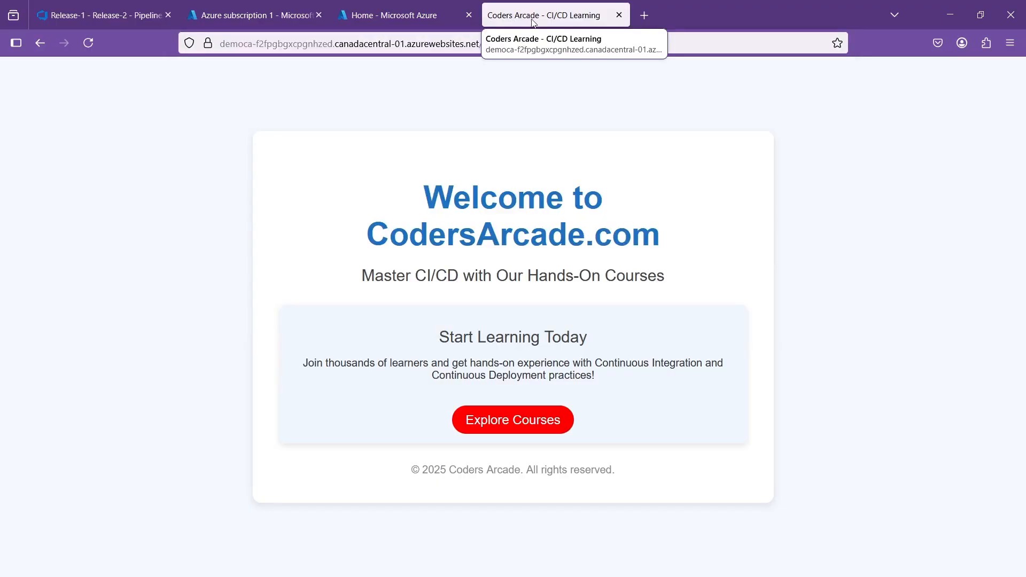
Switch to the Automation-Azure-DevOps project in IntelliJ IDEA and examine the JUnit imports in BrowserTest.java.
mouse_move(637, 576)
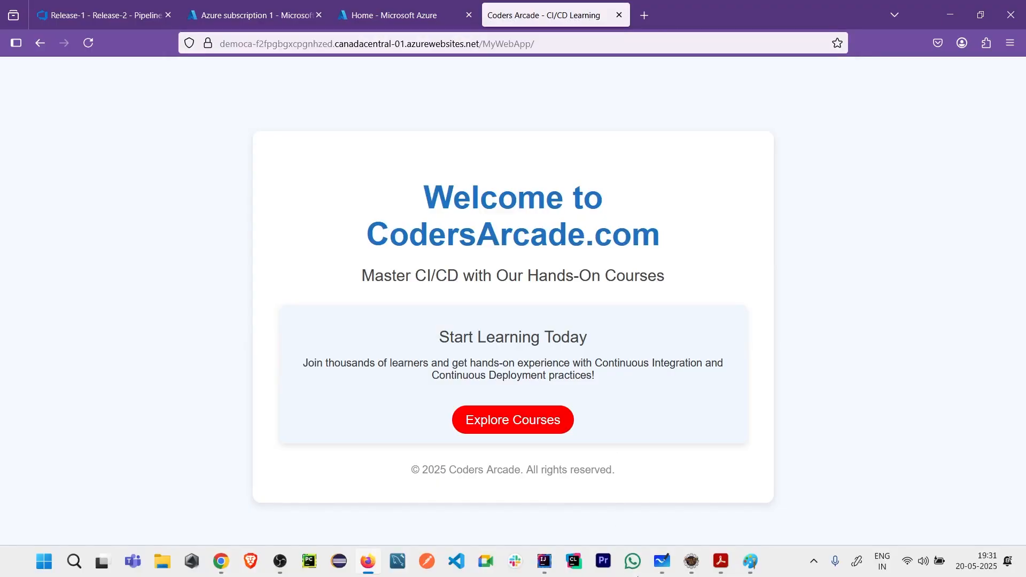
click(545, 561)
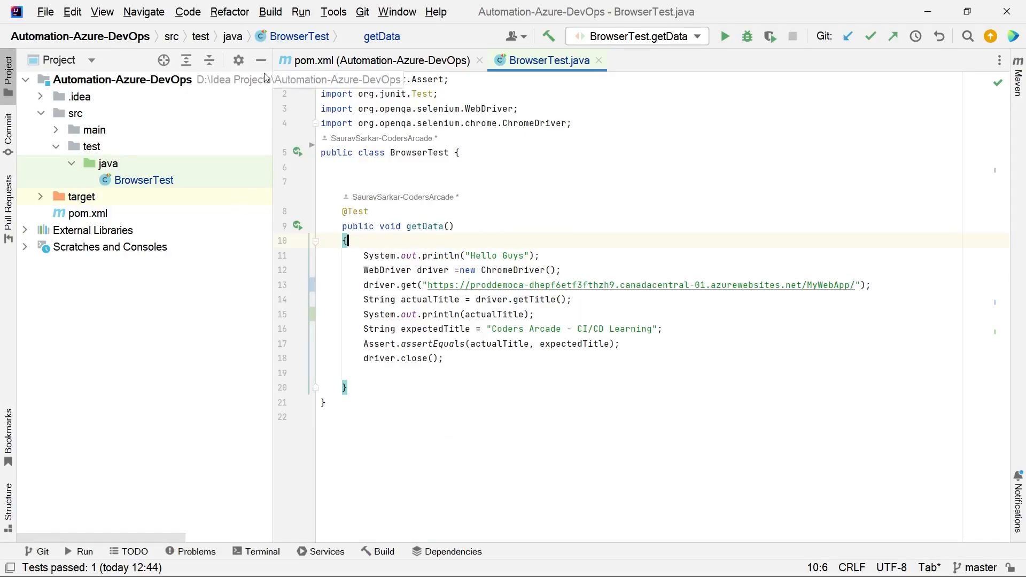
mouse_move(338, 223)
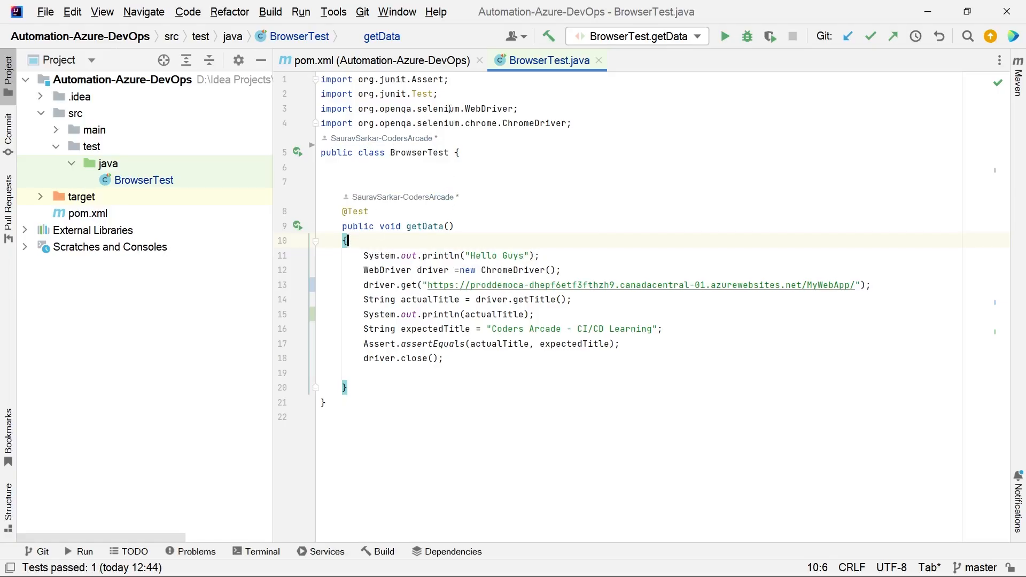
drag(439, 94, 321, 80)
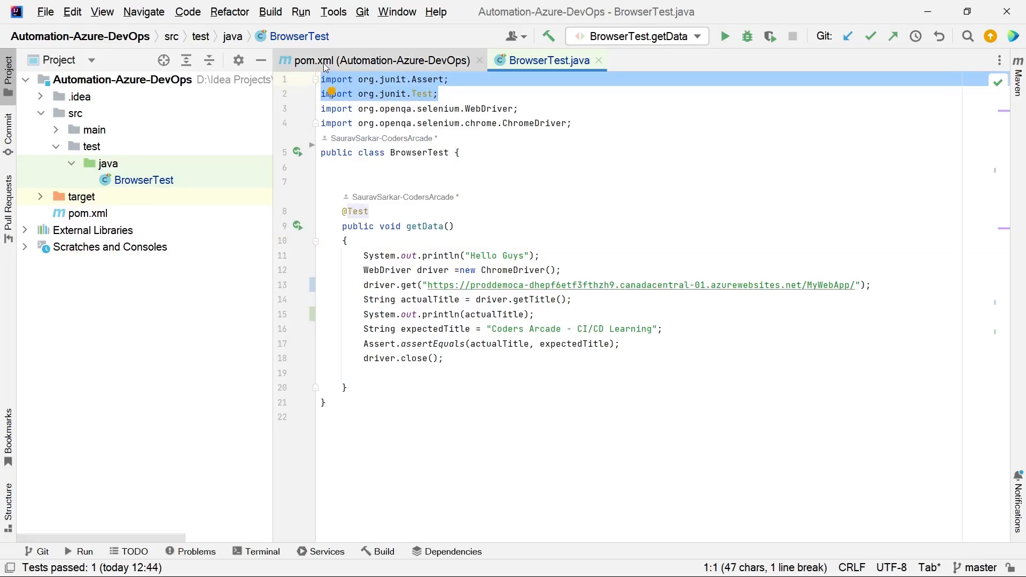
Examine the JUnit and Selenium dependencies in pom.xml and return to BrowserTest.java.
click(374, 60)
scroll(562, 270, down, 2)
scroll(562, 271, up, 7)
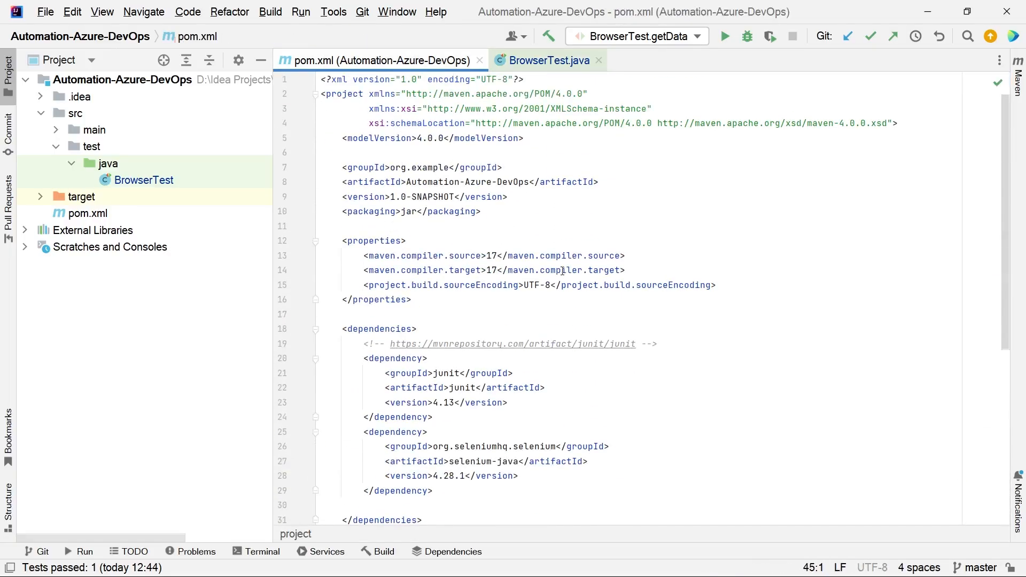
scroll(562, 271, down, 7)
scroll(493, 192, up, 3)
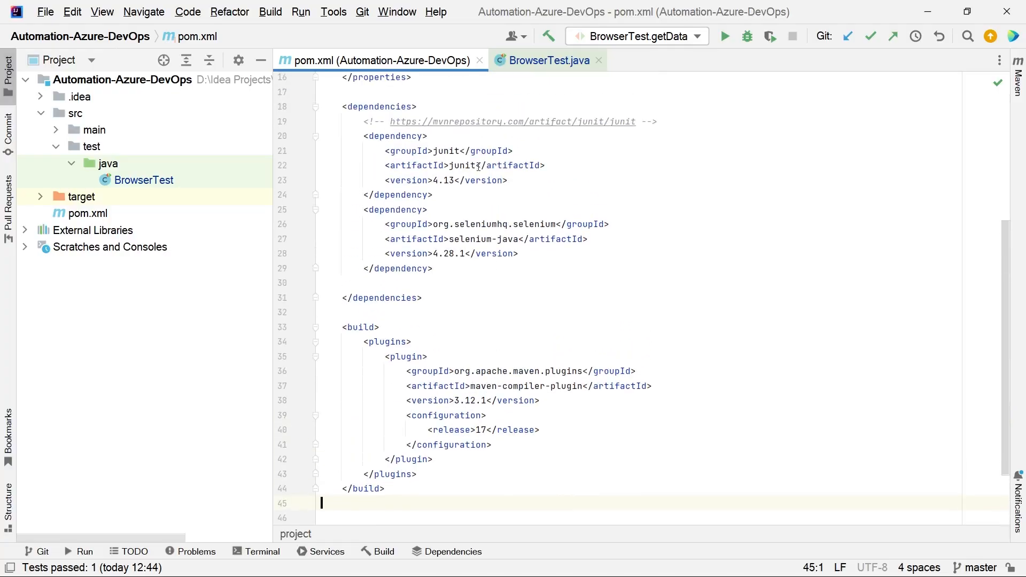
drag(523, 210, 501, 190)
click(532, 64)
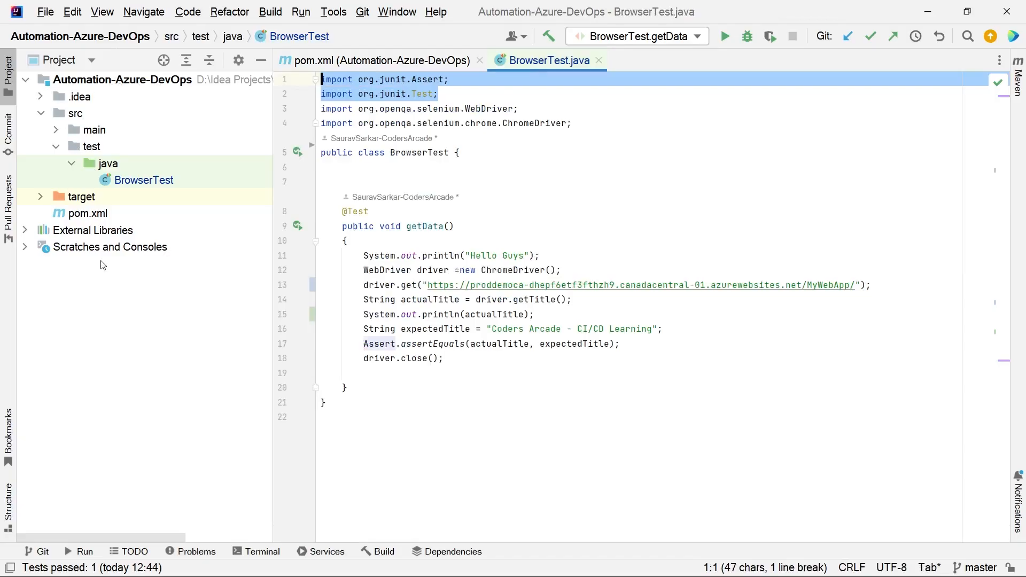
Look over the BrowserTest and pom.xml entries in the project tree and hide the tree to widen the code editor.
click(129, 180)
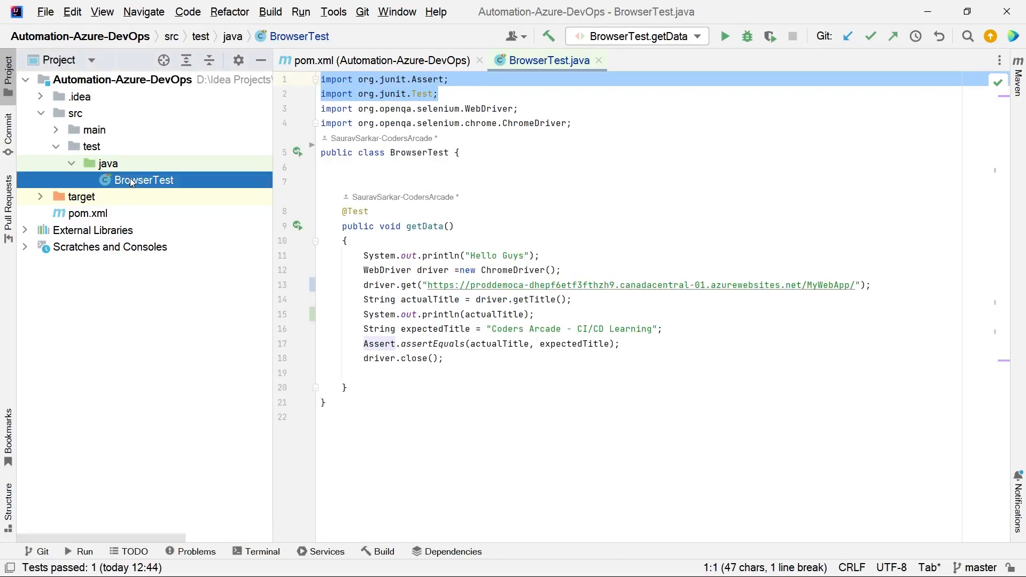
click(94, 216)
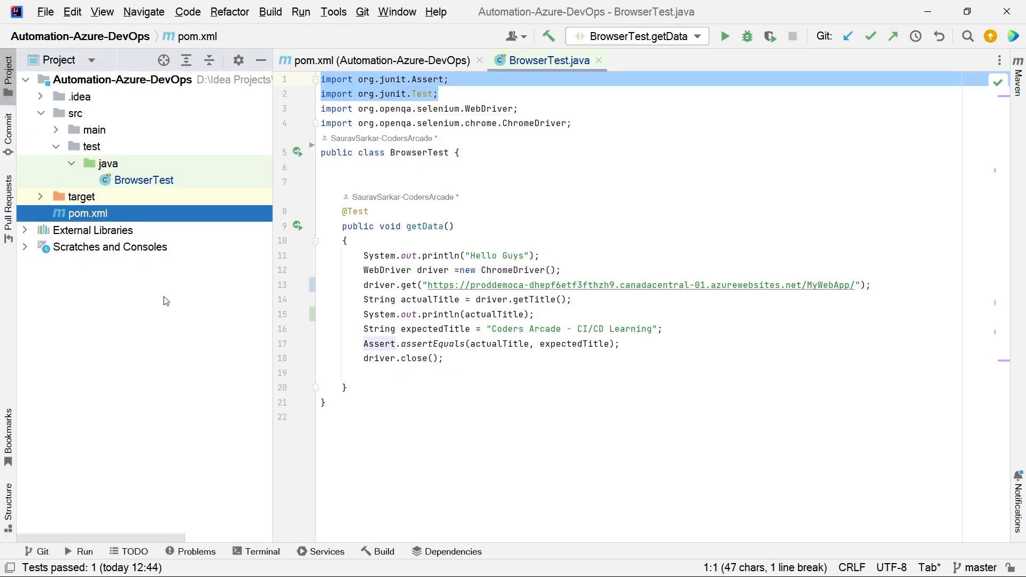
click(138, 84)
click(583, 238)
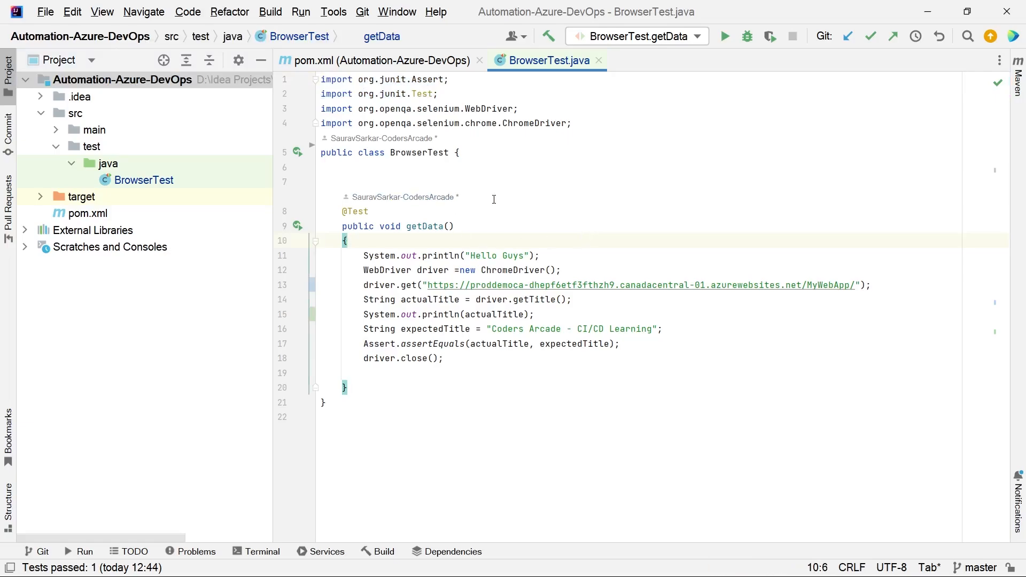
click(260, 60)
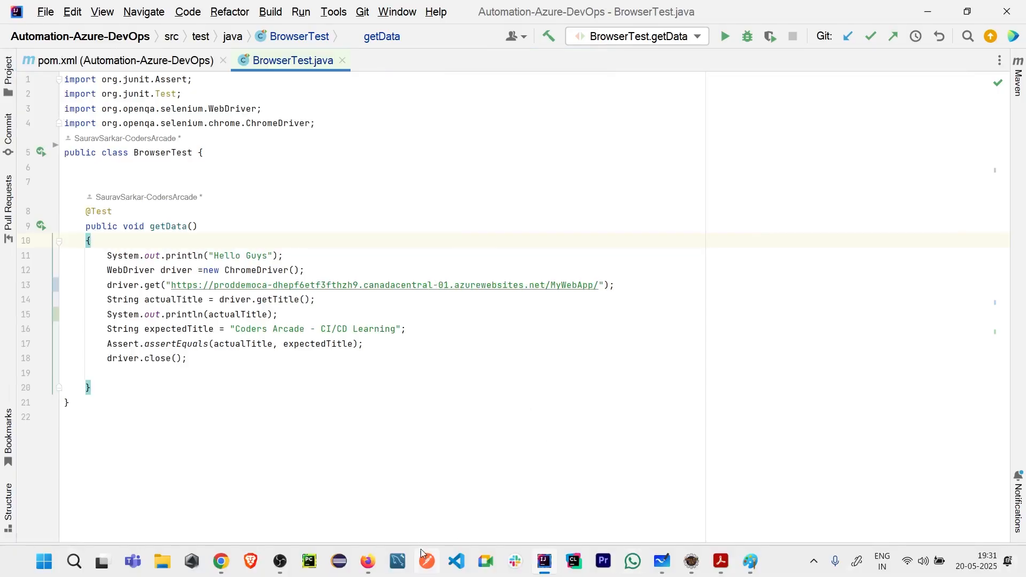
Enlarge the code text and replace the URL in the driver.get call of BrowserTest.java with the copied democa MyWebApp address.
click(368, 562)
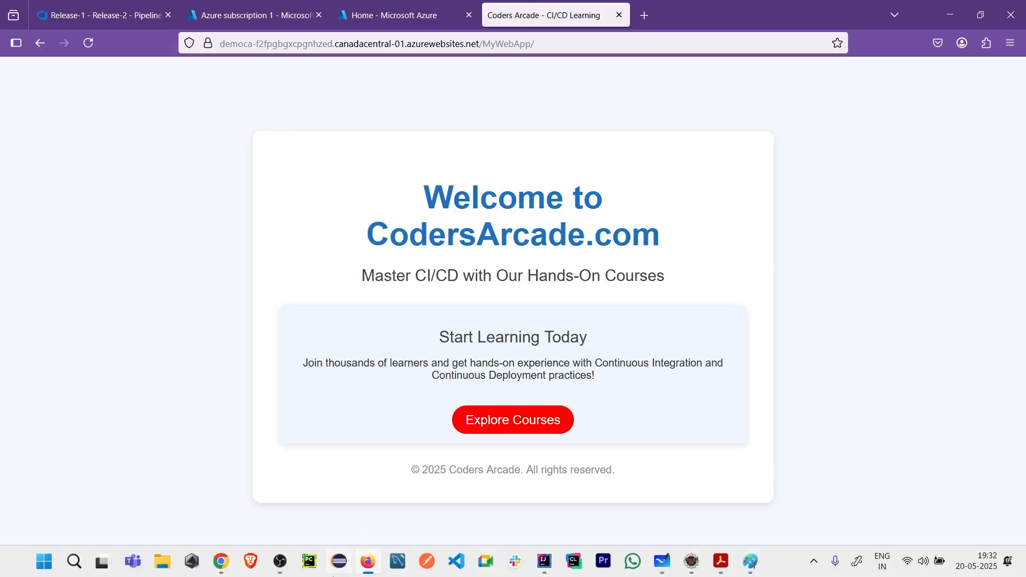
click(544, 561)
ctrl+scroll(616, 297, up, 8)
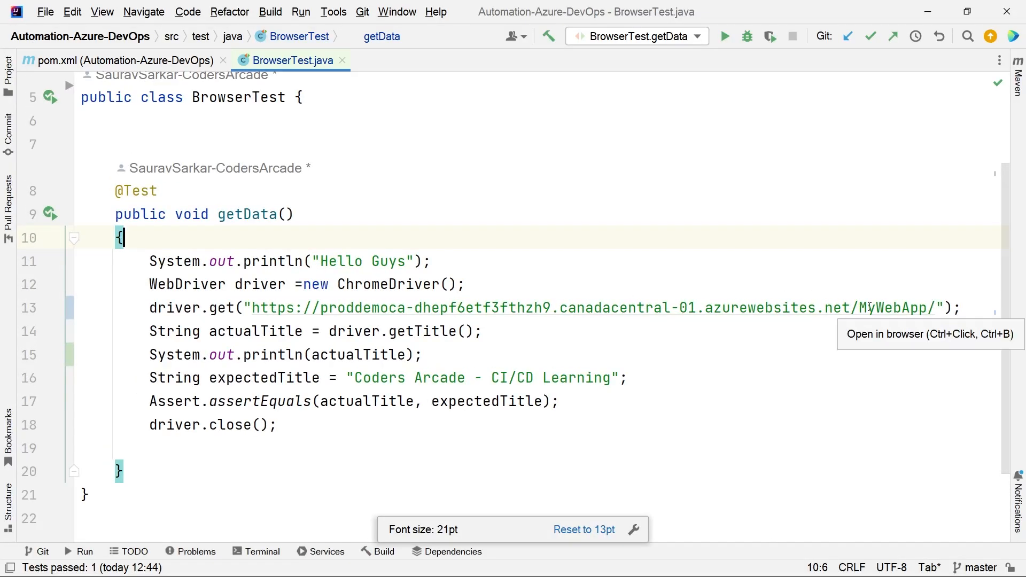
click(934, 307)
drag(936, 308, 252, 307)
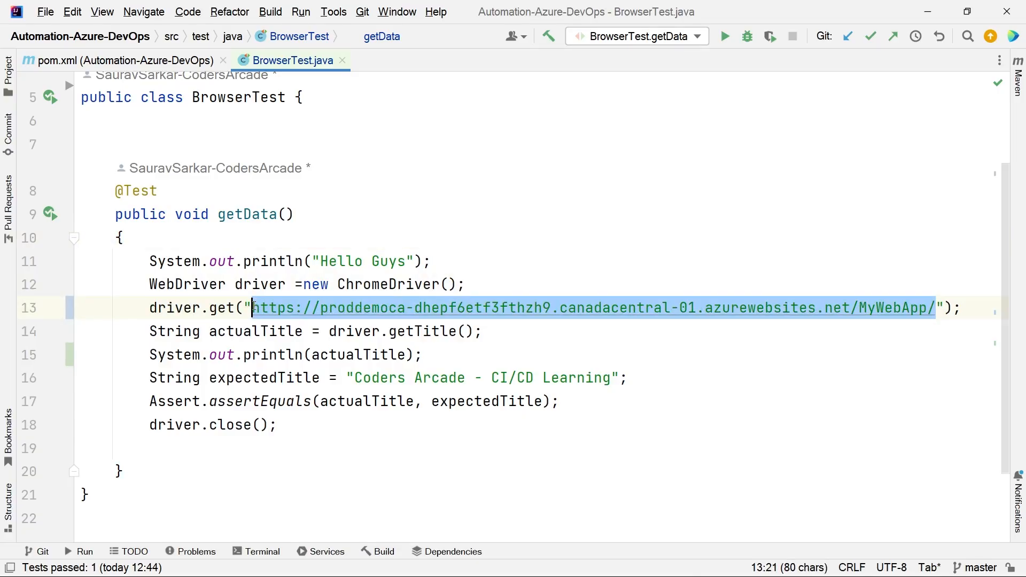
key(ctrl+v)
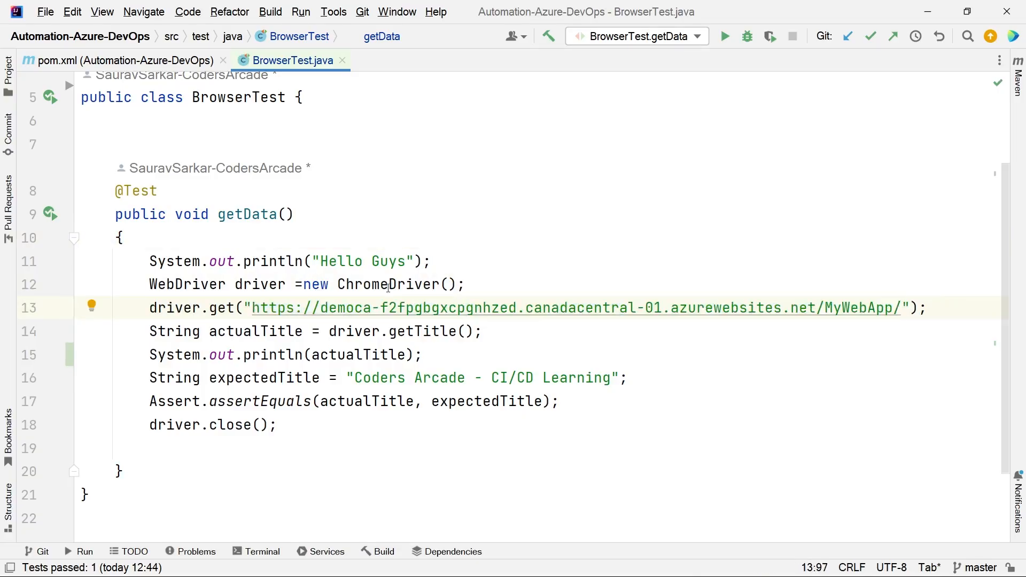
Review the democa URL and the expected title "Coders Arcade - CI/CD Learning", comparing them with the deployed page in Firefox.
drag(371, 309, 329, 309)
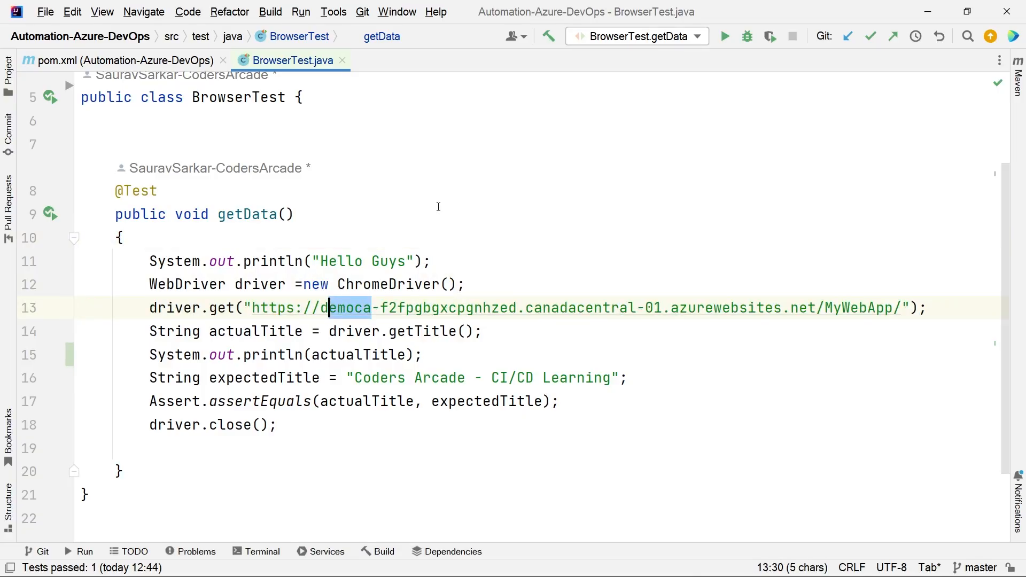
drag(635, 377, 346, 378)
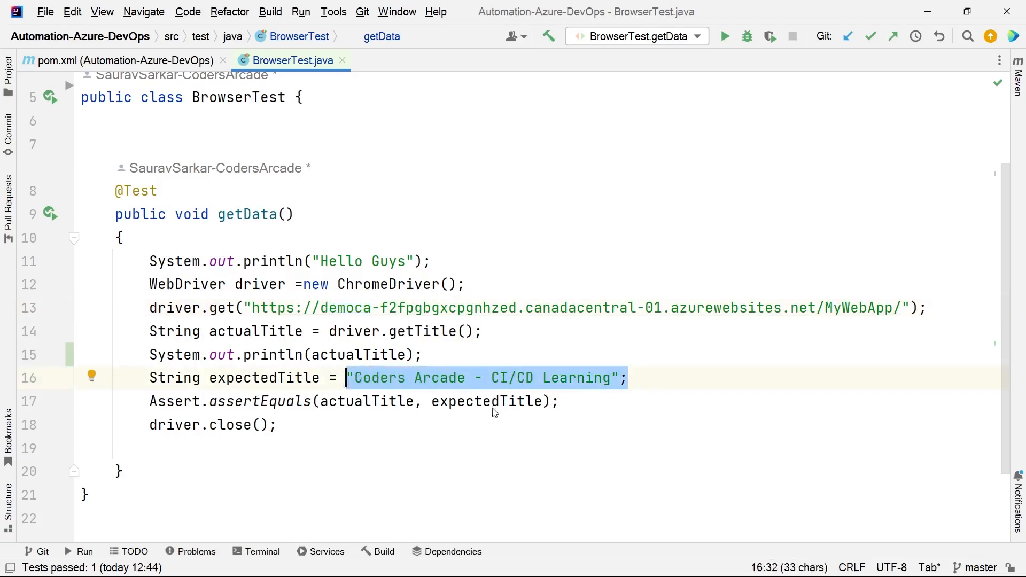
click(368, 562)
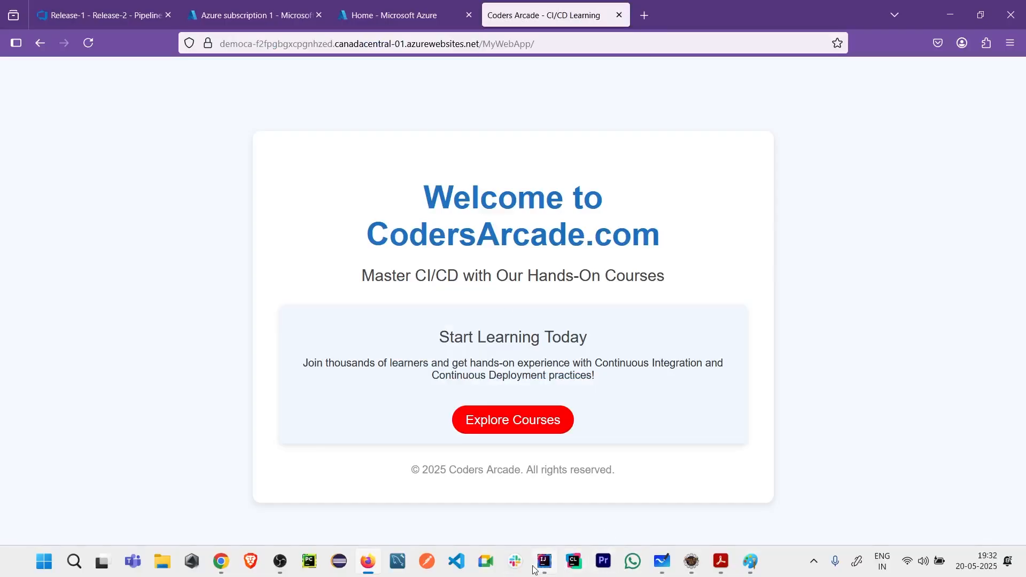
click(536, 568)
Run the getData() test and compare the page title printed in the enlarged console output with the expected title in the code.
right_click(474, 237)
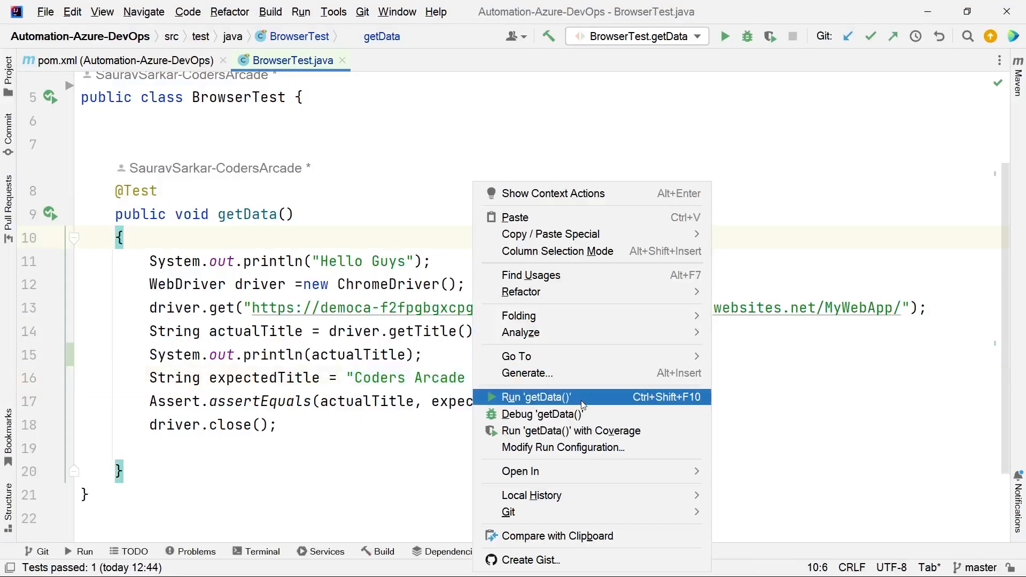
click(534, 397)
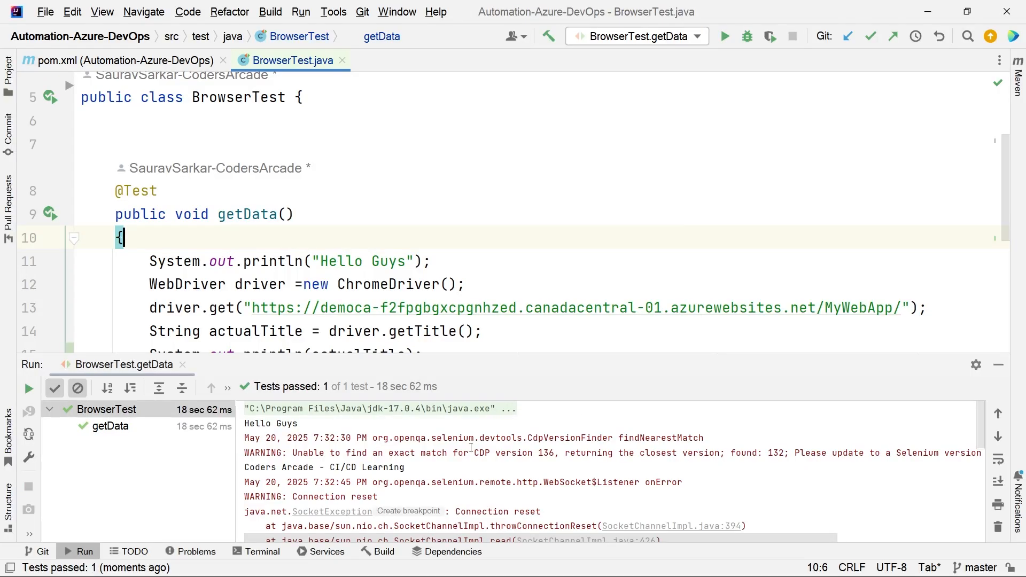
ctrl+scroll(462, 436, up, 9)
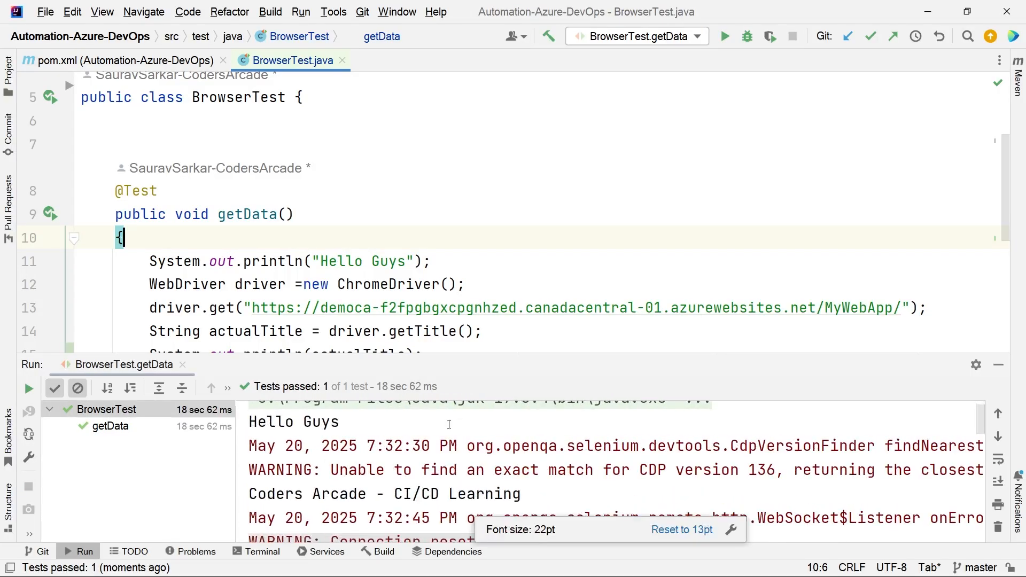
drag(522, 495, 247, 494)
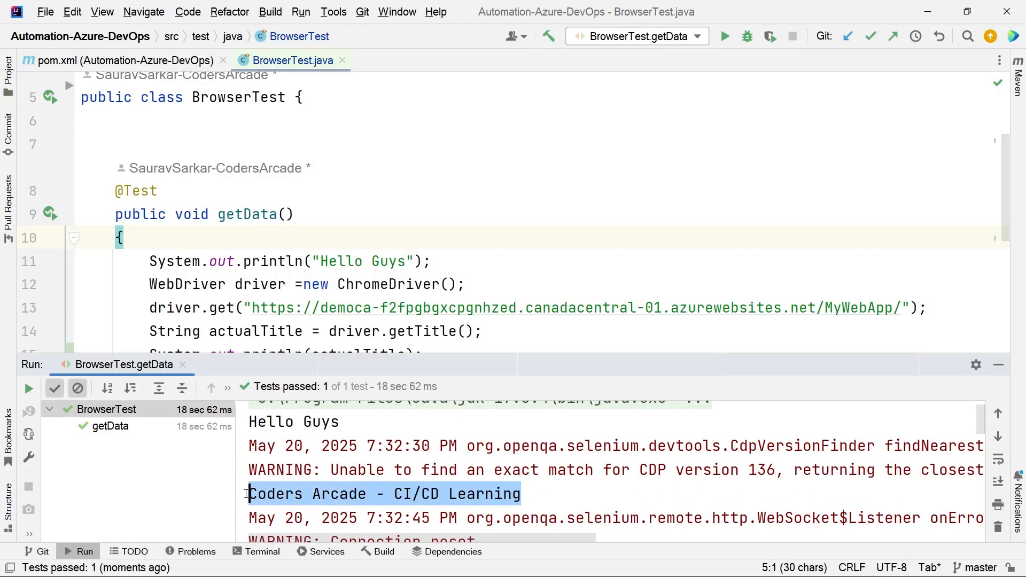
scroll(441, 243, down, 3)
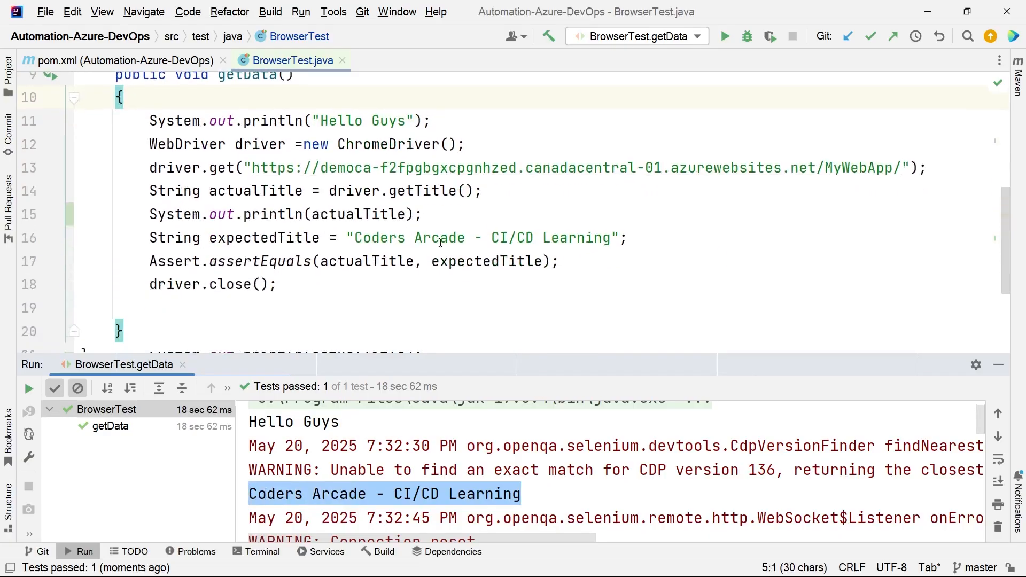
Rerun the getData() test and enlarge the console text to check the printed page title.
drag(425, 215, 160, 232)
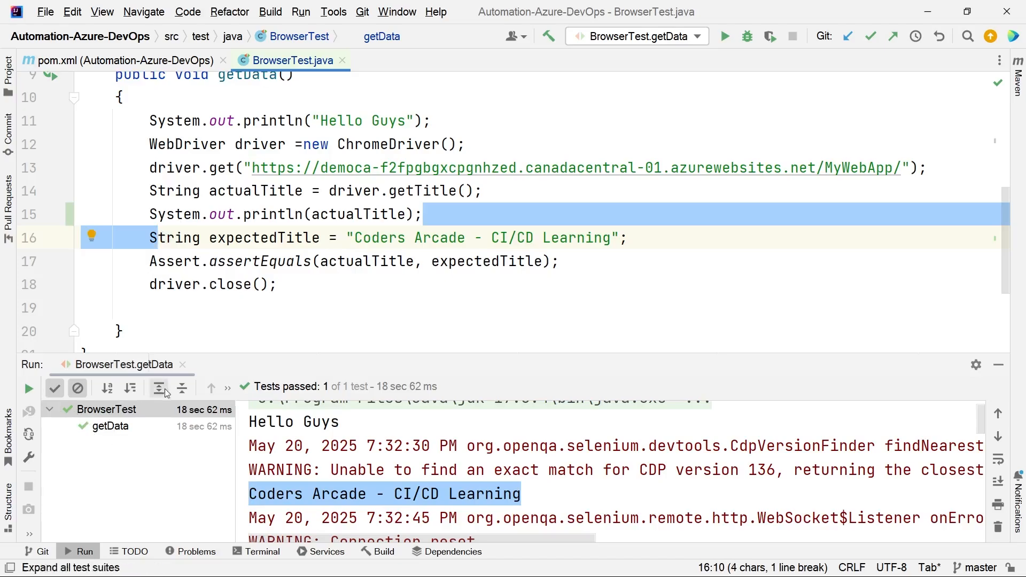
scroll(618, 465, down, 2)
scroll(618, 466, up, 4)
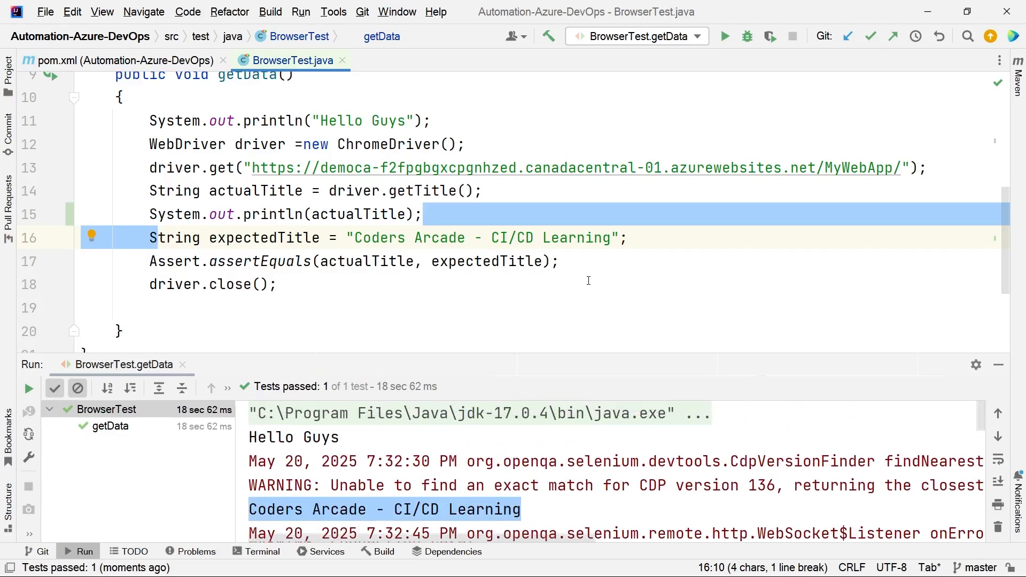
right_click(589, 281)
click(682, 390)
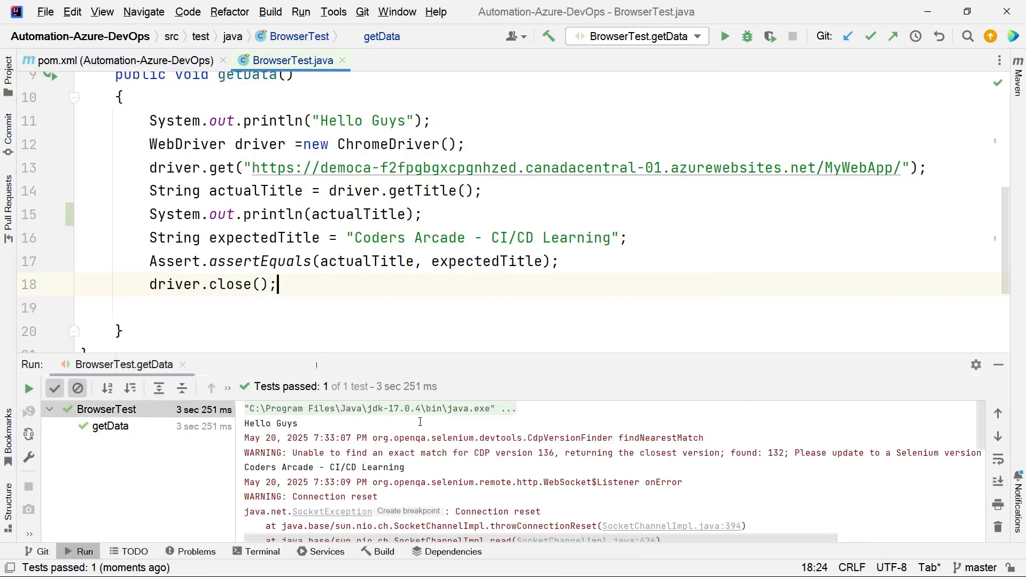
scroll(420, 422, up, 12)
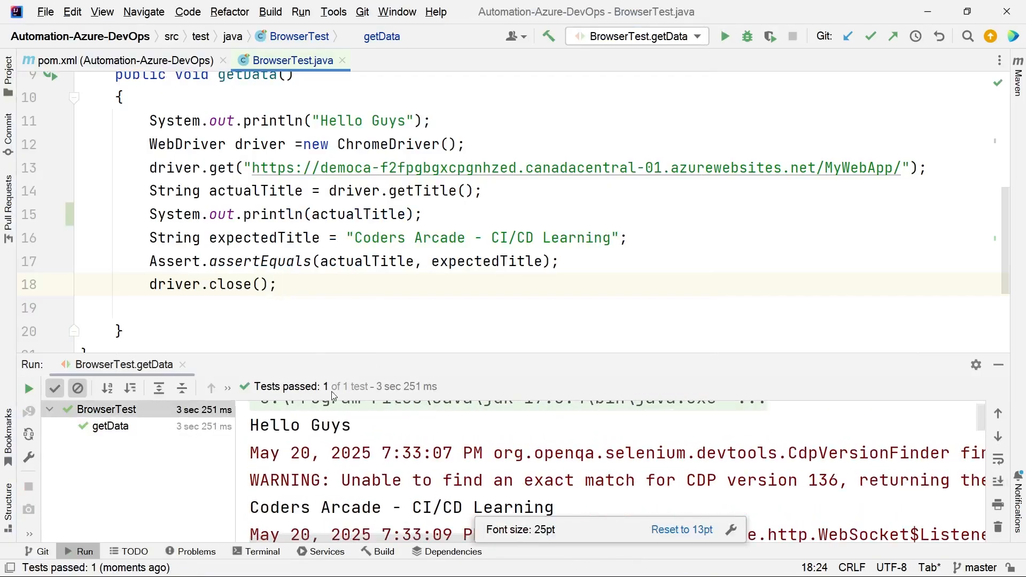
scroll(605, 473, down, 1)
scroll(605, 472, up, 1)
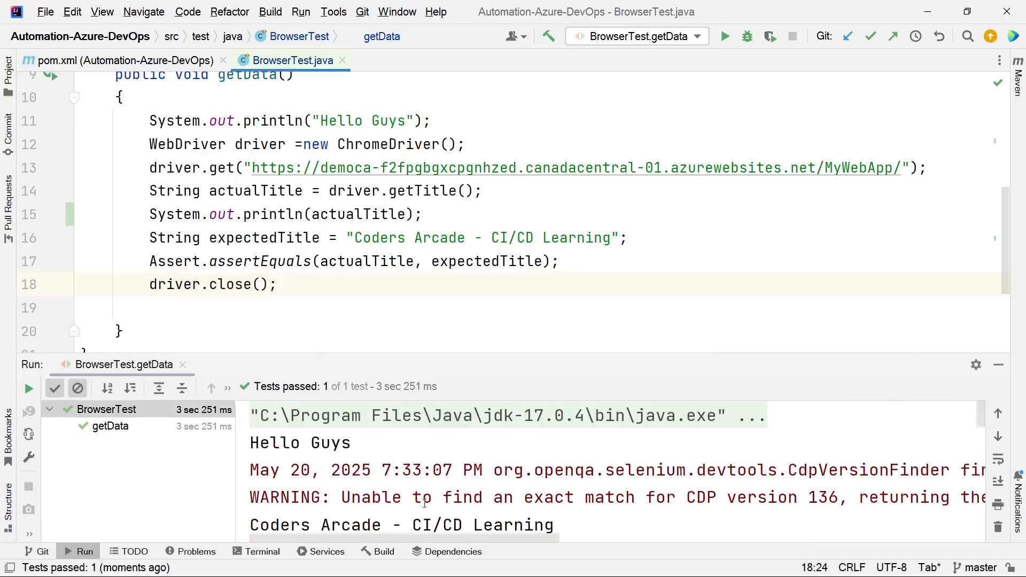
Hide the test results and return to the beginning of BrowserTest.java.
click(998, 365)
scroll(636, 266, up, 2)
scroll(636, 265, up, 2)
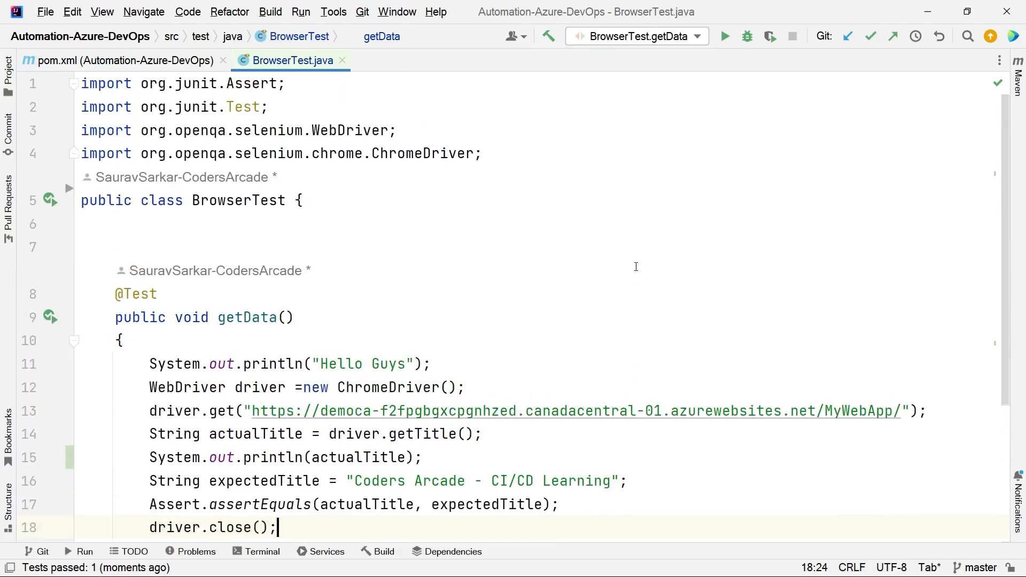
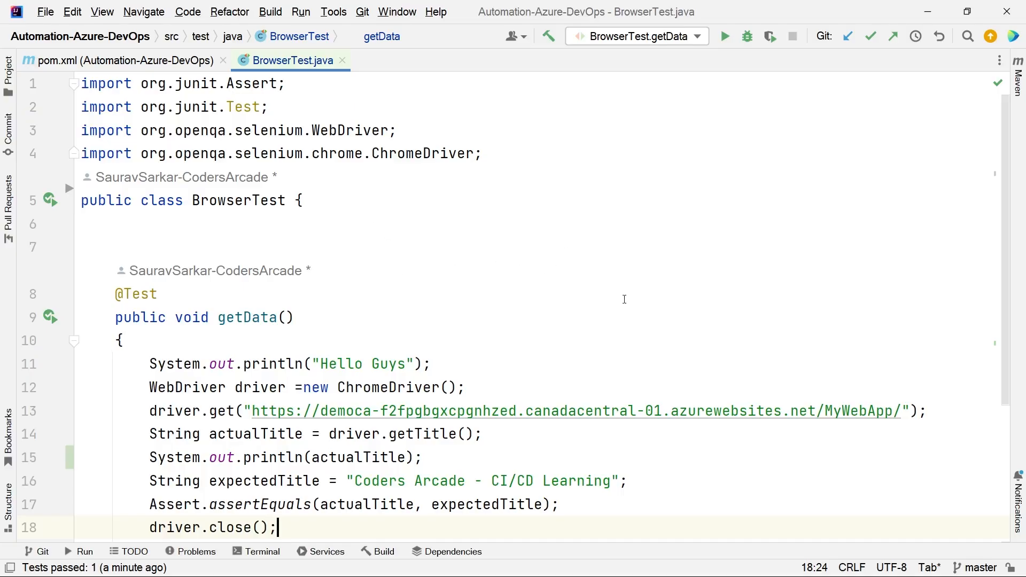
Switch to the course PDF in Acrobat and mark "Managing Secrets and Configurations with Azure Key Vault" in the row of experiment 11.
mouse_move(399, 575)
click(368, 567)
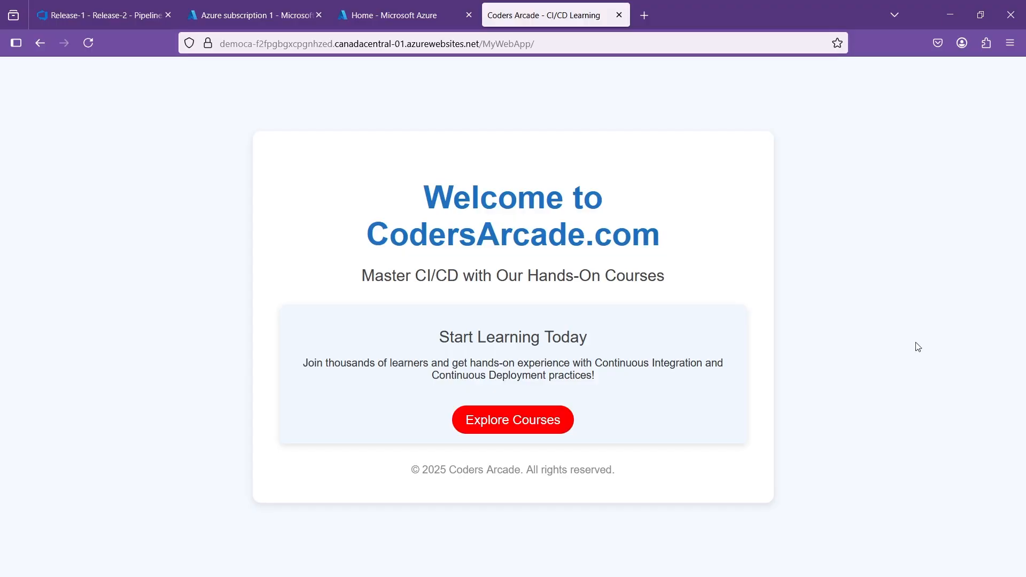
mouse_move(737, 572)
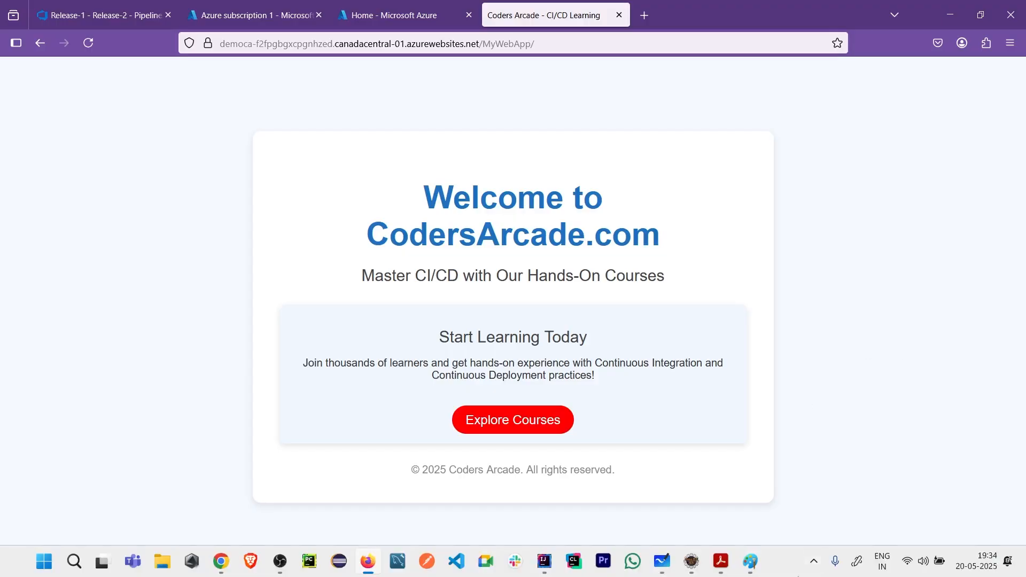
click(721, 569)
scroll(553, 283, down, 2)
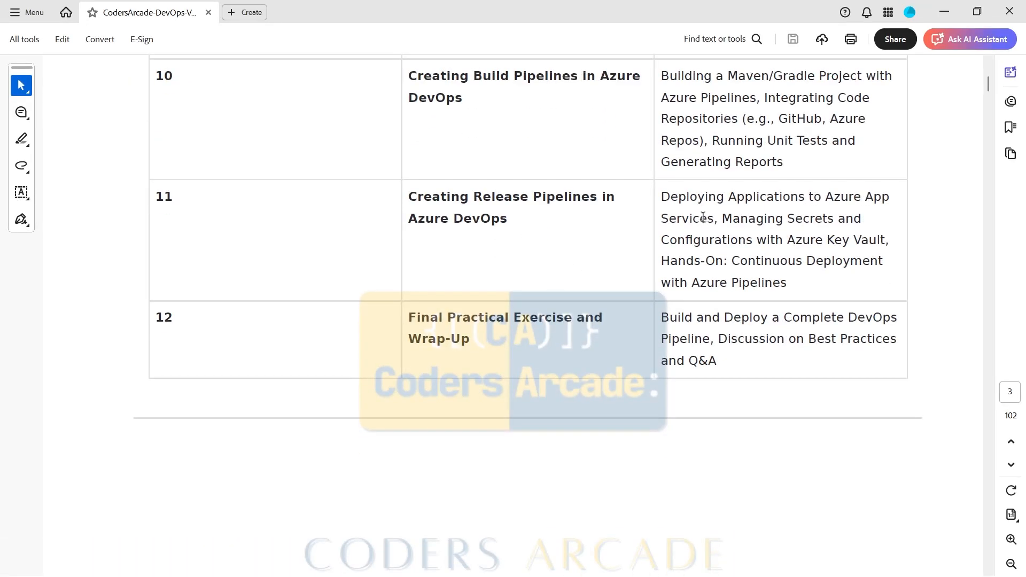
mouse_move(724, 222)
mouse_down()
mouse_move(781, 238)
mouse_move(907, 234)
mouse_move(890, 244)
mouse_move(725, 221)
mouse_up()
click(876, 243)
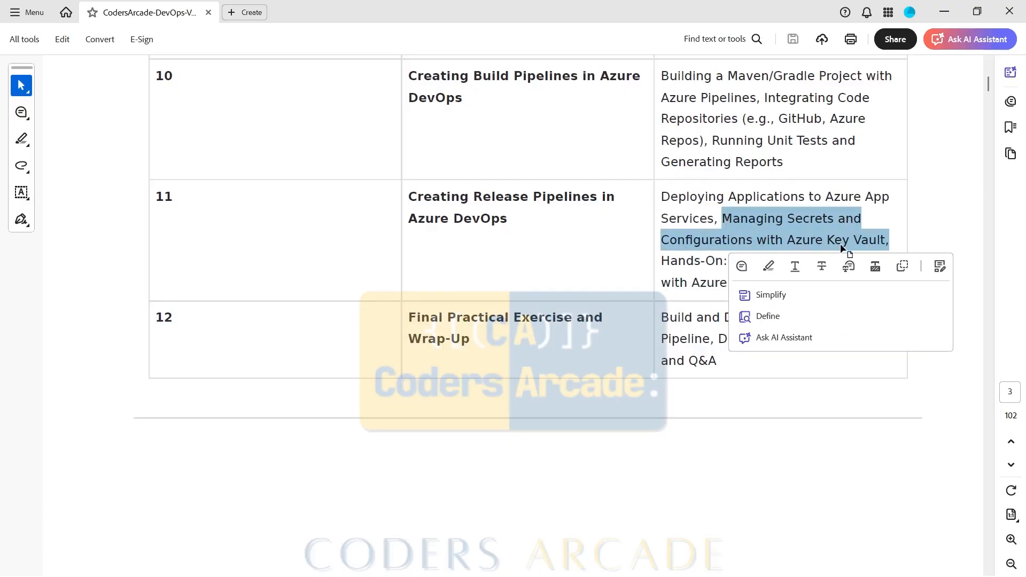
click(915, 231)
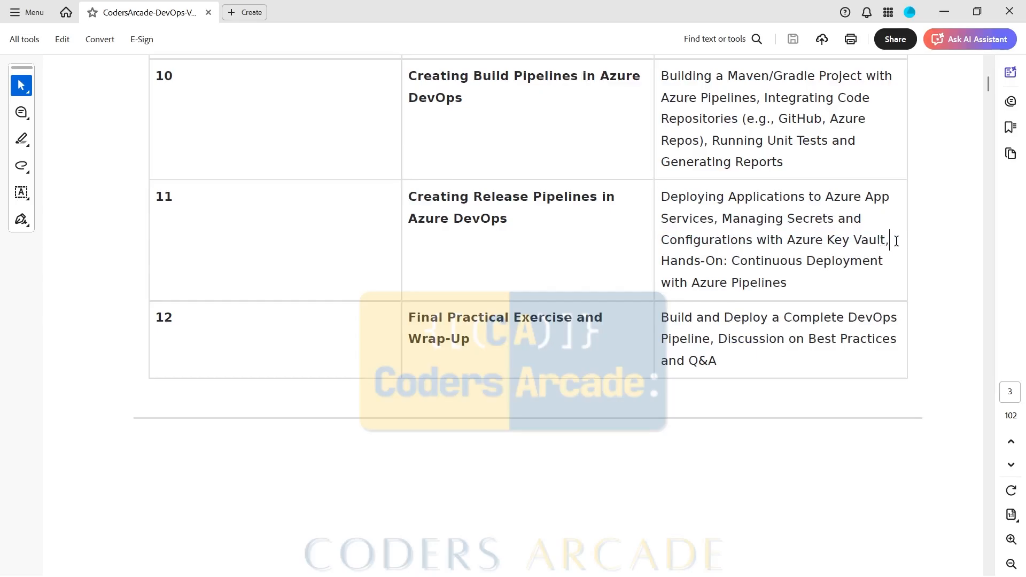
drag(896, 240, 749, 218)
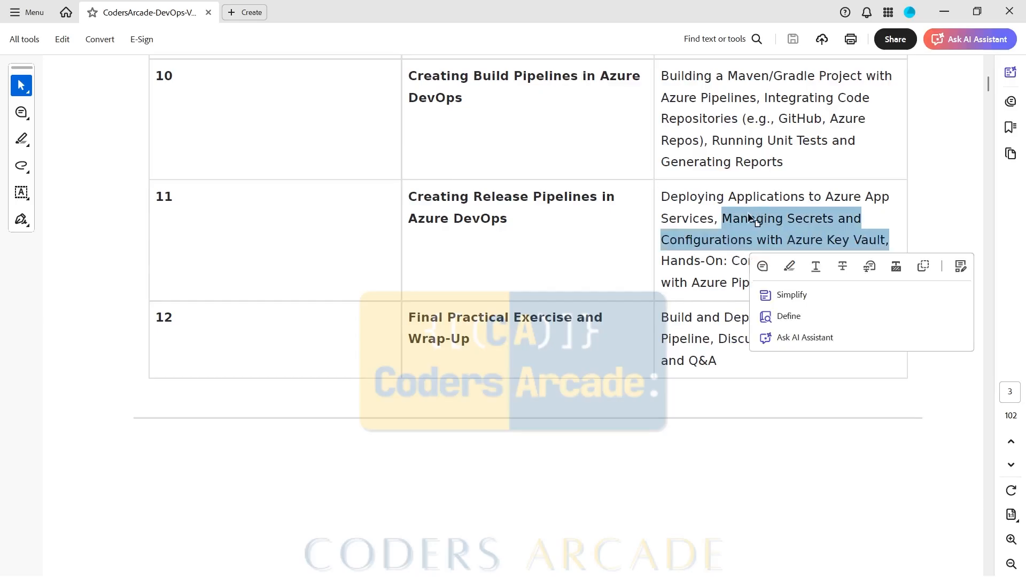
click(885, 223)
drag(892, 238, 749, 218)
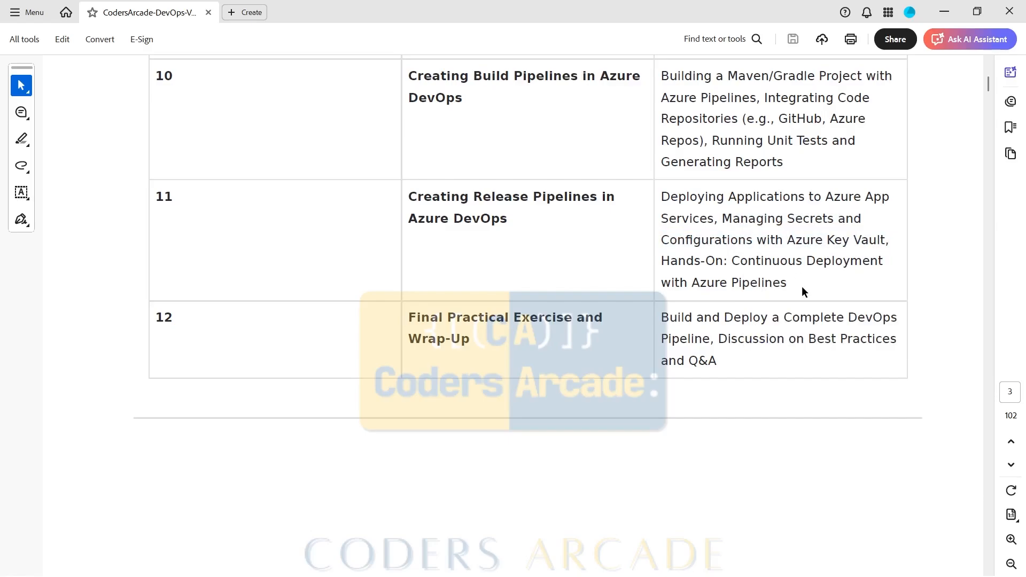
Review the remaining topics of experiment 11, "Creating Release Pipelines in Azure DevOps", and the description of experiment 12 by marking their text.
drag(789, 283, 753, 269)
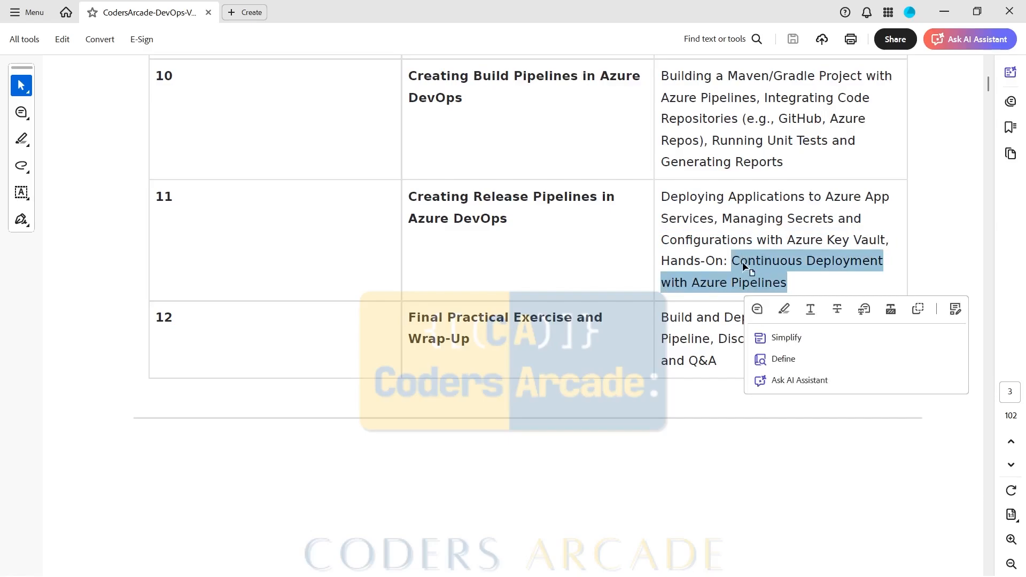
click(781, 277)
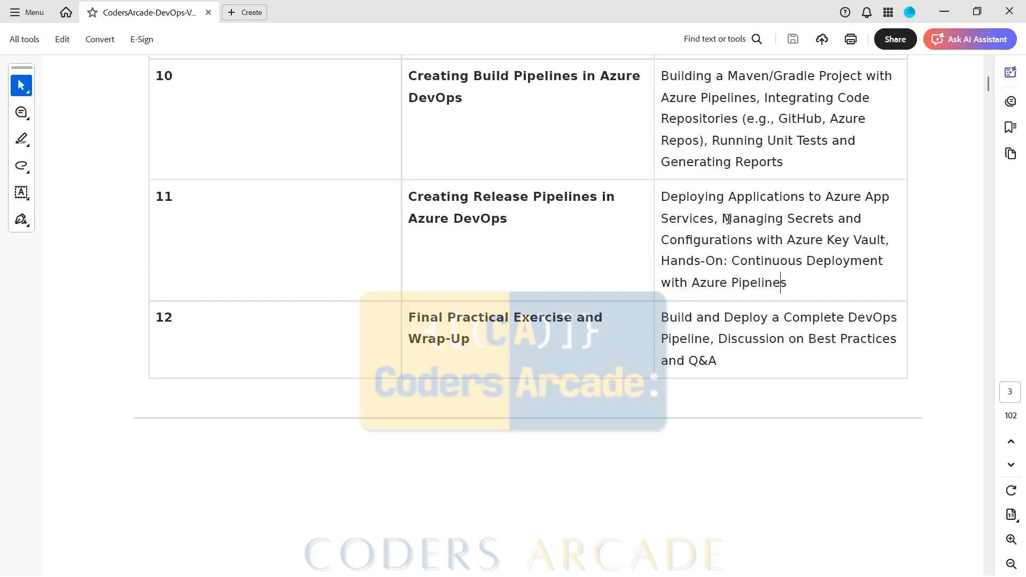
drag(722, 218, 890, 240)
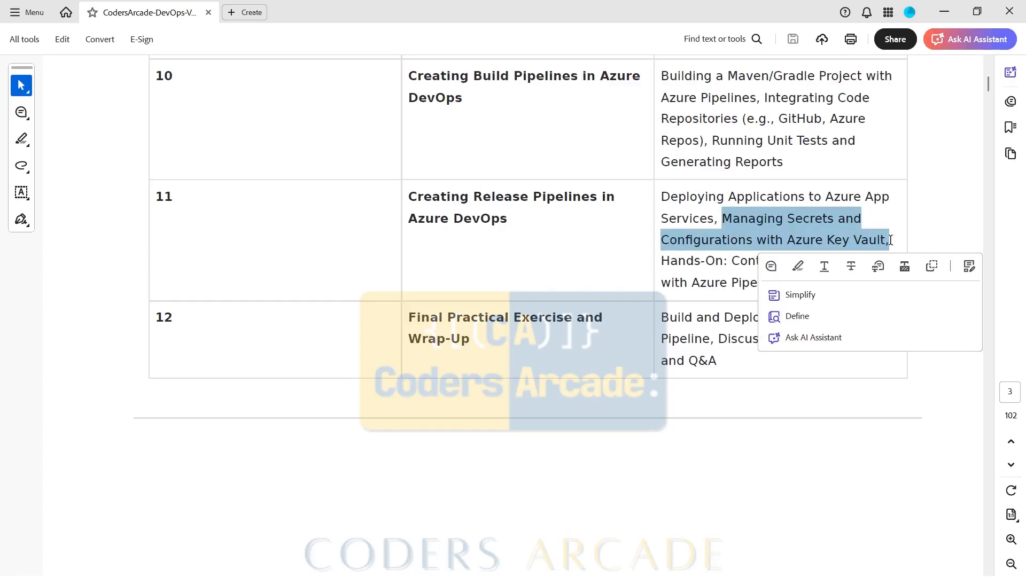
click(805, 379)
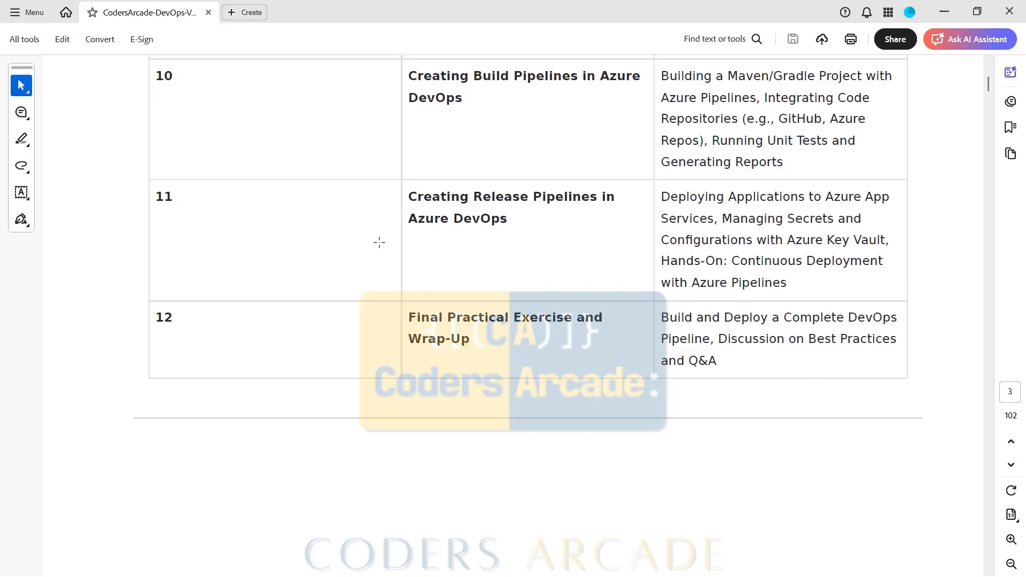
drag(794, 287, 423, 181)
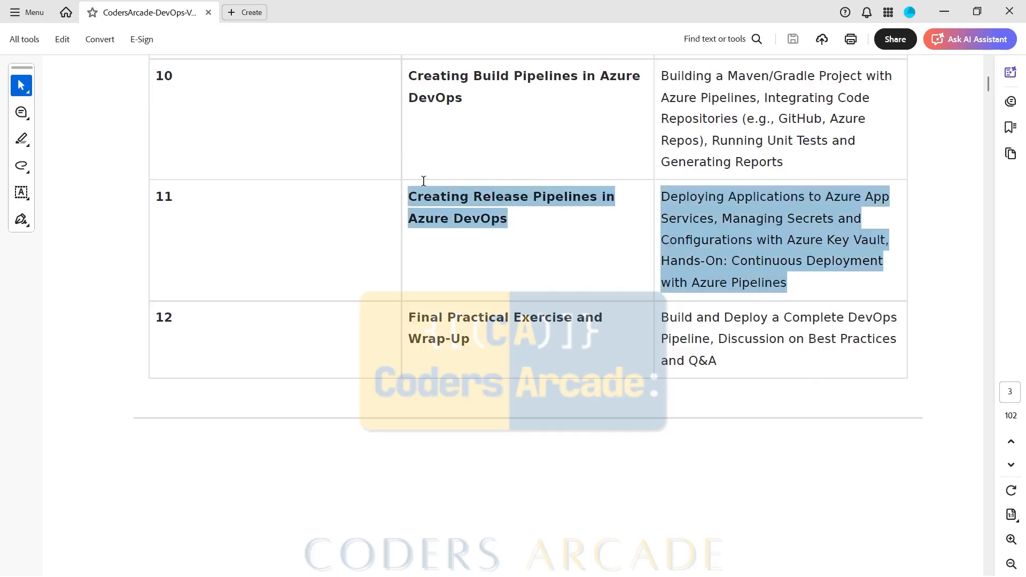
click(498, 224)
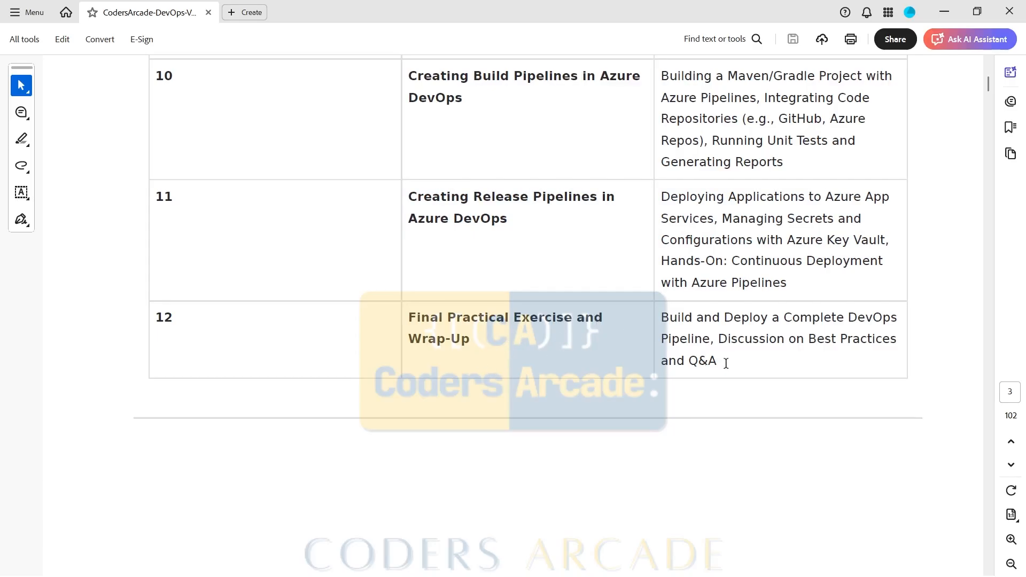
drag(726, 363, 647, 308)
key(Right)
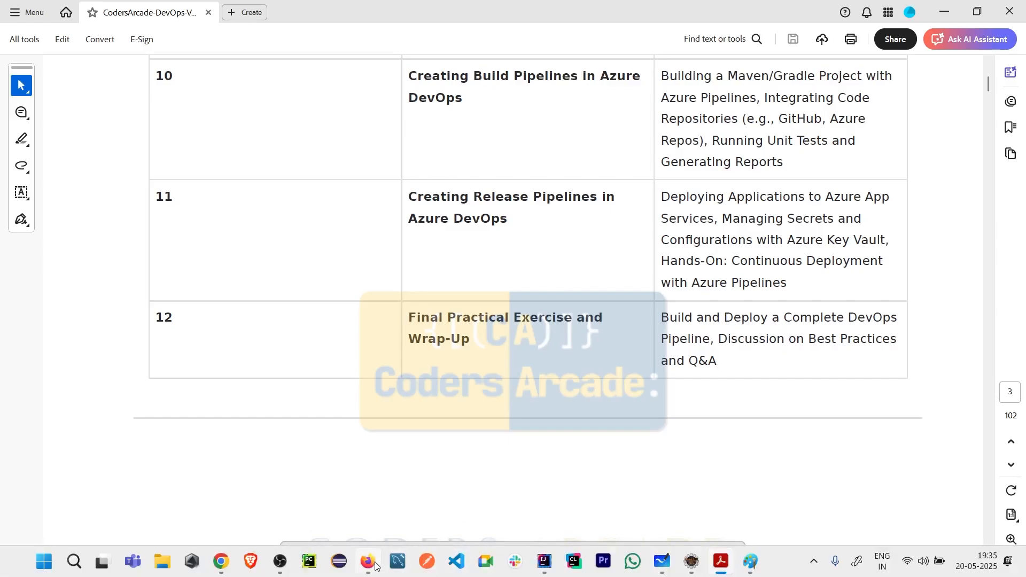
Switch to Azure DevOps in Firefox, close the Deploy Azure App Service log and open Release-2 from the Release-1 release list.
click(375, 564)
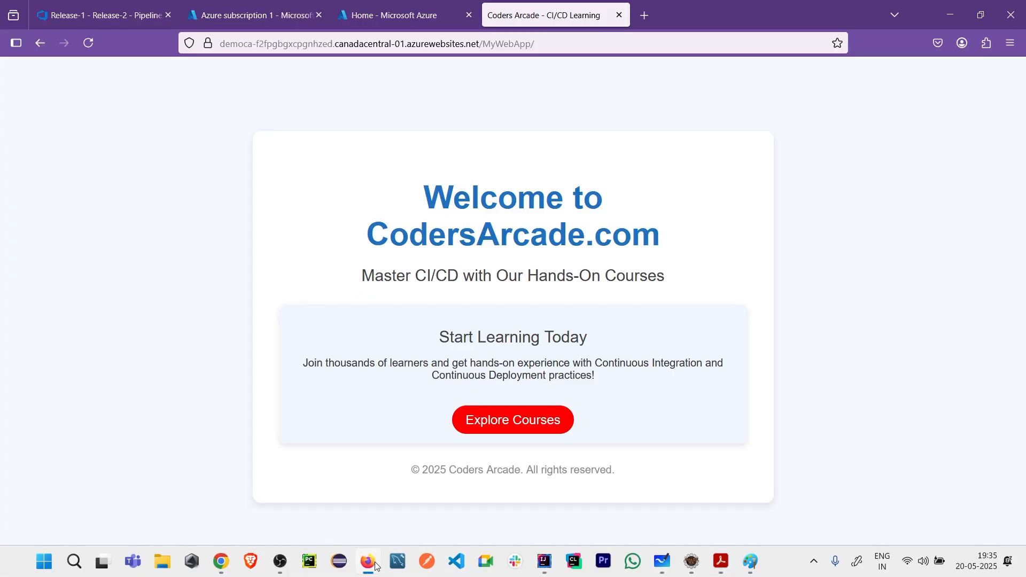
click(110, 16)
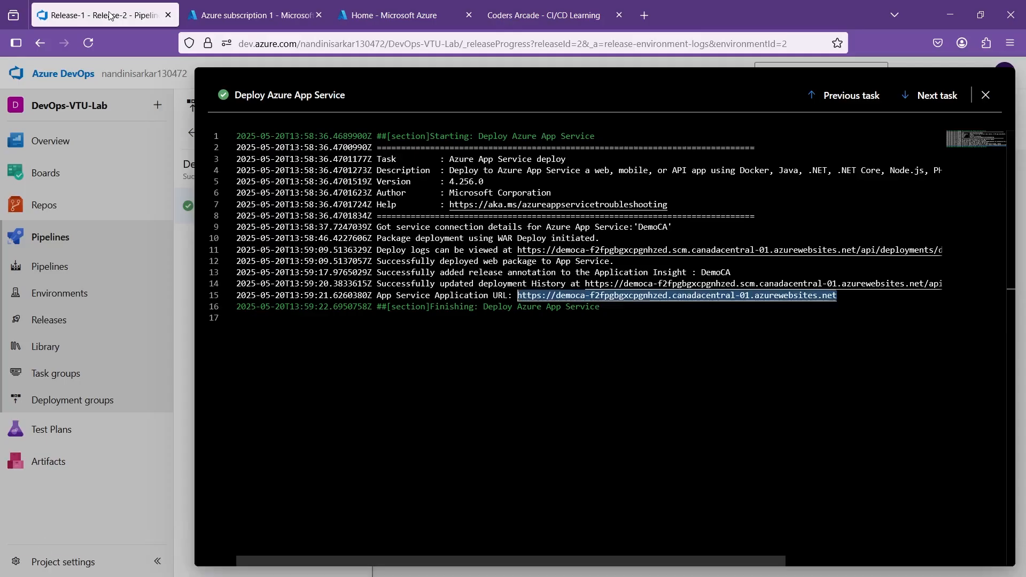
click(986, 96)
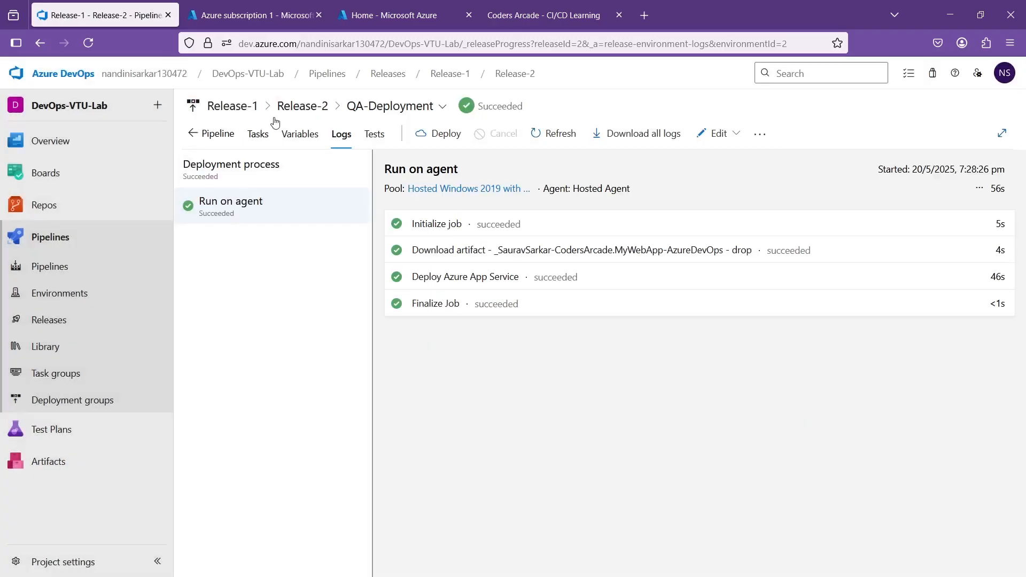
click(232, 105)
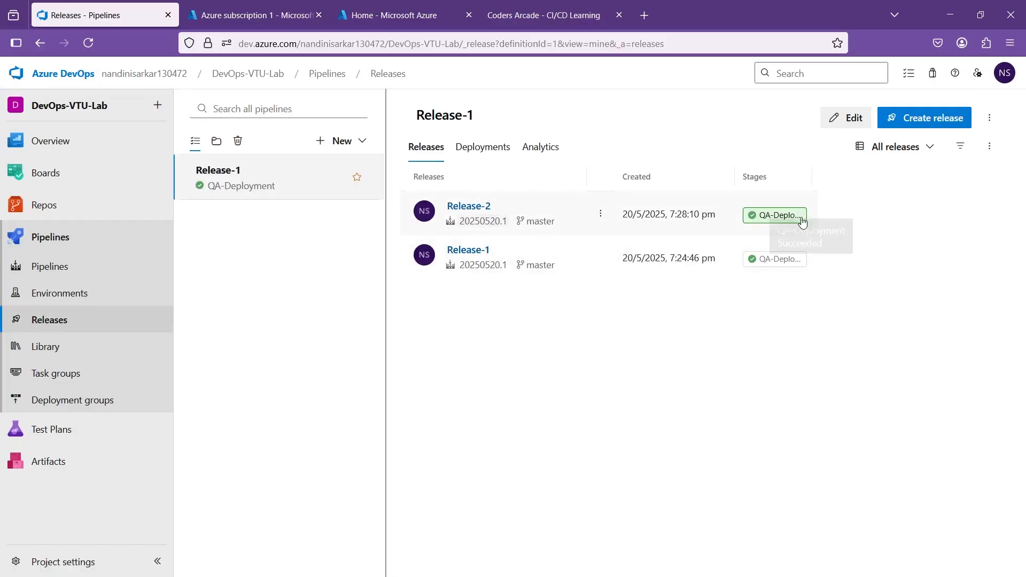
click(479, 212)
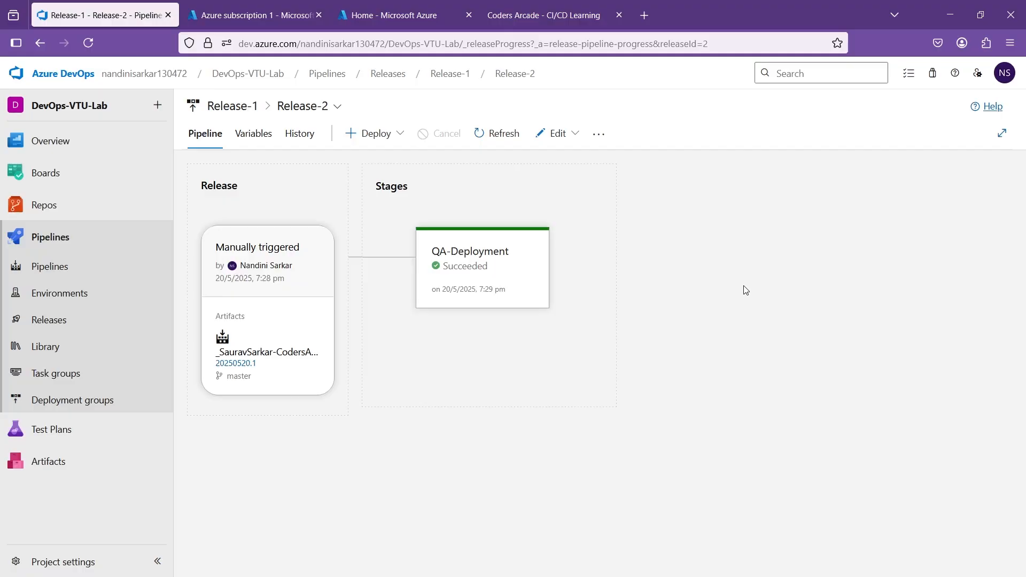
View the deployed democa MyWebApp page once more and switch back to BrowserTest.java in IntelliJ IDEA.
click(564, 16)
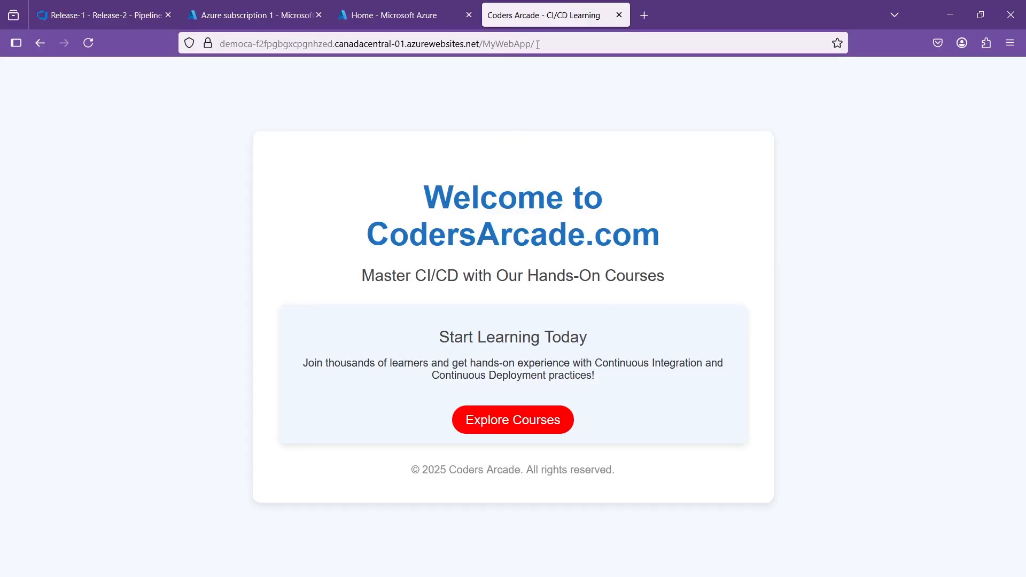
mouse_move(686, 573)
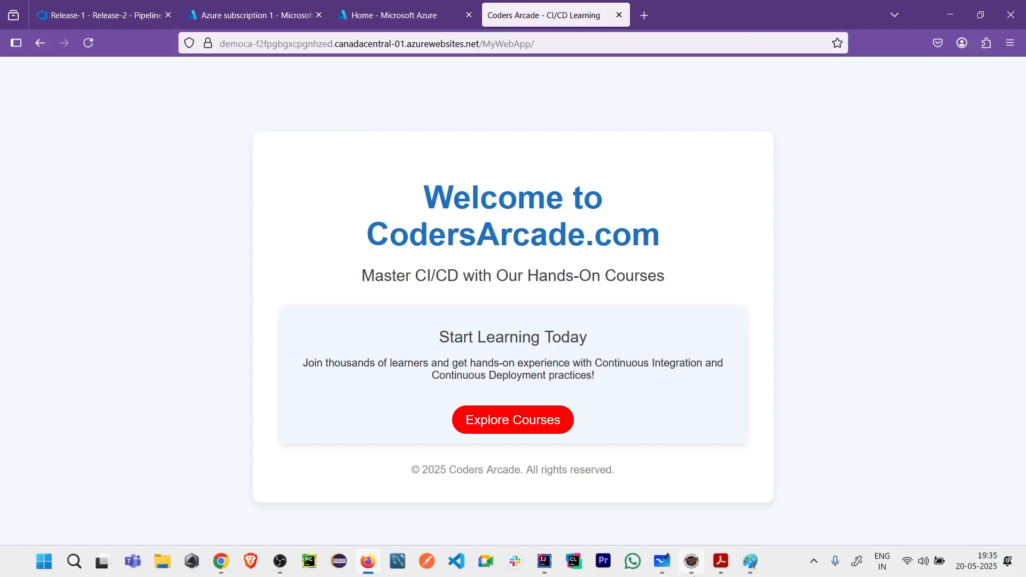
click(545, 566)
scroll(595, 298, up, 3)
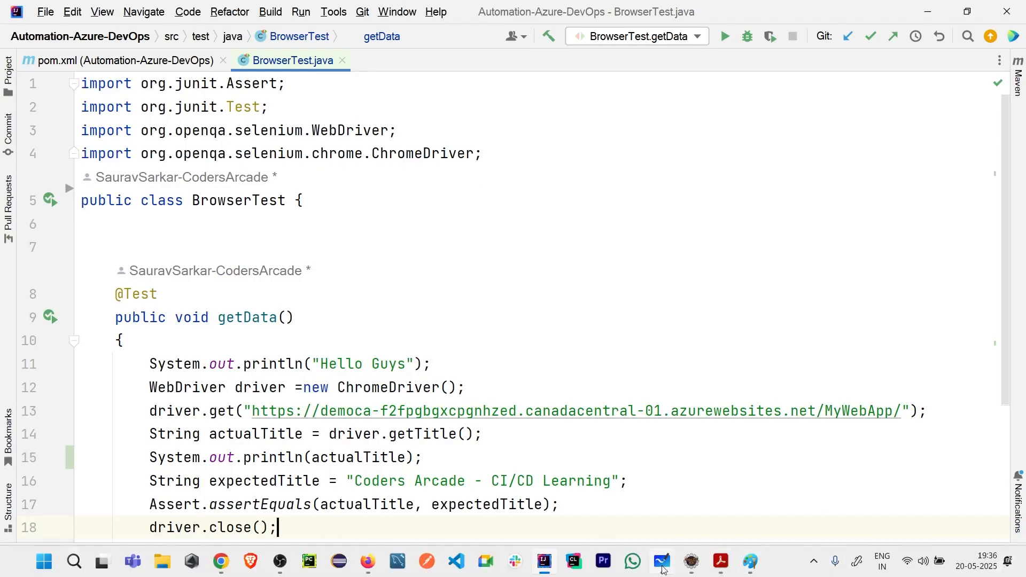
Switch to Microsoft Whiteboard and handwrite "Build → war →" in red on a blank area beneath the existing notes.
click(662, 570)
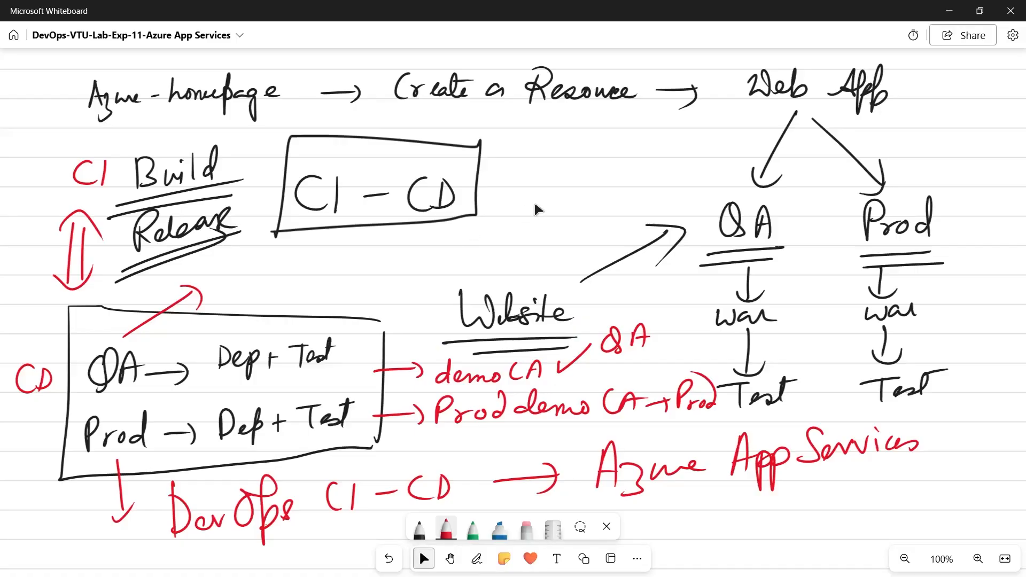
click(450, 558)
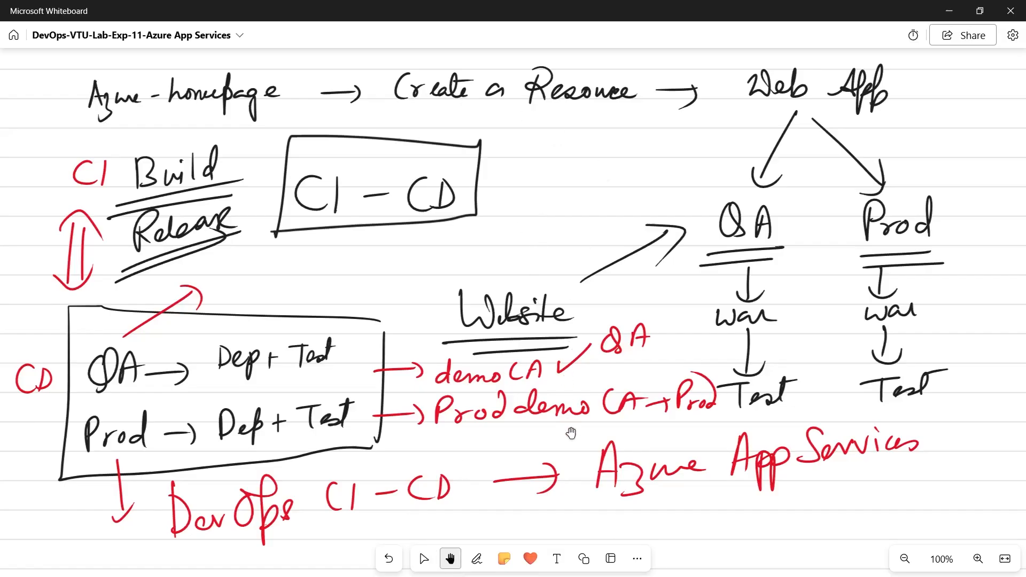
drag(580, 483, 588, 243)
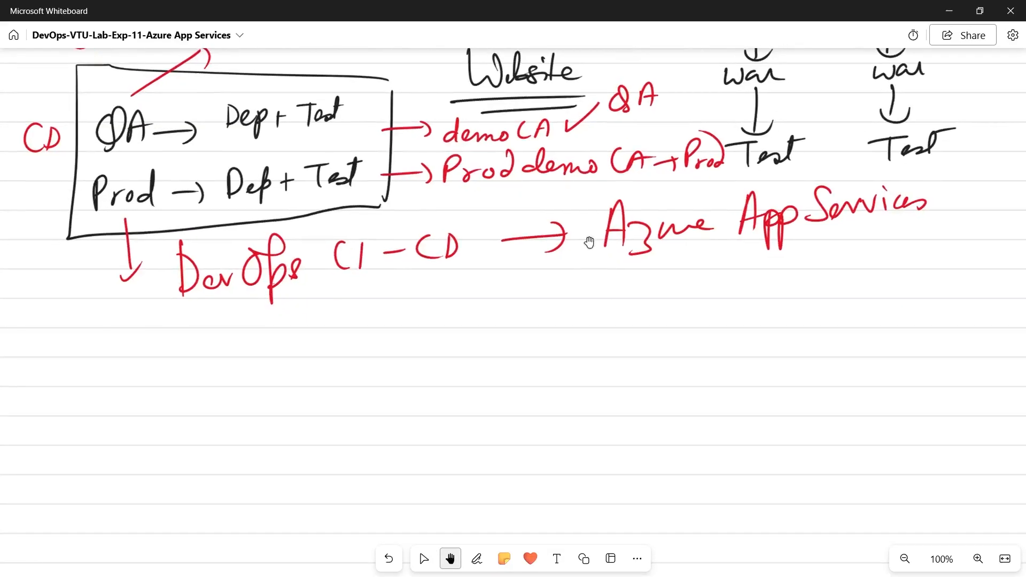
drag(612, 386, 611, 195)
drag(620, 276, 615, 175)
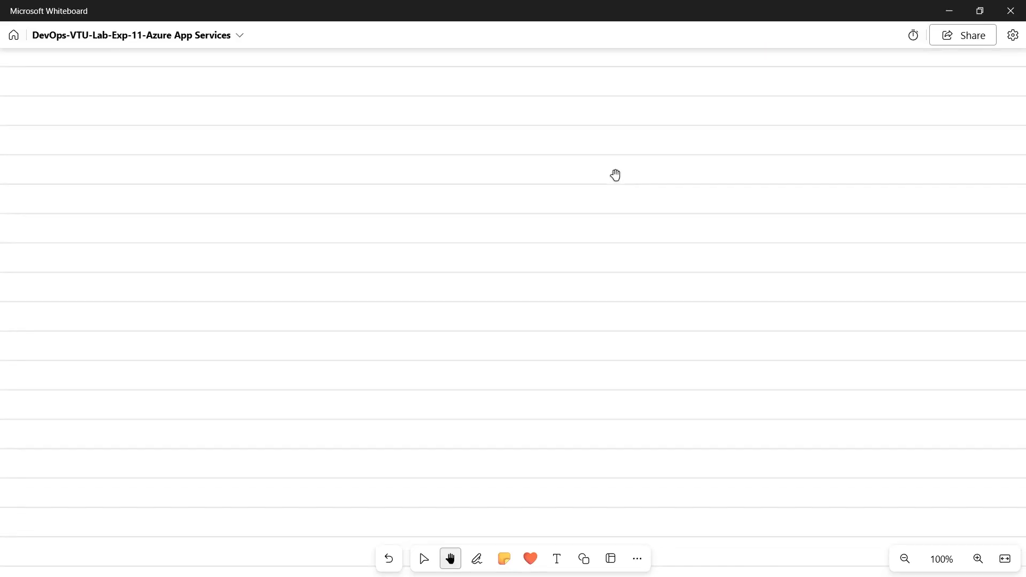
mouse_move(107, 105)
mouse_down()
mouse_move(111, 135)
mouse_move(153, 130)
mouse_up()
mouse_move(159, 103)
mouse_down()
mouse_move(161, 130)
mouse_move(249, 118)
mouse_up()
mouse_move(239, 108)
mouse_down()
mouse_move(245, 129)
mouse_move(279, 124)
mouse_up()
mouse_move(284, 123)
mouse_down()
mouse_move(293, 112)
mouse_move(306, 125)
mouse_move(392, 119)
mouse_up()
drag(380, 110, 377, 135)
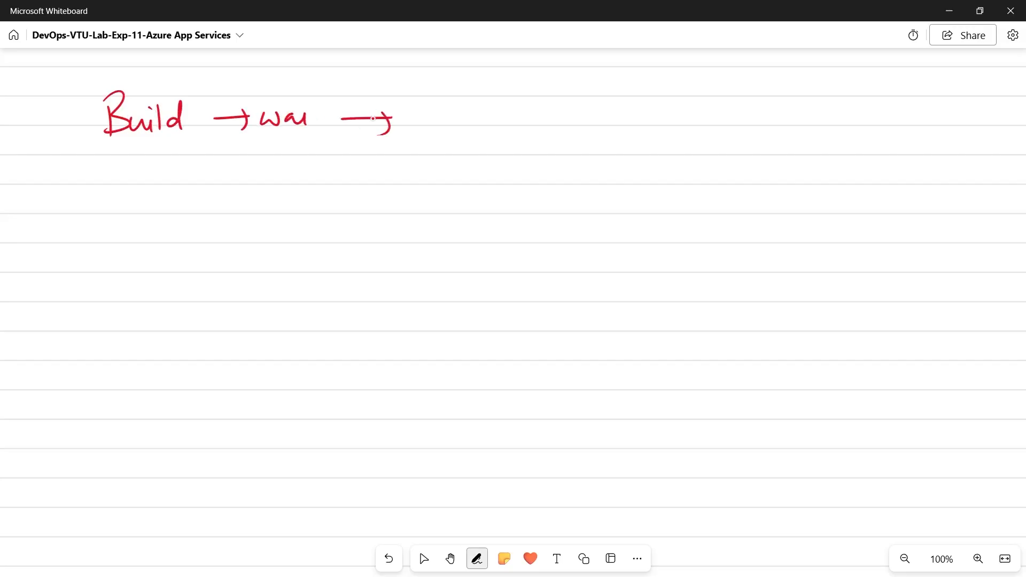
Continue the red flow line with the handwritten words "Build Pipeline" and an arrow leading onward.
click(418, 99)
mouse_move(425, 104)
mouse_down()
mouse_move(425, 127)
mouse_move(463, 121)
mouse_up()
drag(462, 112, 473, 122)
mouse_move(495, 86)
mouse_down()
mouse_move(486, 118)
mouse_move(525, 127)
mouse_up()
drag(520, 92, 554, 137)
click(551, 95)
mouse_move(556, 109)
mouse_down()
mouse_move(561, 122)
mouse_move(594, 122)
mouse_up()
mouse_move(602, 109)
mouse_down()
mouse_move(604, 123)
mouse_move(647, 107)
mouse_up()
drag(668, 113, 737, 114)
Finish the arrowhead after "Build Pipeline" and handwrite "Azure Web App" as the next stage of the flow.
mouse_move(719, 100)
mouse_down()
mouse_move(722, 134)
mouse_move(780, 123)
mouse_move(777, 109)
mouse_up()
click(797, 109)
mouse_move(794, 106)
mouse_down()
mouse_move(777, 134)
mouse_move(815, 115)
mouse_up()
mouse_move(814, 115)
mouse_down()
mouse_move(884, 91)
mouse_move(903, 107)
mouse_up()
mouse_move(903, 87)
mouse_down()
mouse_move(920, 110)
mouse_move(947, 114)
mouse_up()
mouse_move(950, 104)
mouse_down()
mouse_move(951, 134)
mouse_move(964, 109)
mouse_up()
drag(963, 106, 975, 108)
Draw a downward arrow beneath "Azure Web App", handwrite "Deployed War" and add another downward arrow below it.
mouse_move(871, 137)
mouse_down()
mouse_move(866, 177)
mouse_move(880, 163)
mouse_up()
mouse_move(754, 217)
mouse_down()
mouse_move(783, 202)
mouse_move(796, 227)
mouse_move(844, 216)
mouse_move(849, 252)
mouse_move(887, 204)
mouse_move(961, 219)
mouse_up()
drag(961, 214, 976, 206)
mouse_move(871, 242)
mouse_down()
mouse_move(870, 292)
mouse_move(884, 278)
mouse_up()
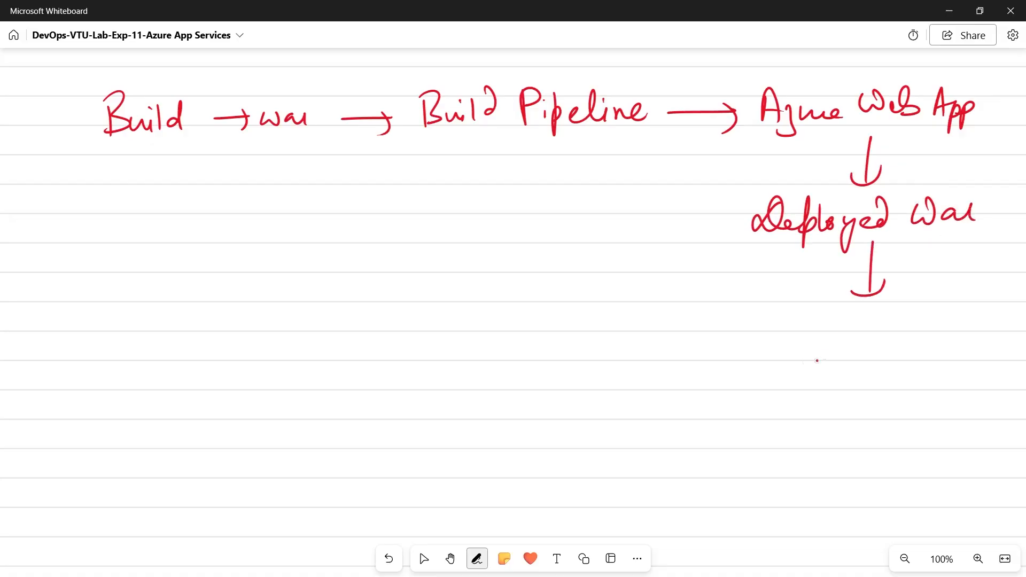
Handwrite "CD pipeline" beneath the lower downward arrow as the last stage of the flow.
drag(798, 325, 826, 353)
mouse_move(855, 338)
mouse_down()
mouse_move(855, 377)
mouse_move(855, 353)
mouse_up()
click(876, 335)
mouse_move(870, 338)
mouse_down()
mouse_move(873, 351)
mouse_move(926, 349)
mouse_up()
drag(932, 347, 976, 339)
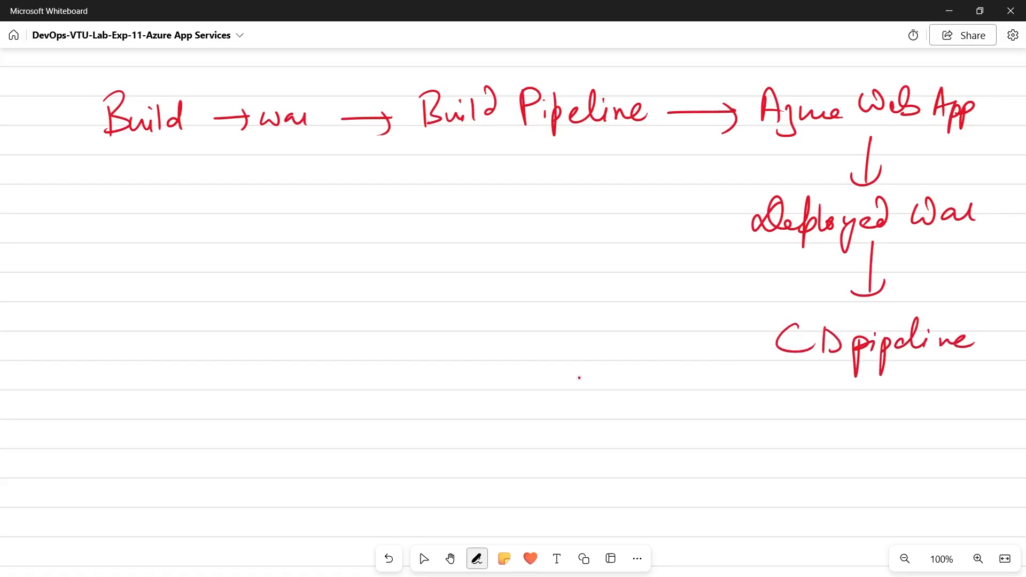
Handwrite "CI — CD pipeline" in large letters below the flow and enclose it in square brackets.
mouse_move(314, 425)
mouse_down()
mouse_move(319, 465)
mouse_move(330, 465)
mouse_up()
mouse_move(357, 445)
mouse_down()
mouse_move(408, 441)
mouse_move(434, 455)
mouse_up()
drag(448, 425, 447, 456)
mouse_move(532, 448)
mouse_down()
mouse_move(533, 492)
mouse_move(530, 460)
mouse_up()
mouse_move(557, 447)
mouse_down()
mouse_move(554, 462)
mouse_move(559, 437)
mouse_up()
mouse_move(574, 438)
mouse_down()
mouse_move(591, 440)
mouse_move(577, 455)
mouse_up()
mouse_move(595, 447)
mouse_down()
mouse_move(613, 420)
mouse_move(628, 451)
mouse_move(680, 450)
mouse_up()
click(626, 433)
drag(696, 408, 675, 478)
mouse_move(278, 398)
mouse_down()
mouse_move(240, 400)
mouse_move(297, 482)
mouse_up()
Label the bracketed CI — CD pipeline note by handwriting "Exp-11" beside it.
drag(757, 429, 836, 432)
drag(853, 419, 866, 434)
drag(874, 416, 884, 436)
Handwrite "Exp12" beneath the bracketed note, followed by an arrow leading onward.
drag(691, 493, 667, 529)
mouse_move(692, 513)
mouse_down()
mouse_move(708, 526)
mouse_move(709, 567)
mouse_up()
mouse_move(704, 526)
mouse_down()
mouse_move(722, 513)
mouse_move(733, 529)
mouse_up()
mouse_move(747, 505)
mouse_down()
mouse_move(763, 528)
mouse_move(820, 513)
mouse_up()
drag(812, 506, 817, 528)
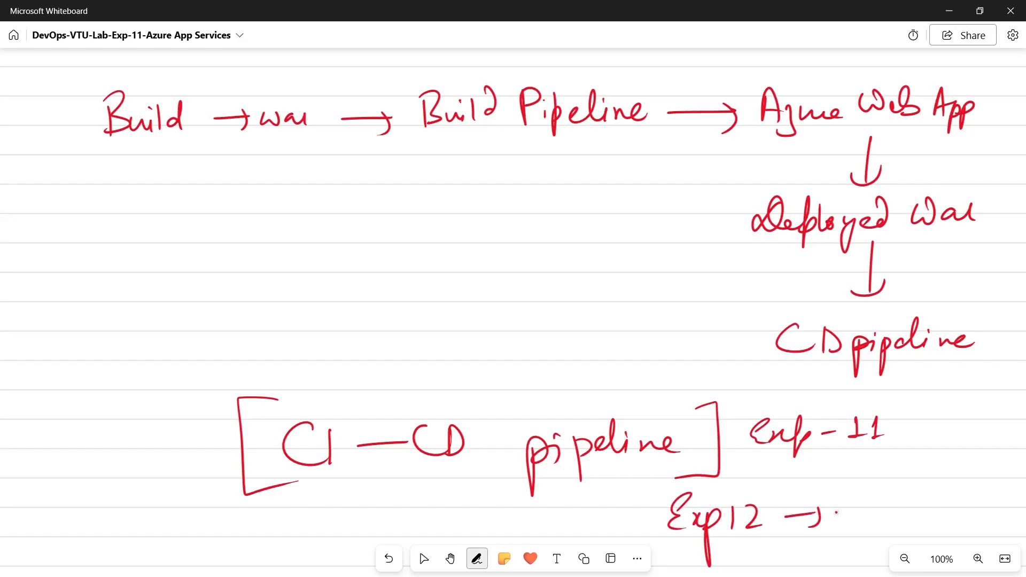
After the Exp12 arrow, draw a boxed "QA" with an arrow leading to a boxed "Prod".
drag(871, 476, 874, 503)
mouse_move(887, 498)
mouse_down()
mouse_move(898, 477)
mouse_move(908, 494)
mouse_up()
drag(847, 473, 849, 516)
mouse_move(849, 470)
mouse_down()
mouse_move(912, 462)
mouse_move(868, 517)
mouse_up()
mouse_move(916, 490)
mouse_down()
mouse_move(940, 488)
mouse_move(933, 495)
mouse_up()
drag(953, 470, 956, 515)
mouse_move(950, 467)
mouse_down()
mouse_move(996, 463)
mouse_move(1003, 516)
mouse_up()
mouse_move(1002, 515)
mouse_down()
mouse_move(962, 512)
mouse_move(962, 500)
mouse_move(977, 497)
mouse_up()
drag(988, 491, 989, 476)
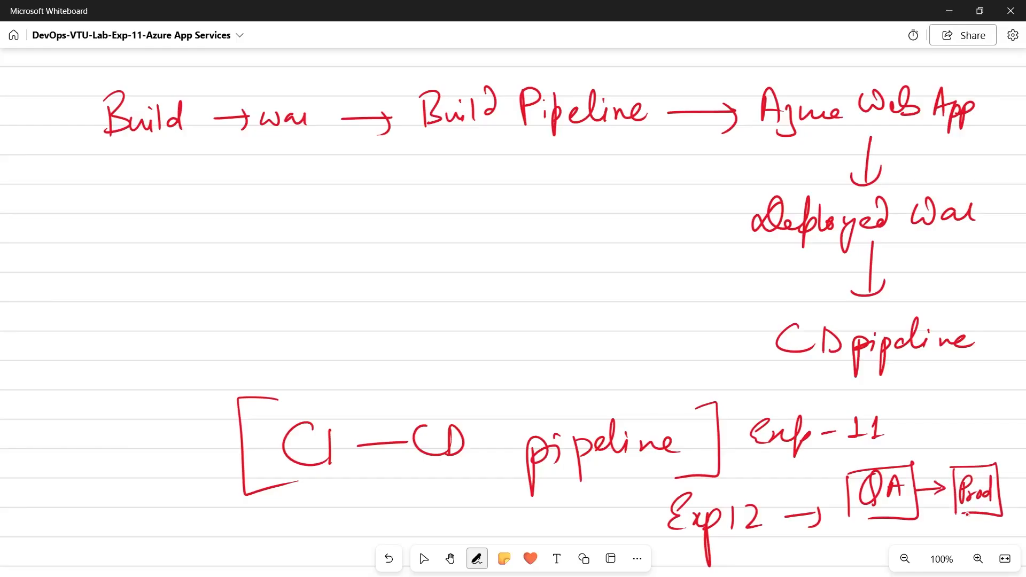
Handwrite "url." above the Prod box.
drag(965, 440, 979, 451)
mouse_move(981, 450)
mouse_down()
mouse_move(989, 441)
mouse_move(1000, 452)
mouse_up()
click(1008, 447)
Handwrite "CI-CD" just before "Exp12" and underline it twice.
drag(589, 501, 588, 519)
mouse_move(595, 500)
mouse_down()
mouse_move(595, 519)
mouse_move(615, 507)
mouse_up()
mouse_move(628, 496)
mouse_down()
mouse_move(629, 514)
mouse_move(641, 514)
mouse_up()
drag(572, 529, 648, 521)
drag(575, 535, 659, 526)
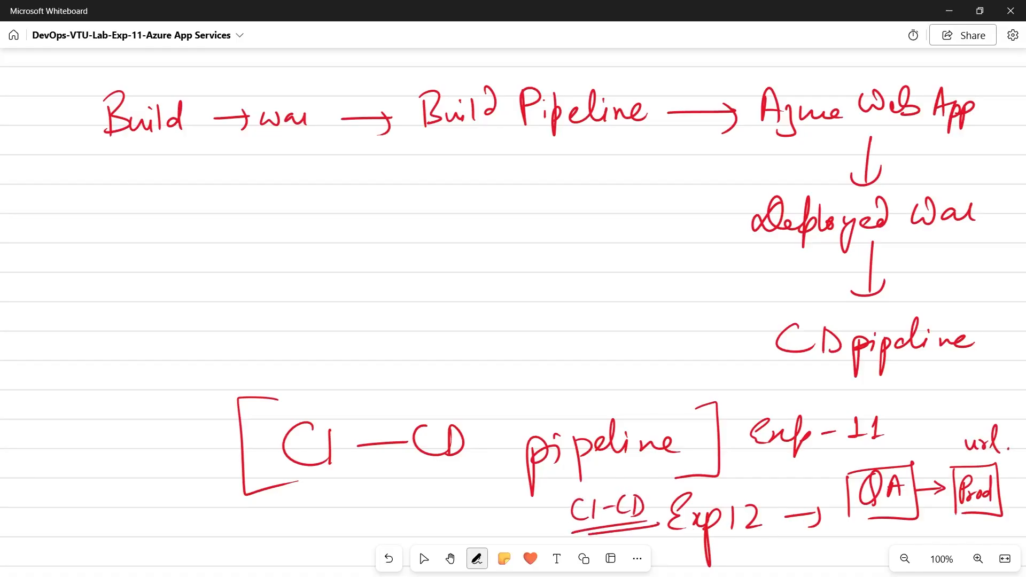
Handwrite "QA — Prod" beneath the bracketed CI — CD text and underline it twice.
mouse_move(343, 496)
mouse_down()
mouse_move(329, 503)
mouse_move(348, 514)
mouse_up()
mouse_move(353, 513)
mouse_down()
mouse_move(359, 492)
mouse_move(369, 510)
mouse_up()
drag(355, 503, 428, 499)
mouse_move(443, 480)
mouse_down()
mouse_move(441, 507)
mouse_move(443, 495)
mouse_up()
mouse_move(458, 507)
mouse_down()
mouse_move(469, 490)
mouse_move(494, 502)
mouse_up()
drag(500, 470, 503, 506)
mouse_move(334, 529)
mouse_down()
mouse_move(499, 511)
mouse_move(480, 518)
mouse_up()
key(space)
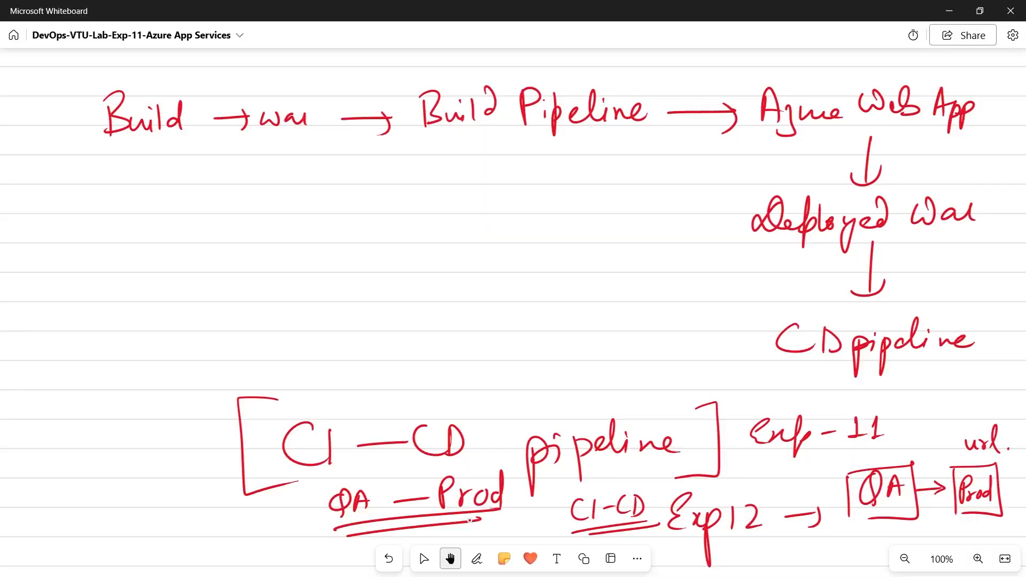
Leave the whiteboard, switch to Firefox and bring up the Azure DevOps page for Release-2 of Release-1.
key(alt+Tab)
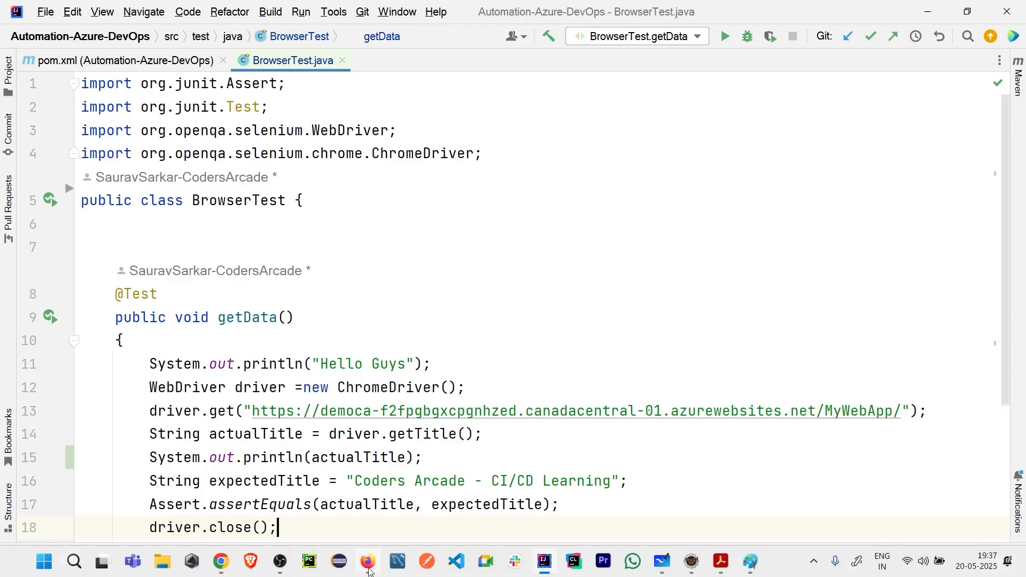
click(369, 561)
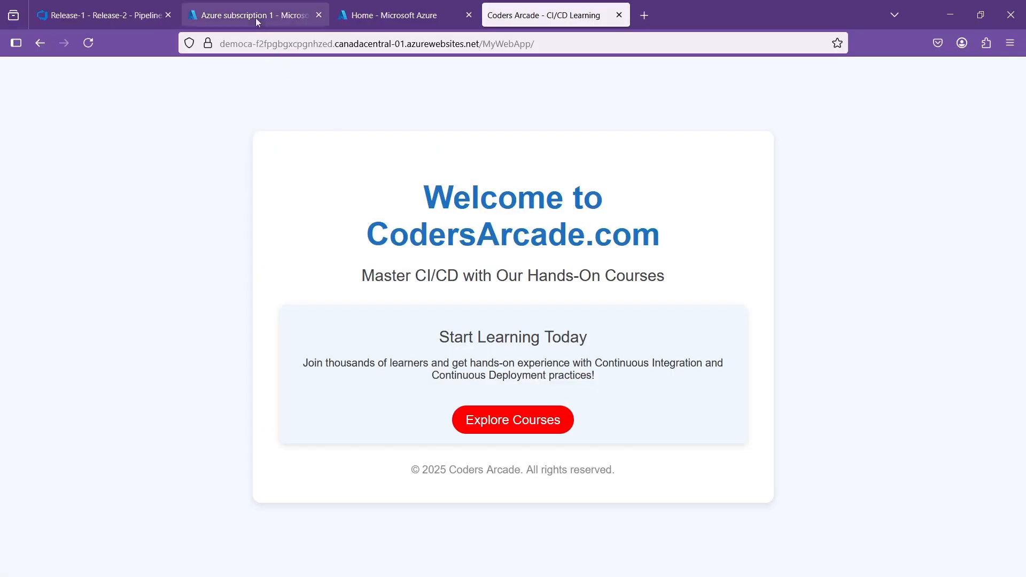
click(80, 15)
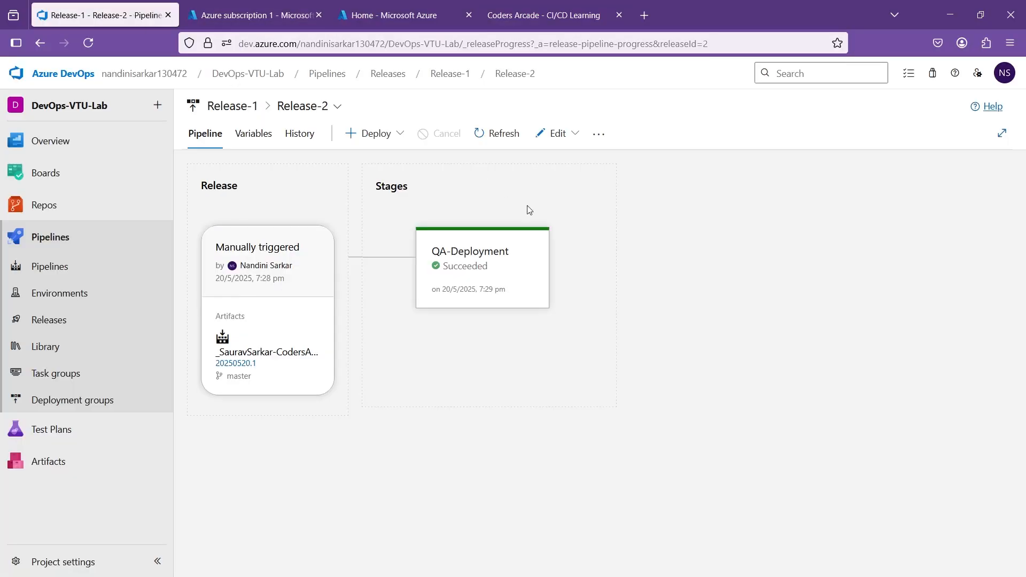